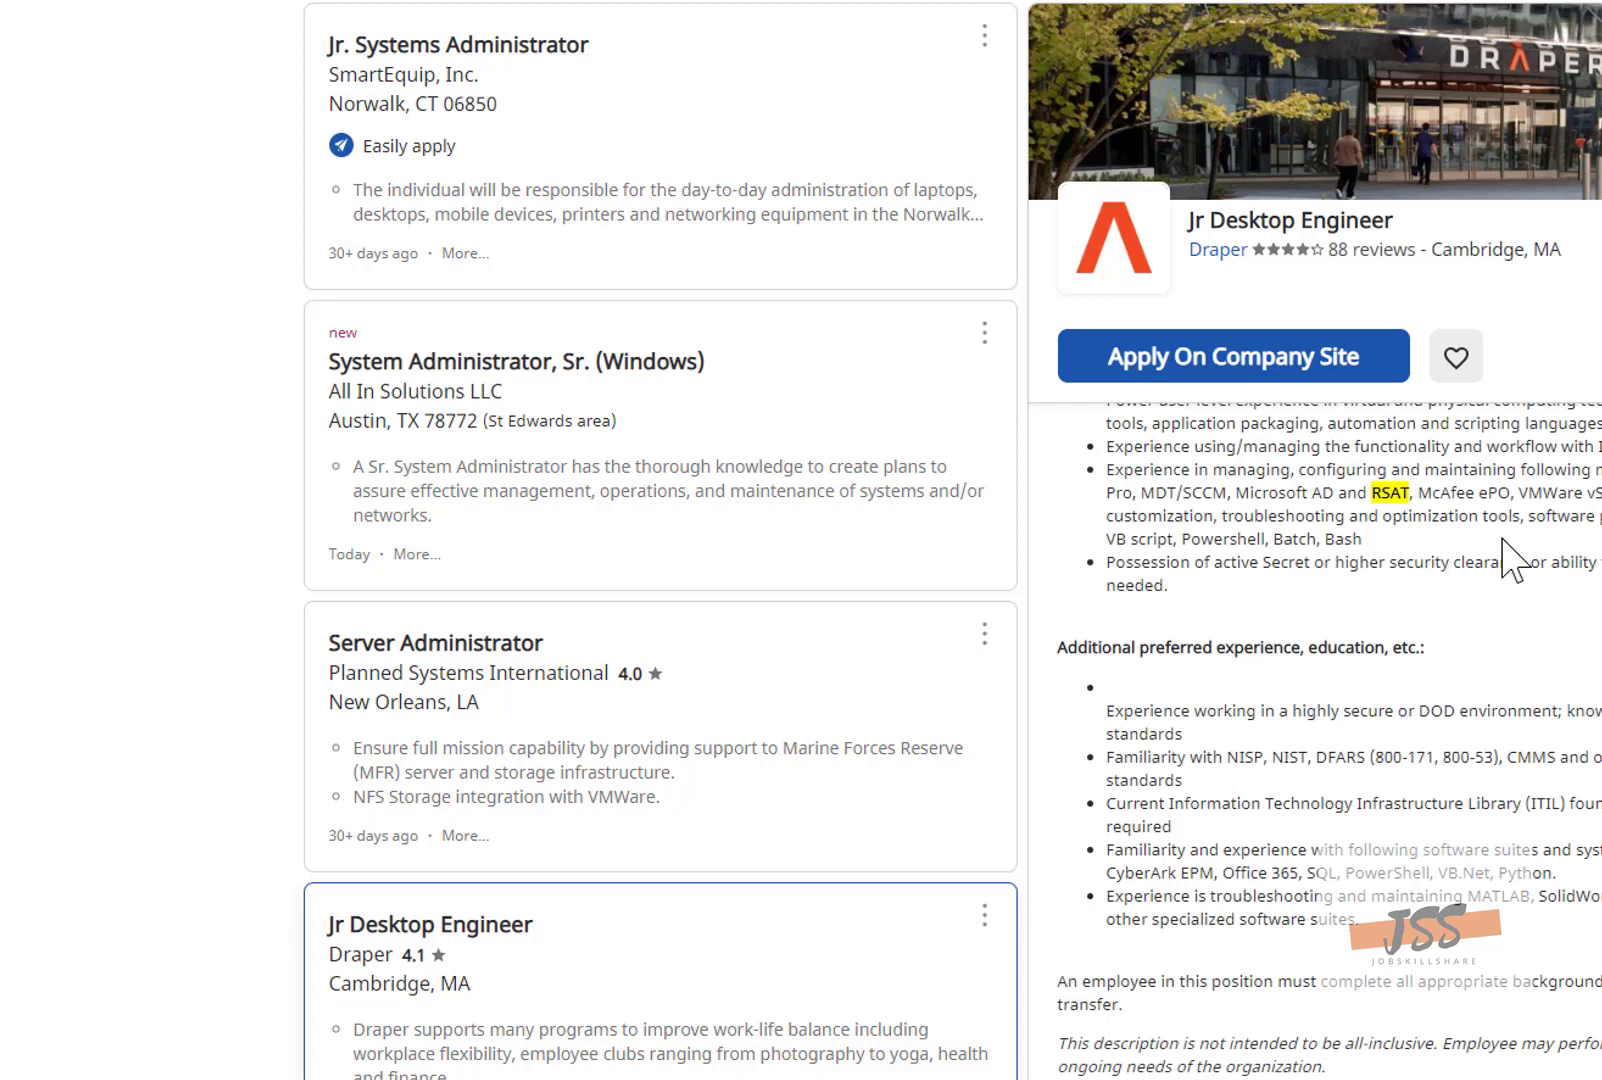
# - Highlight the Remote Server Administration Tools title on the RSAT download page
pyautogui.doubleClick(1390, 493)
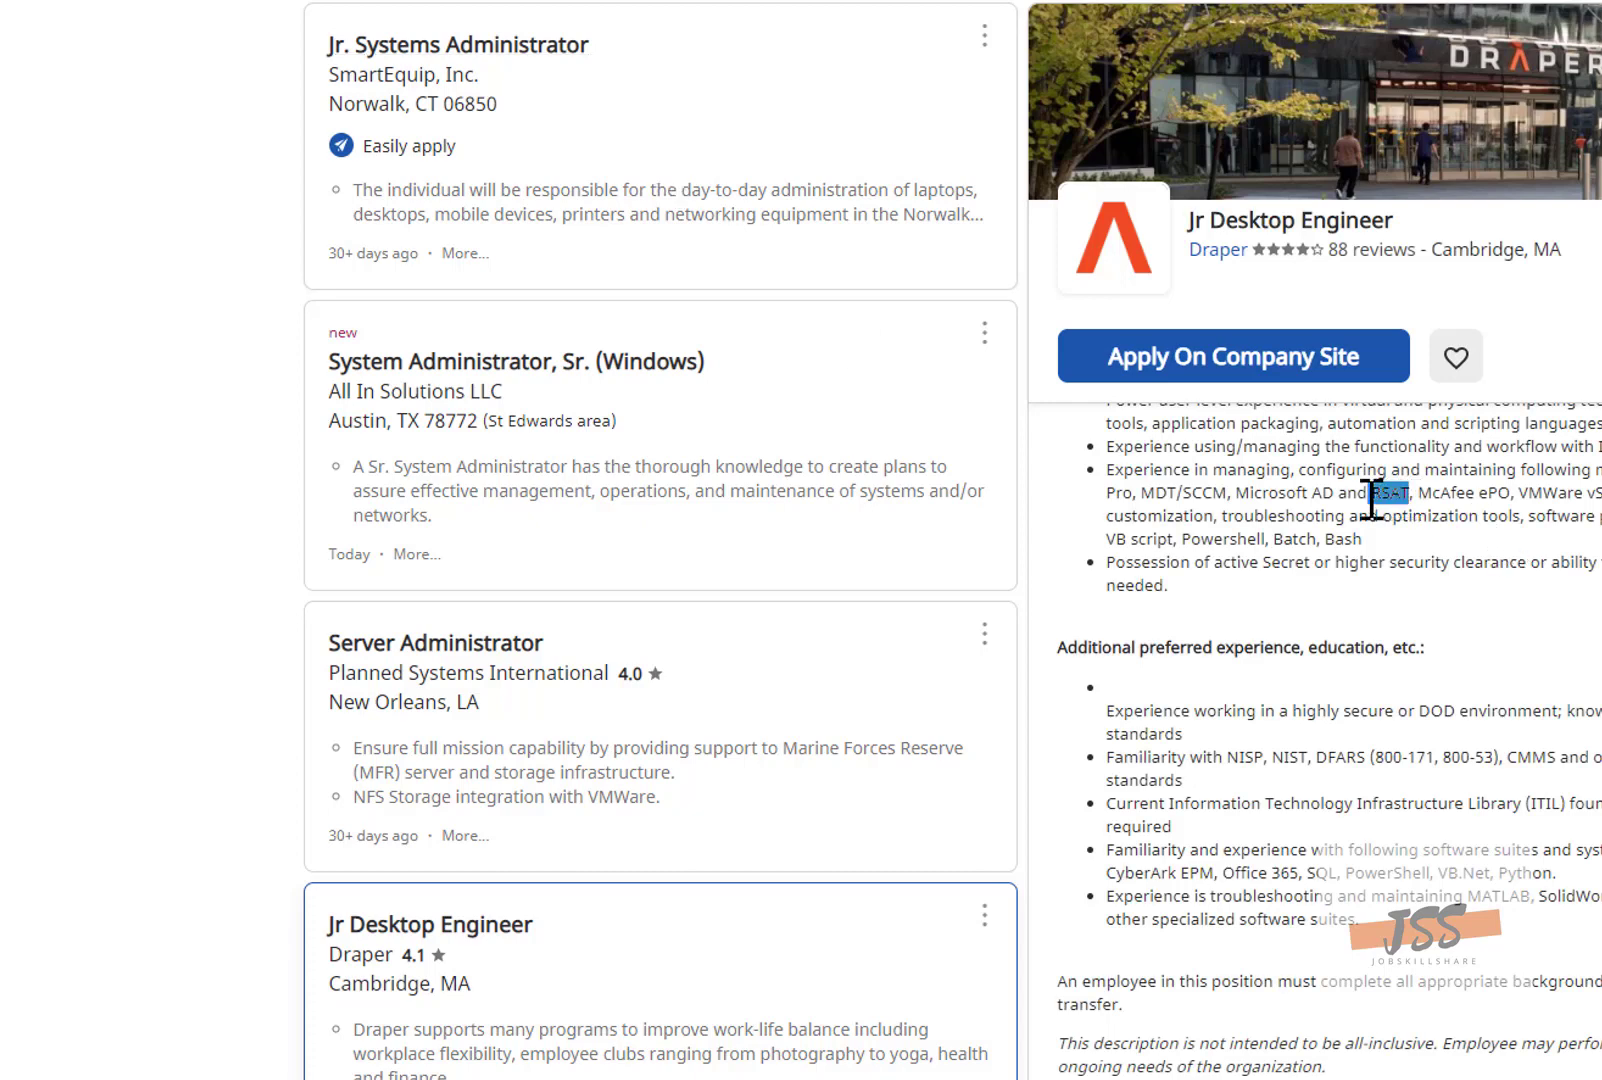
pyautogui.click(1388, 590)
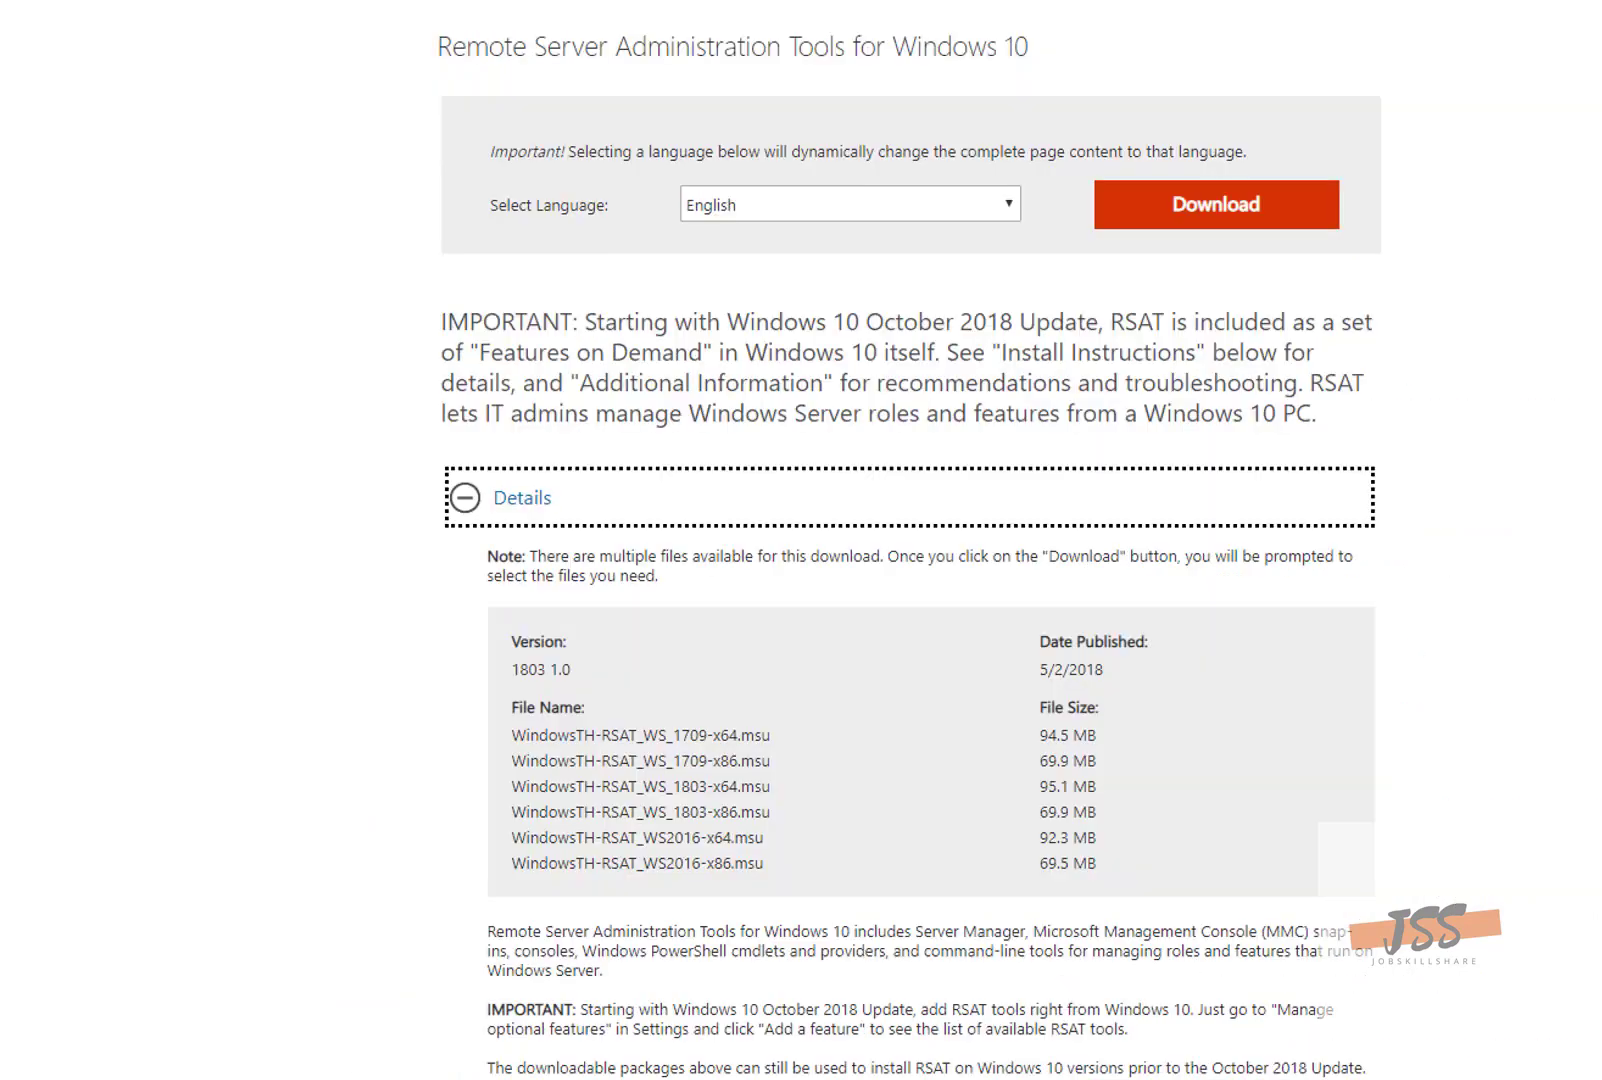
pyautogui.scroll(4, 847, 404)
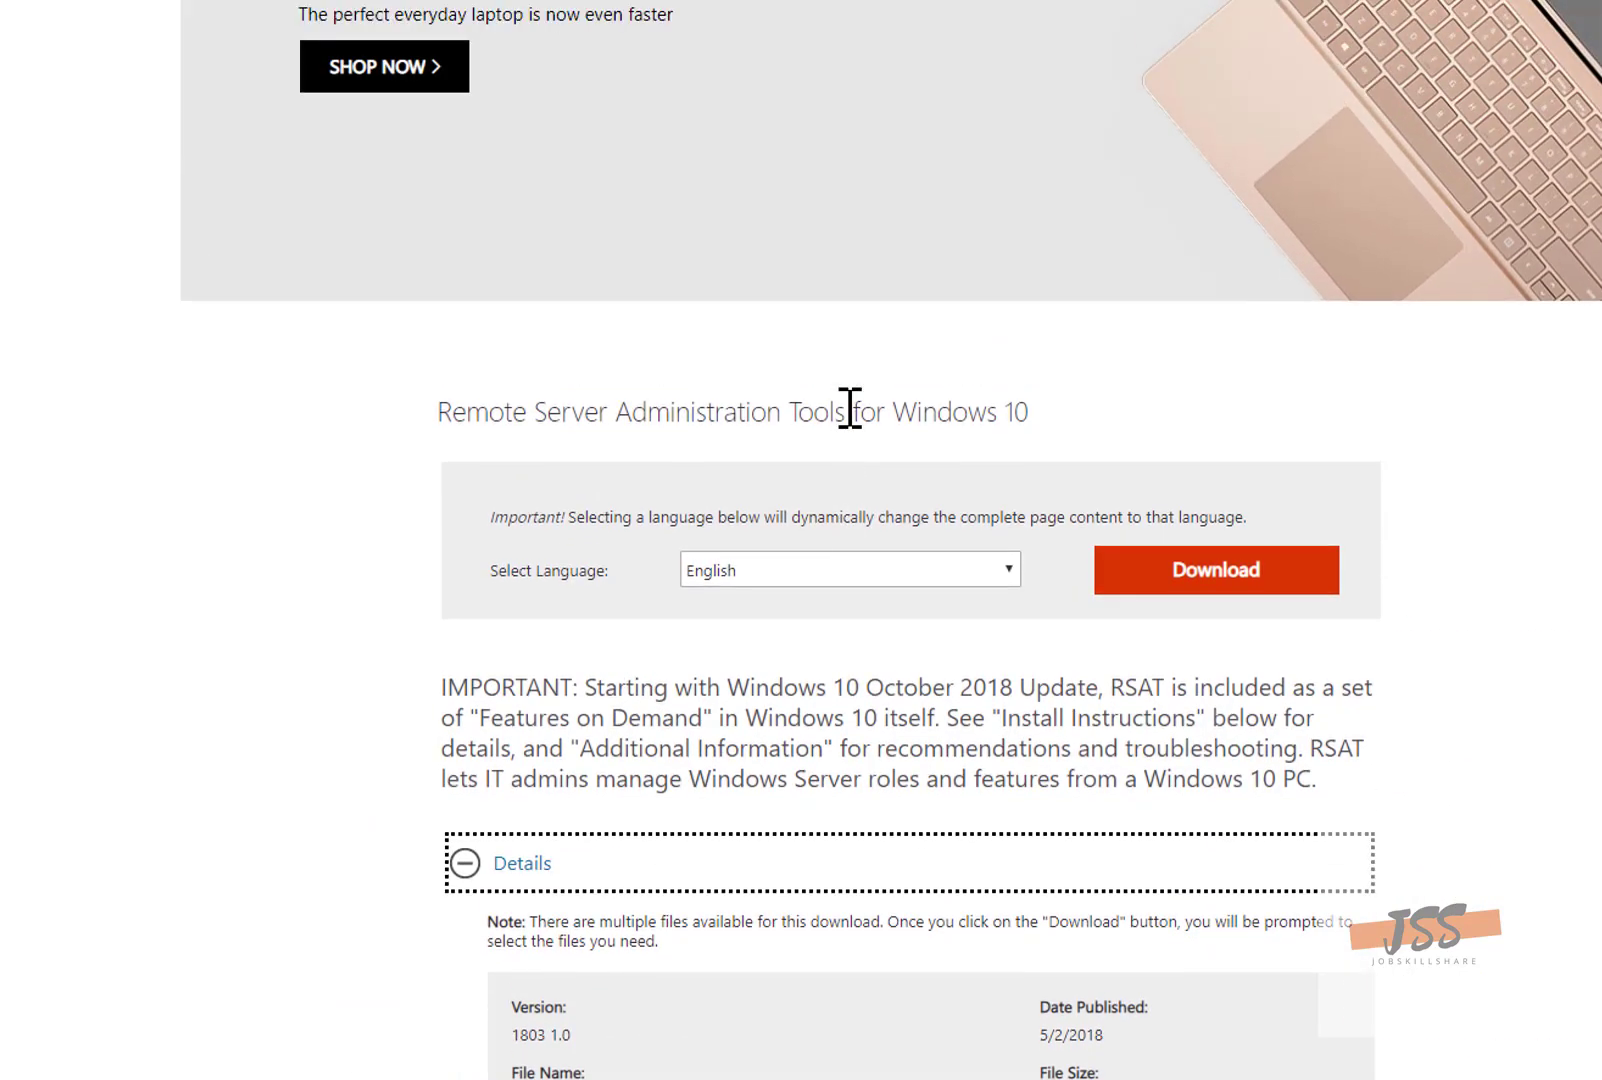
pyautogui.click(428, 418)
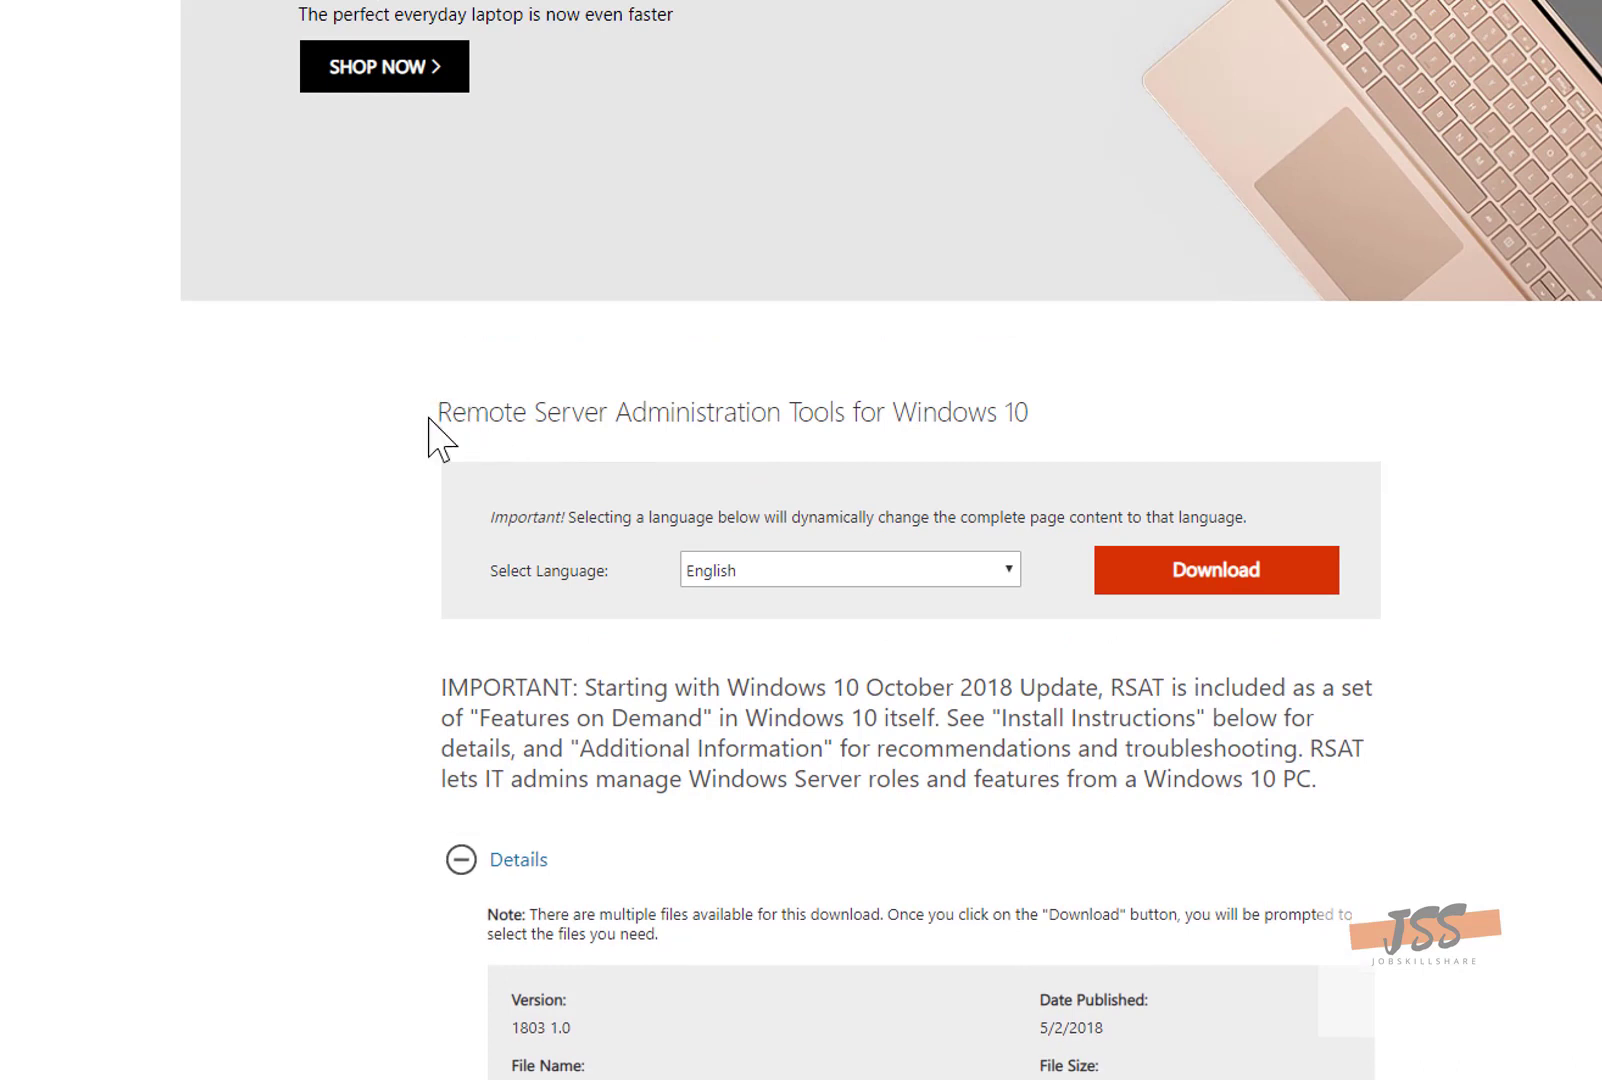
pyautogui.moveTo(428, 418); pyautogui.dragTo(1036, 425)
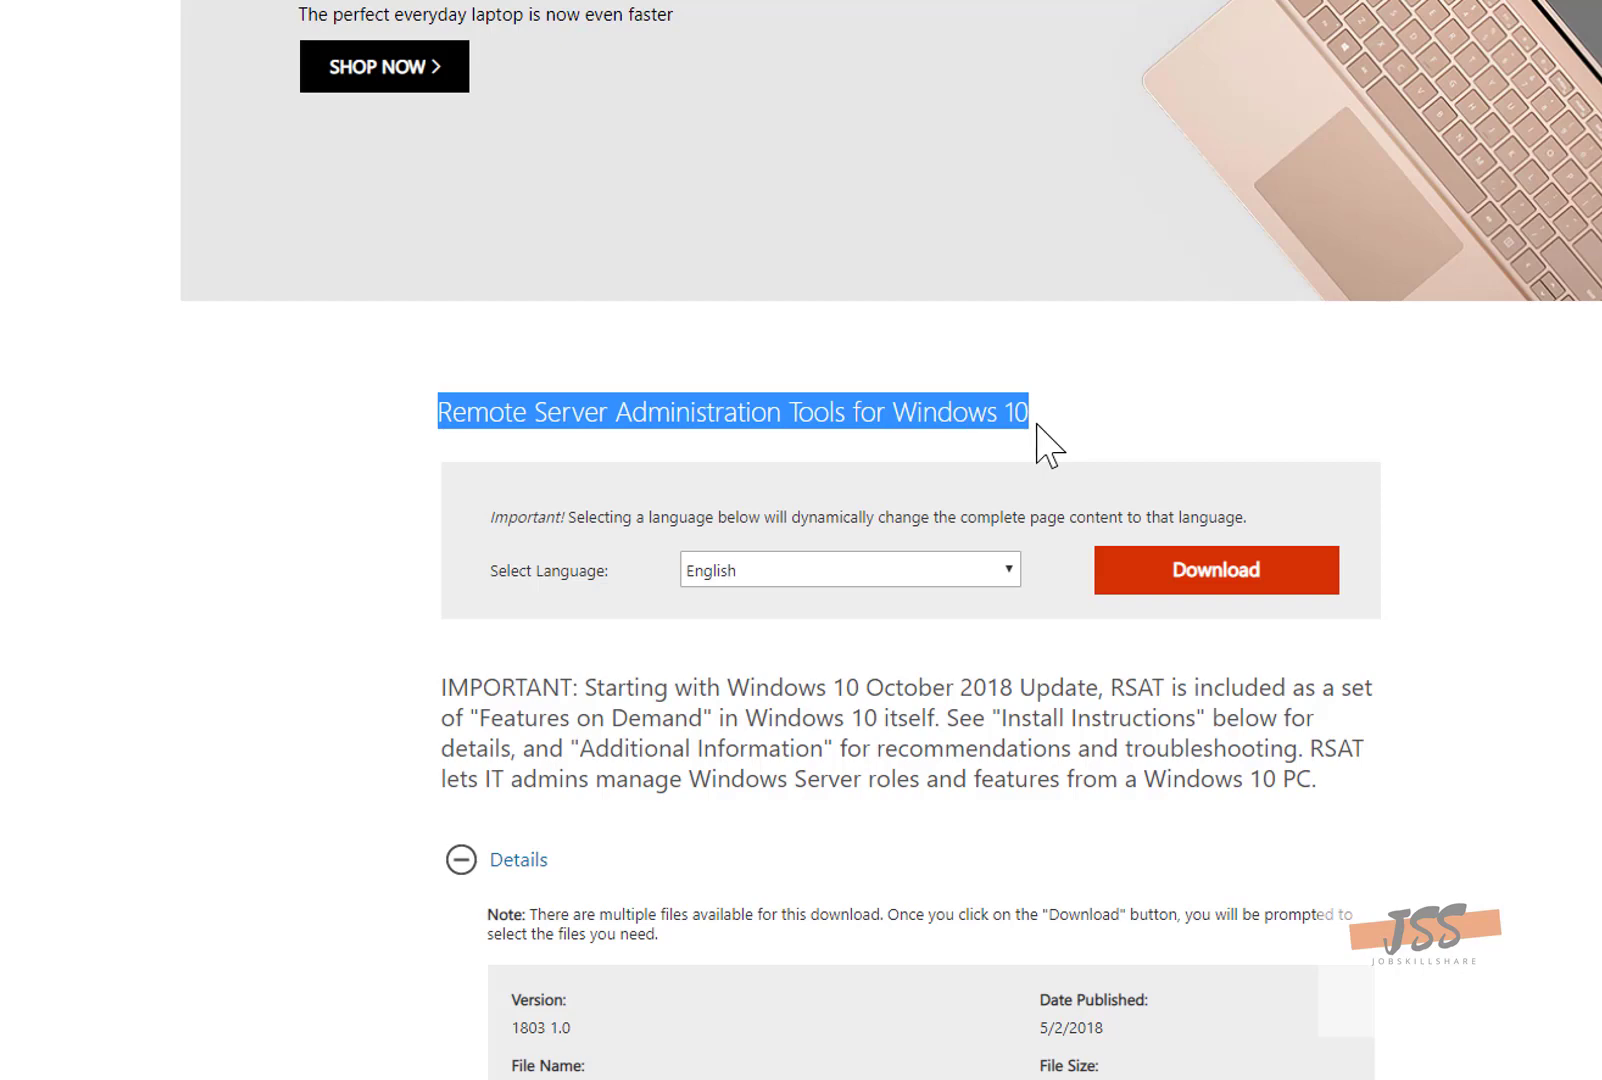
pyautogui.click(1172, 417)
pyautogui.moveTo(1074, 404); pyautogui.dragTo(428, 413)
pyautogui.click(1057, 415)
pyautogui.moveTo(1057, 415); pyautogui.dragTo(400, 421)
pyautogui.scroll(-1, 468, 383)
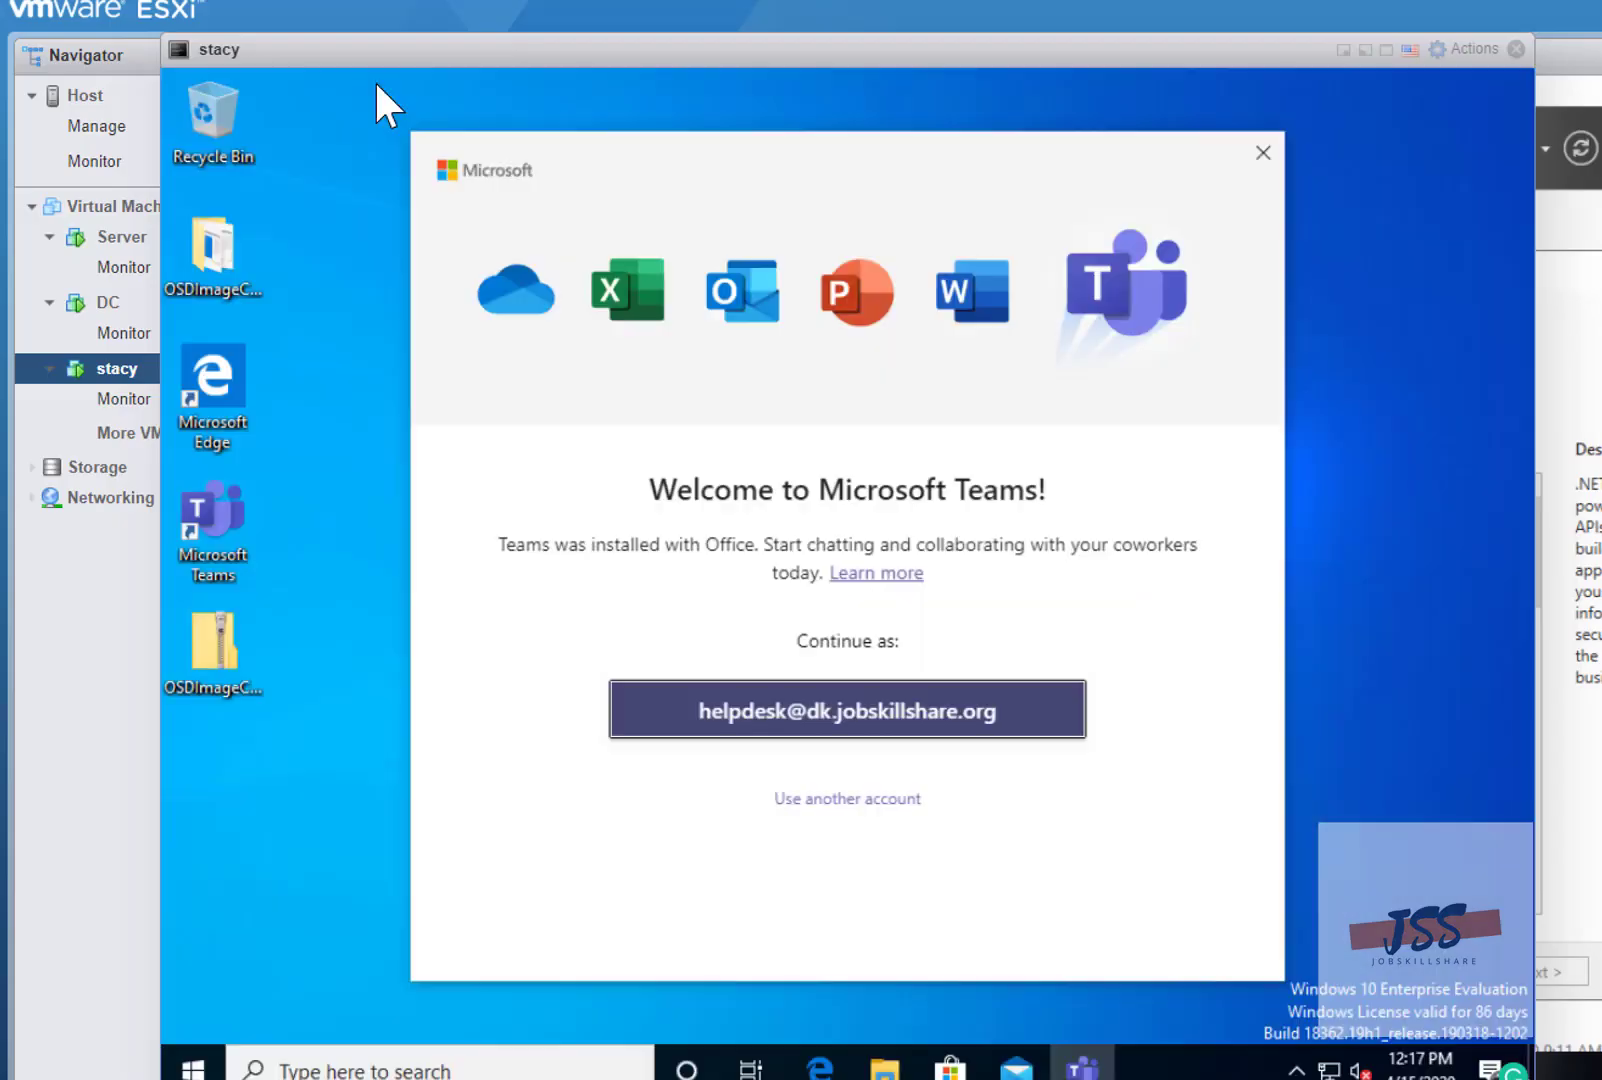
# - Dismiss the Teams welcome, open Windows Administrative Tools via a 'windows admin' search, and clear the firewall notice
pyautogui.click(1261, 156)
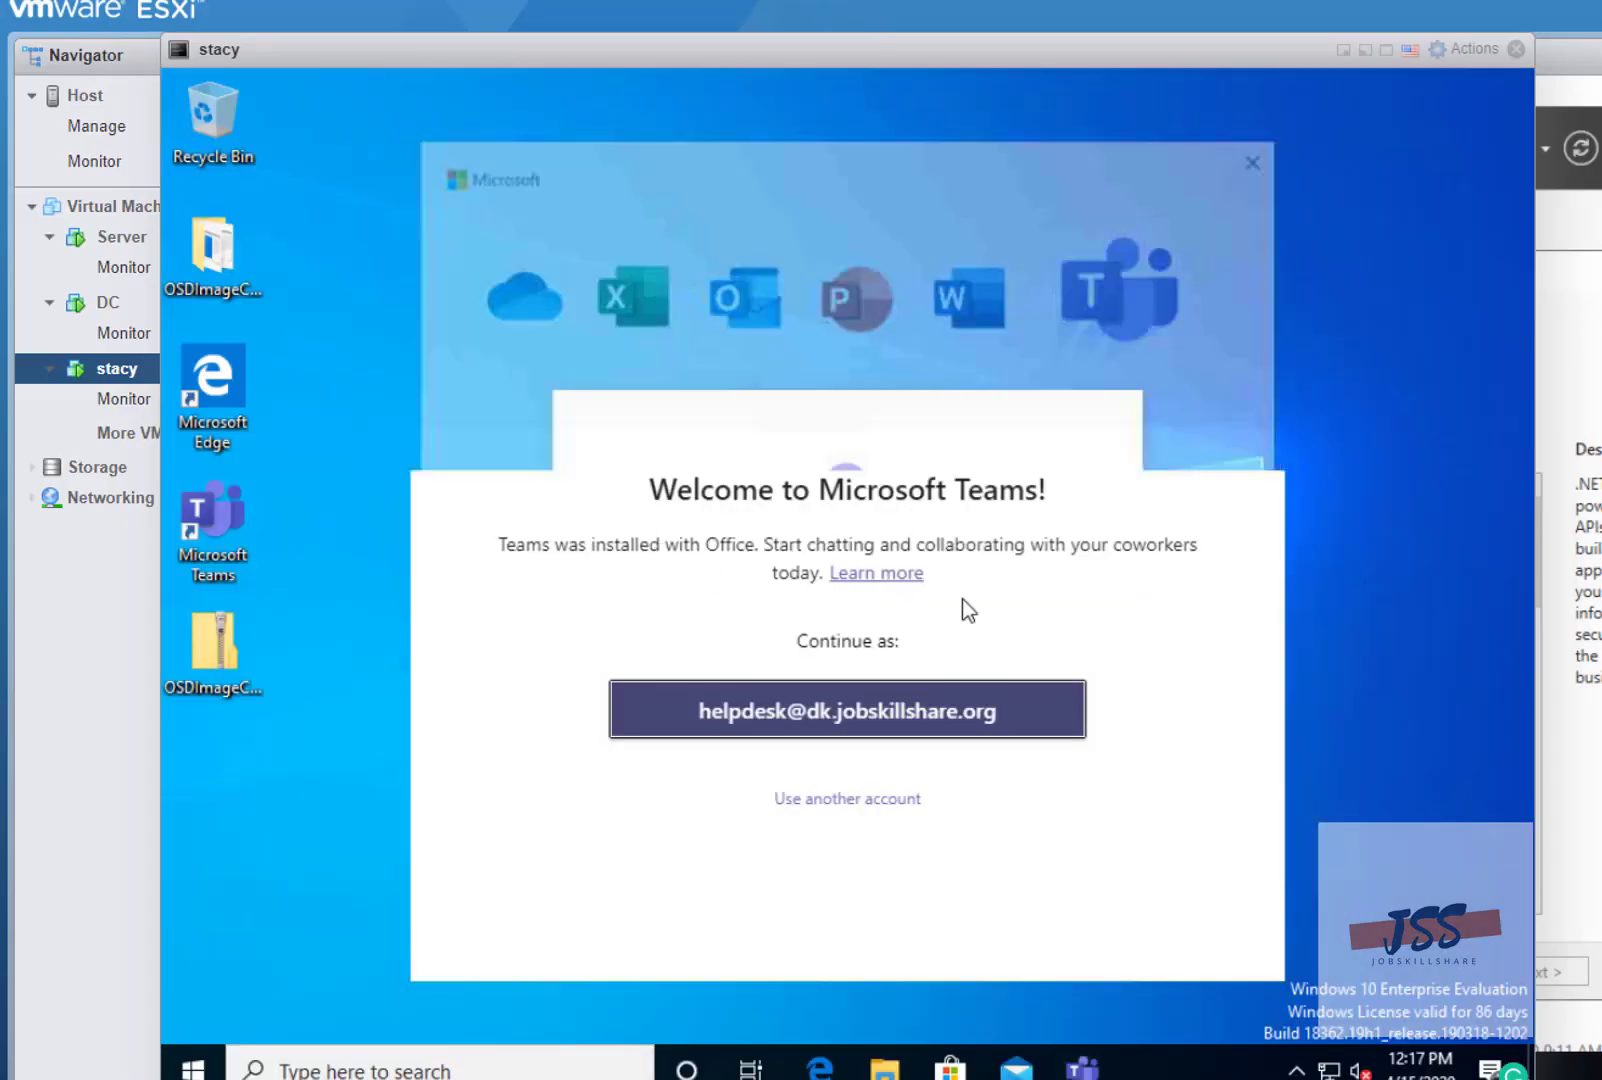
pyautogui.click(350, 1068)
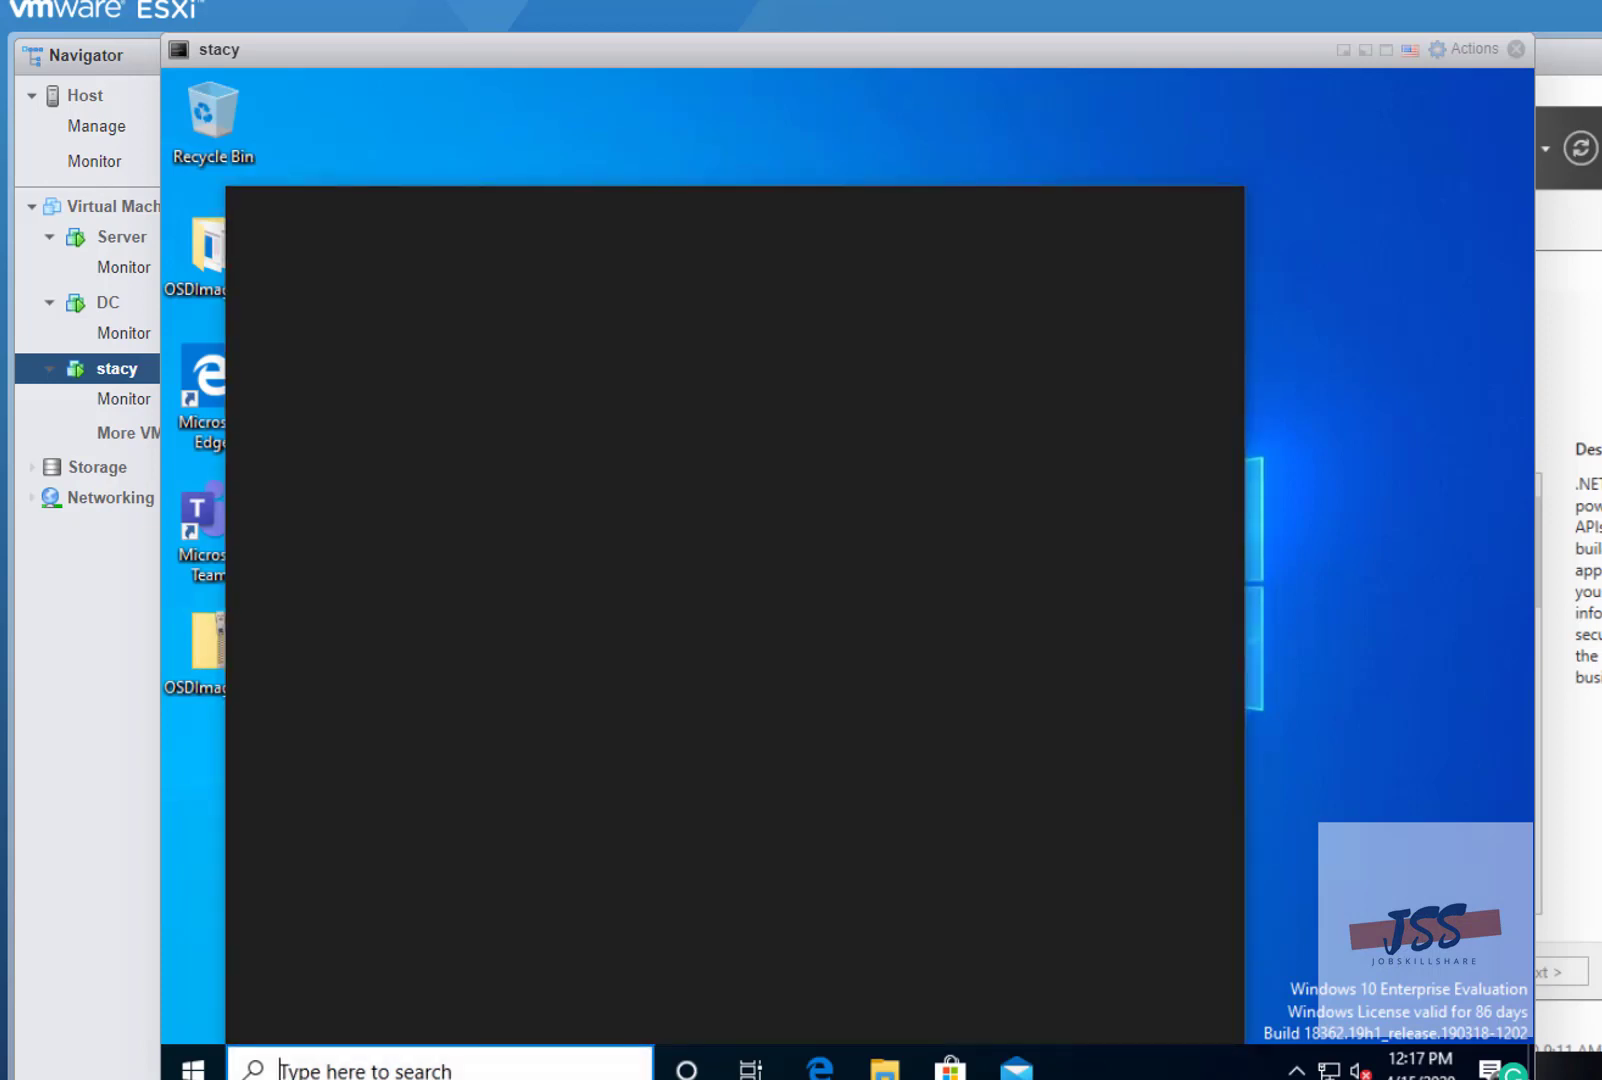
pyautogui.write('windows')
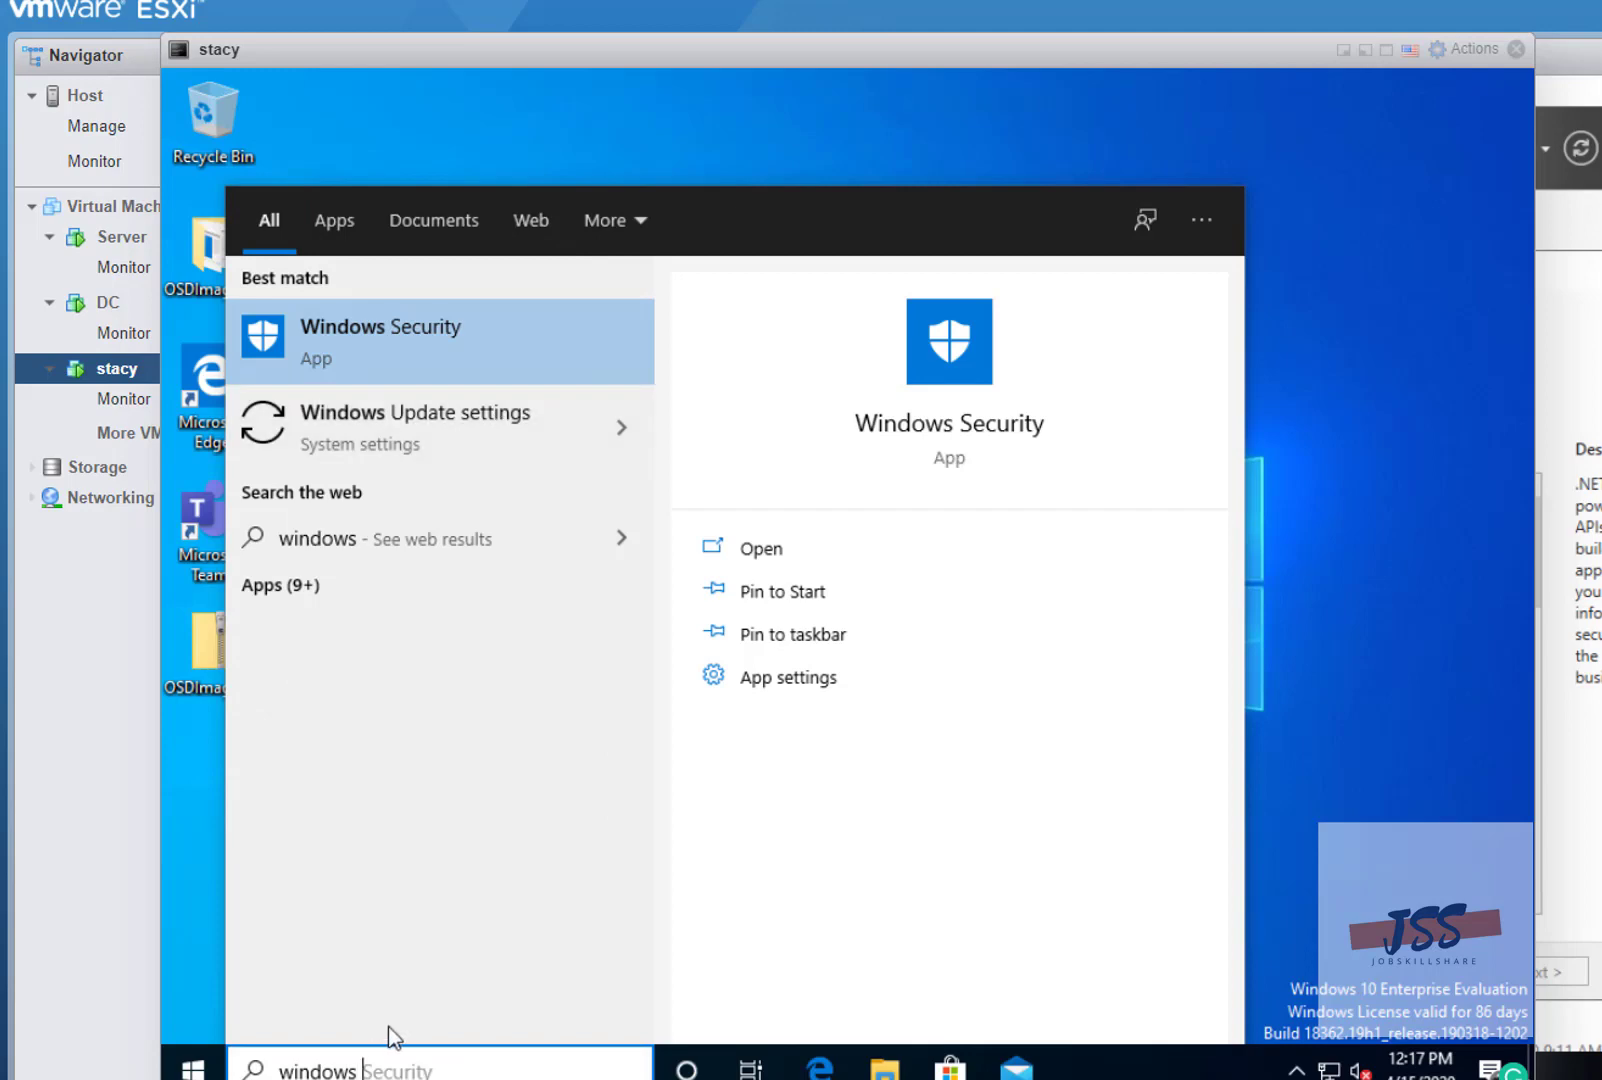
pyautogui.write(' admin')
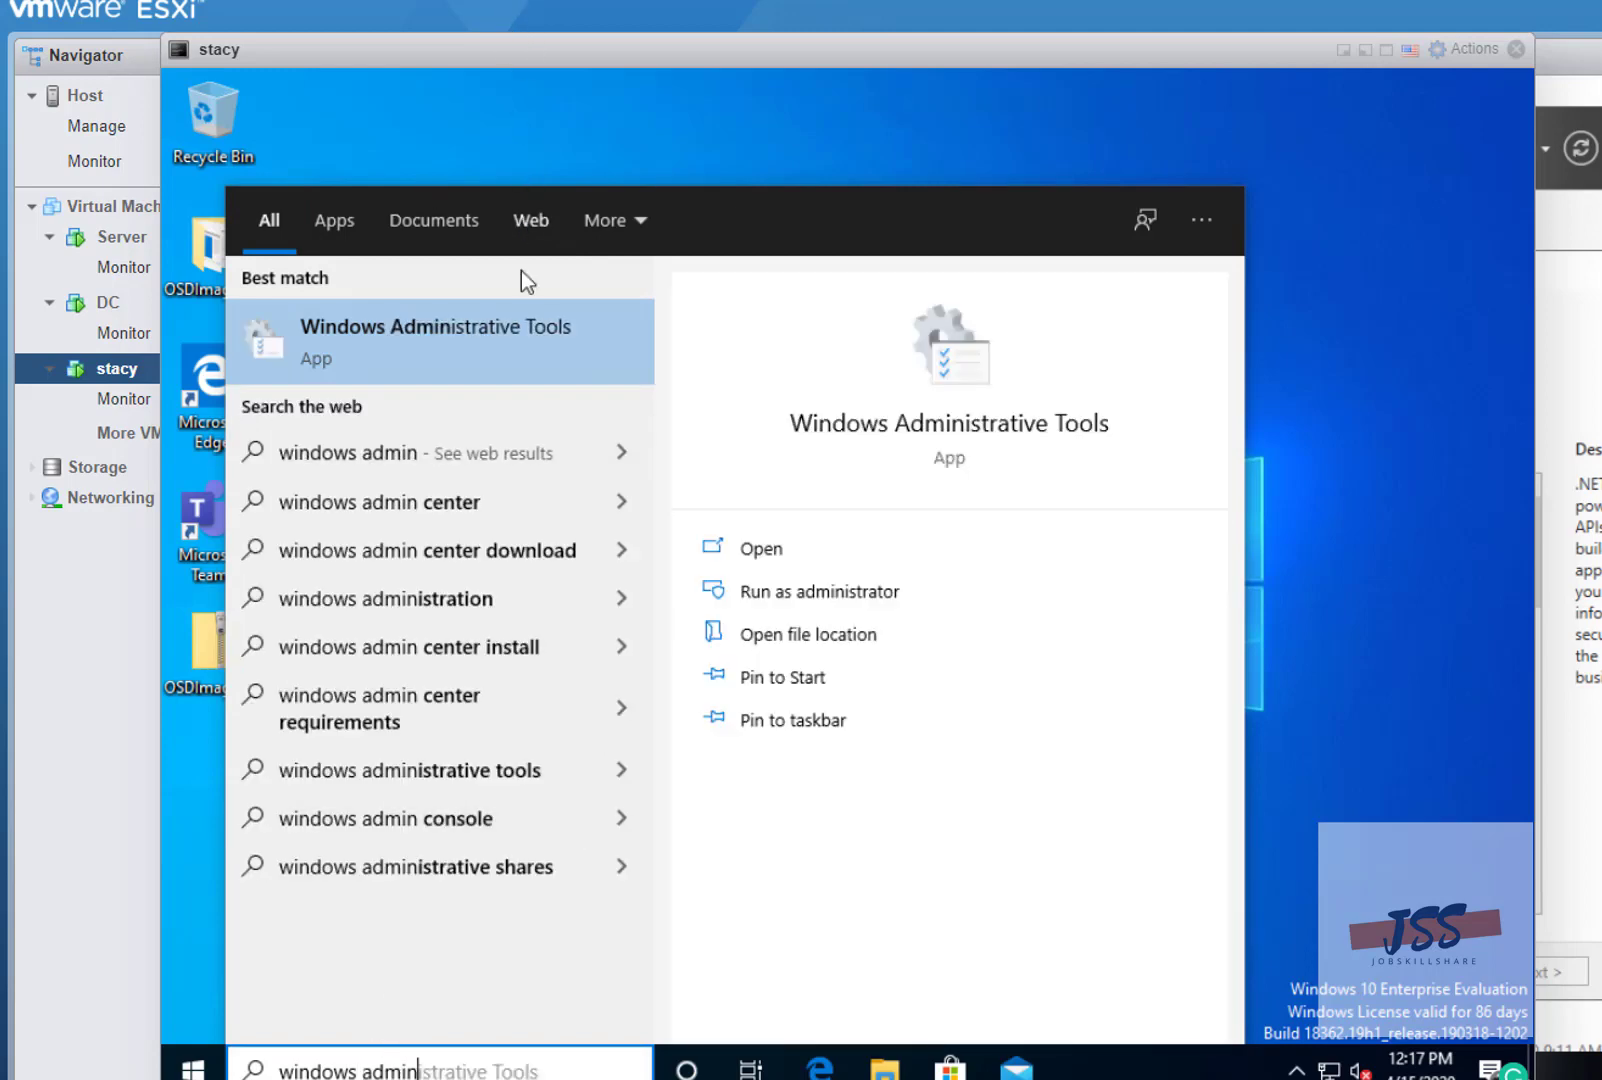
pyautogui.click(521, 338)
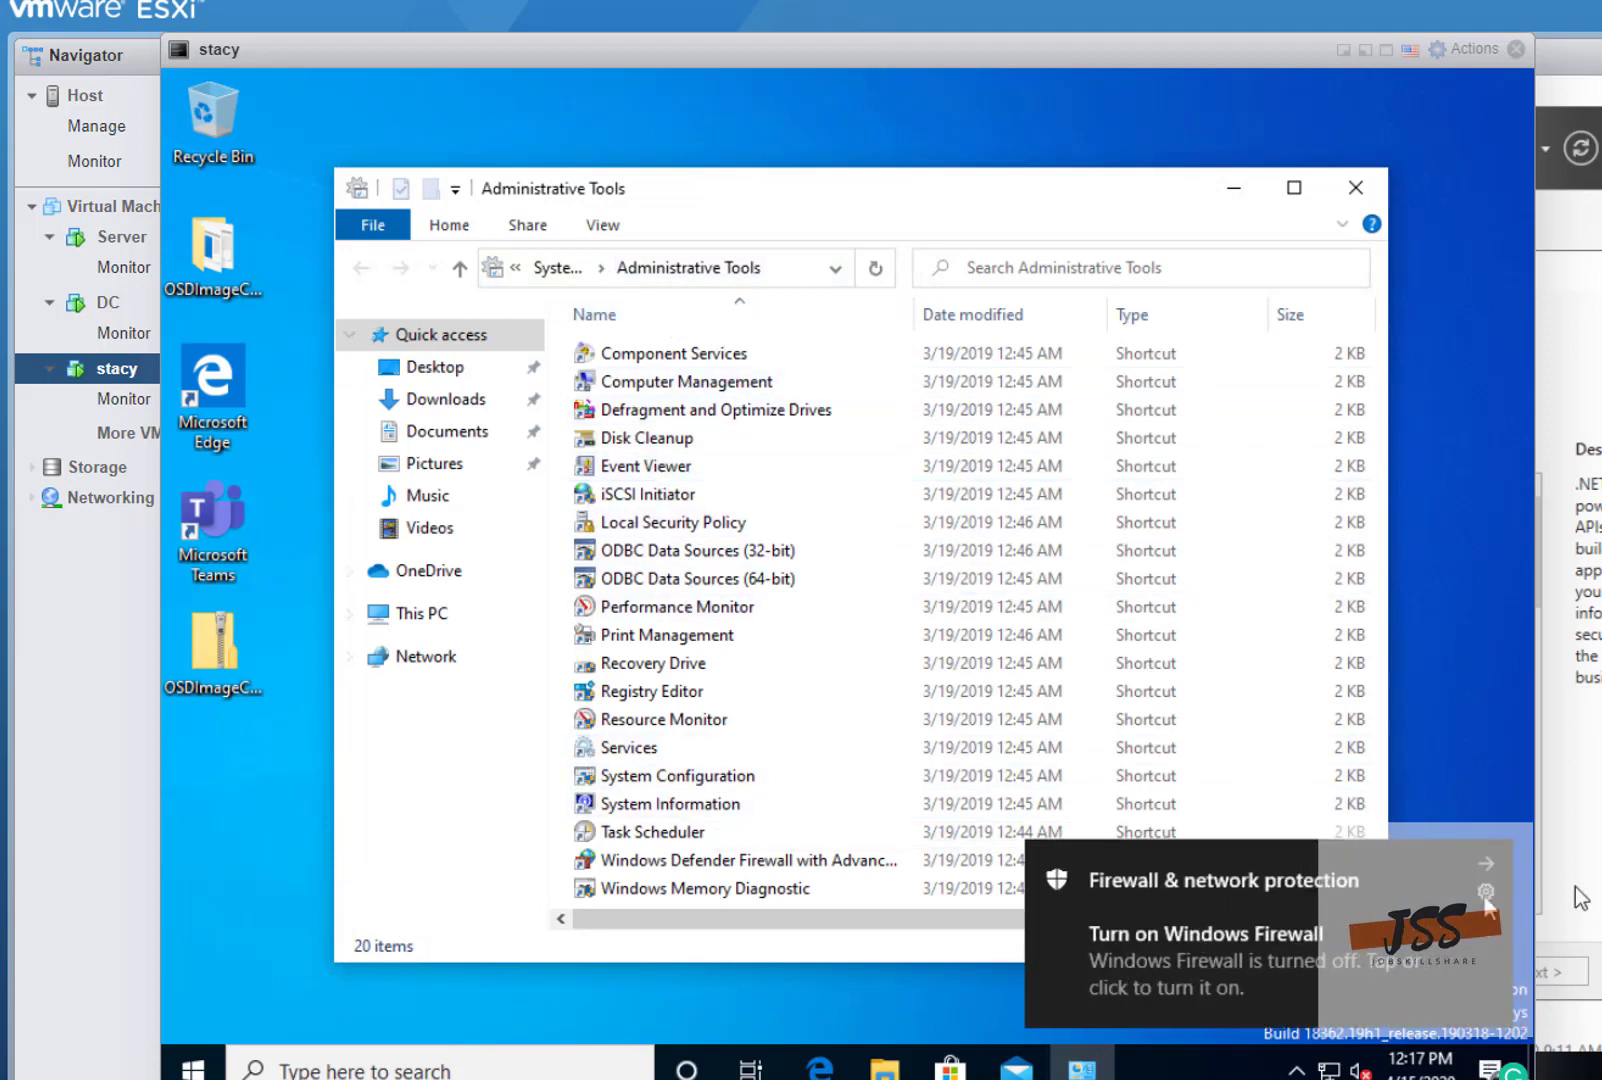
pyautogui.click(1486, 863)
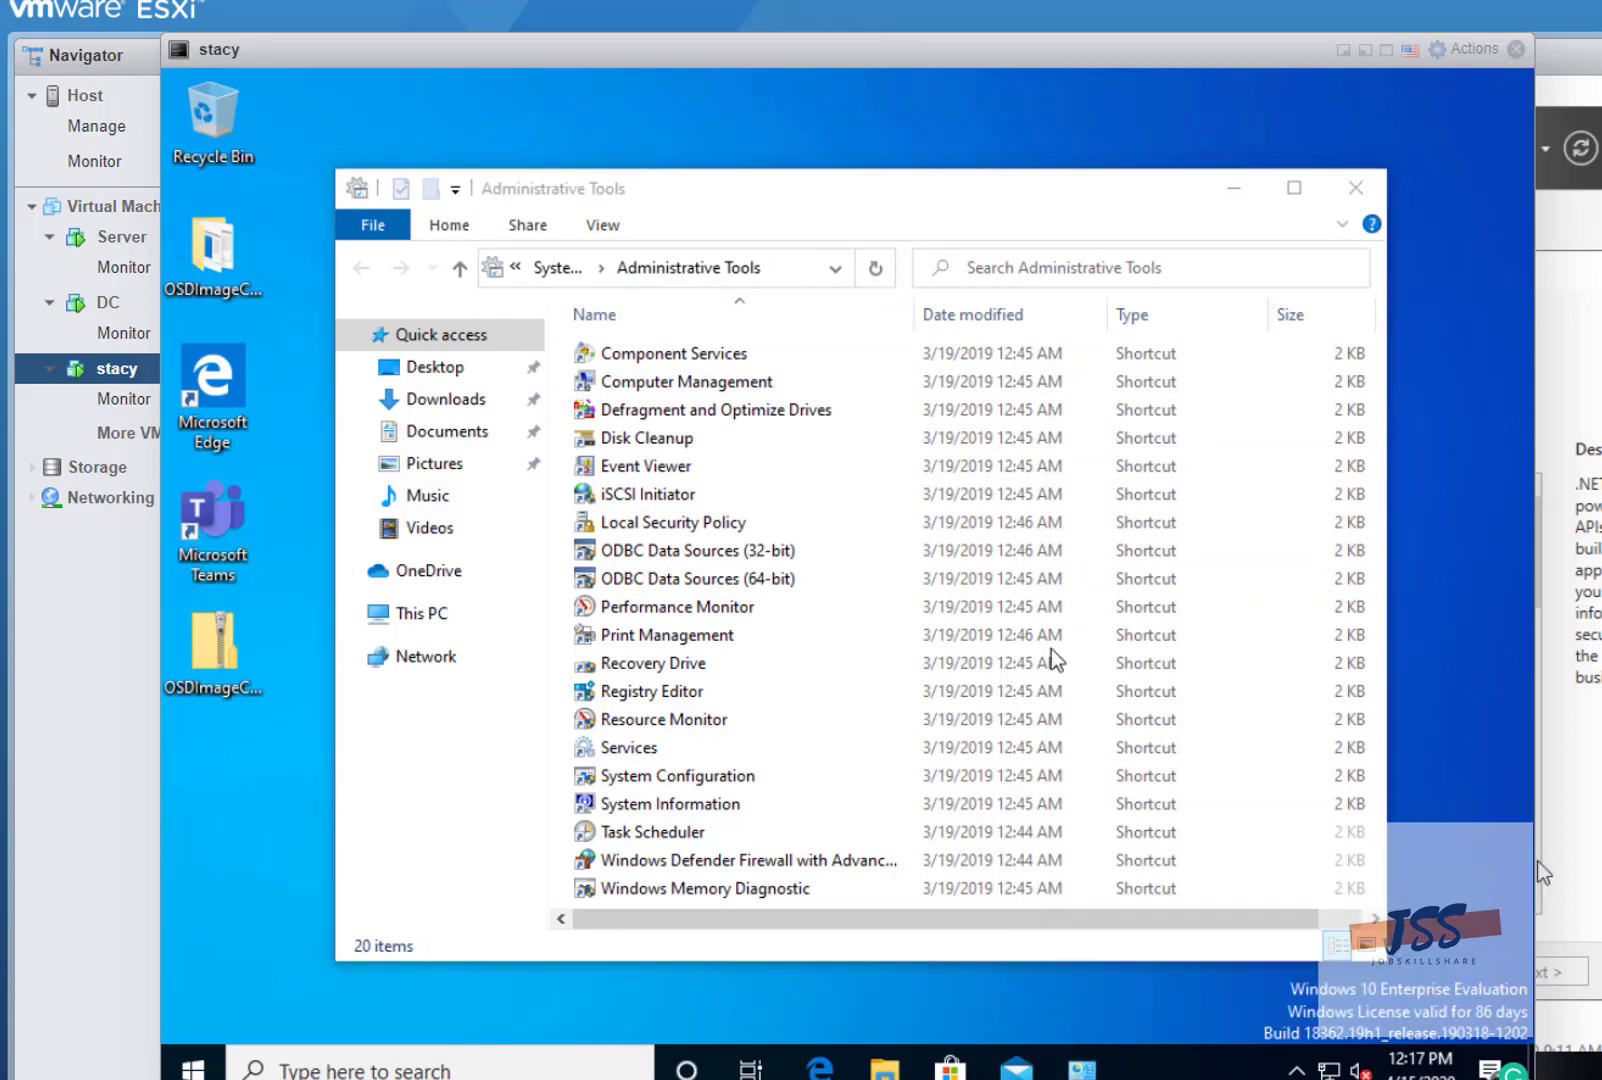
# - Rearrange the VM console windows with the Windows 10 console brought forward
pyautogui.moveTo(366, 58); pyautogui.dragTo(419, 141)
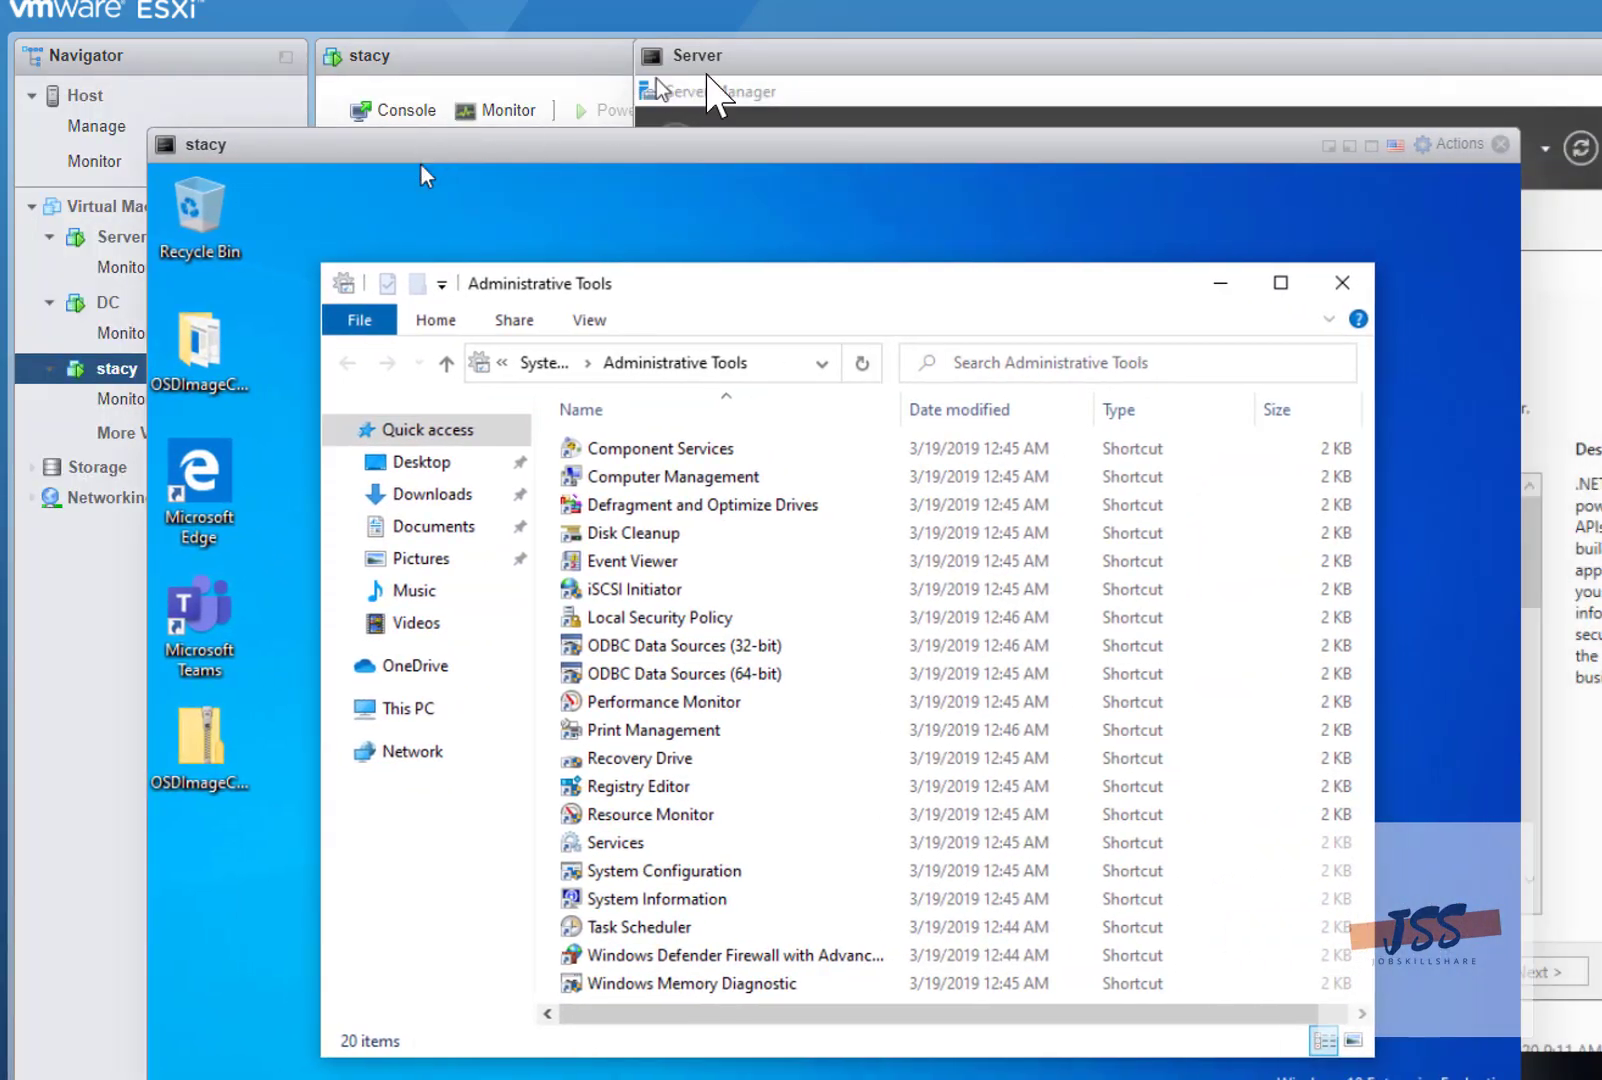
pyautogui.moveTo(703, 73); pyautogui.dragTo(610, 81)
pyautogui.click(601, 143)
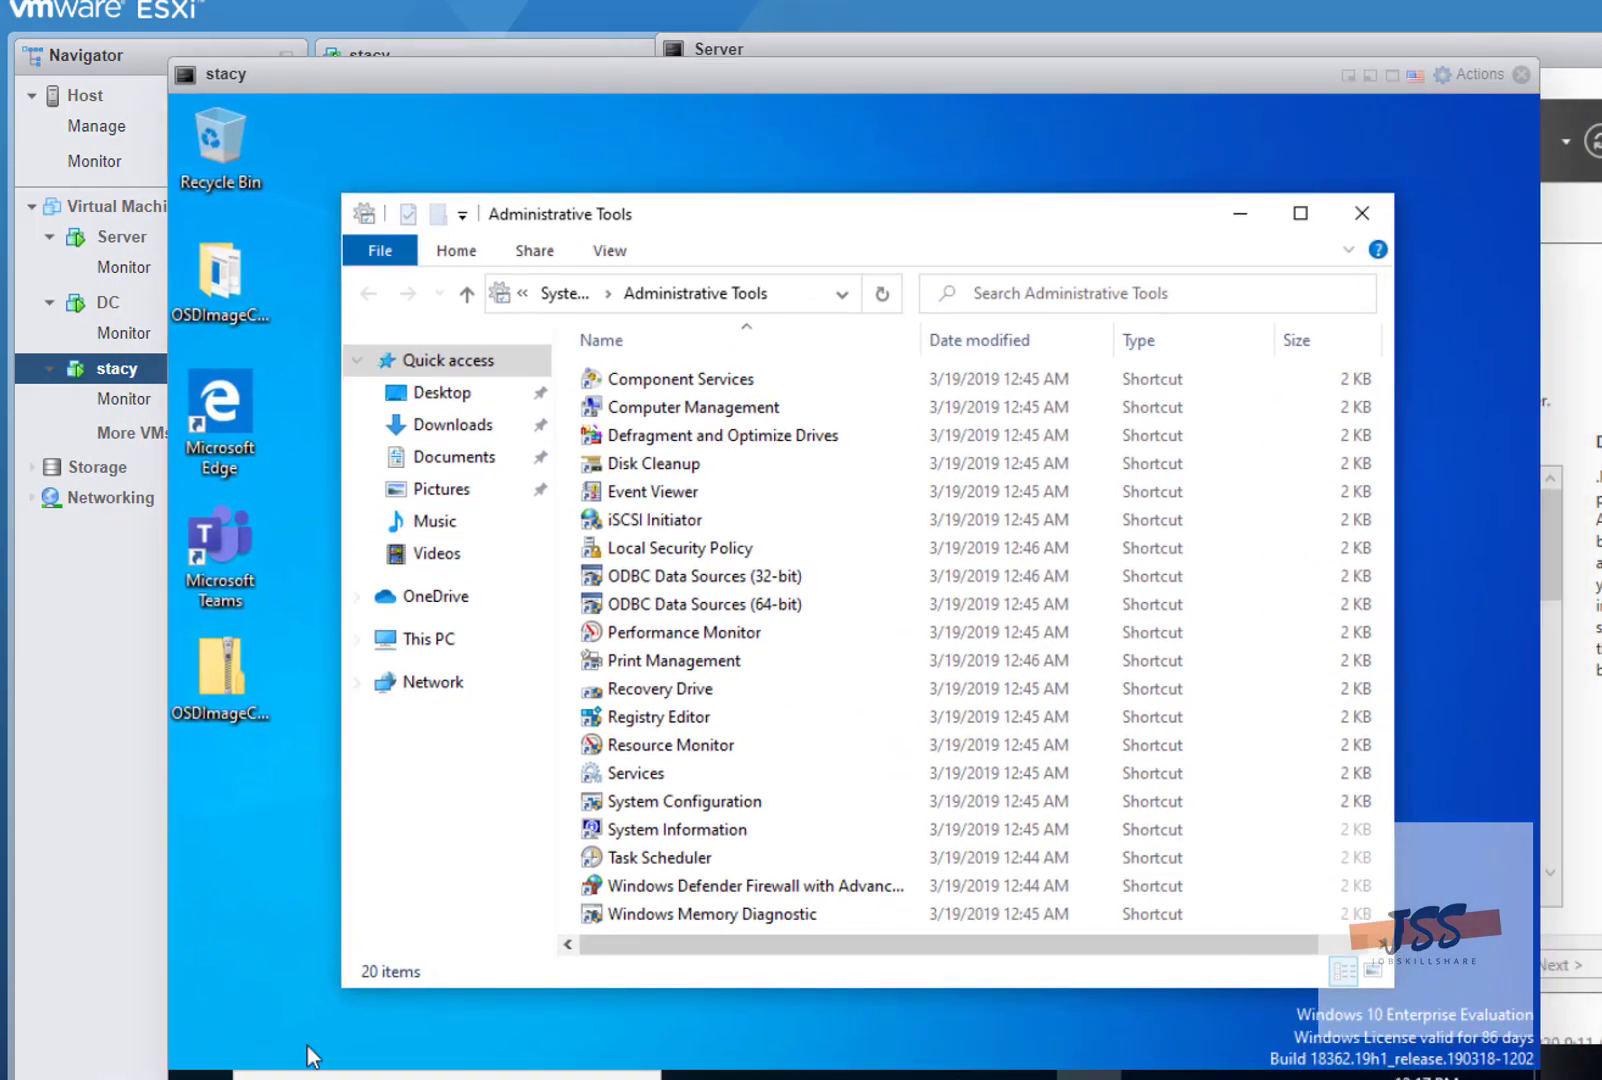
pyautogui.moveTo(345, 78); pyautogui.dragTo(474, 60)
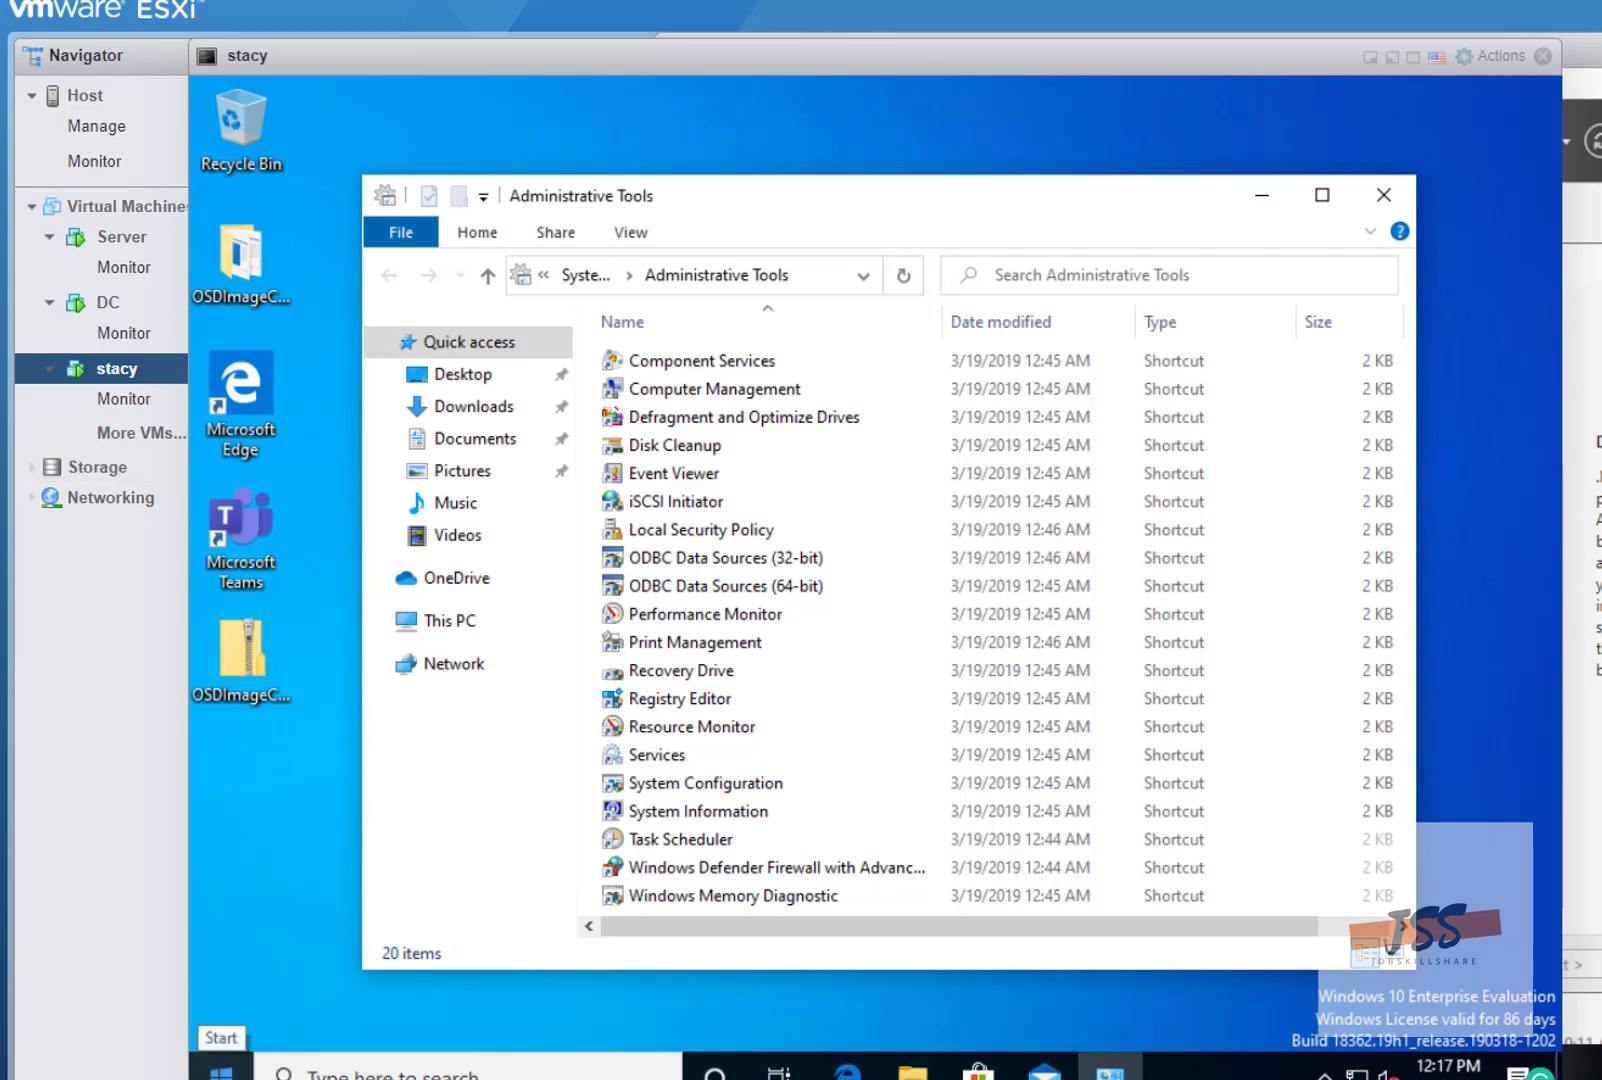
# - Install the RSAT: Active Directory Domain Services tools from Optional features, then close Settings
pyautogui.rightClick(221, 1070)
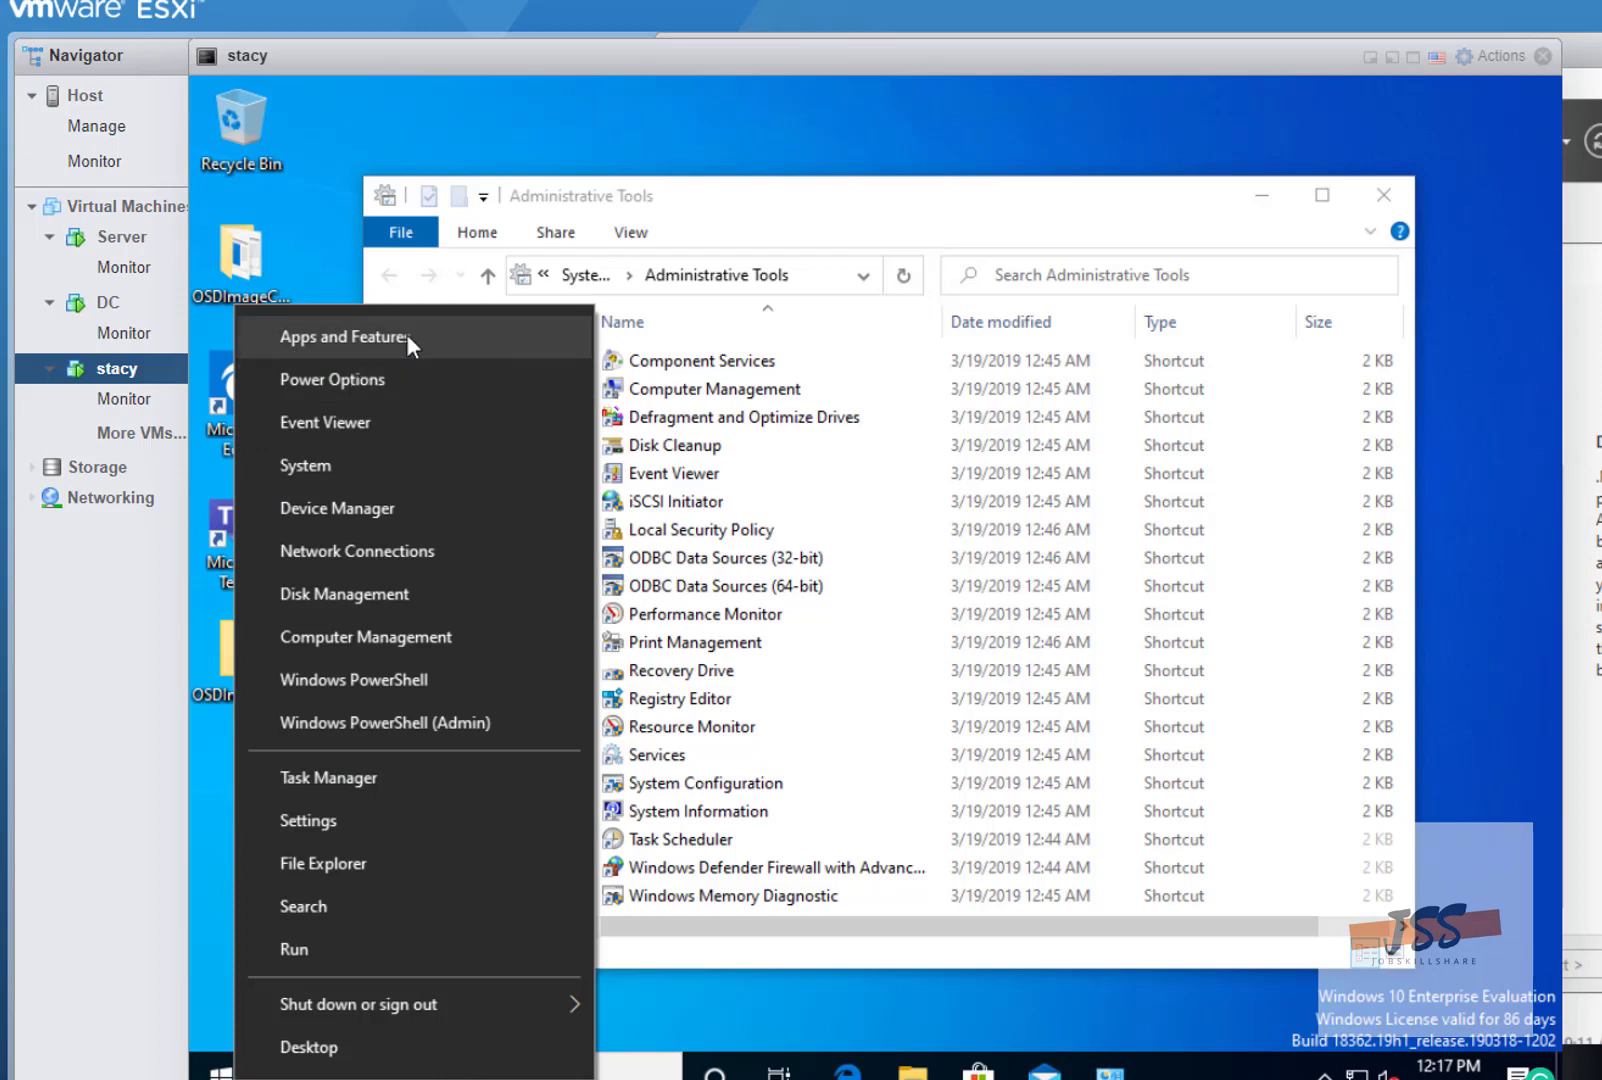
pyautogui.click(407, 337)
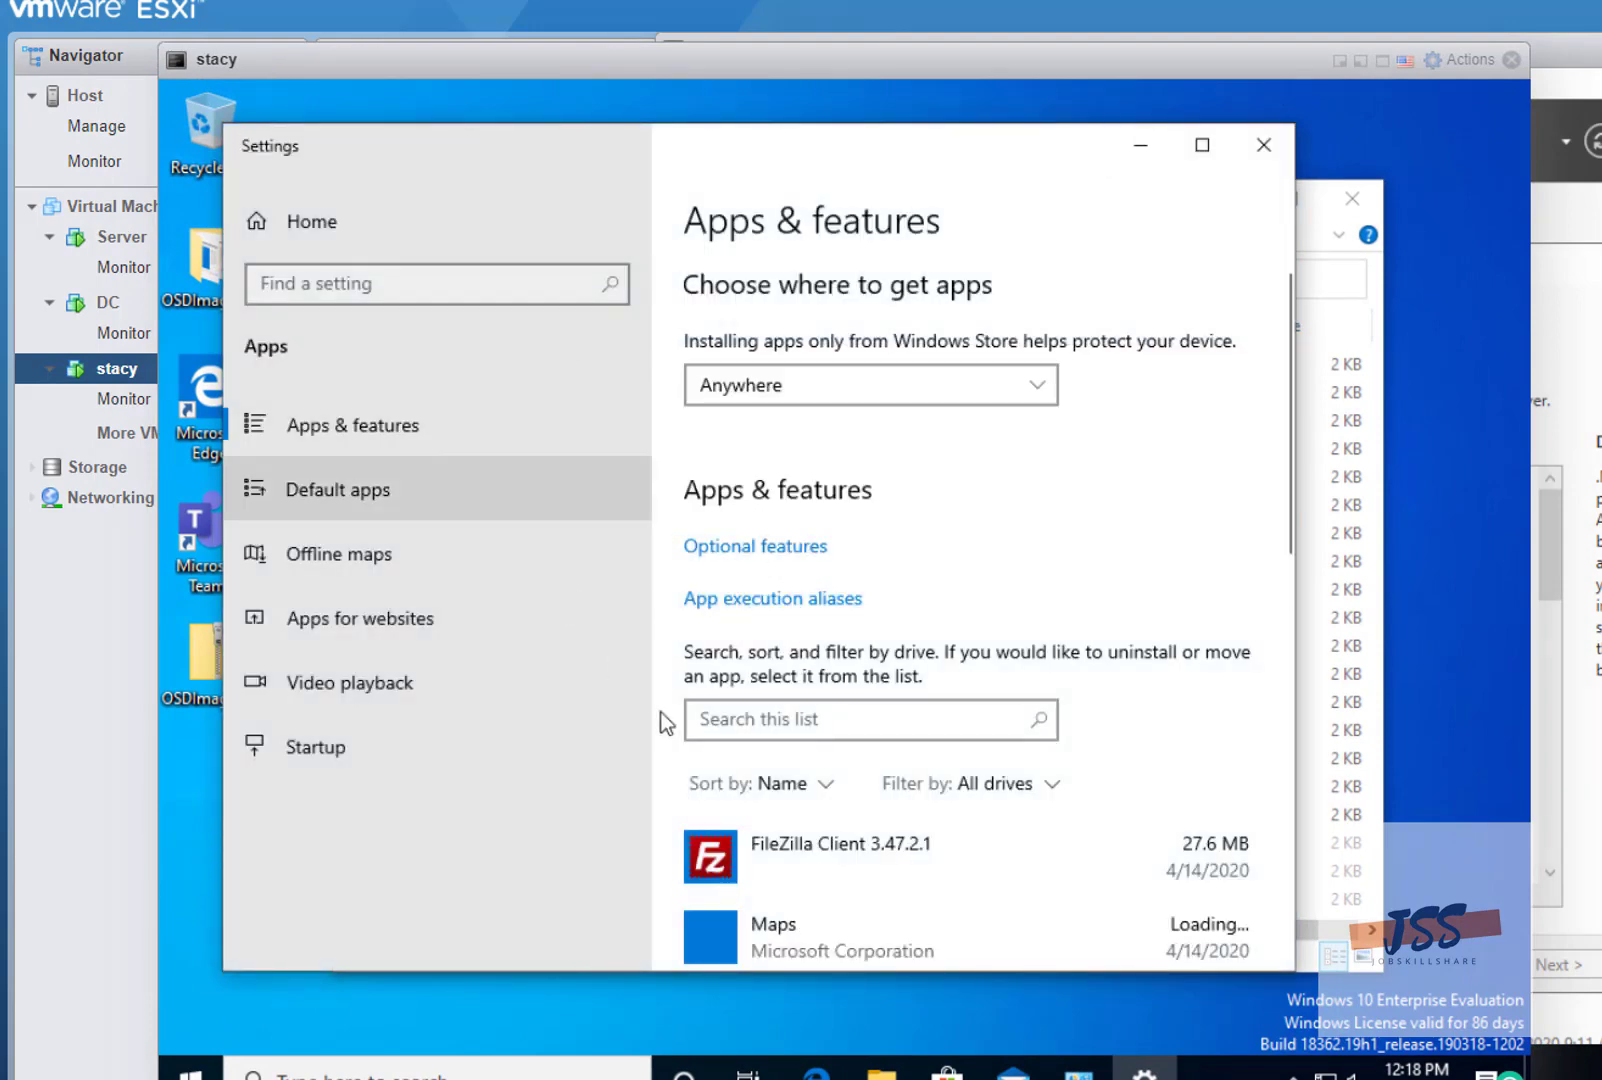
pyautogui.click(740, 547)
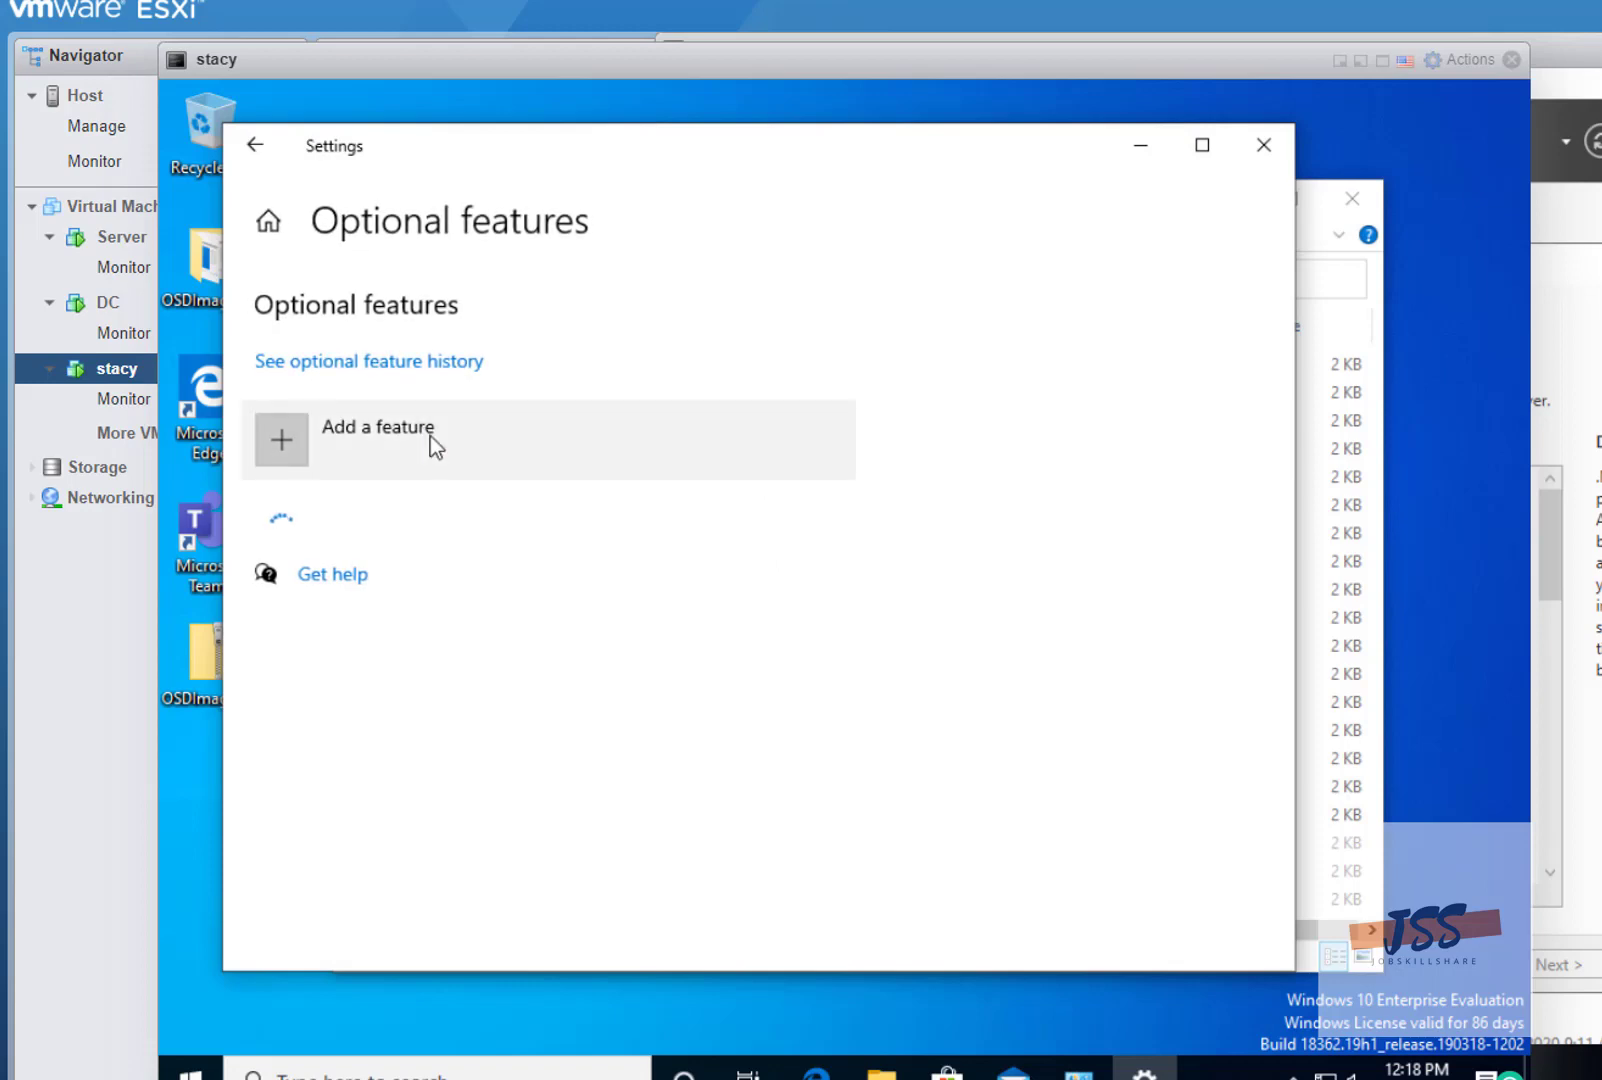
pyautogui.click(300, 461)
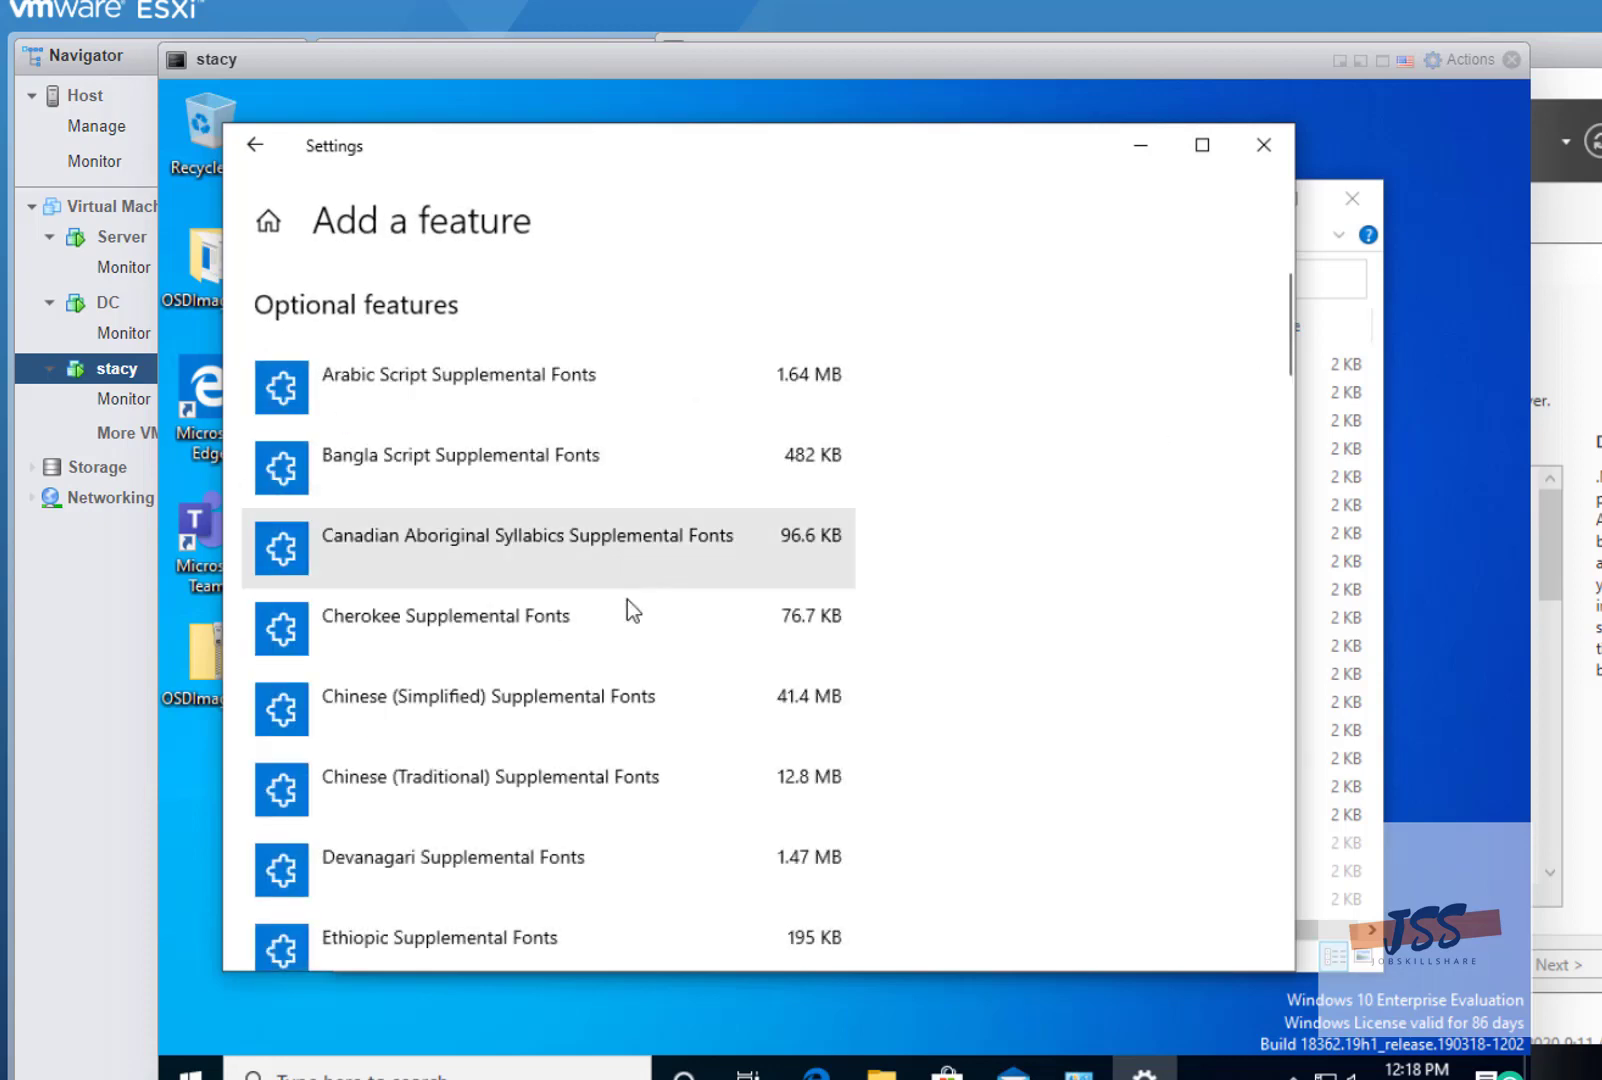
pyautogui.scroll(-15, 616, 716)
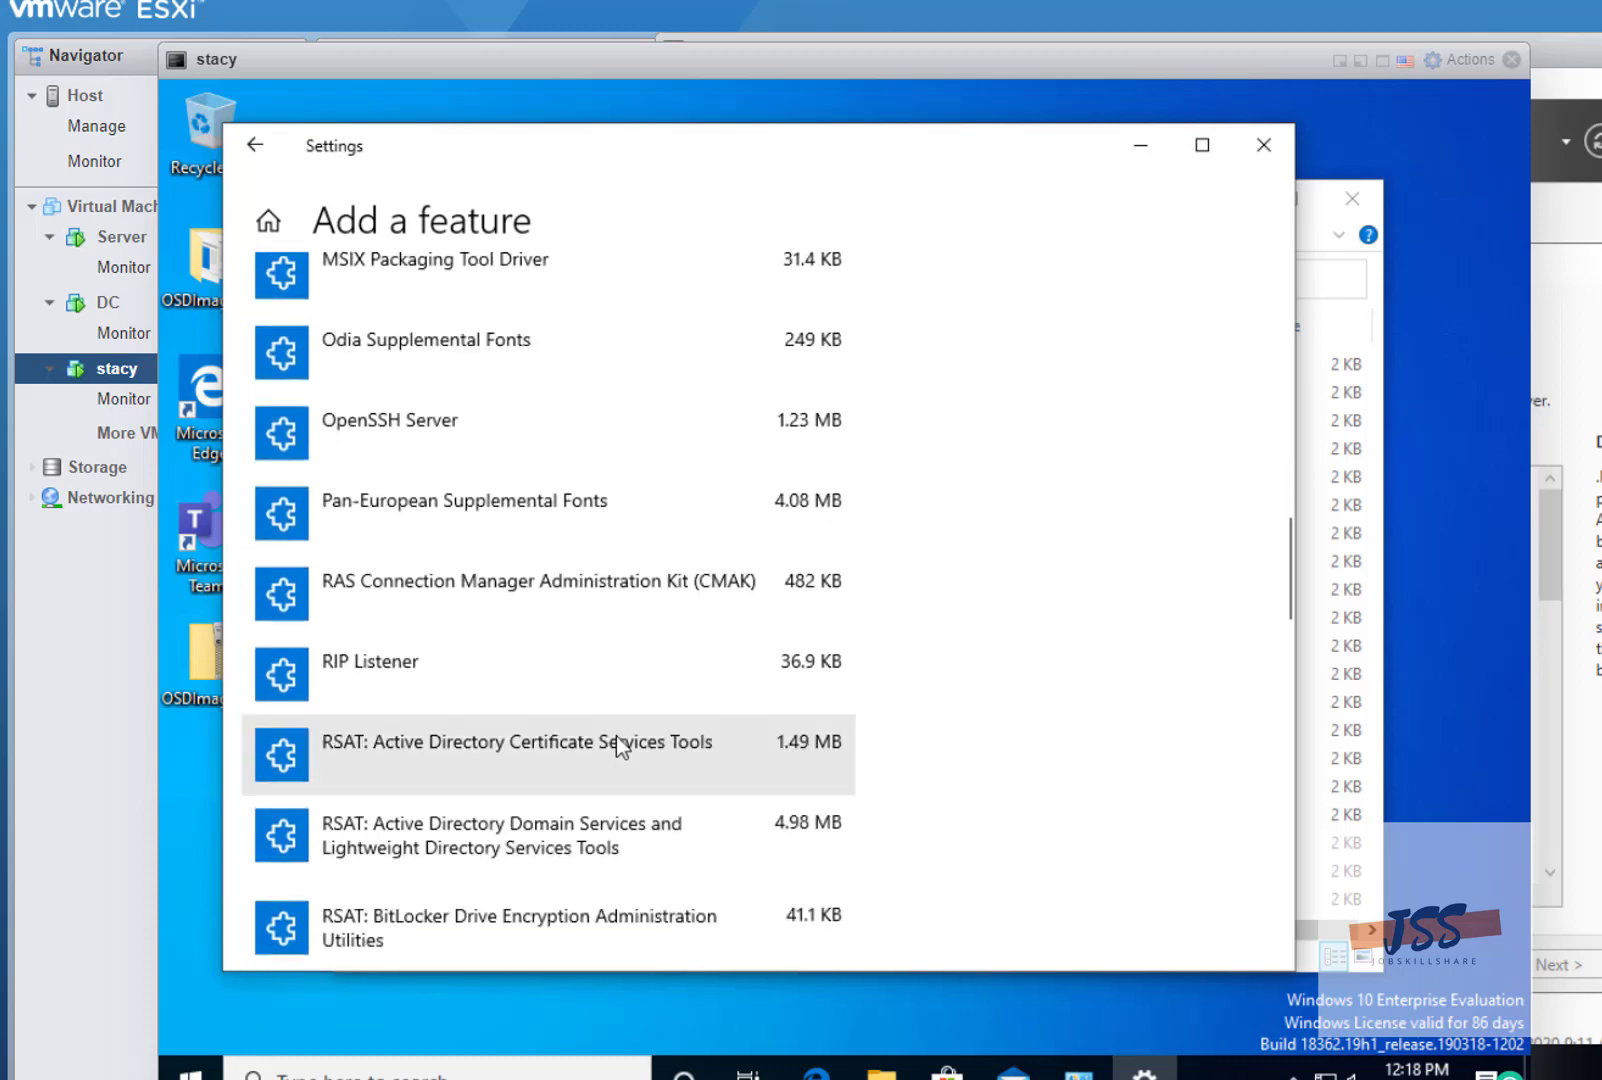
pyautogui.scroll(-5, 616, 743)
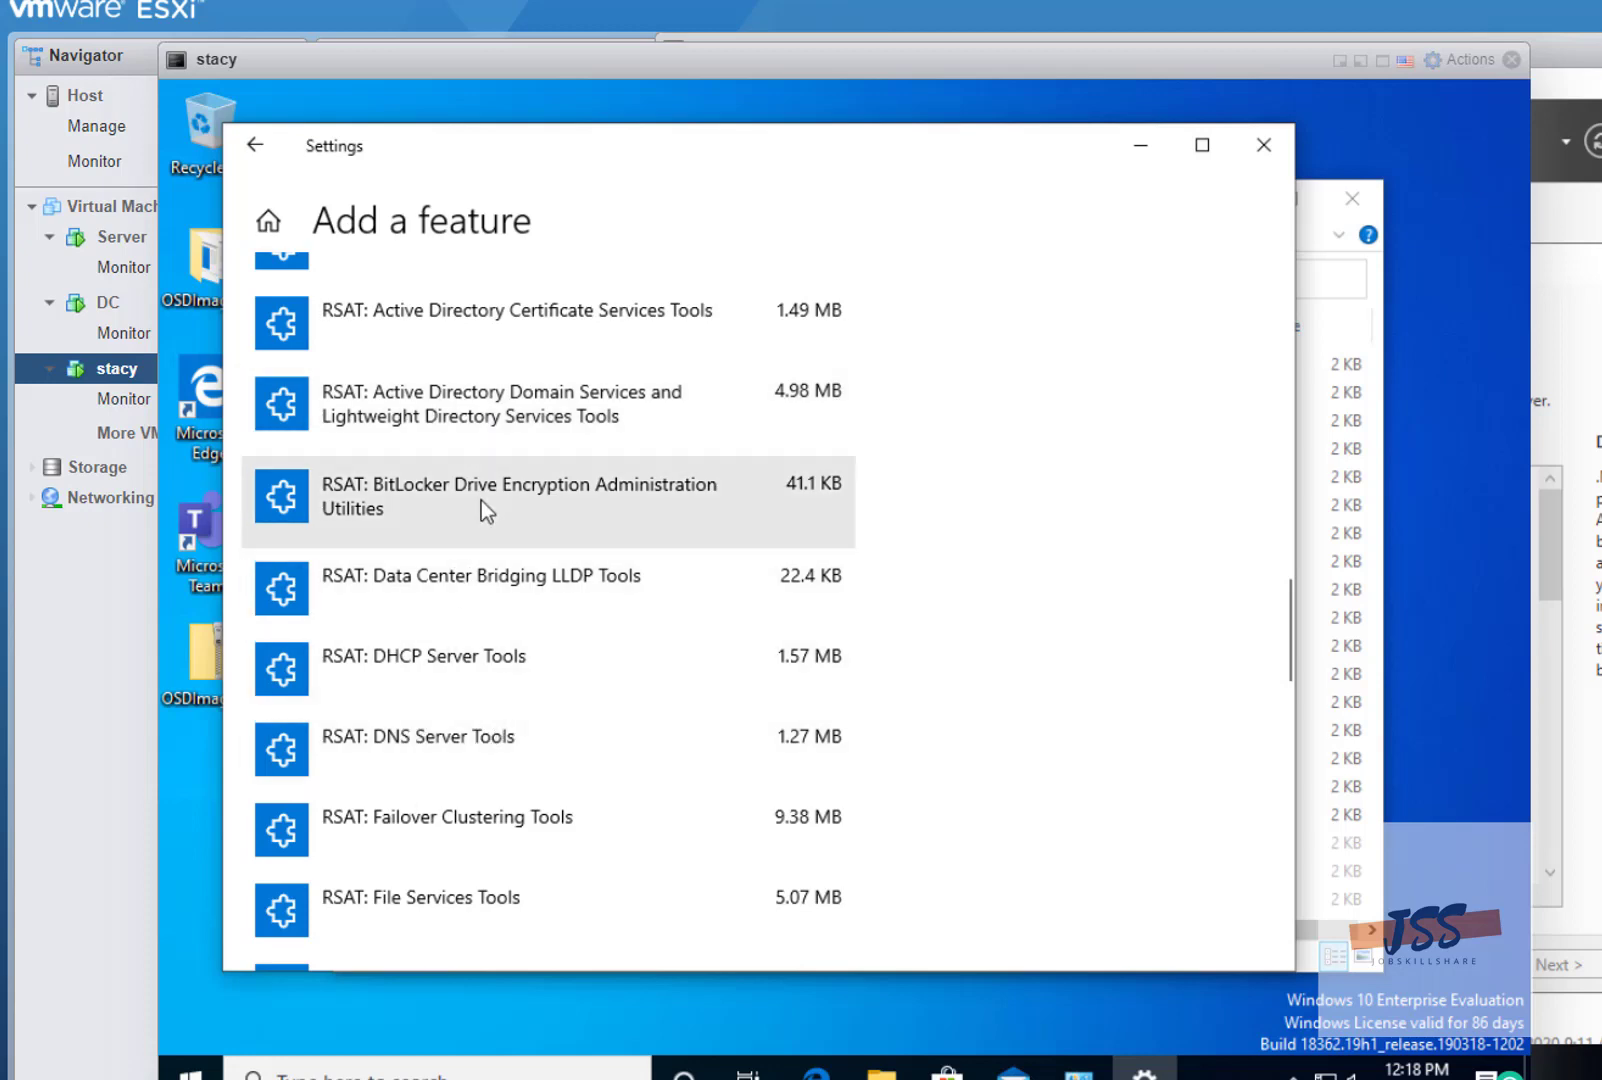
pyautogui.click(462, 406)
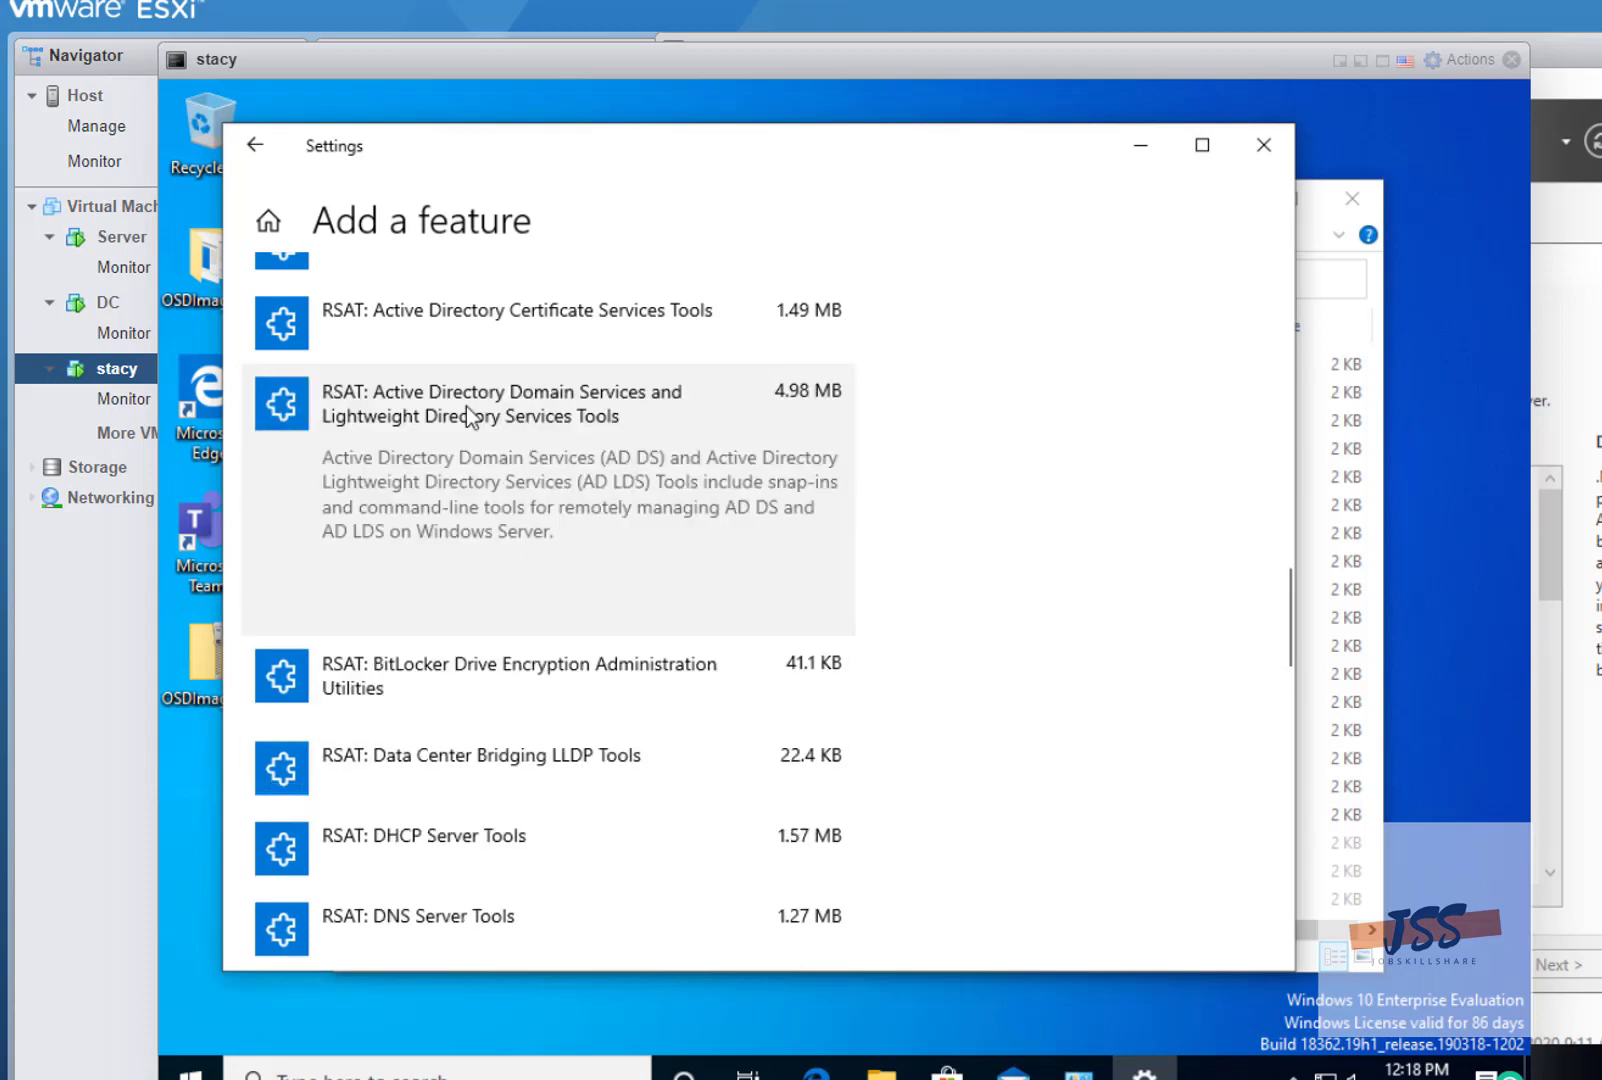
pyautogui.click(748, 597)
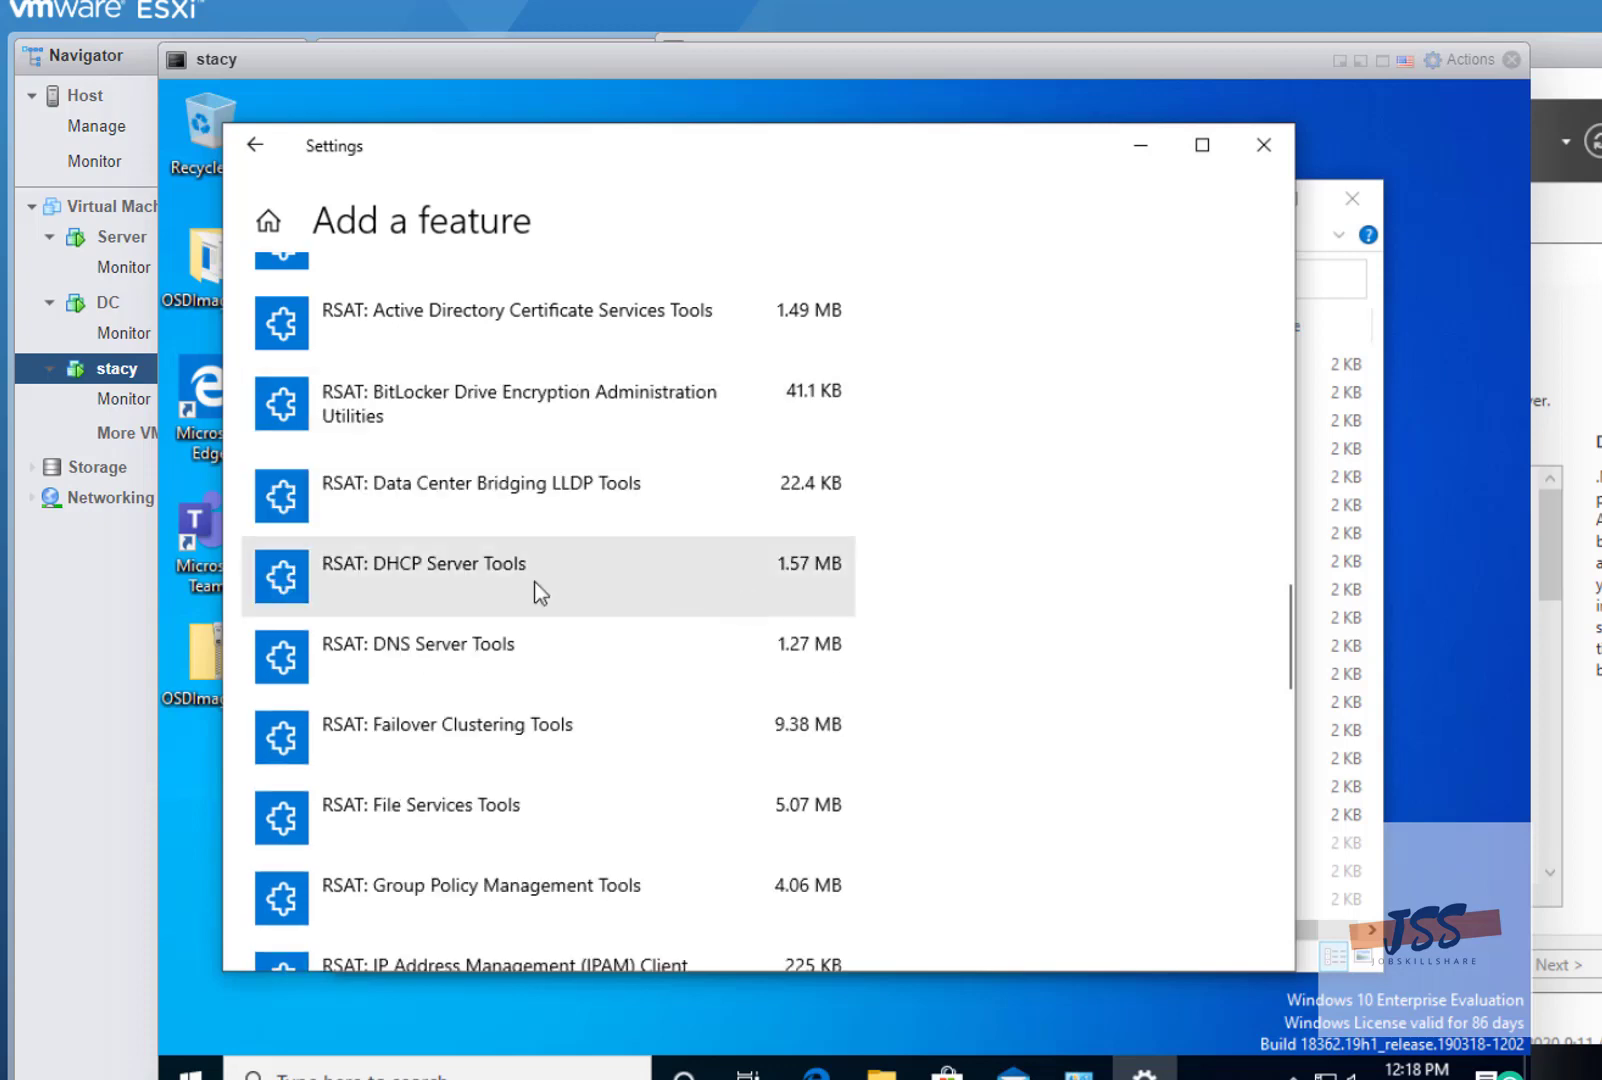
pyautogui.click(1264, 148)
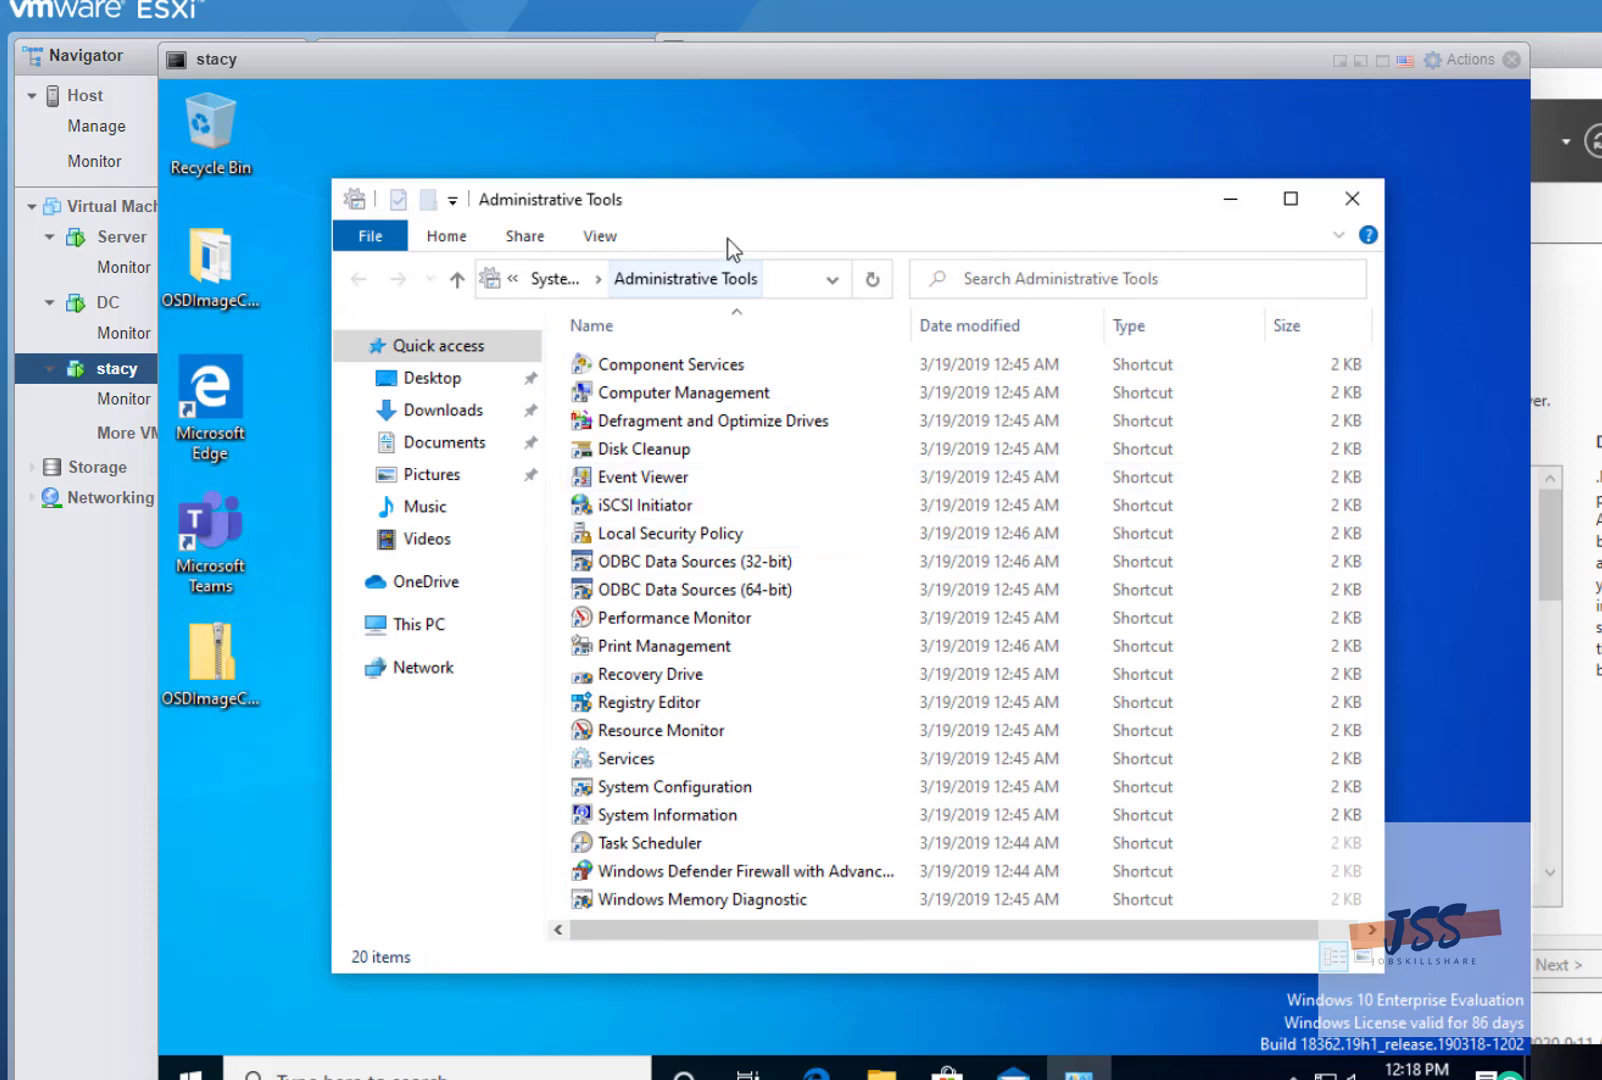
# - Shift the Administrative Tools and Windows 10 console windows aside and bring the Server console forward
pyautogui.moveTo(728, 239); pyautogui.dragTo(703, 212)
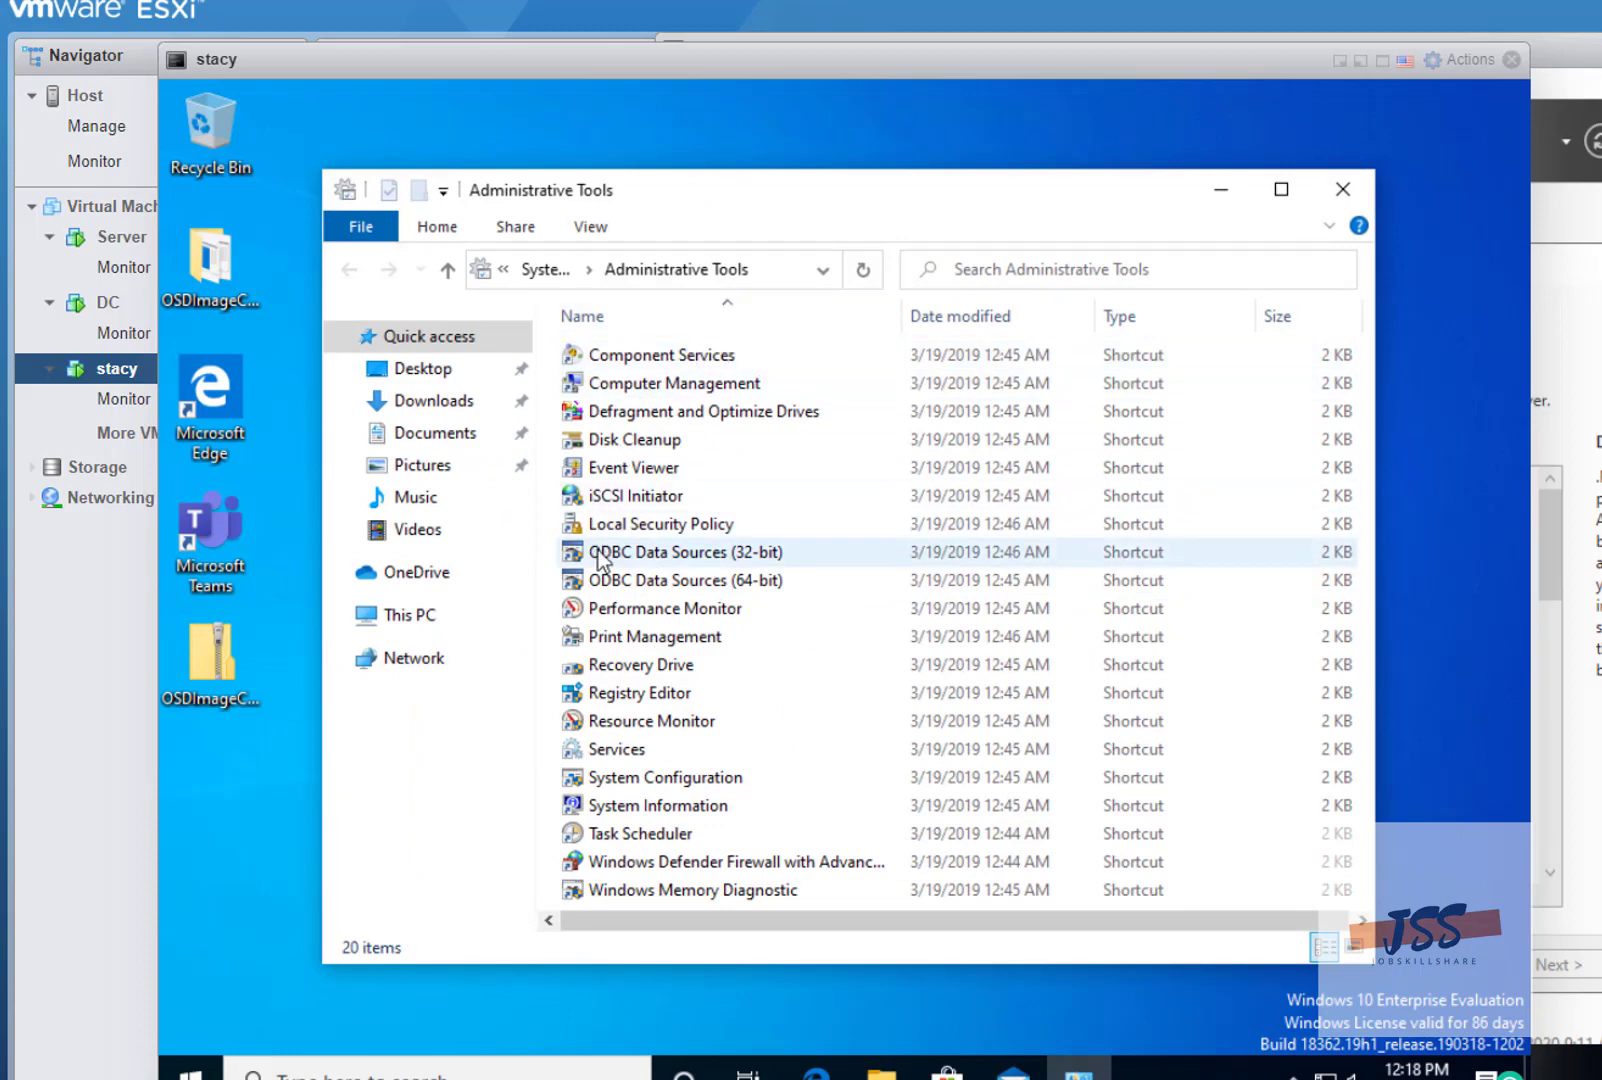
pyautogui.moveTo(675, 195); pyautogui.dragTo(628, 230)
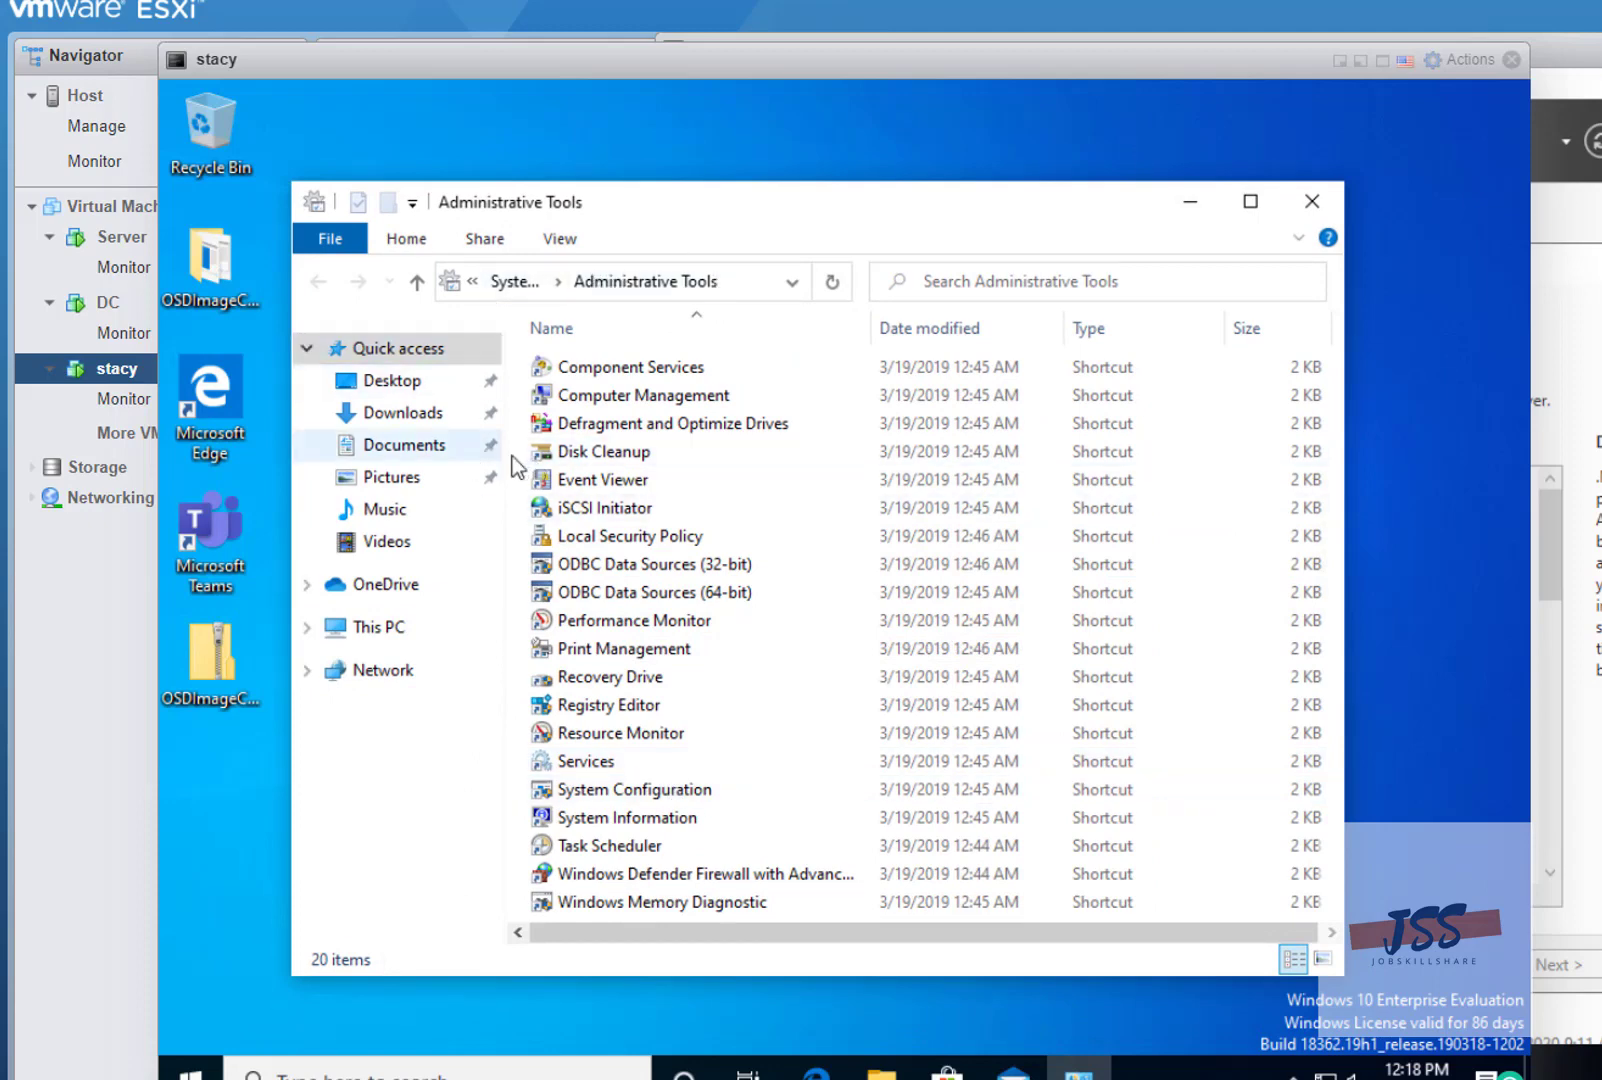
pyautogui.moveTo(1206, 64); pyautogui.dragTo(715, 25)
pyautogui.click(1405, 162)
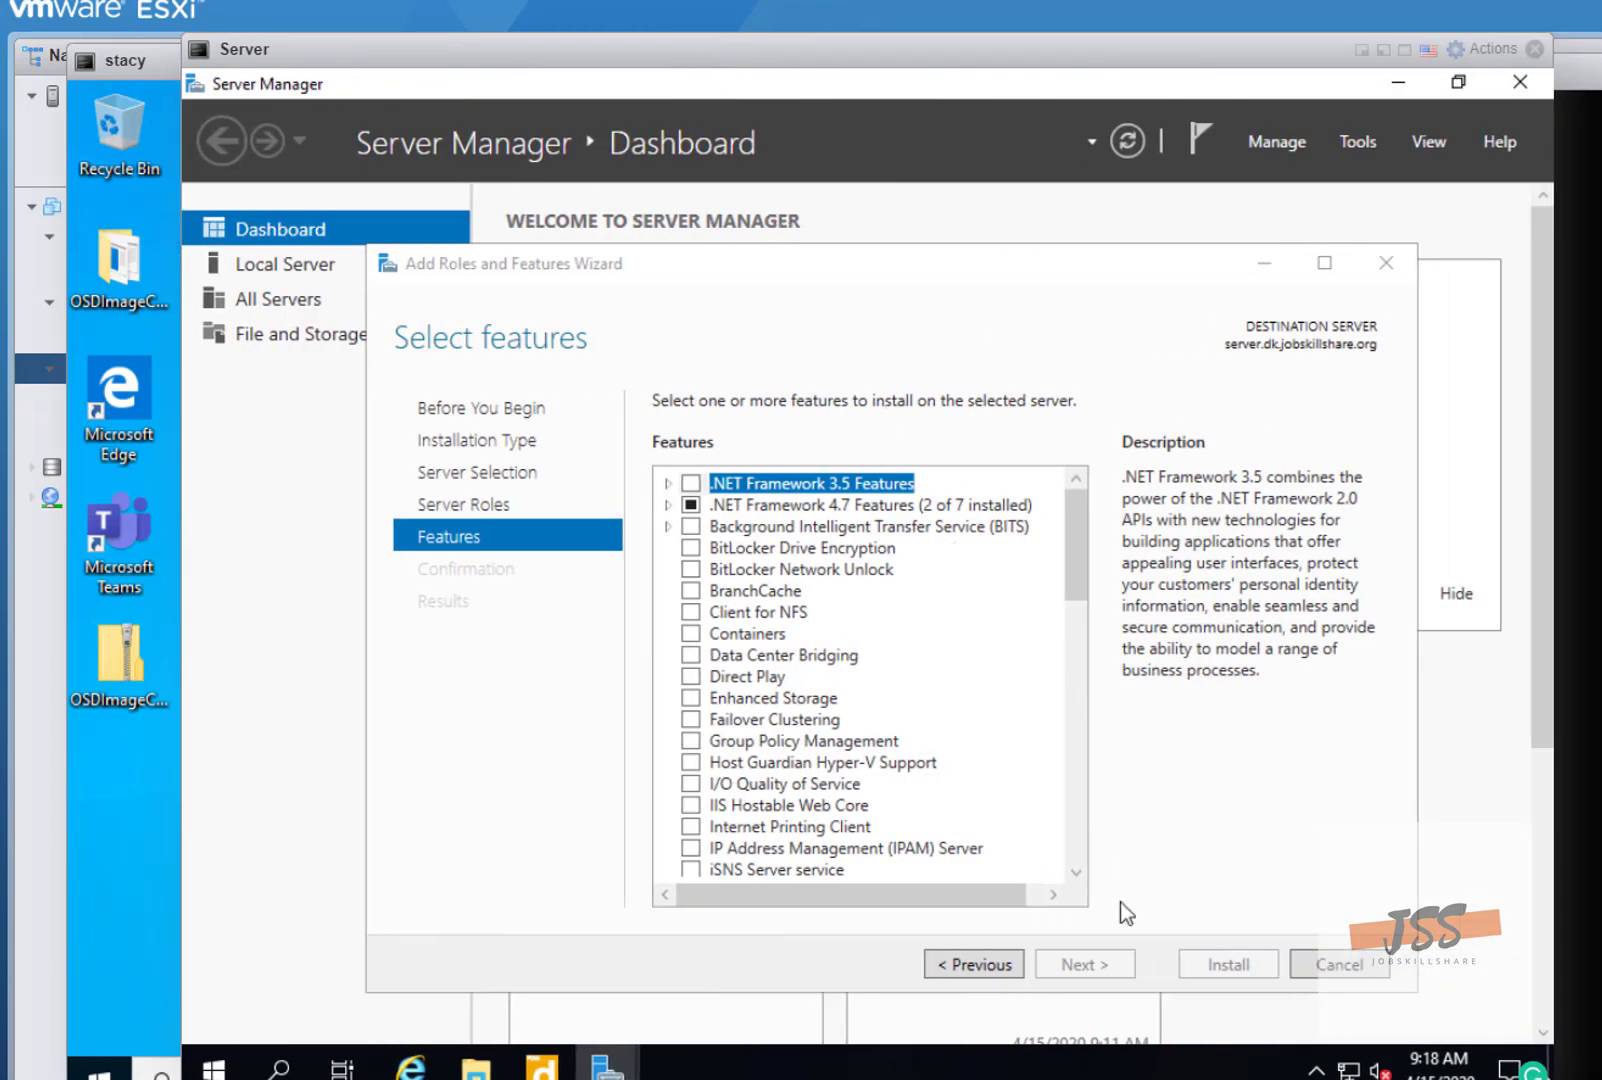
# - Start a fresh Add Roles and Features wizard and advance to the Features page
pyautogui.click(1015, 962)
pyautogui.click(1277, 140)
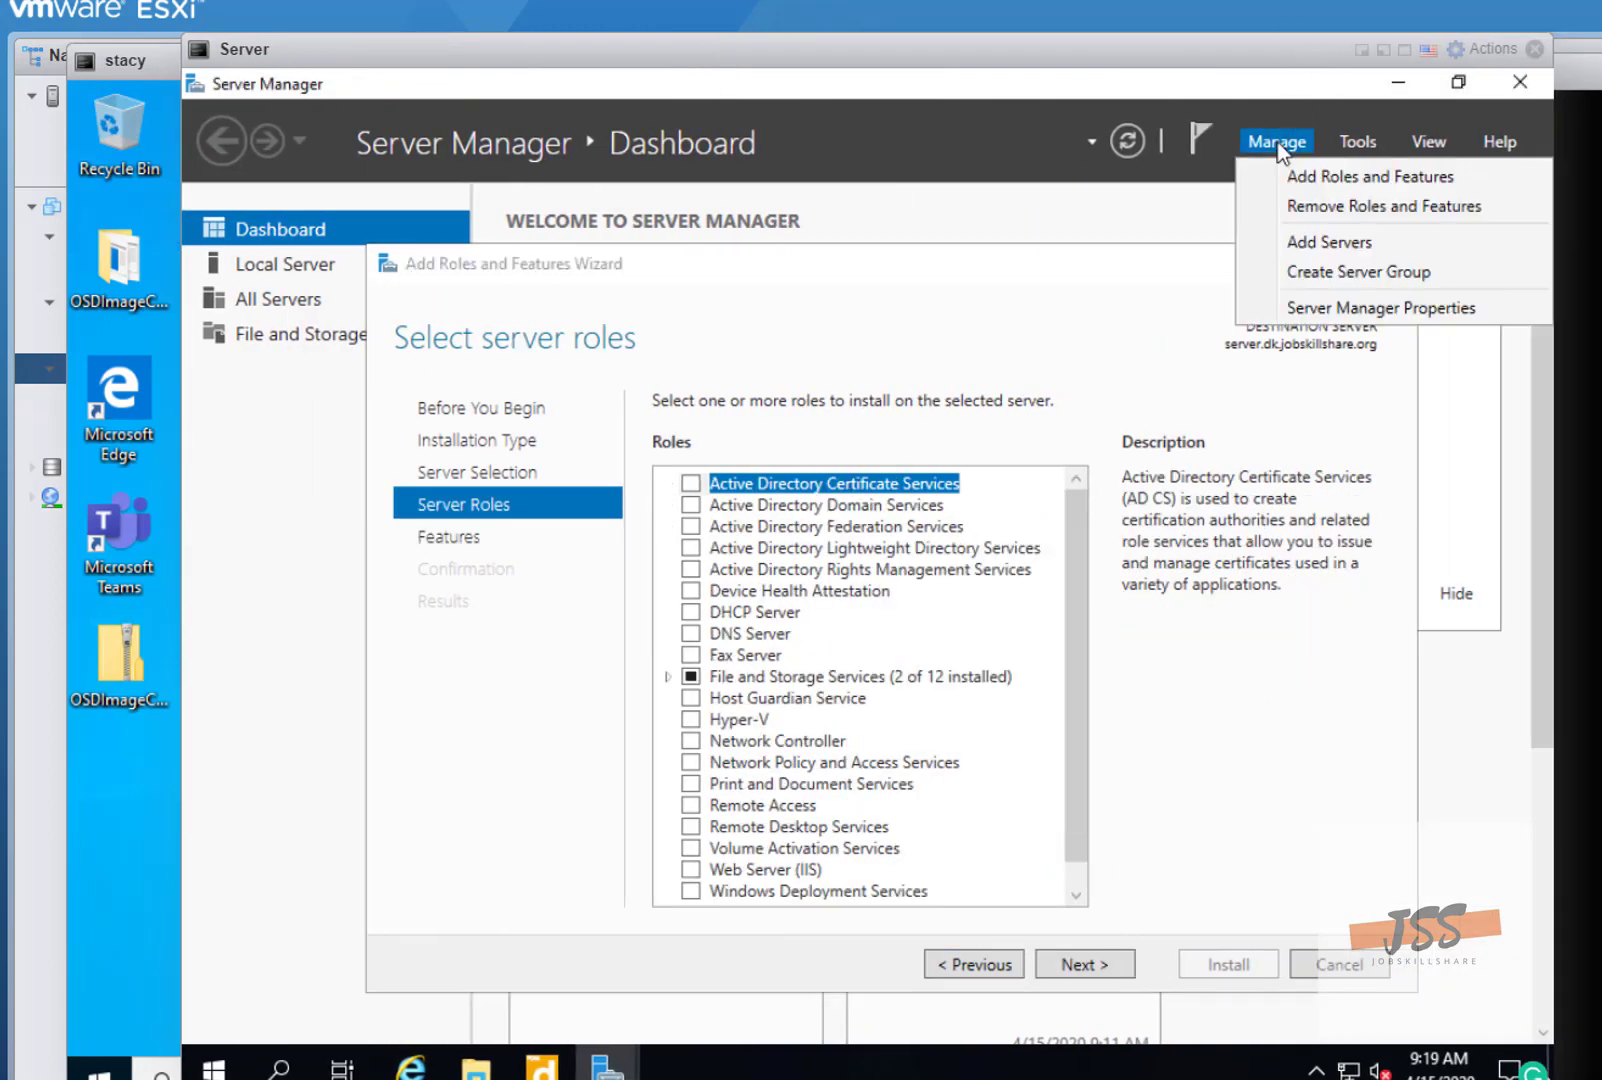
pyautogui.click(1292, 178)
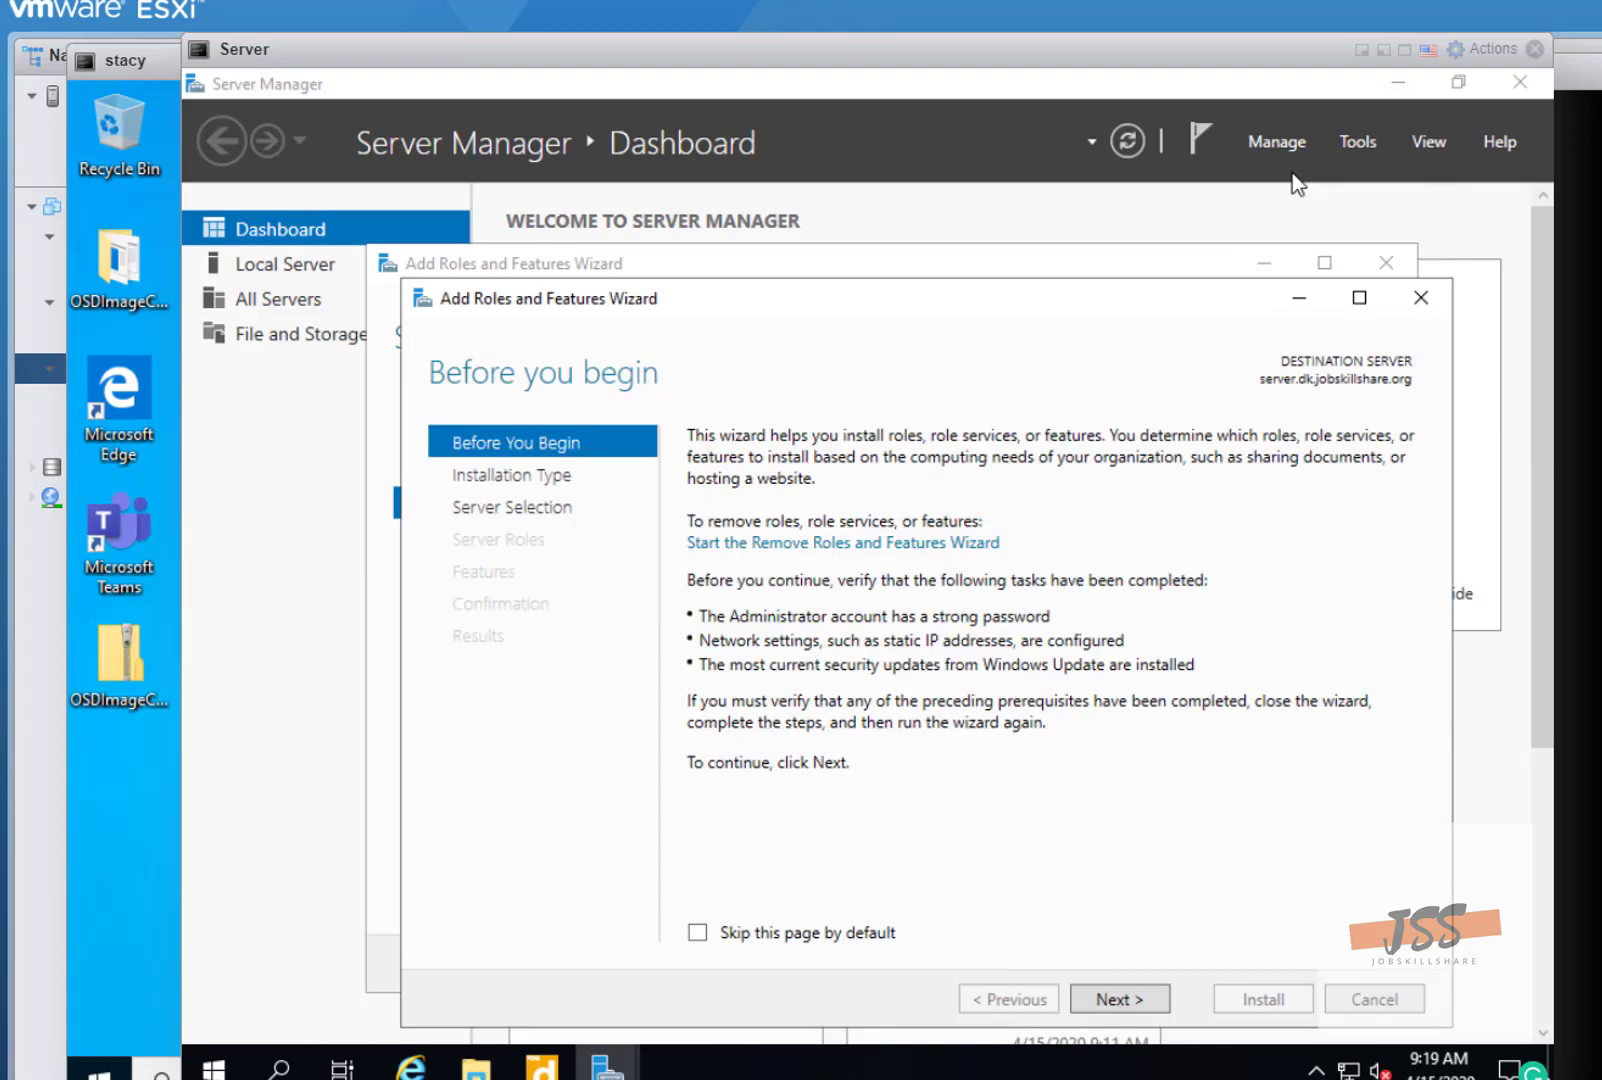
pyautogui.click(1115, 998)
pyautogui.click(1115, 998)
pyautogui.click(1115, 998)
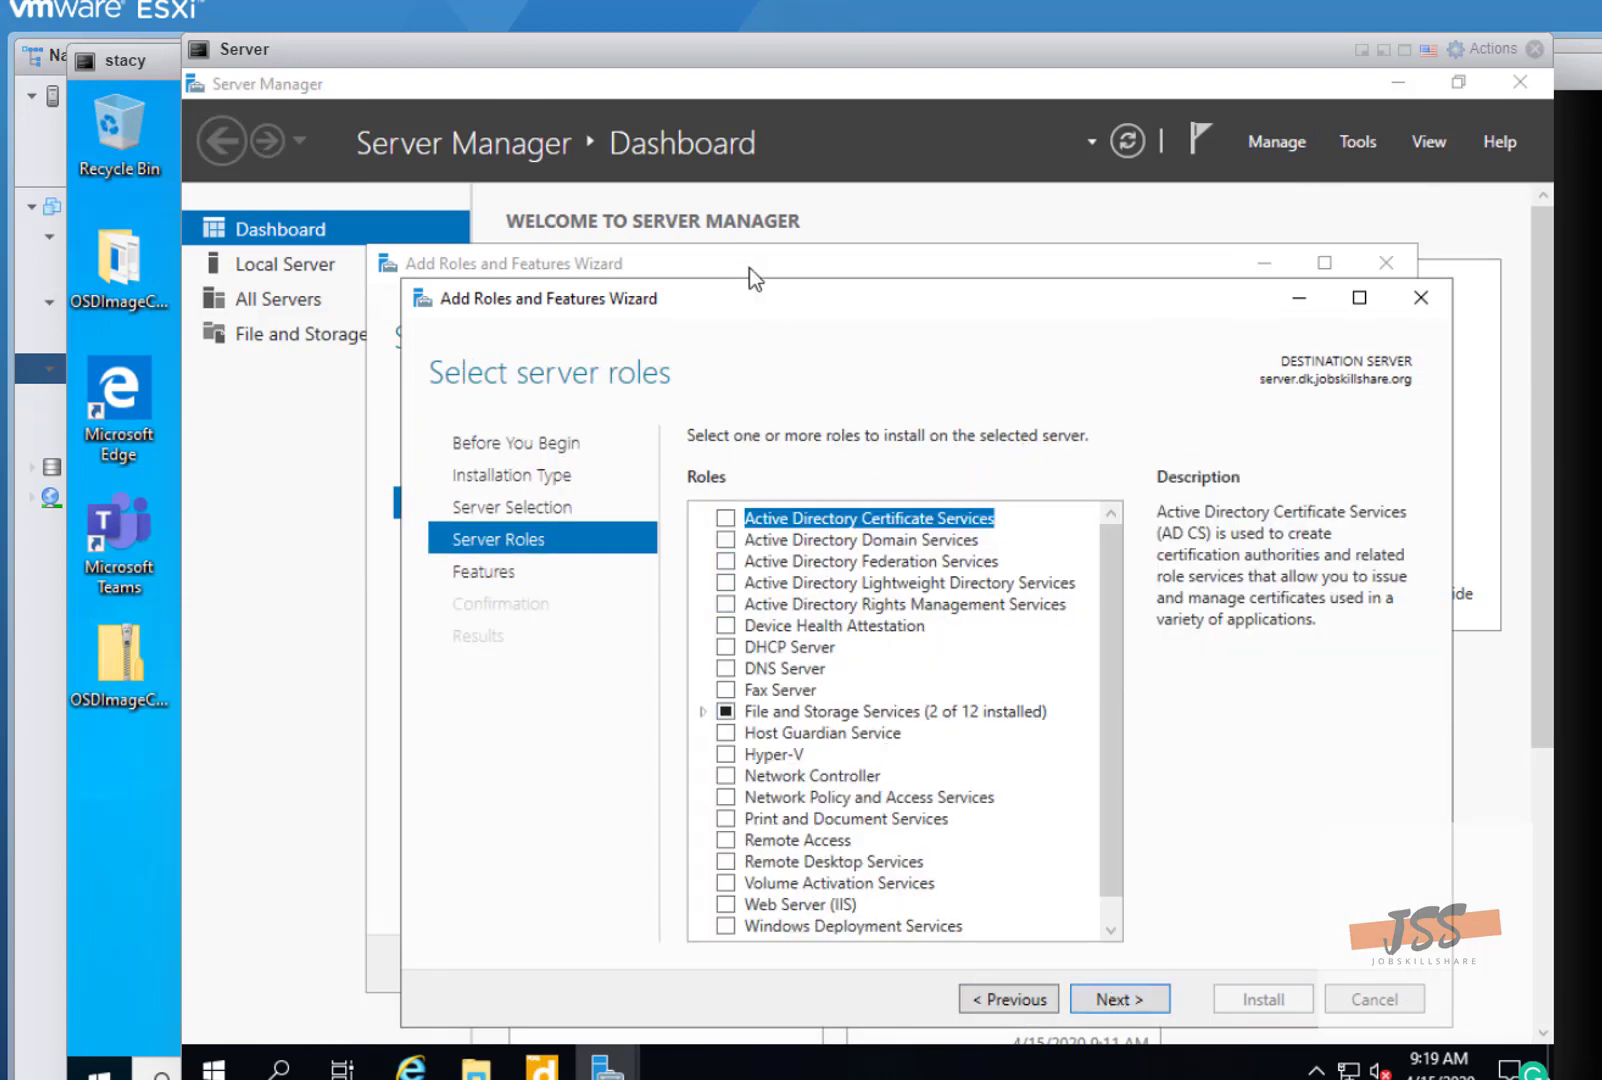
pyautogui.moveTo(748, 292); pyautogui.dragTo(666, 185)
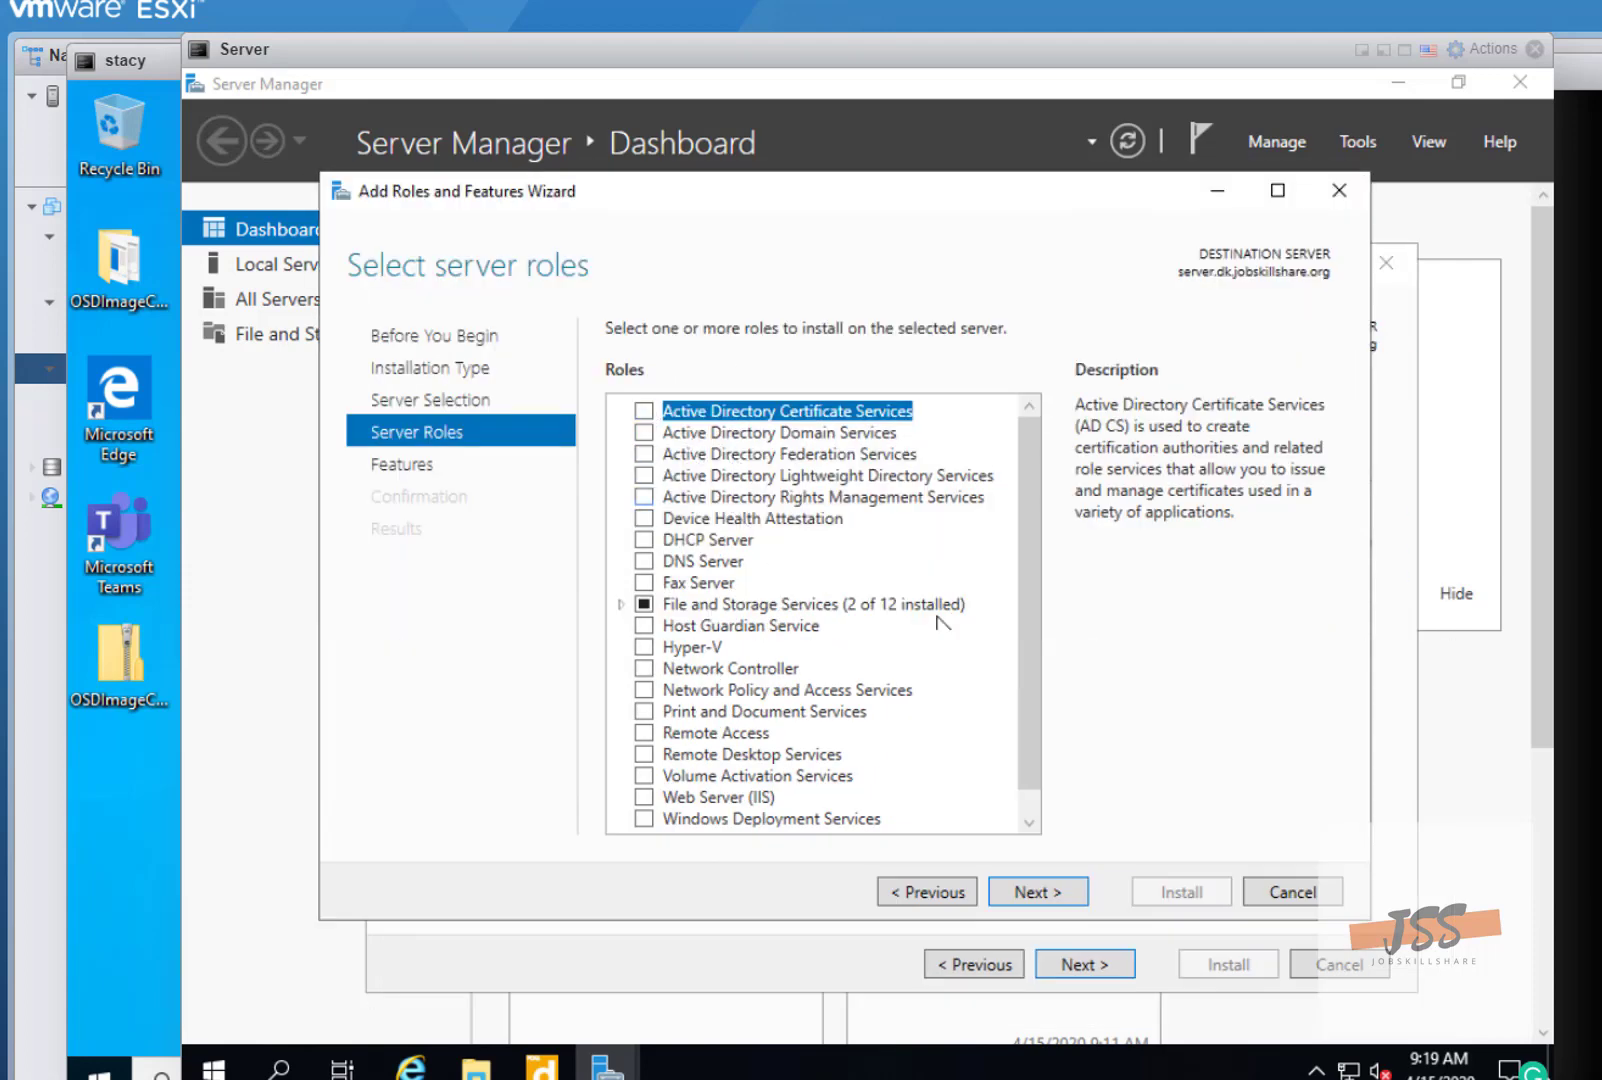
pyautogui.click(1075, 891)
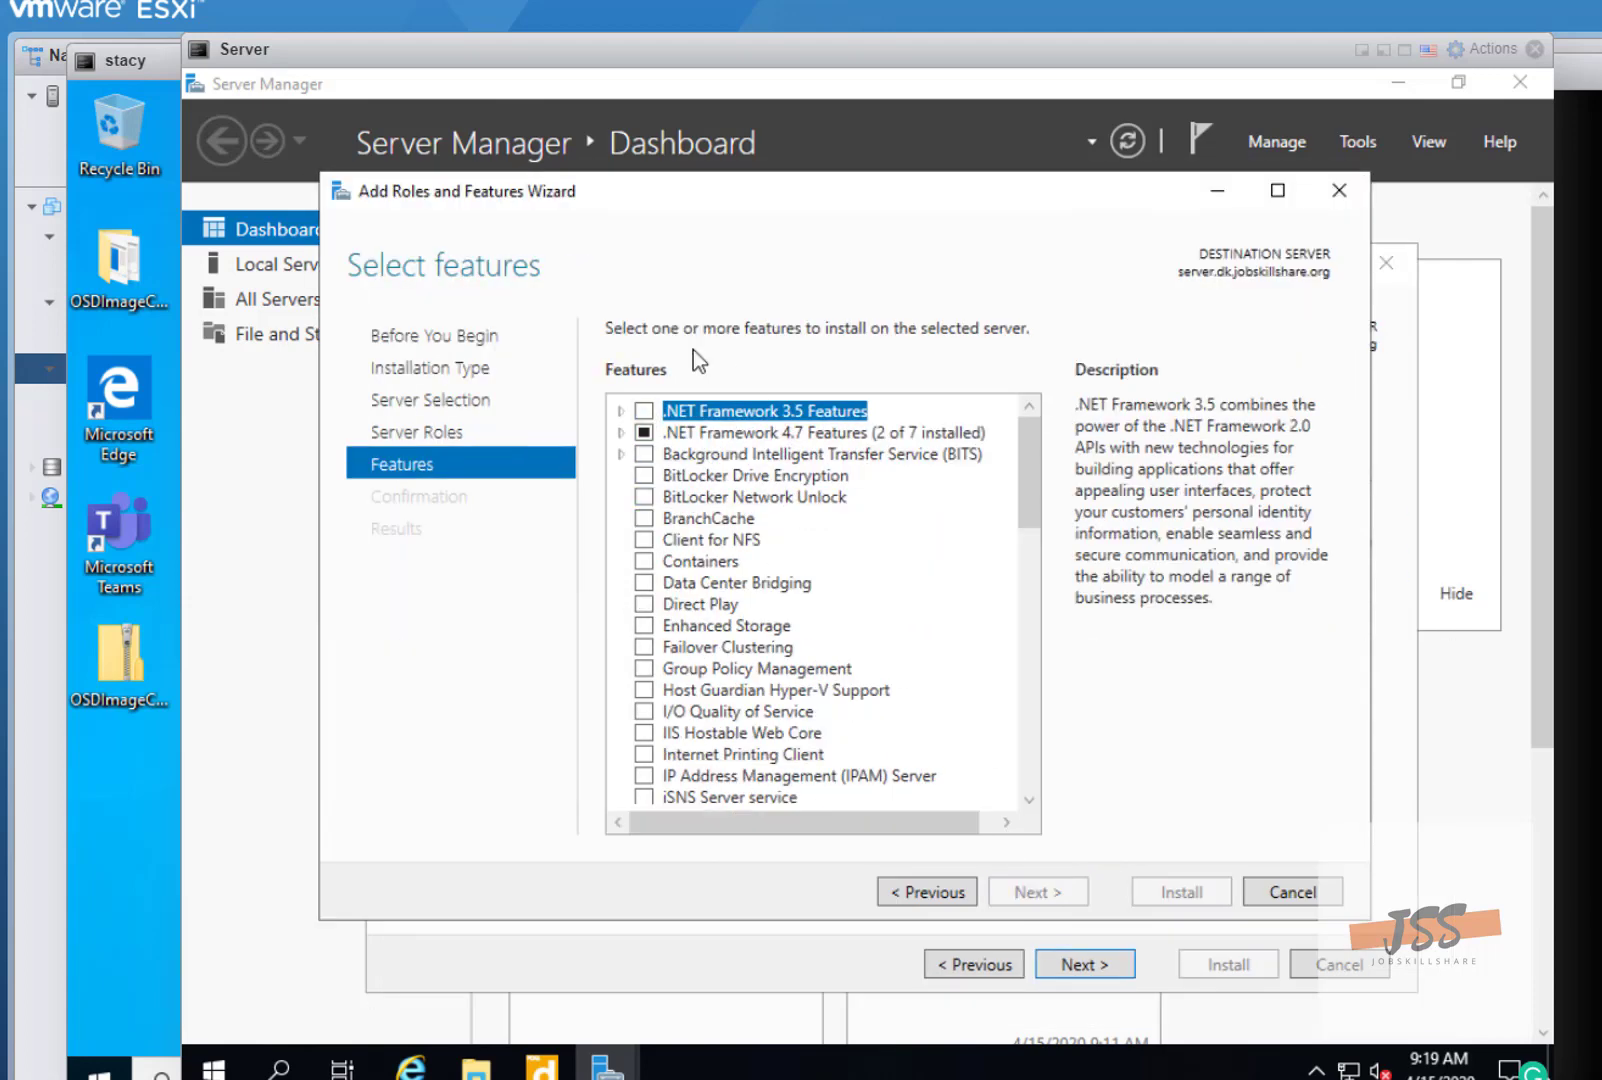
pyautogui.moveTo(422, 64); pyautogui.dragTo(390, 82)
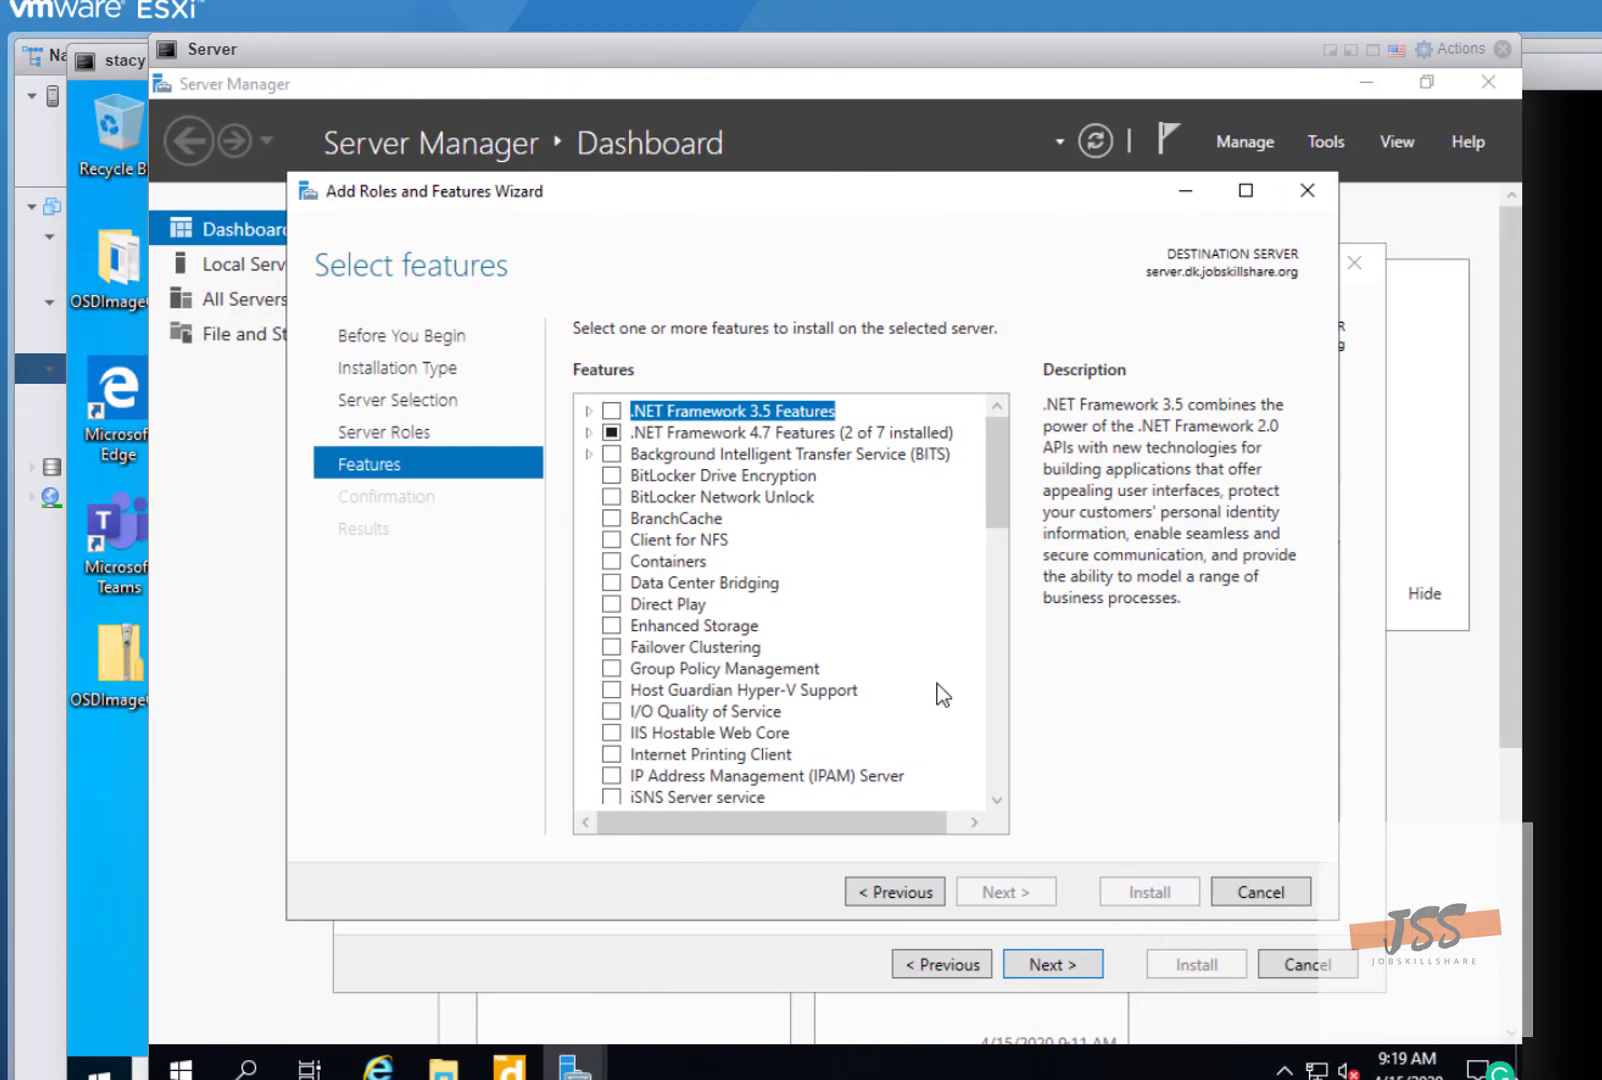
# - Tick Remote Server Administration Tools with required features, plus DNS Server Tools and DHCP Server Tools
pyautogui.scroll(-2, 815, 678)
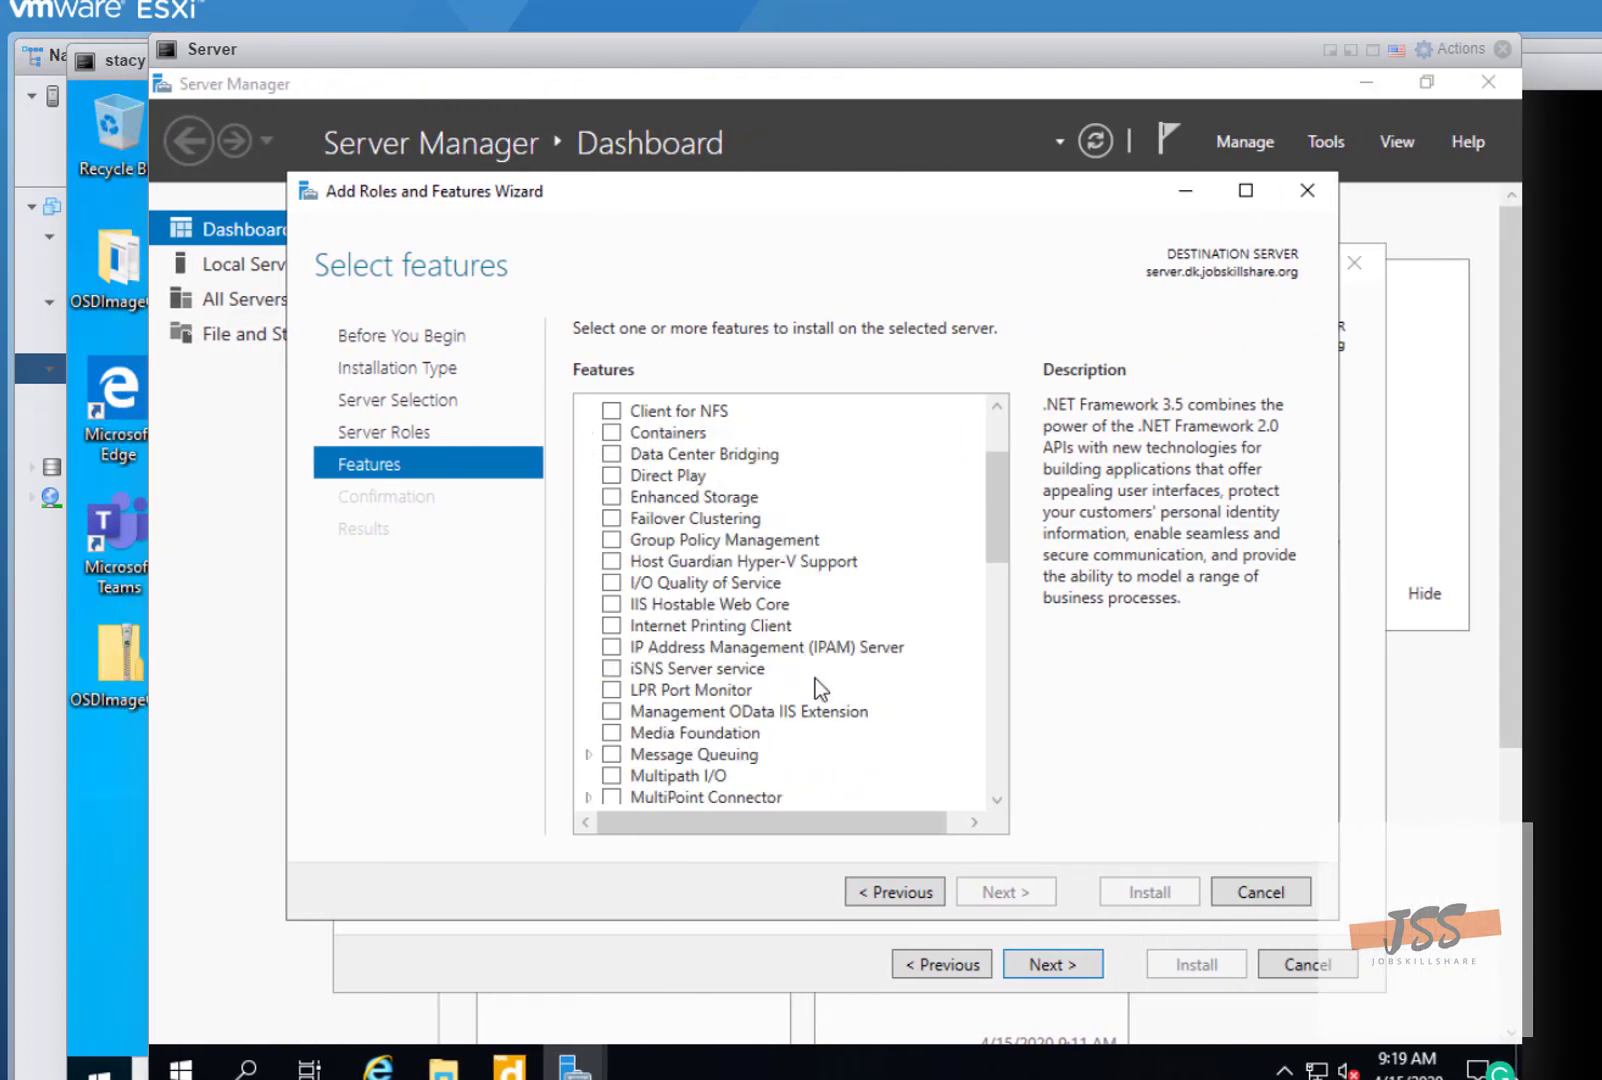
pyautogui.scroll(-5, 815, 678)
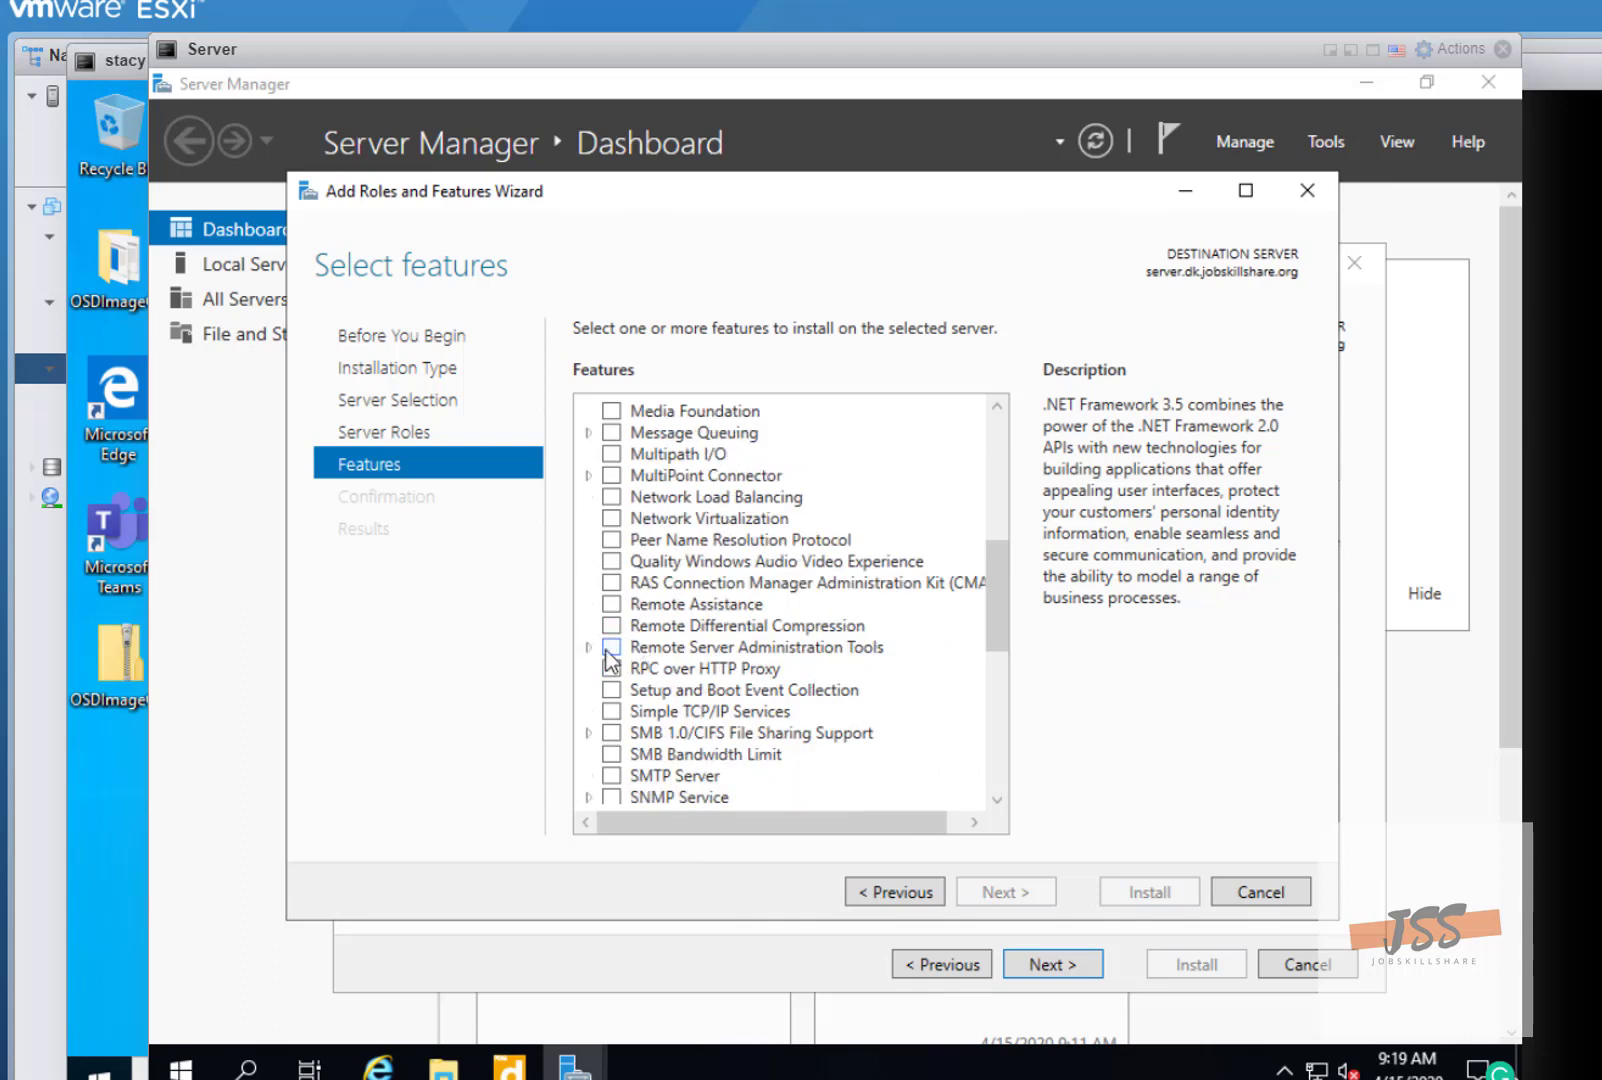
pyautogui.click(607, 648)
pyautogui.click(861, 779)
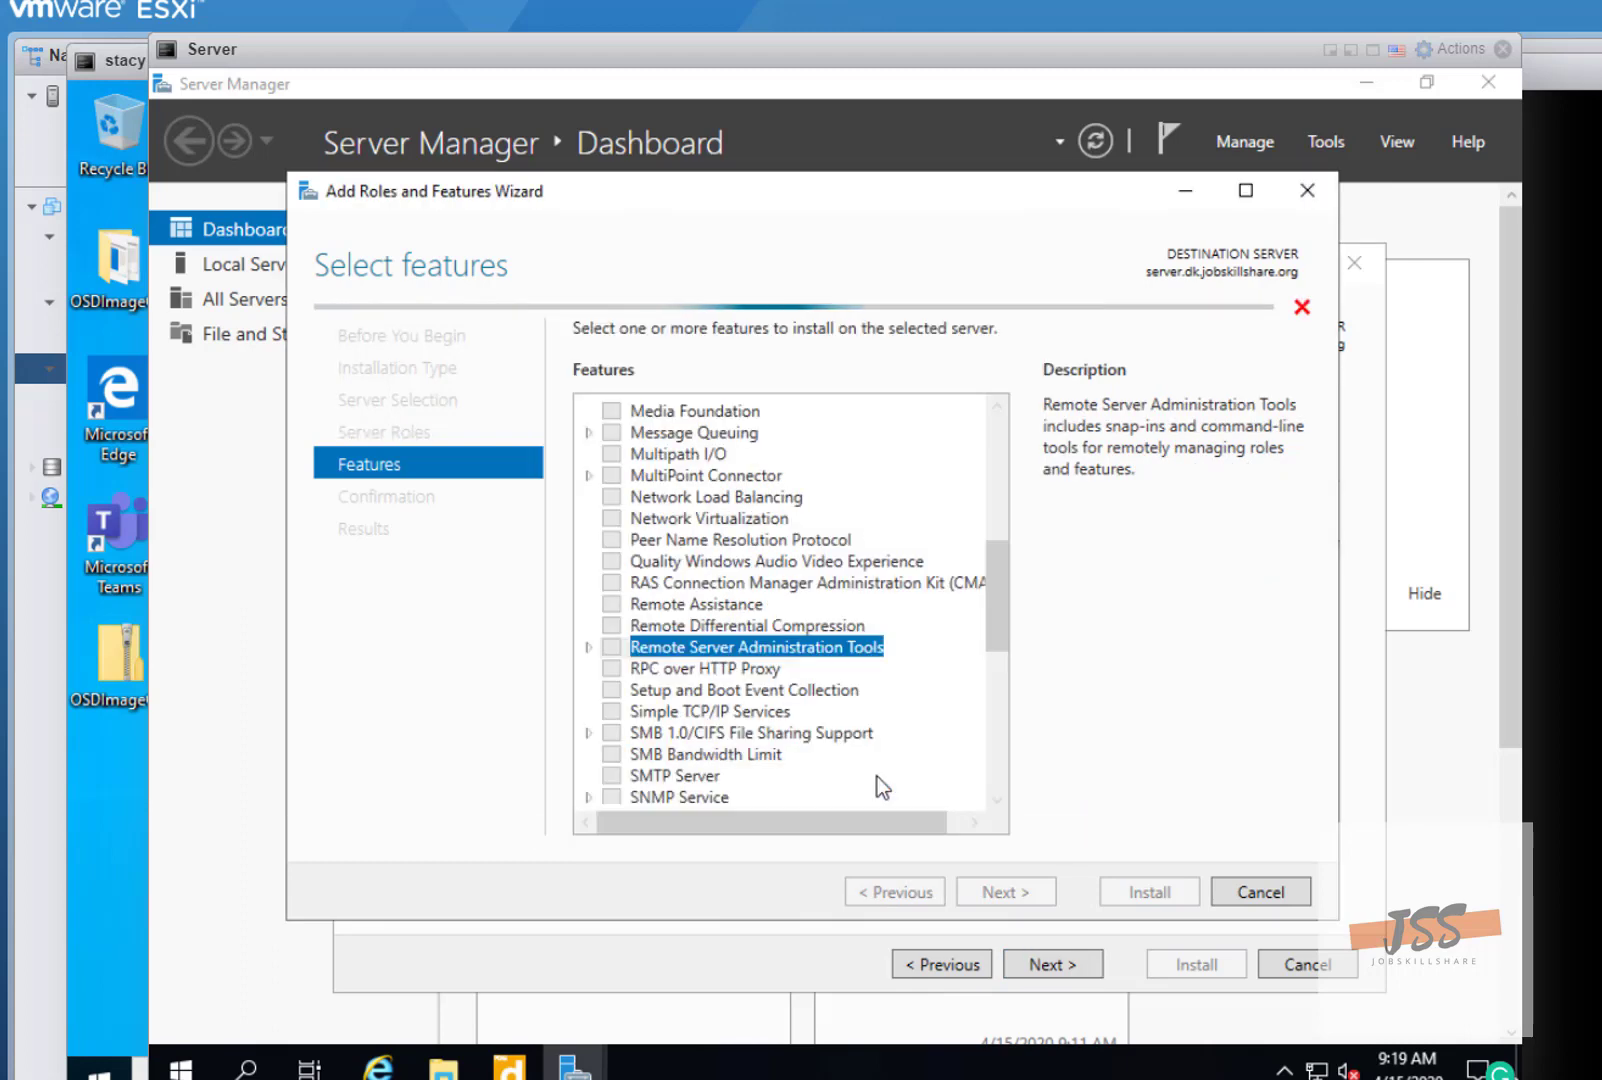
pyautogui.click(589, 648)
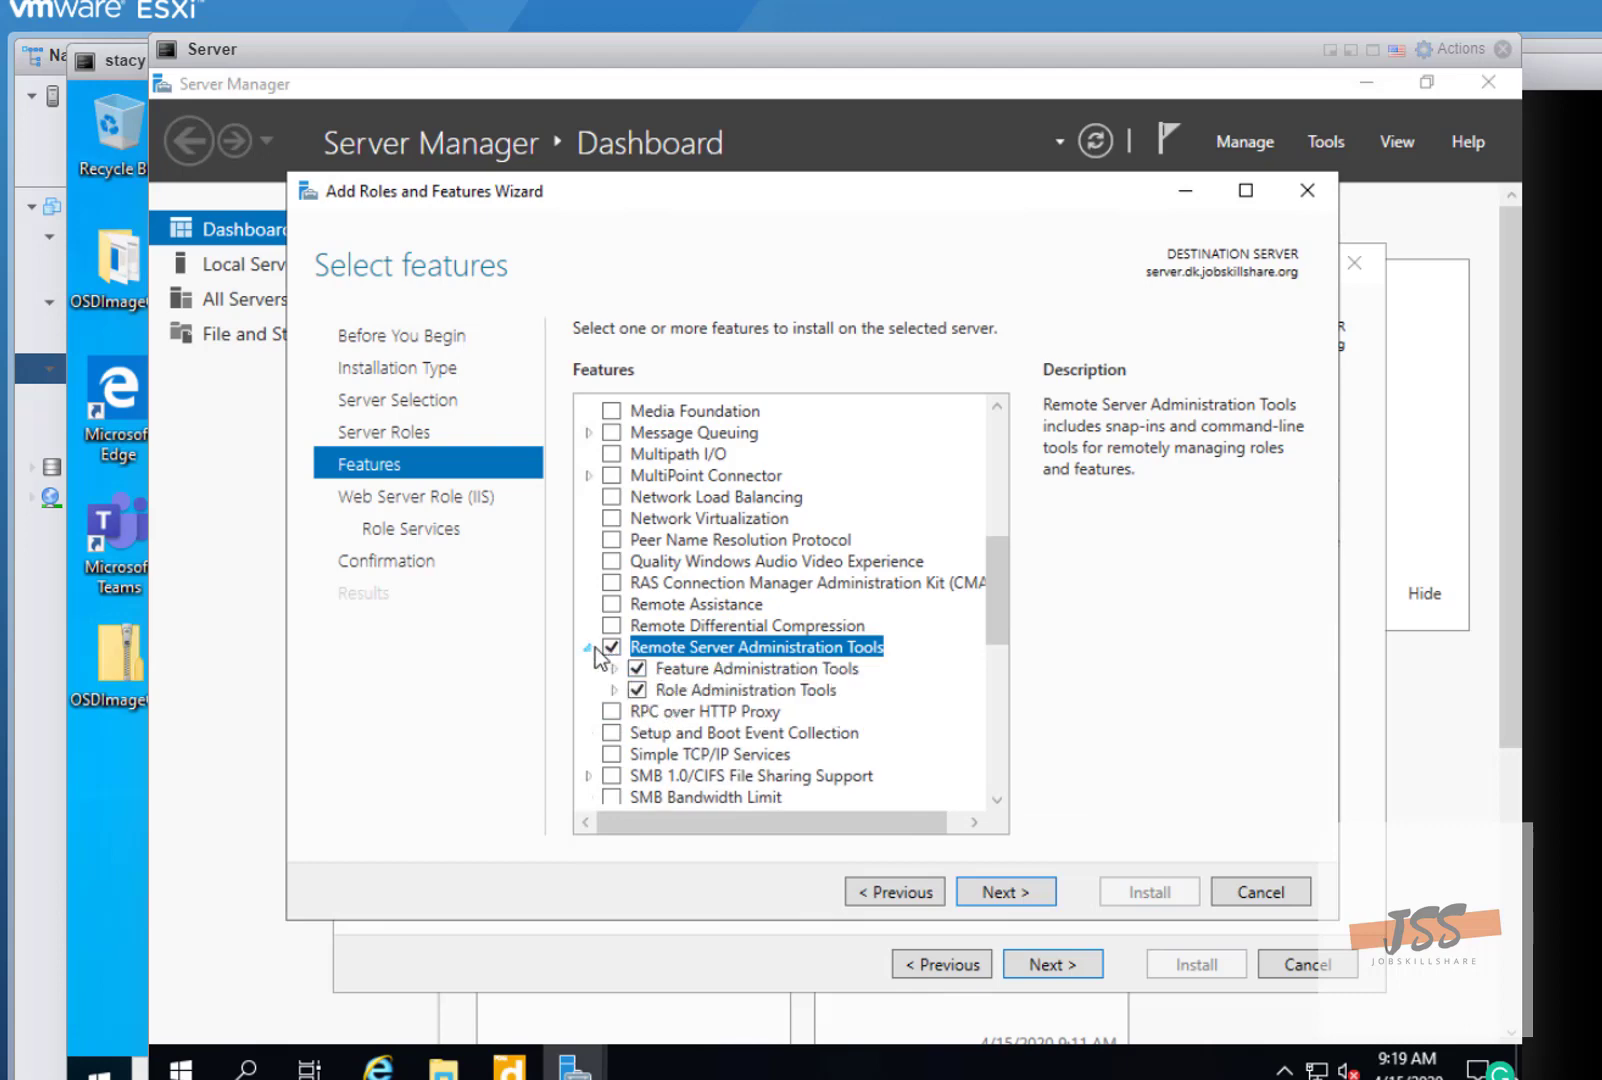
pyautogui.click(613, 668)
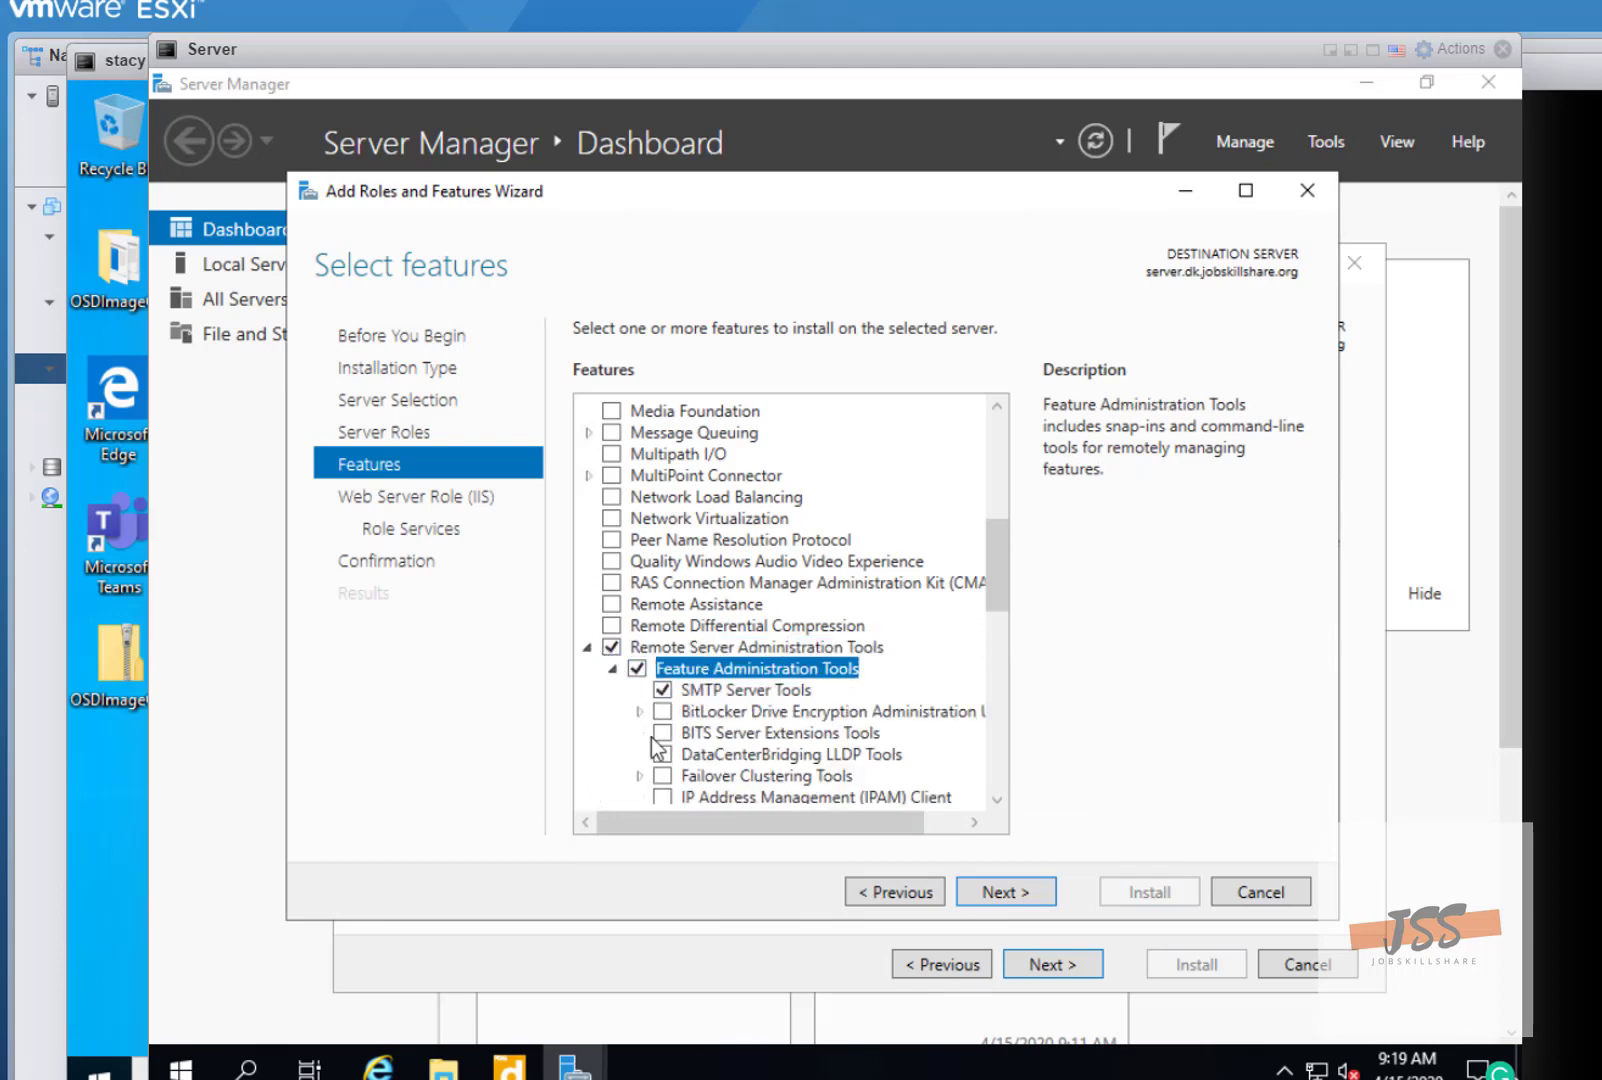
pyautogui.scroll(-4, 657, 745)
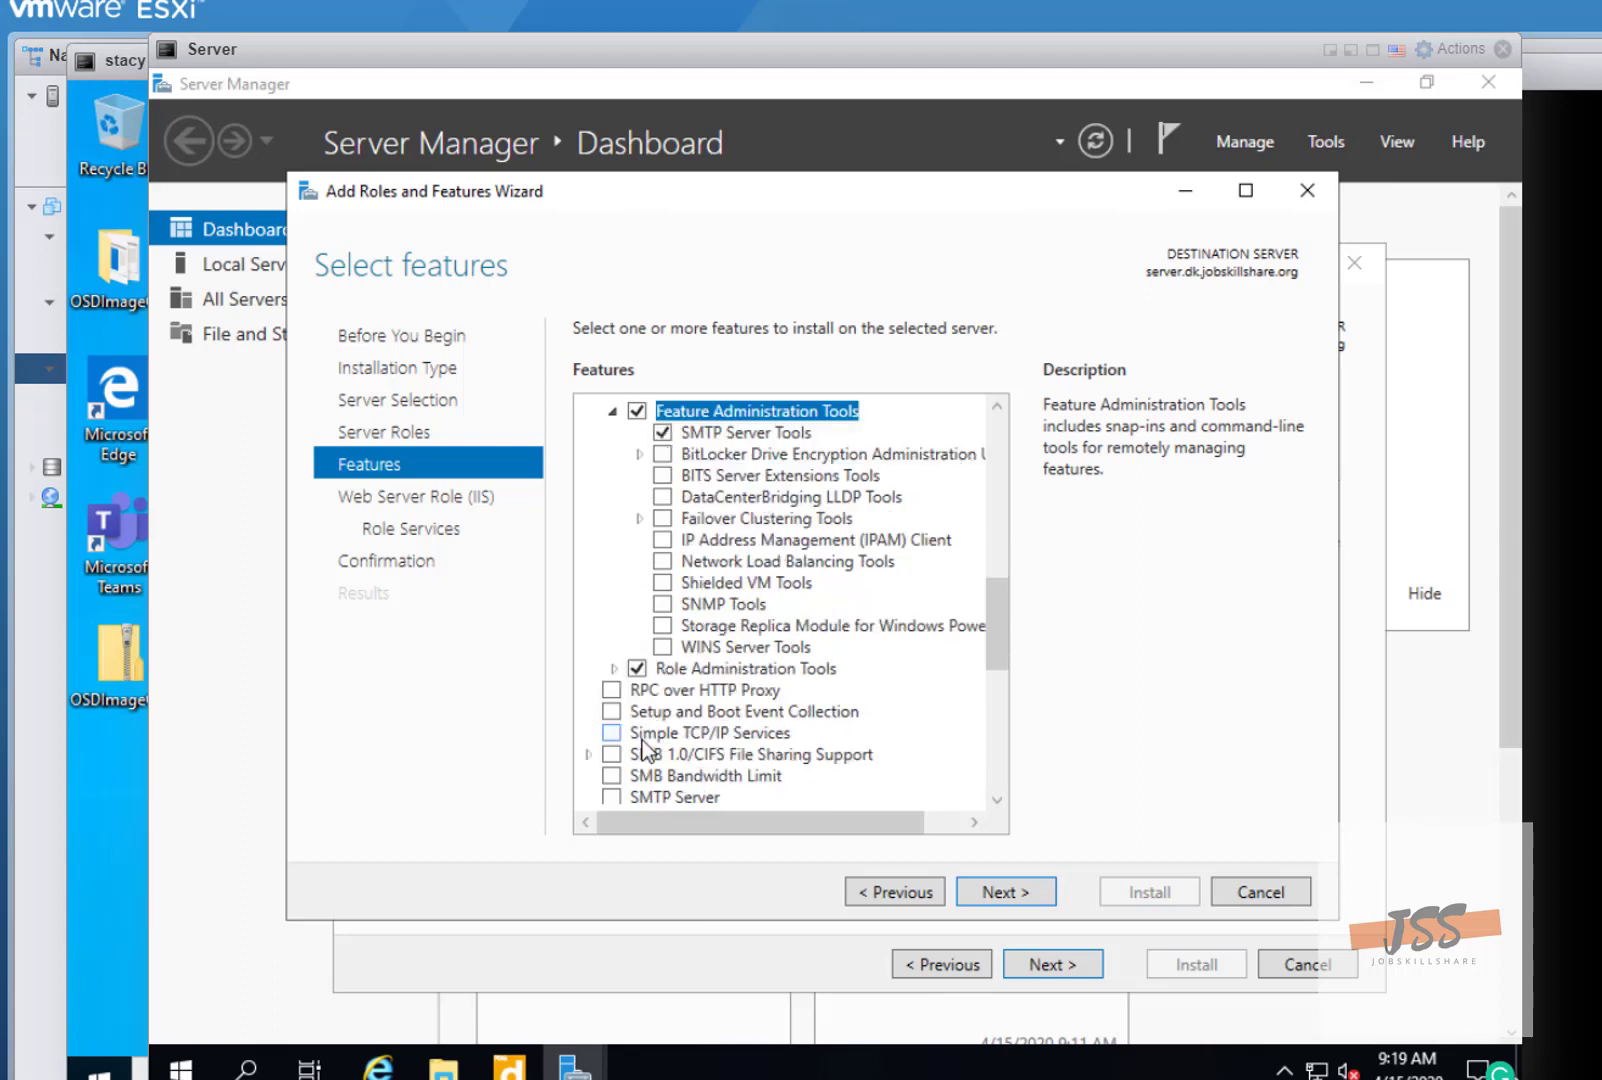
pyautogui.click(613, 668)
pyautogui.scroll(-1, 627, 695)
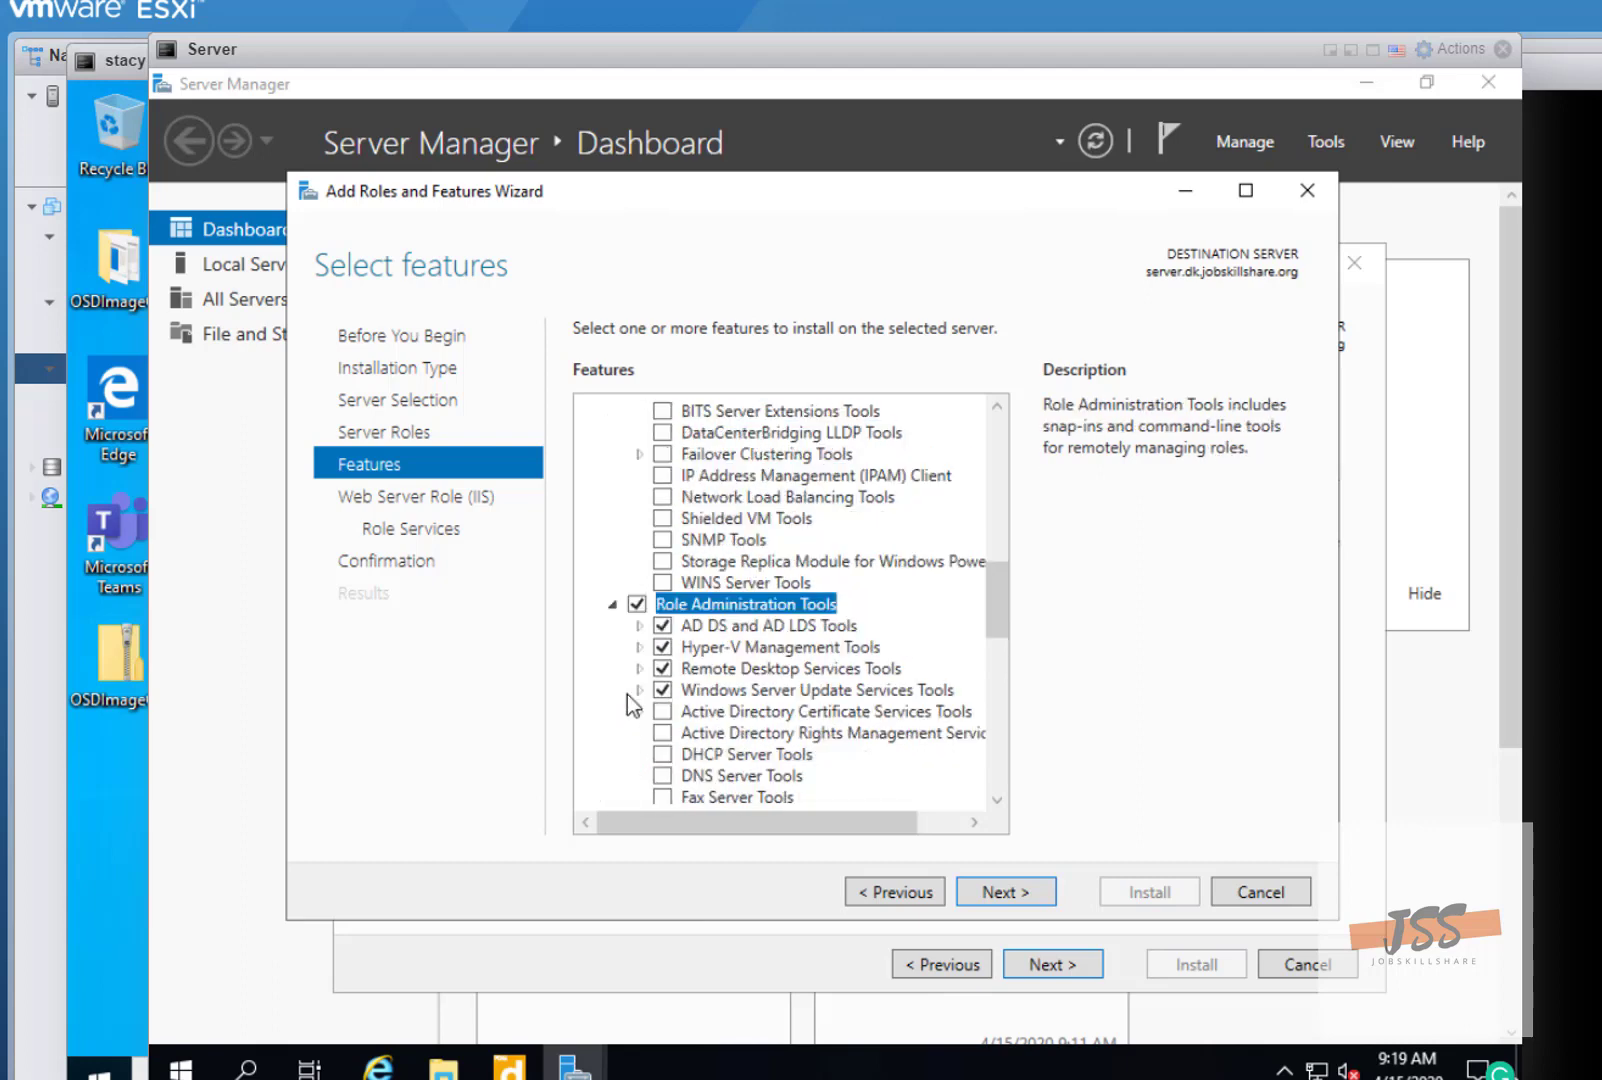
pyautogui.scroll(-2, 627, 695)
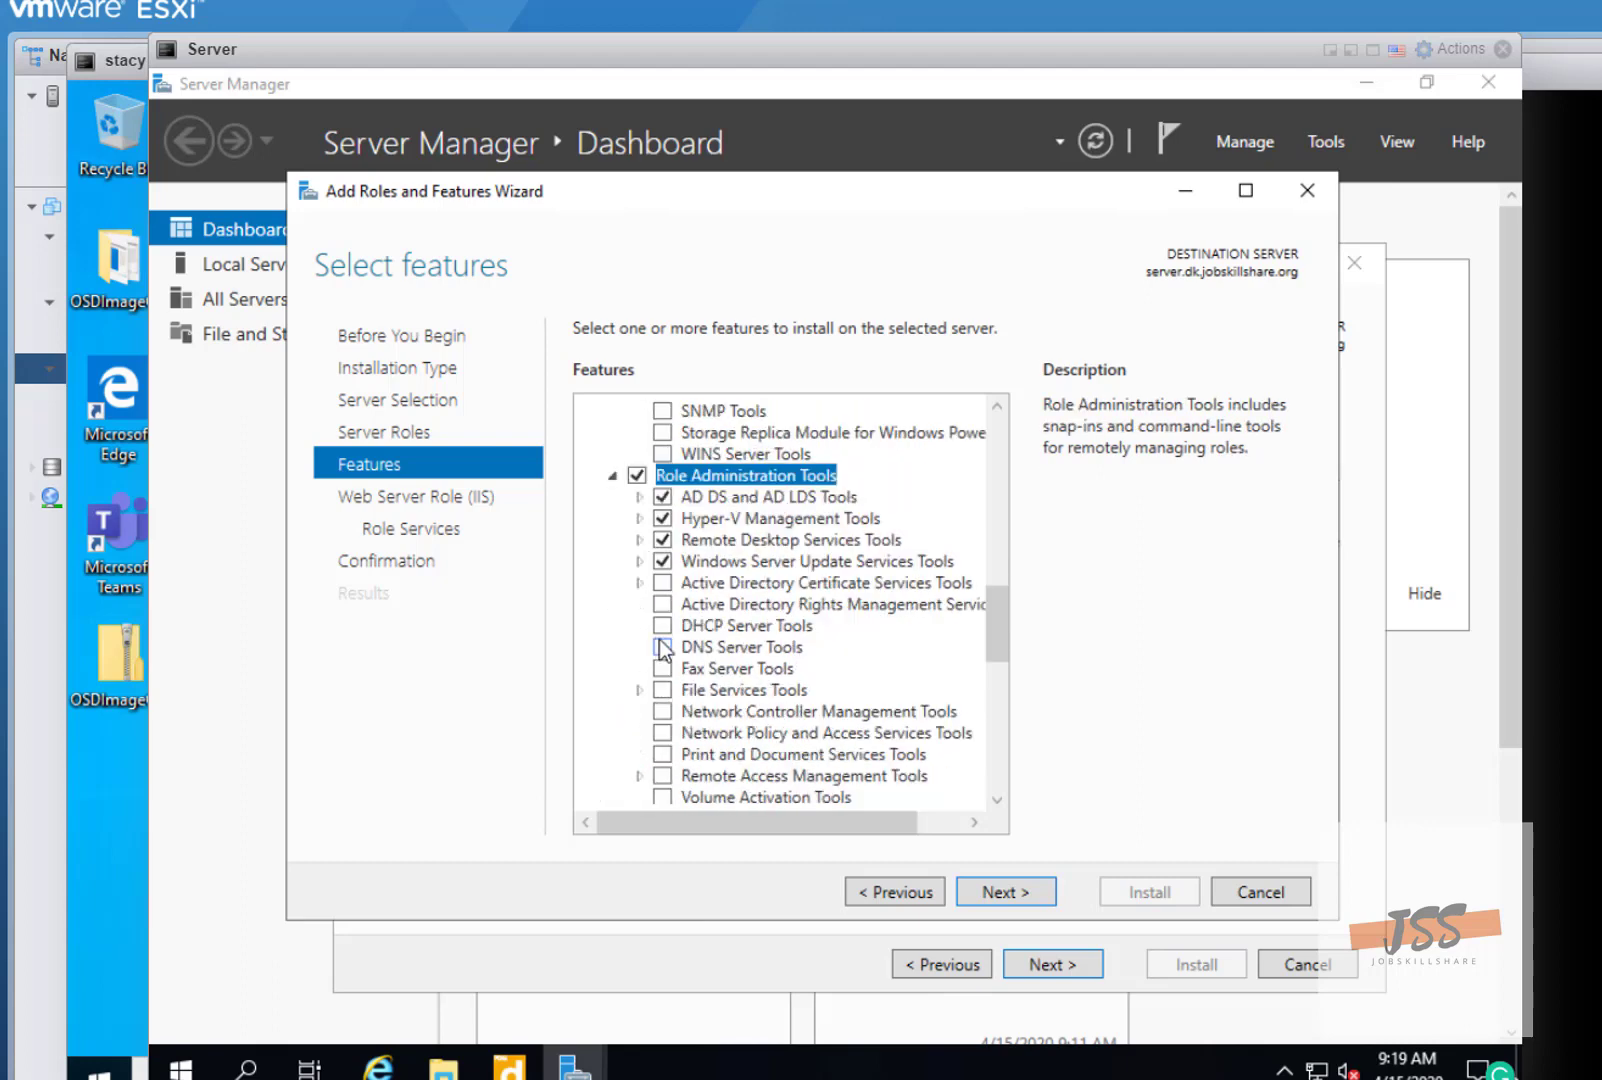
pyautogui.click(662, 647)
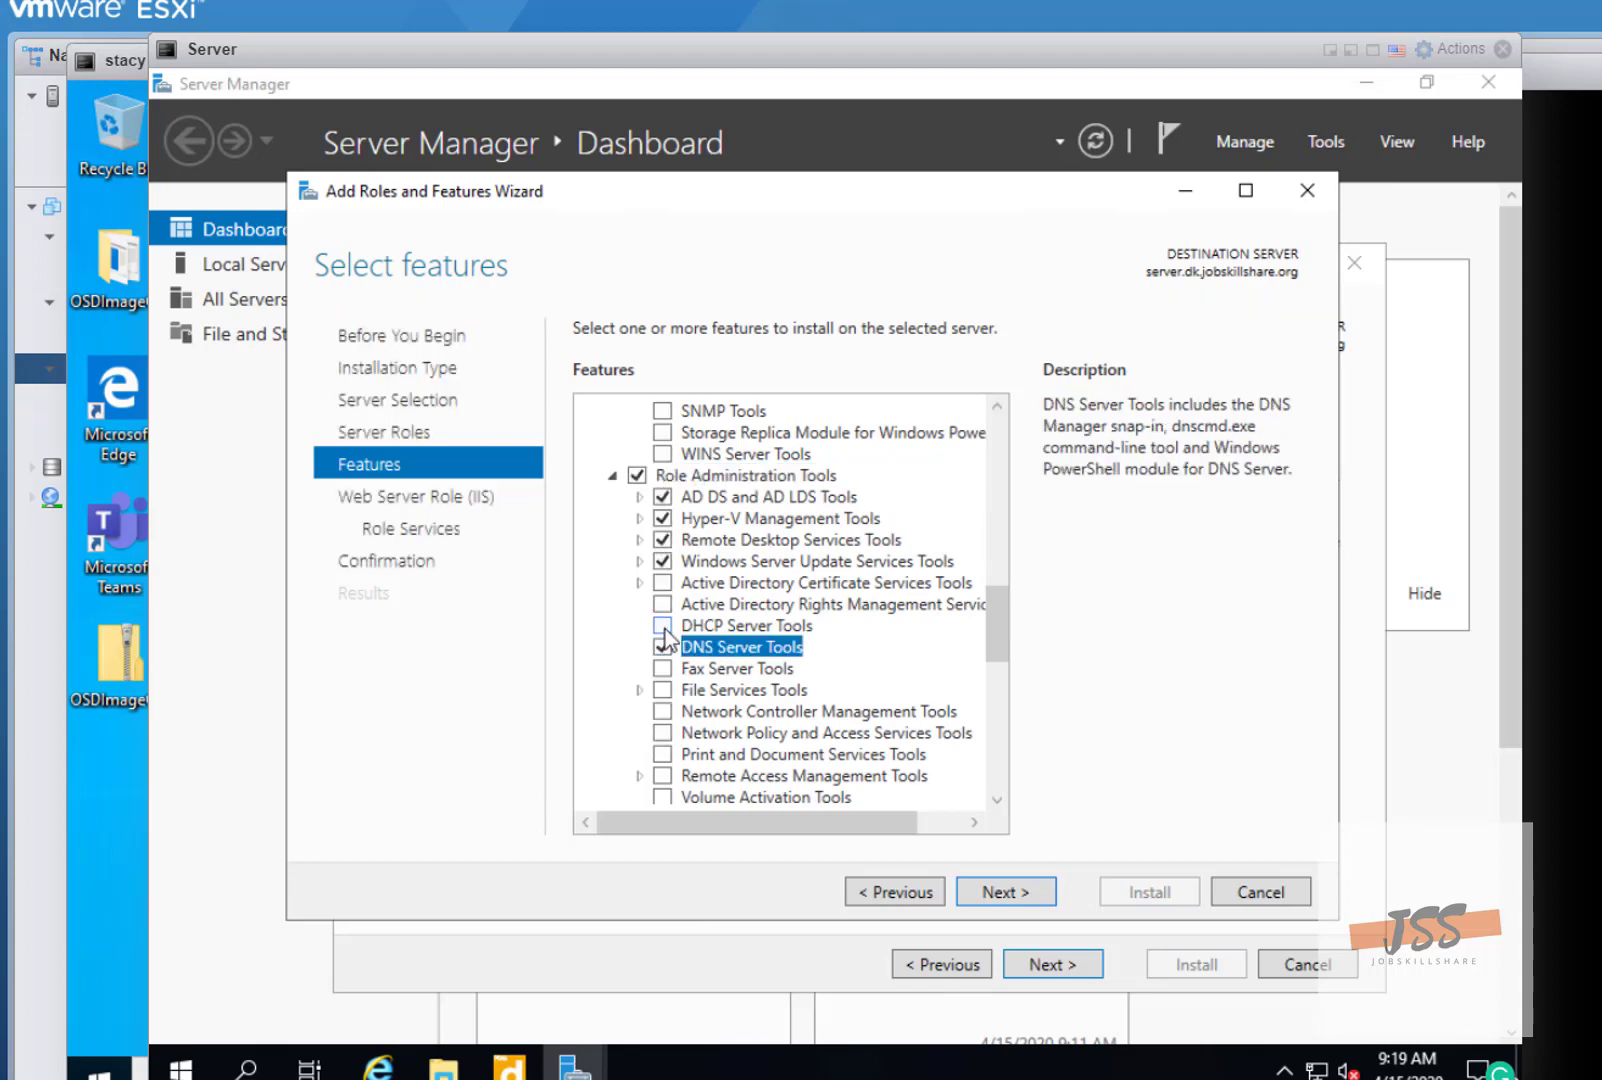
pyautogui.click(662, 626)
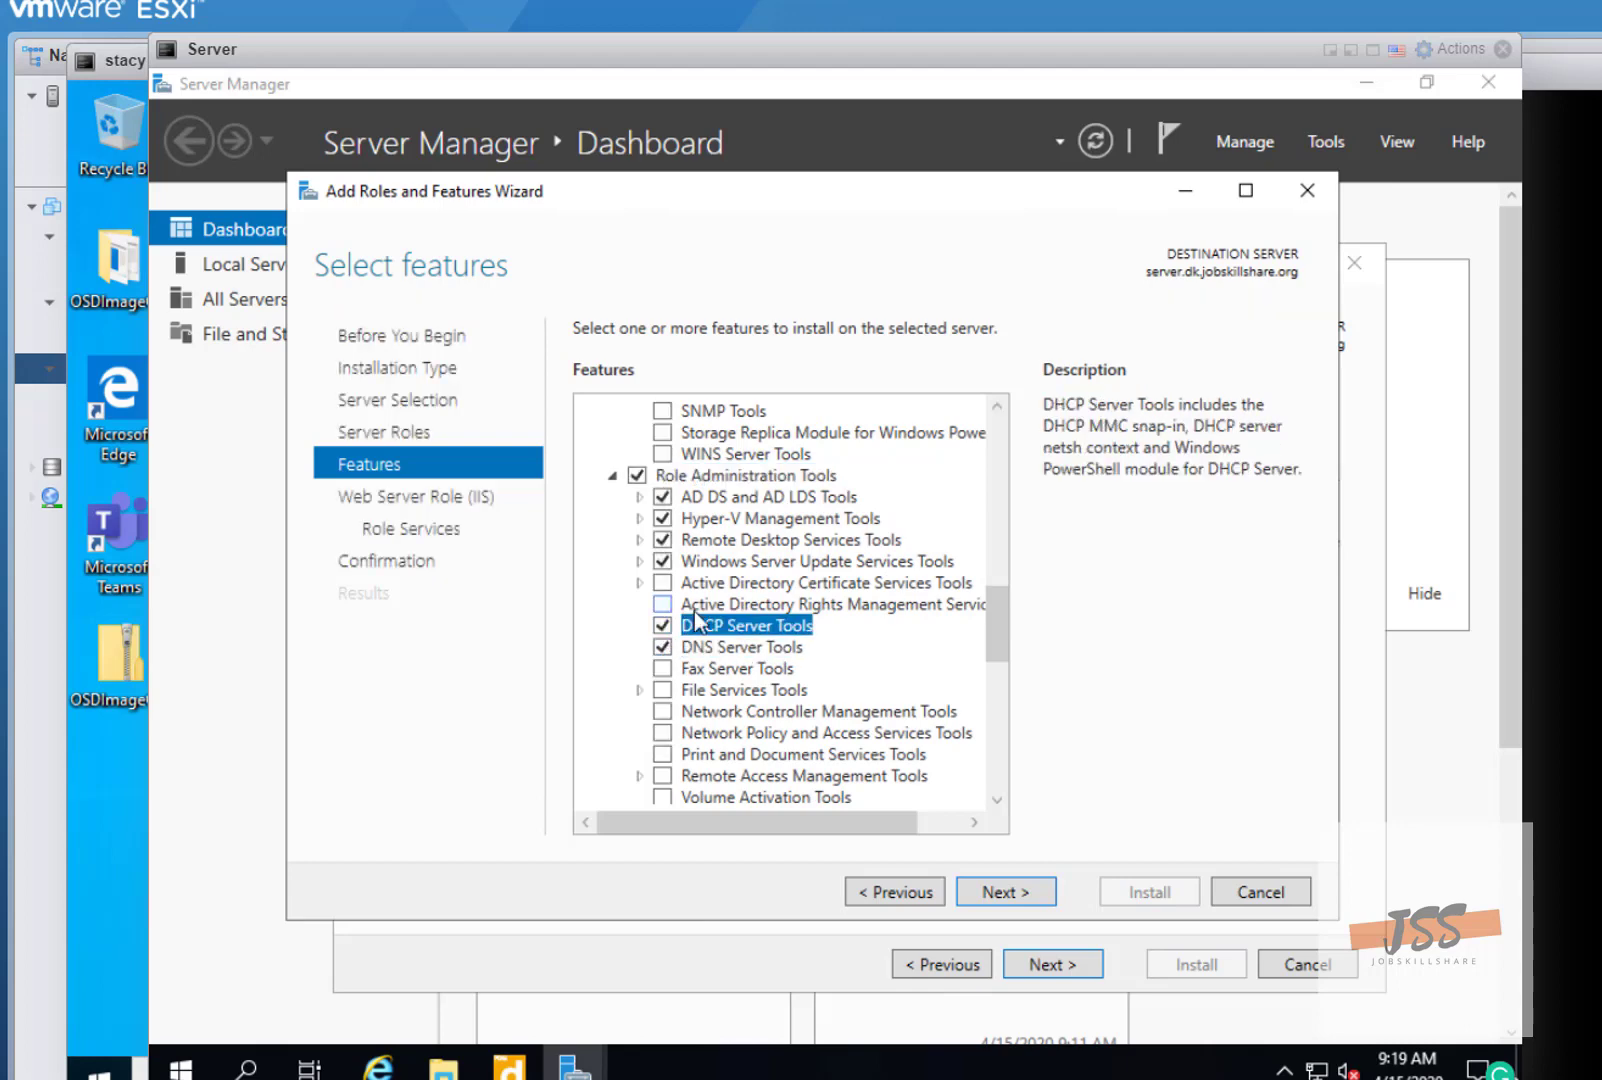
# - Accept the default Web Server role services and start the installation
pyautogui.scroll(-1, 700, 740)
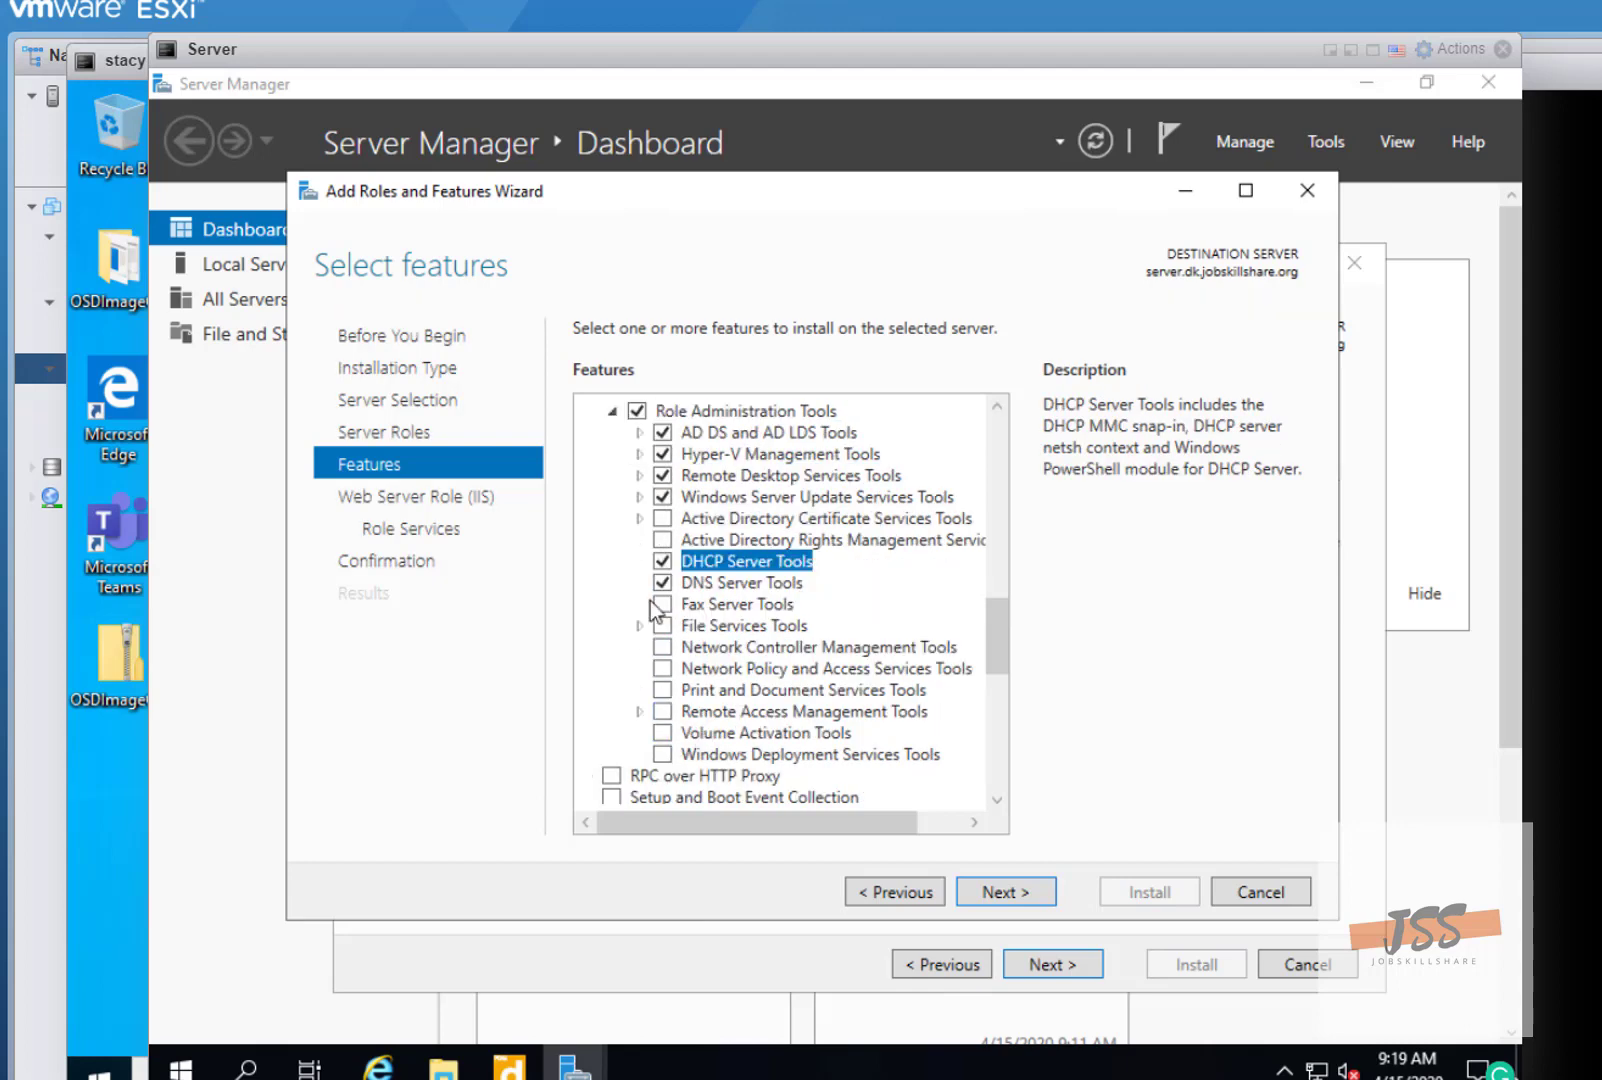
pyautogui.click(1012, 893)
pyautogui.click(1029, 899)
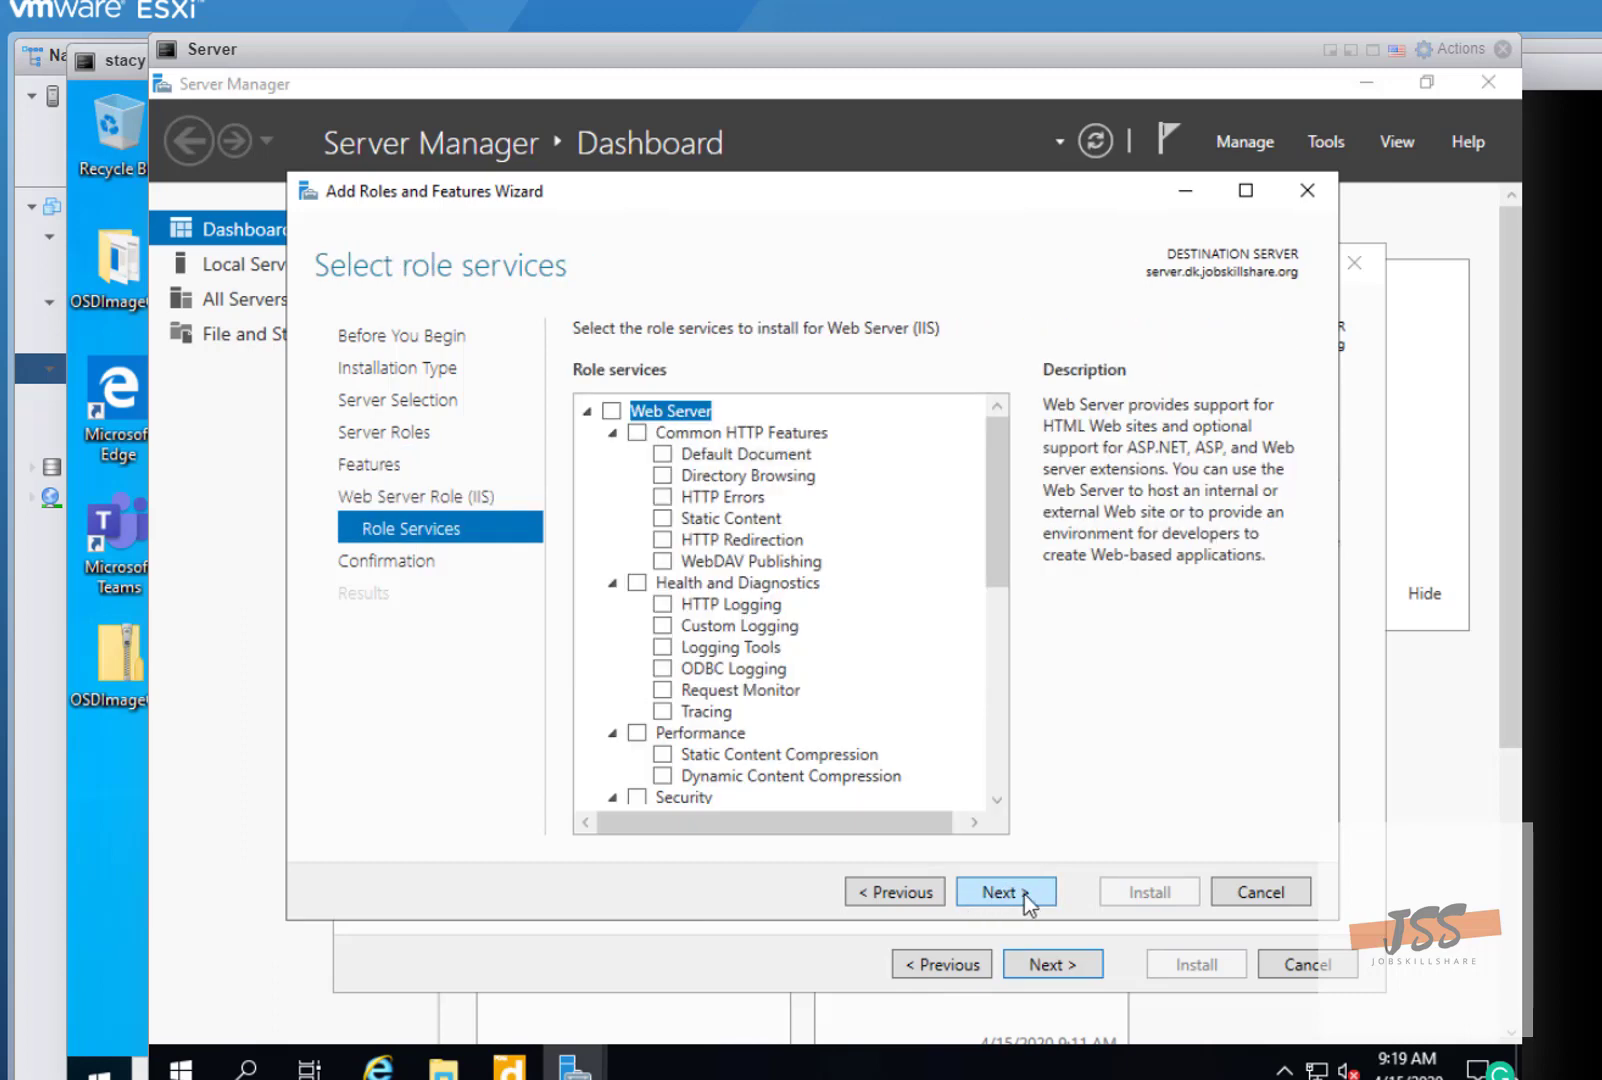
pyautogui.click(1033, 900)
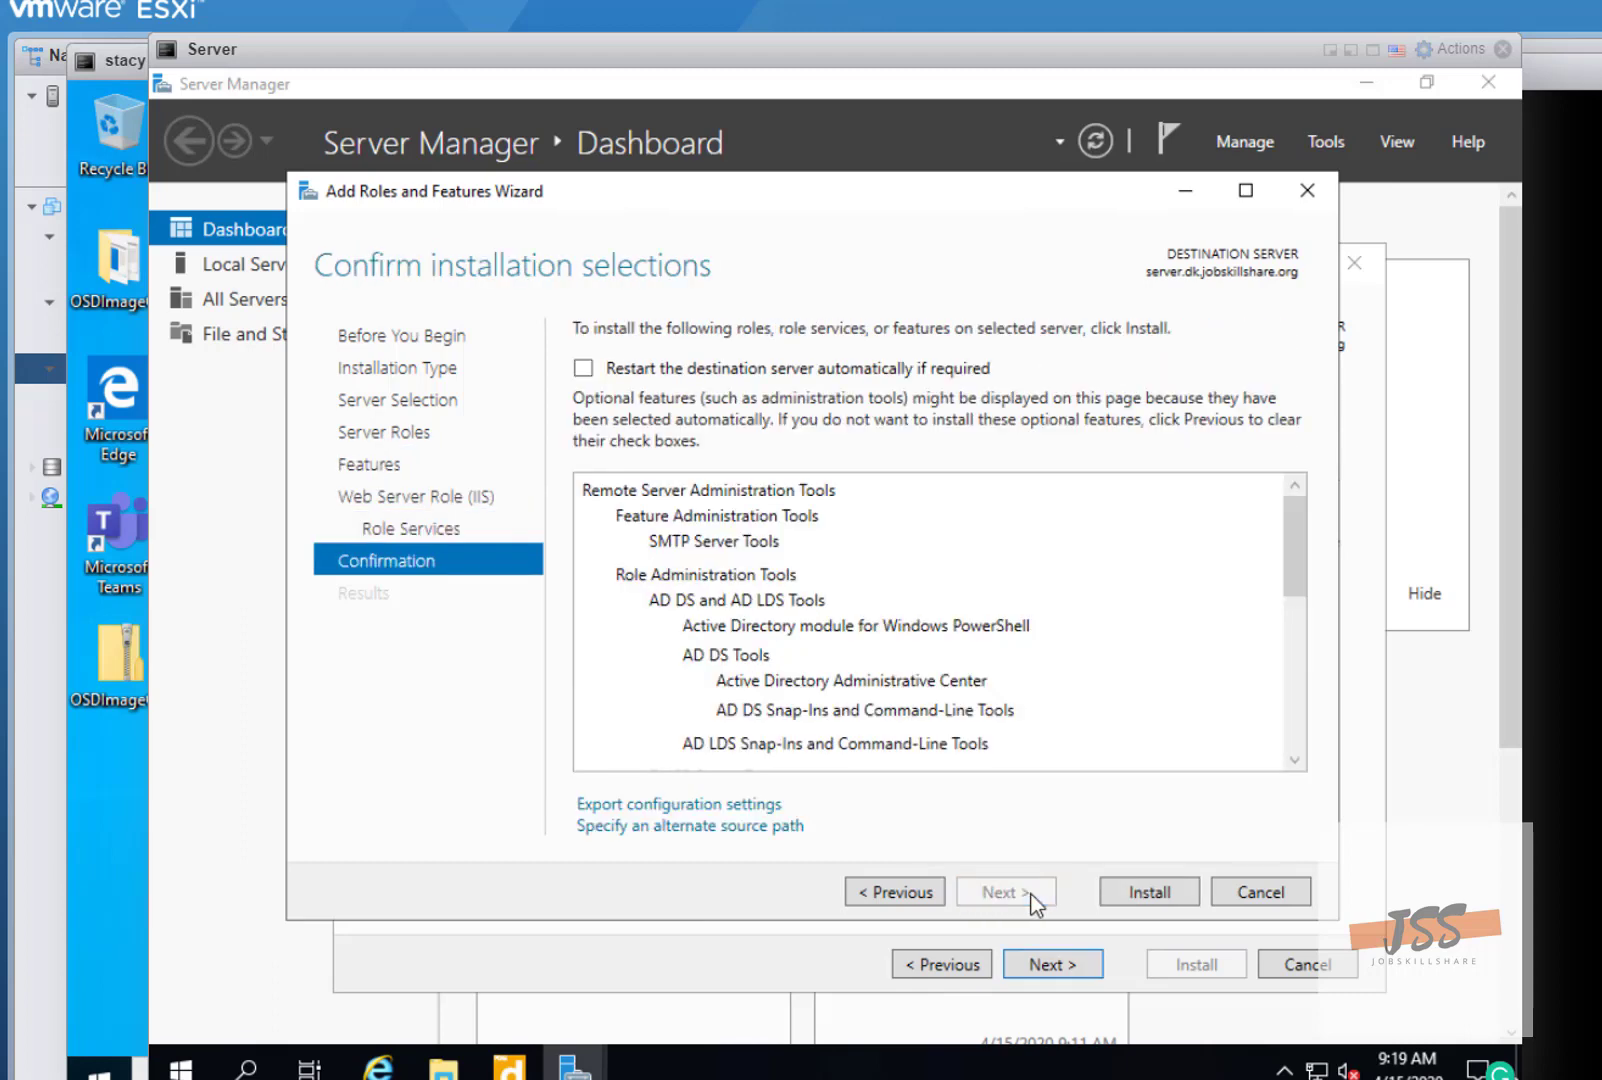
pyautogui.click(1150, 899)
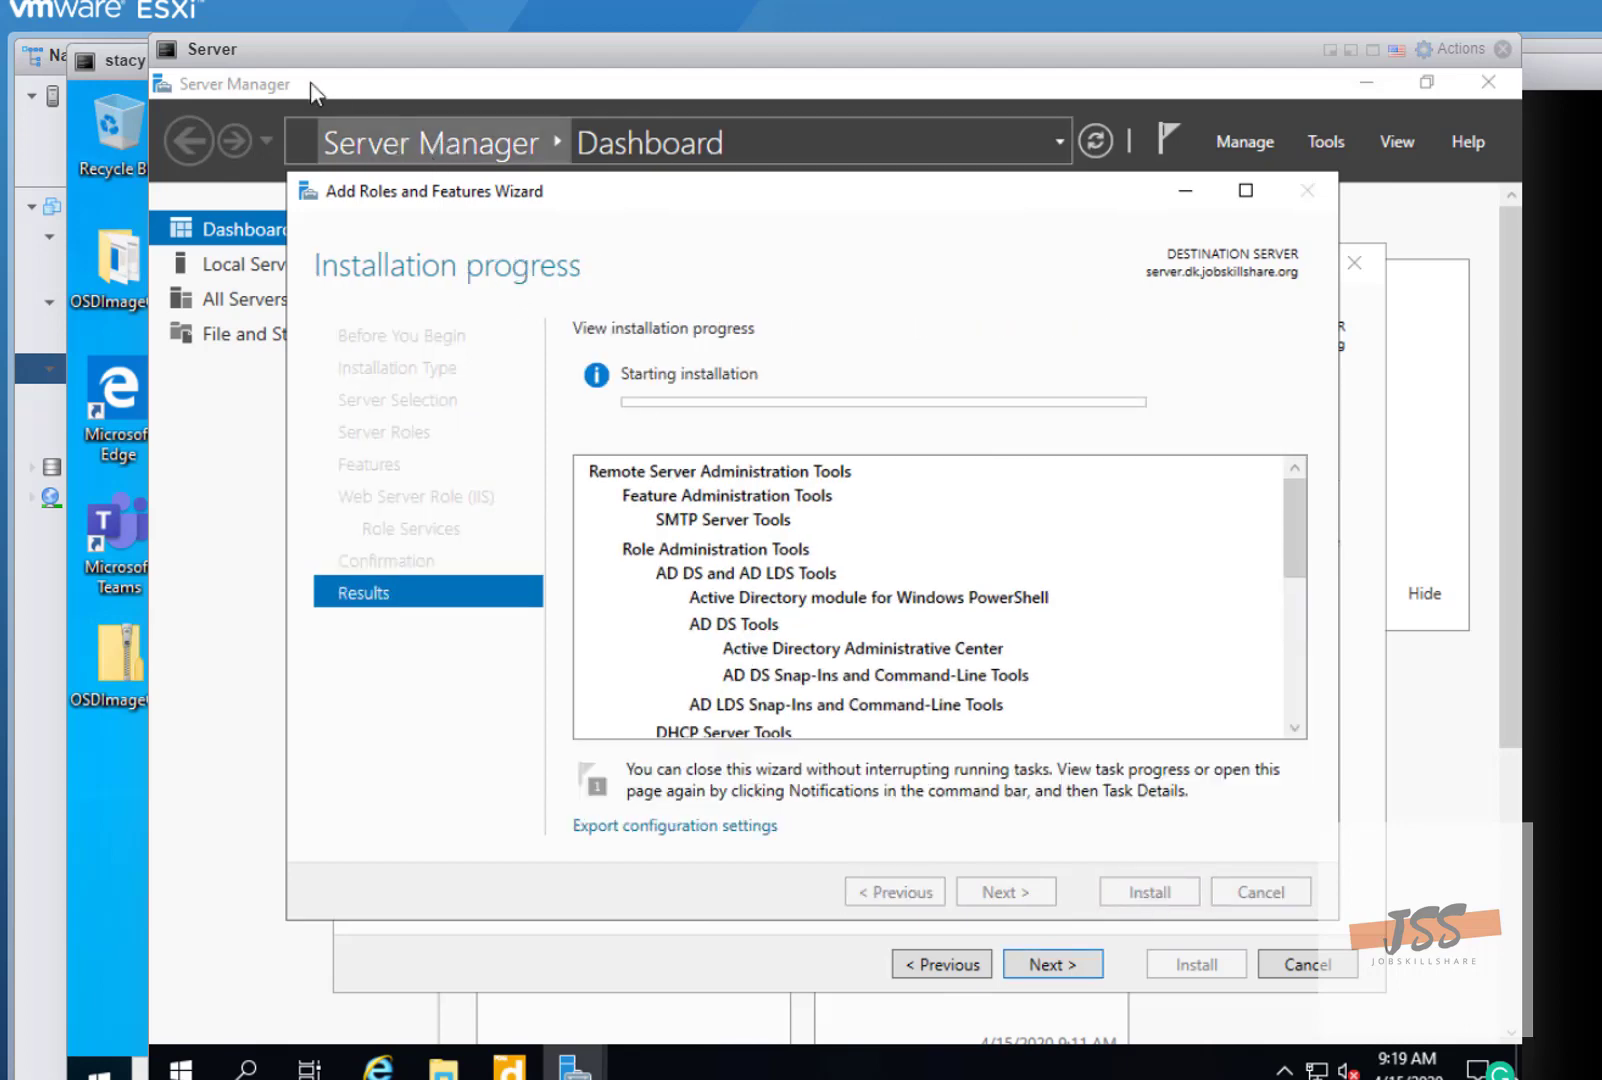
# - Bring the Administrative Tools folder in front of the Server console, then close it
pyautogui.click(1325, 142)
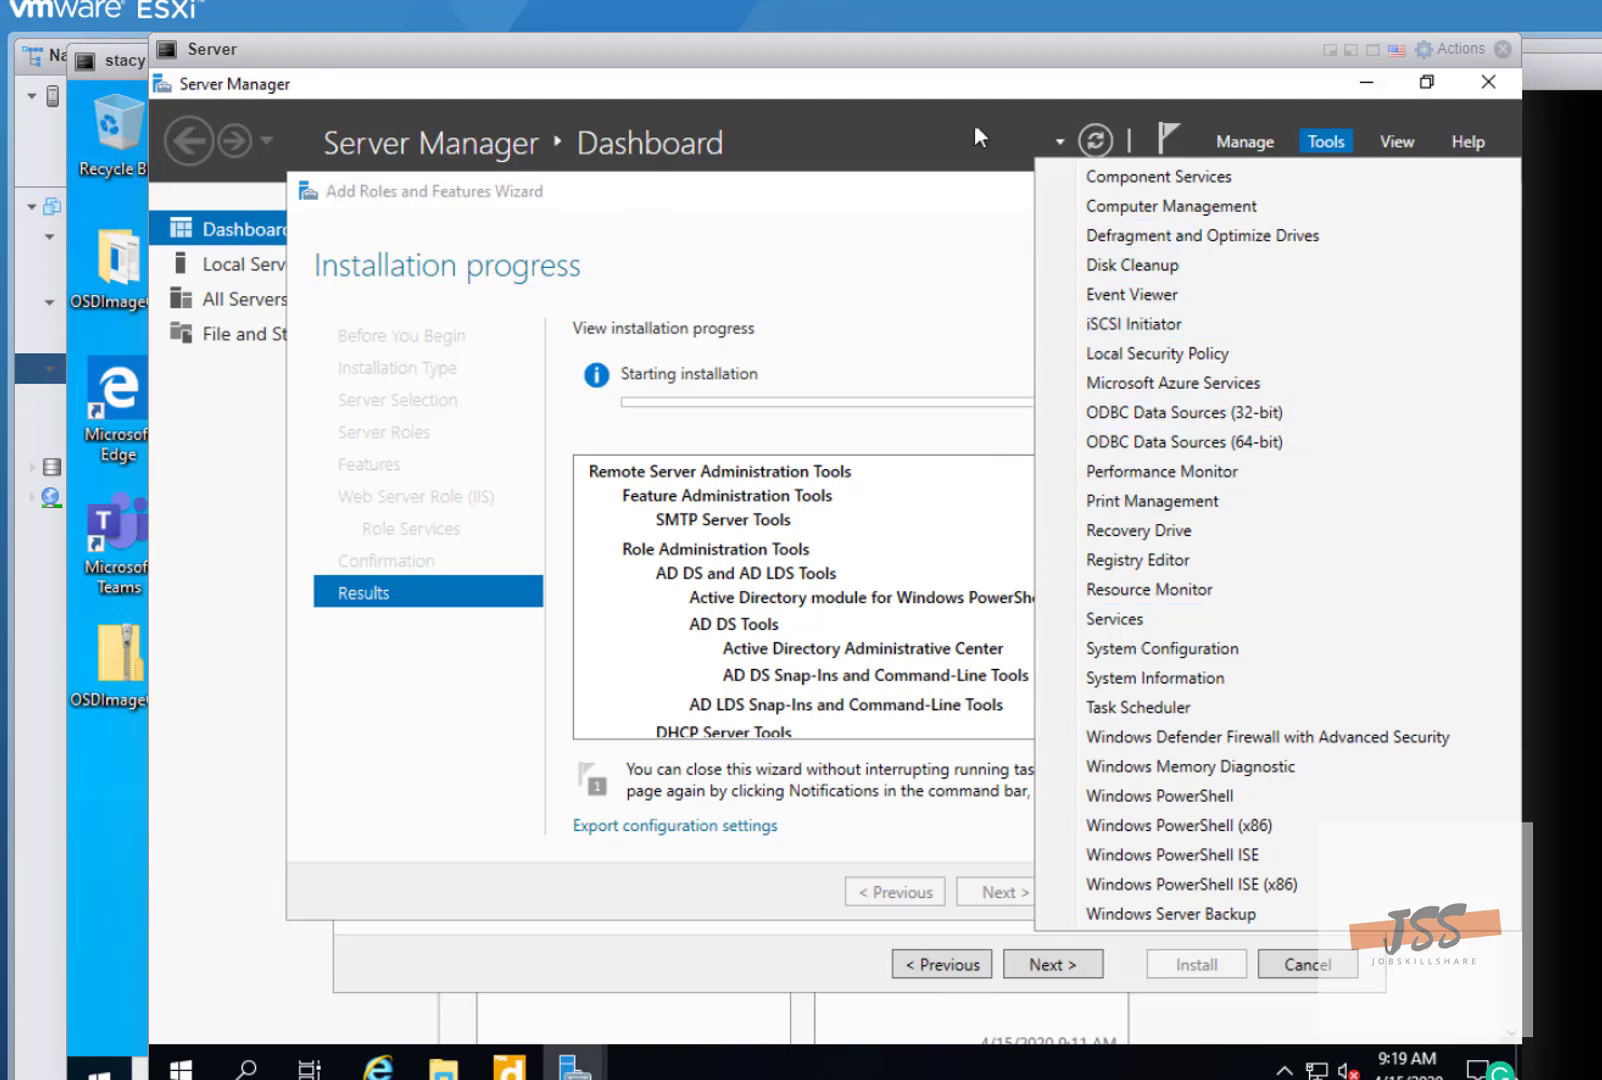
pyautogui.moveTo(442, 73); pyautogui.dragTo(1050, 124)
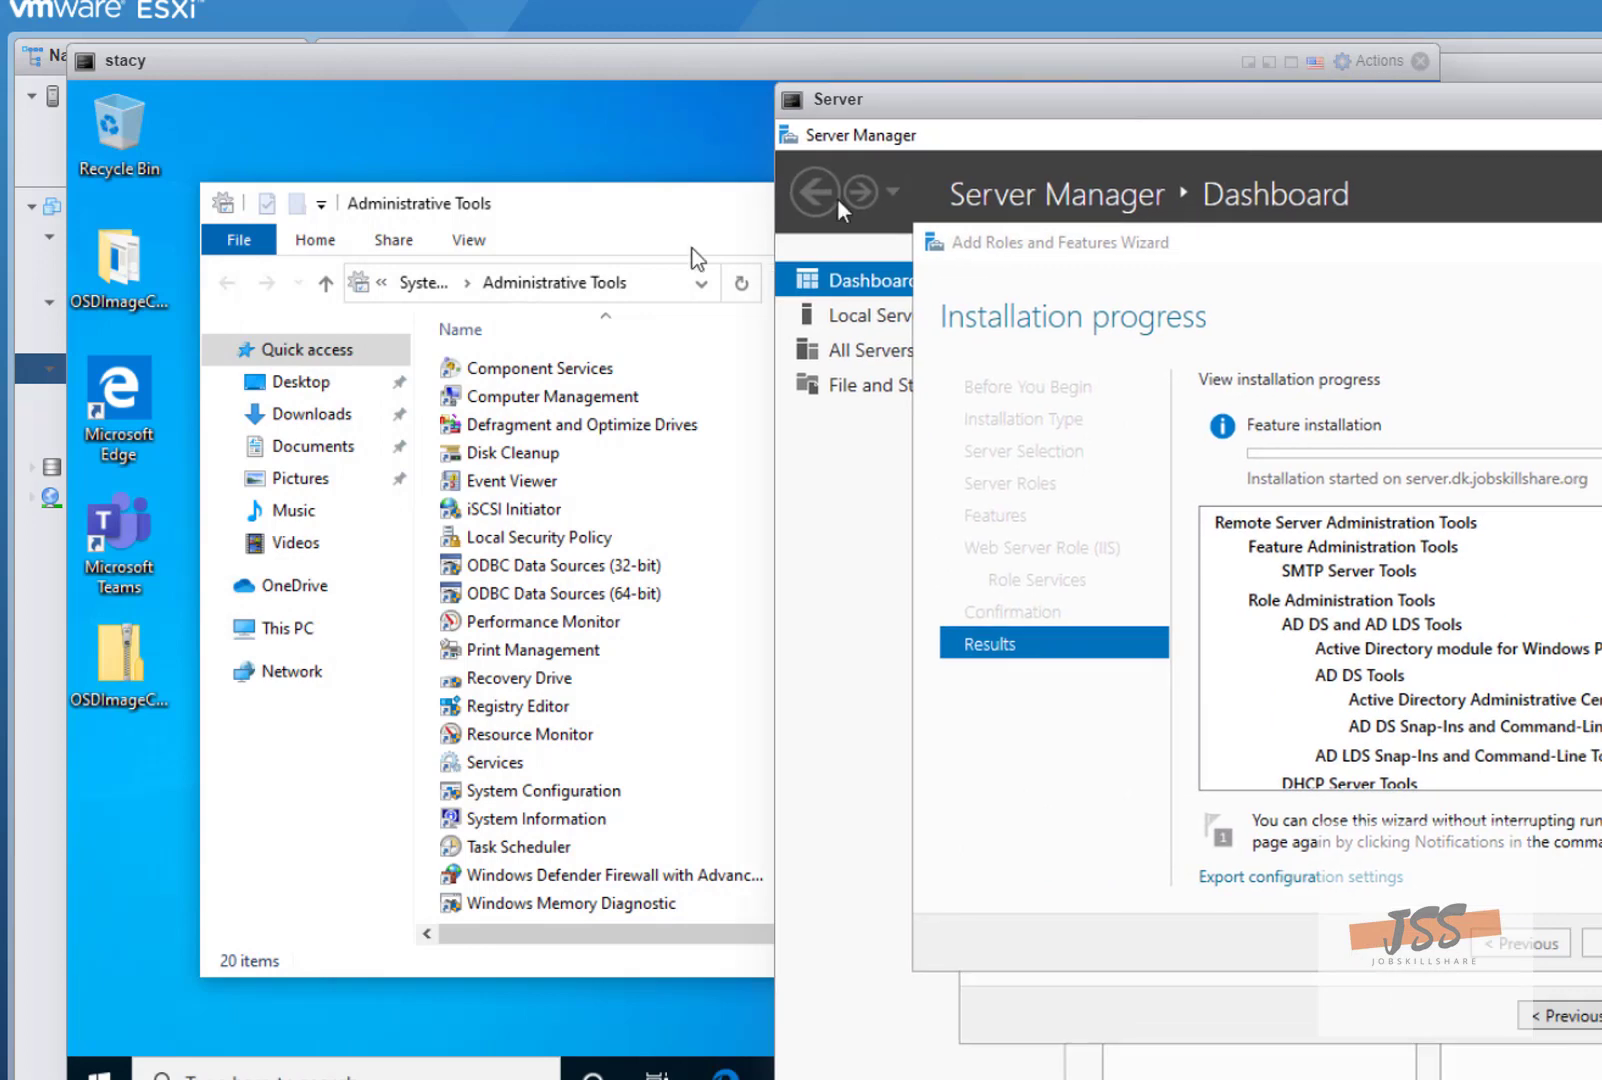
pyautogui.click(621, 208)
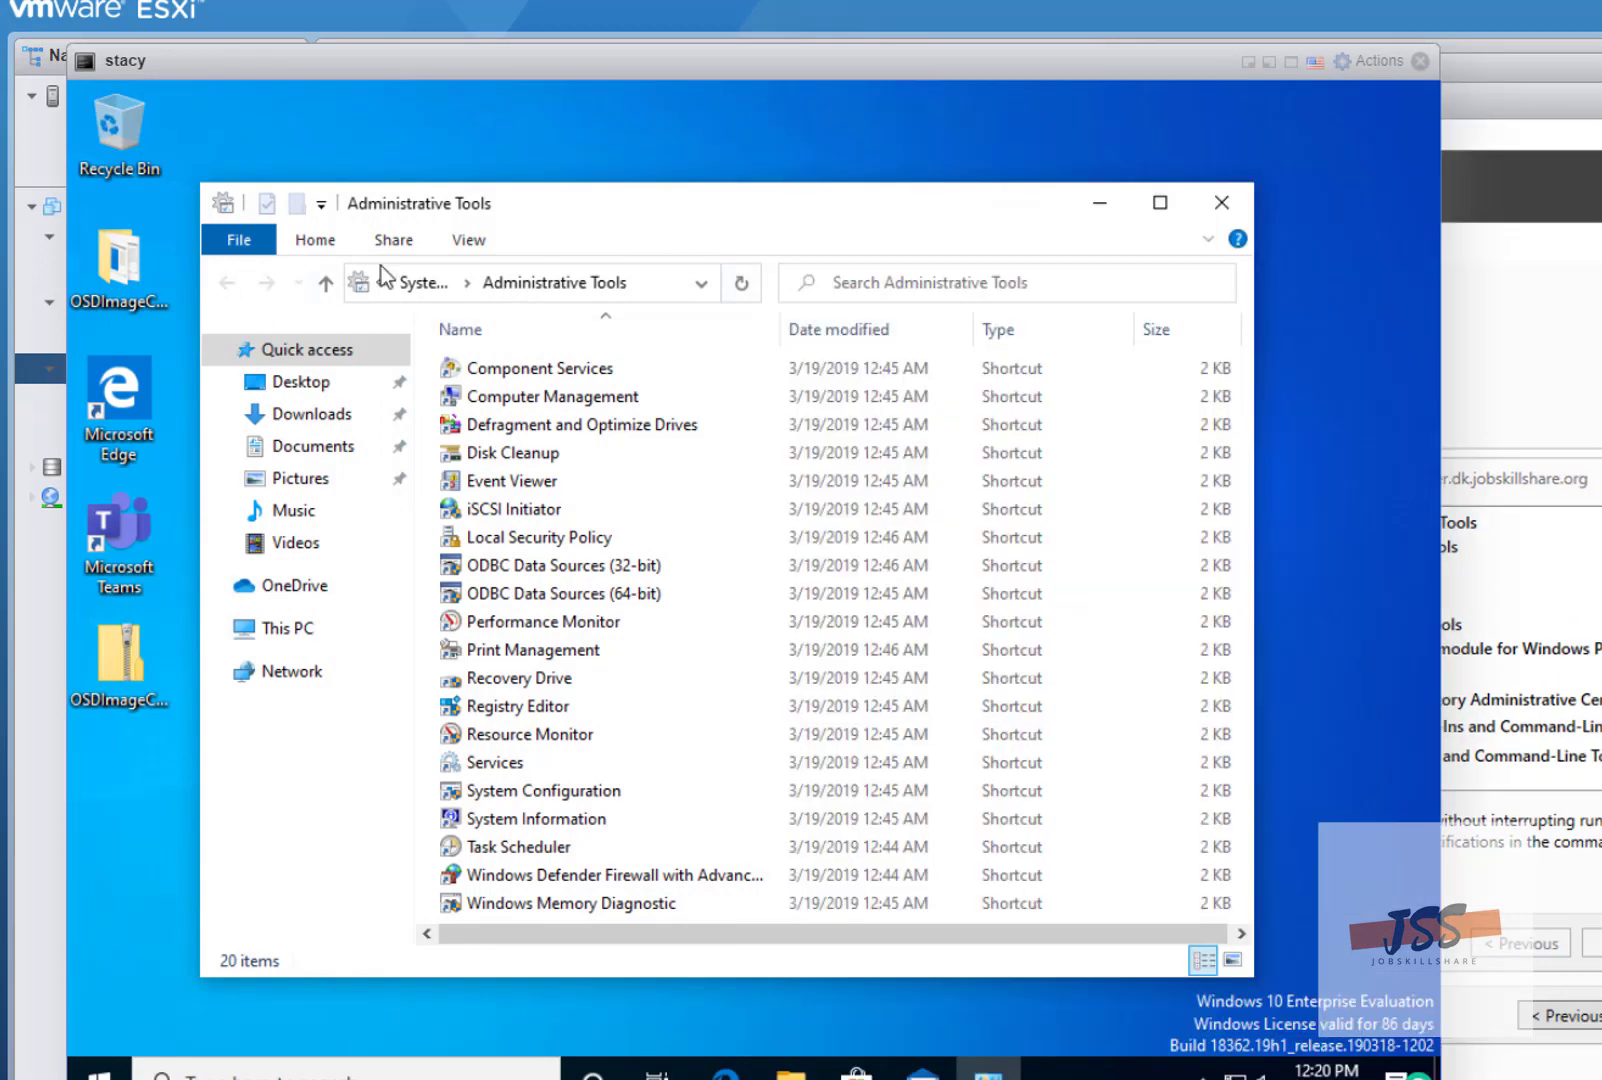
pyautogui.click(315, 240)
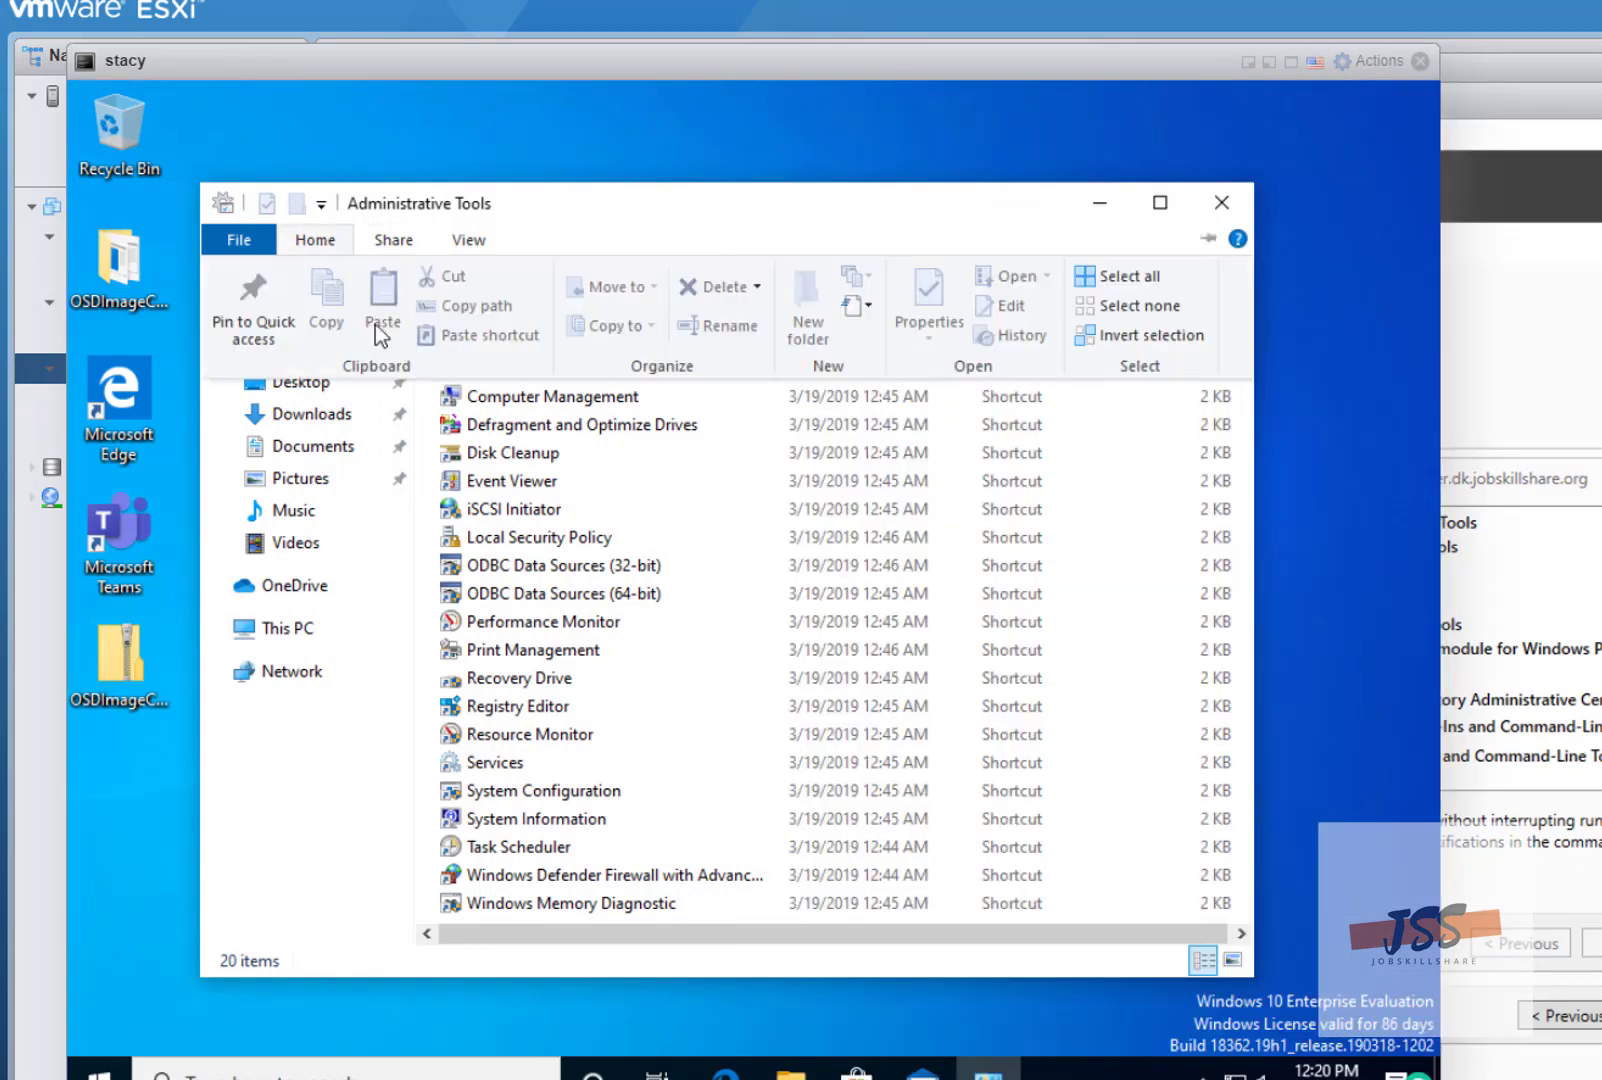
pyautogui.click(1221, 202)
# - Open Windows Administrative Tools via an 'ad' search and launch Active Directory Users and Computers
pyautogui.click(490, 1070)
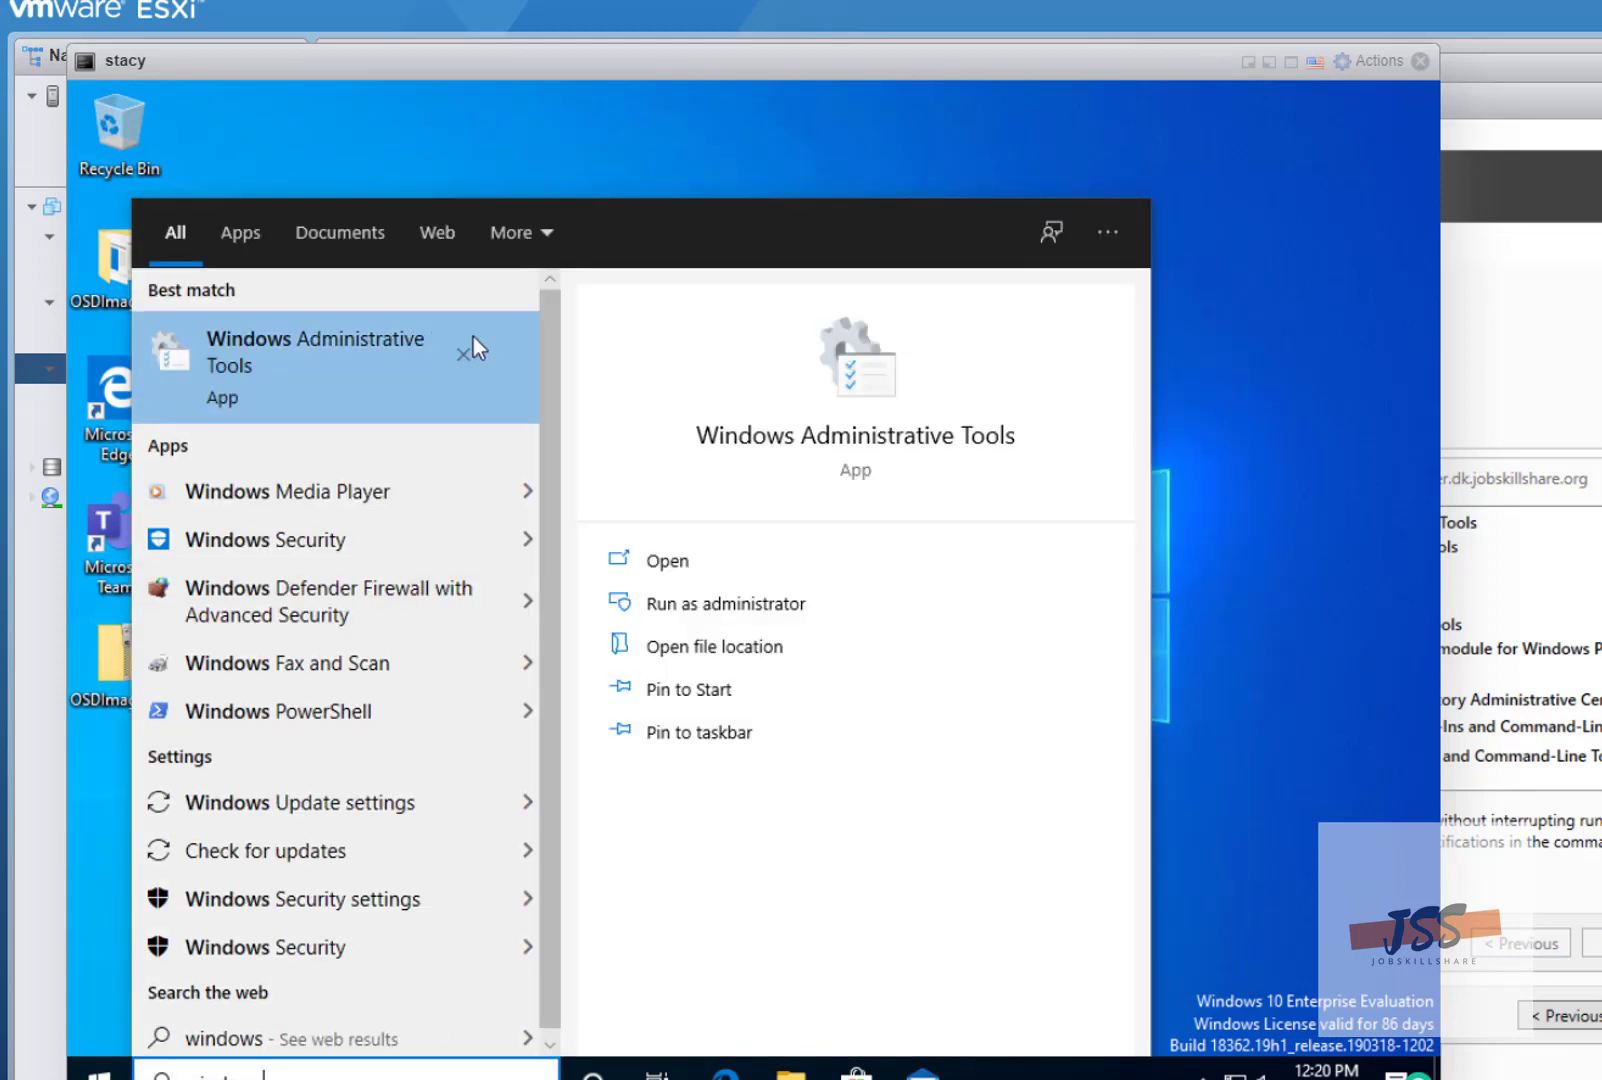
pyautogui.click(473, 335)
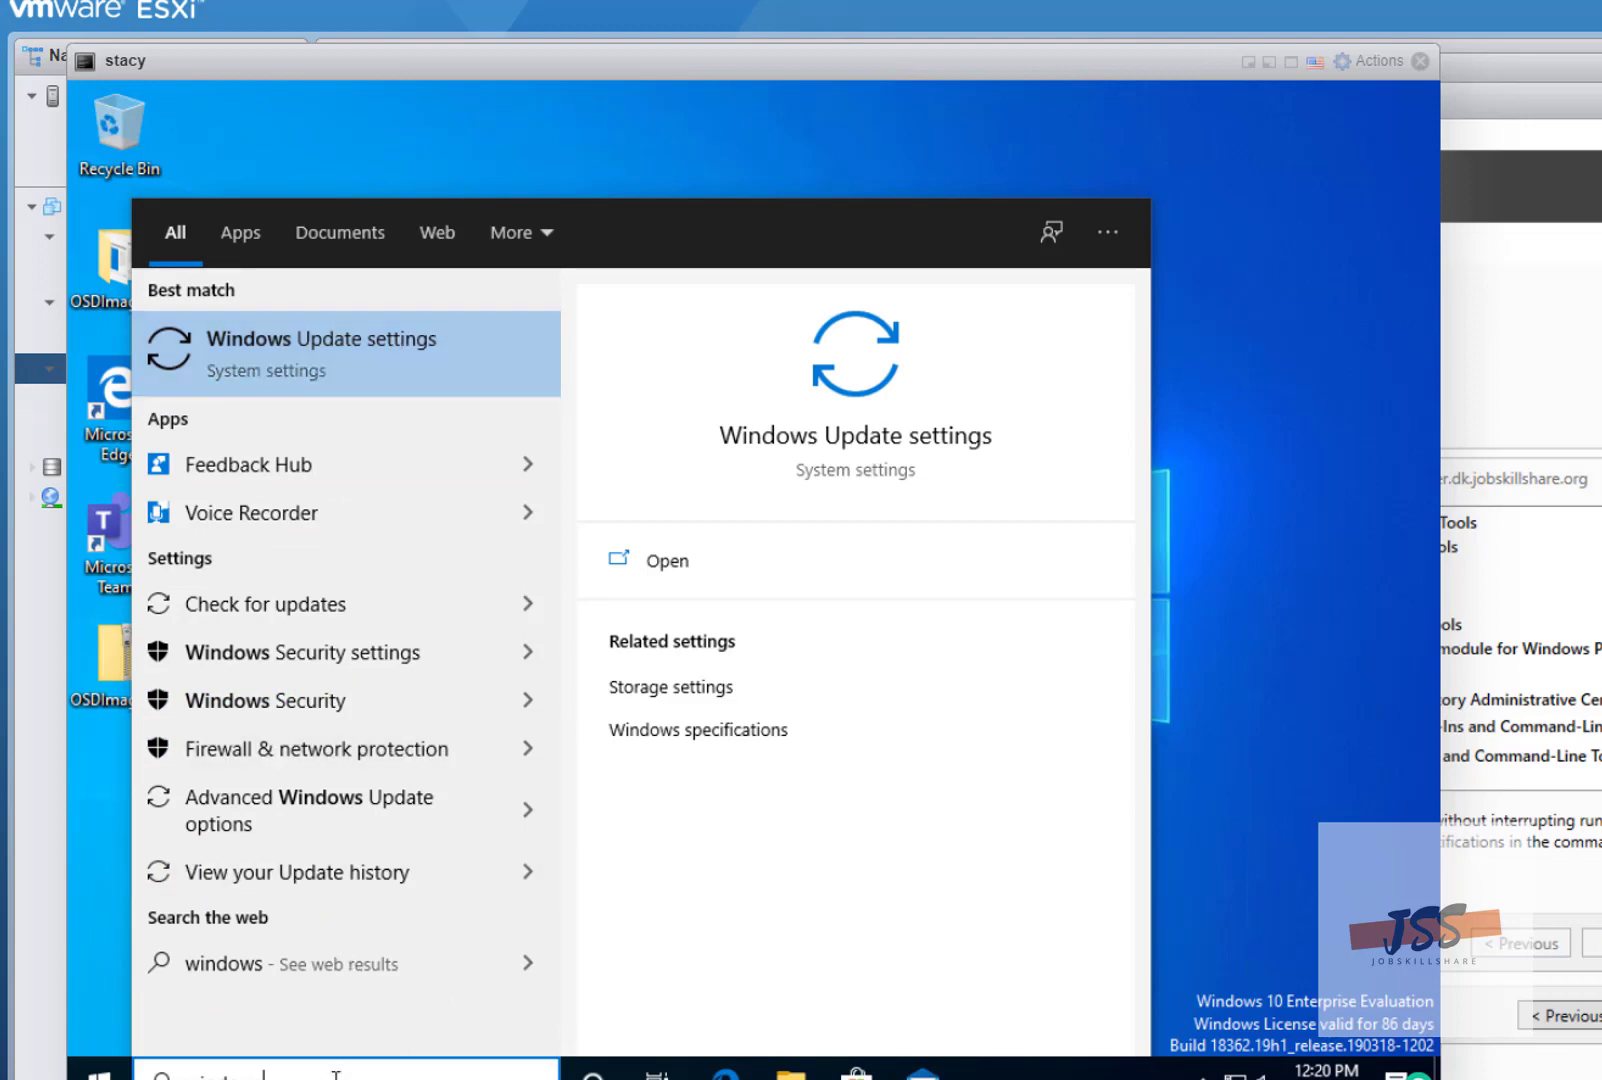
pyautogui.write('ad')
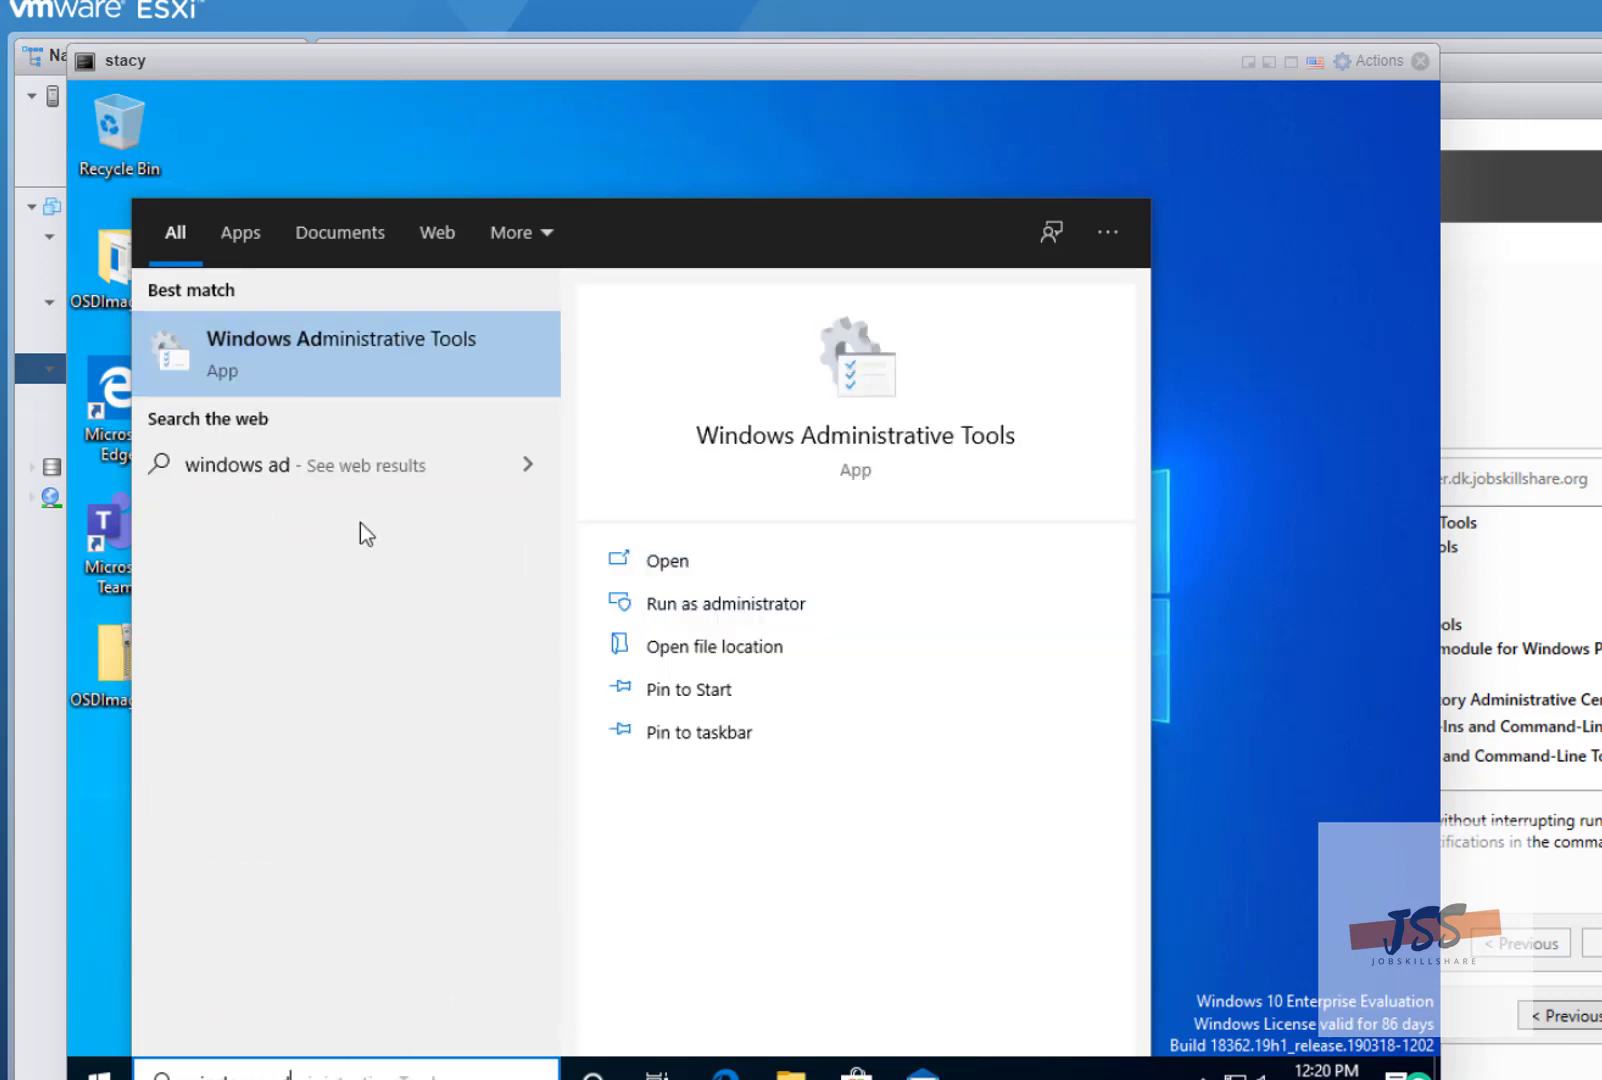
pyautogui.click(414, 360)
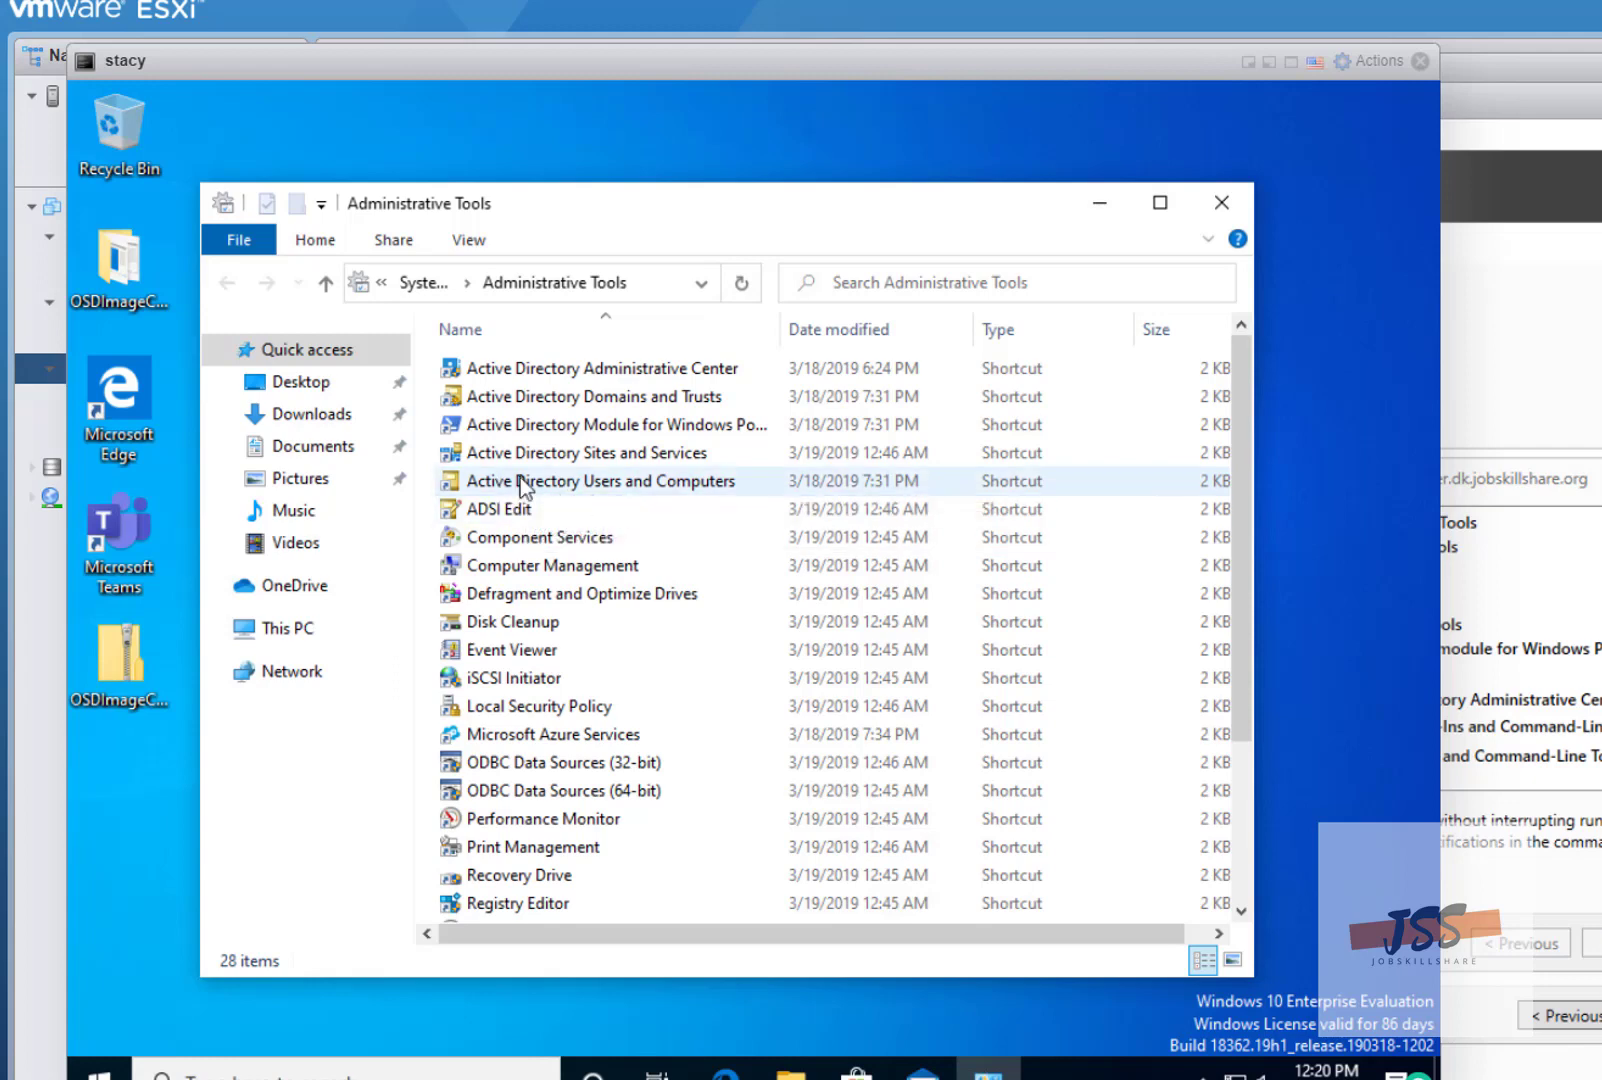
pyautogui.click(525, 485)
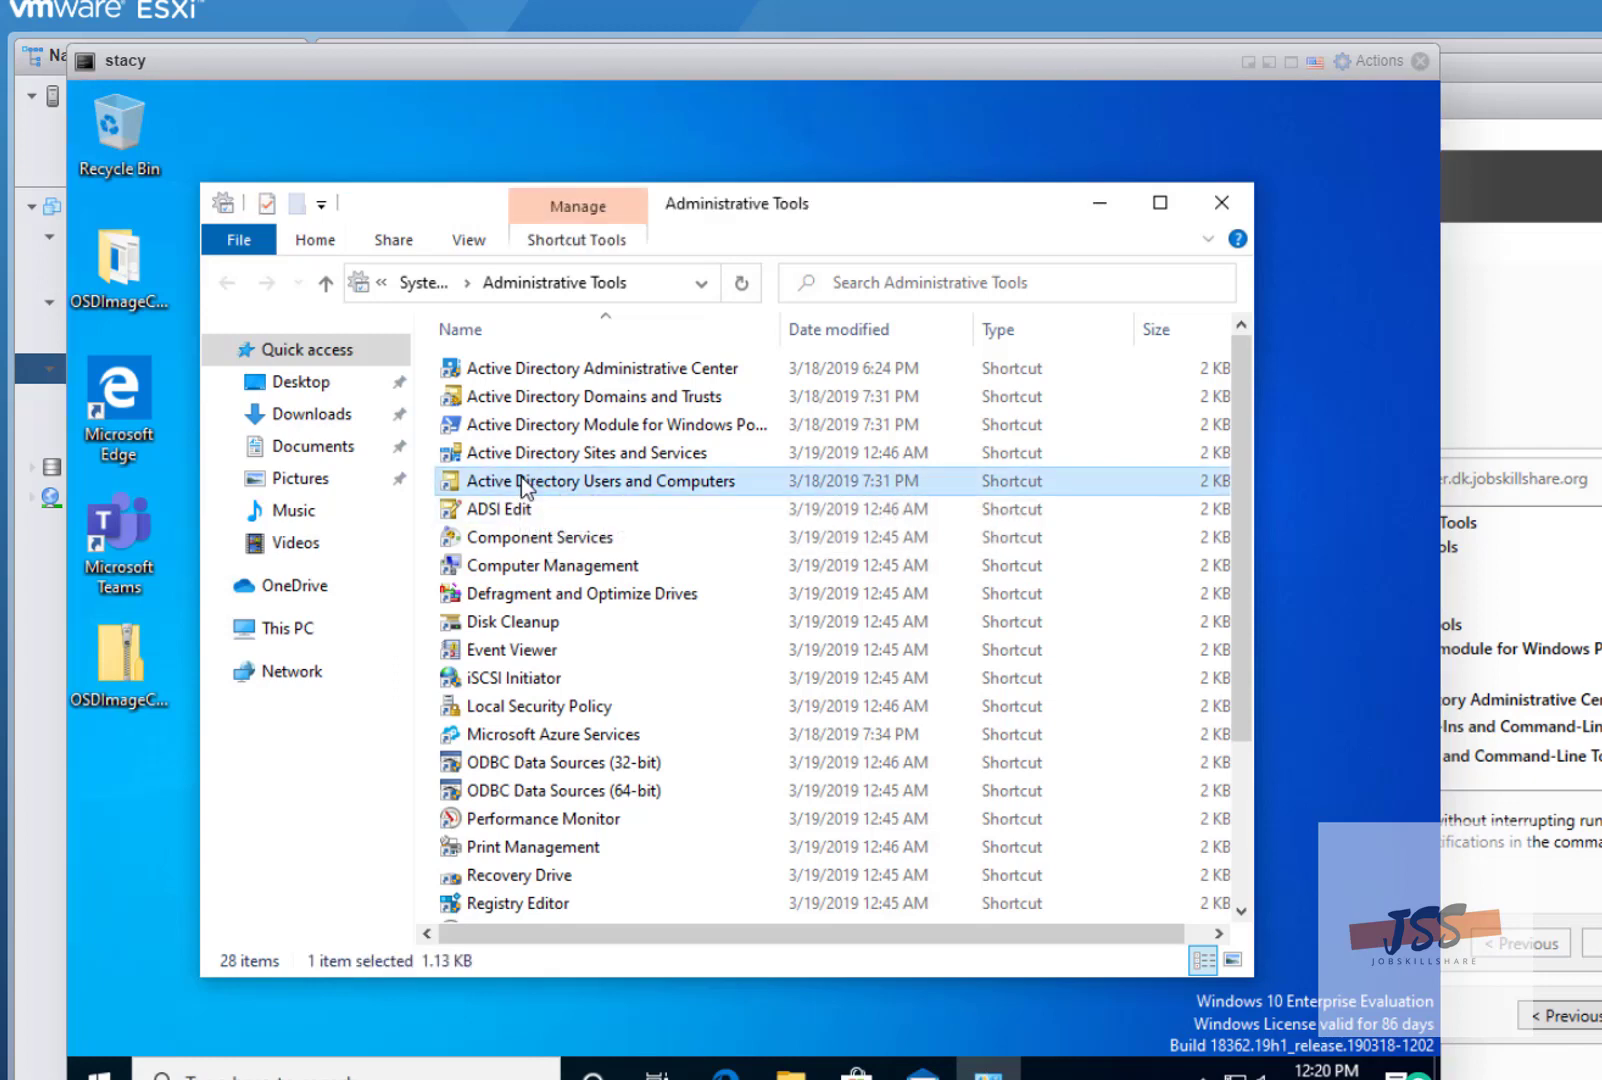
pyautogui.click(292, 110)
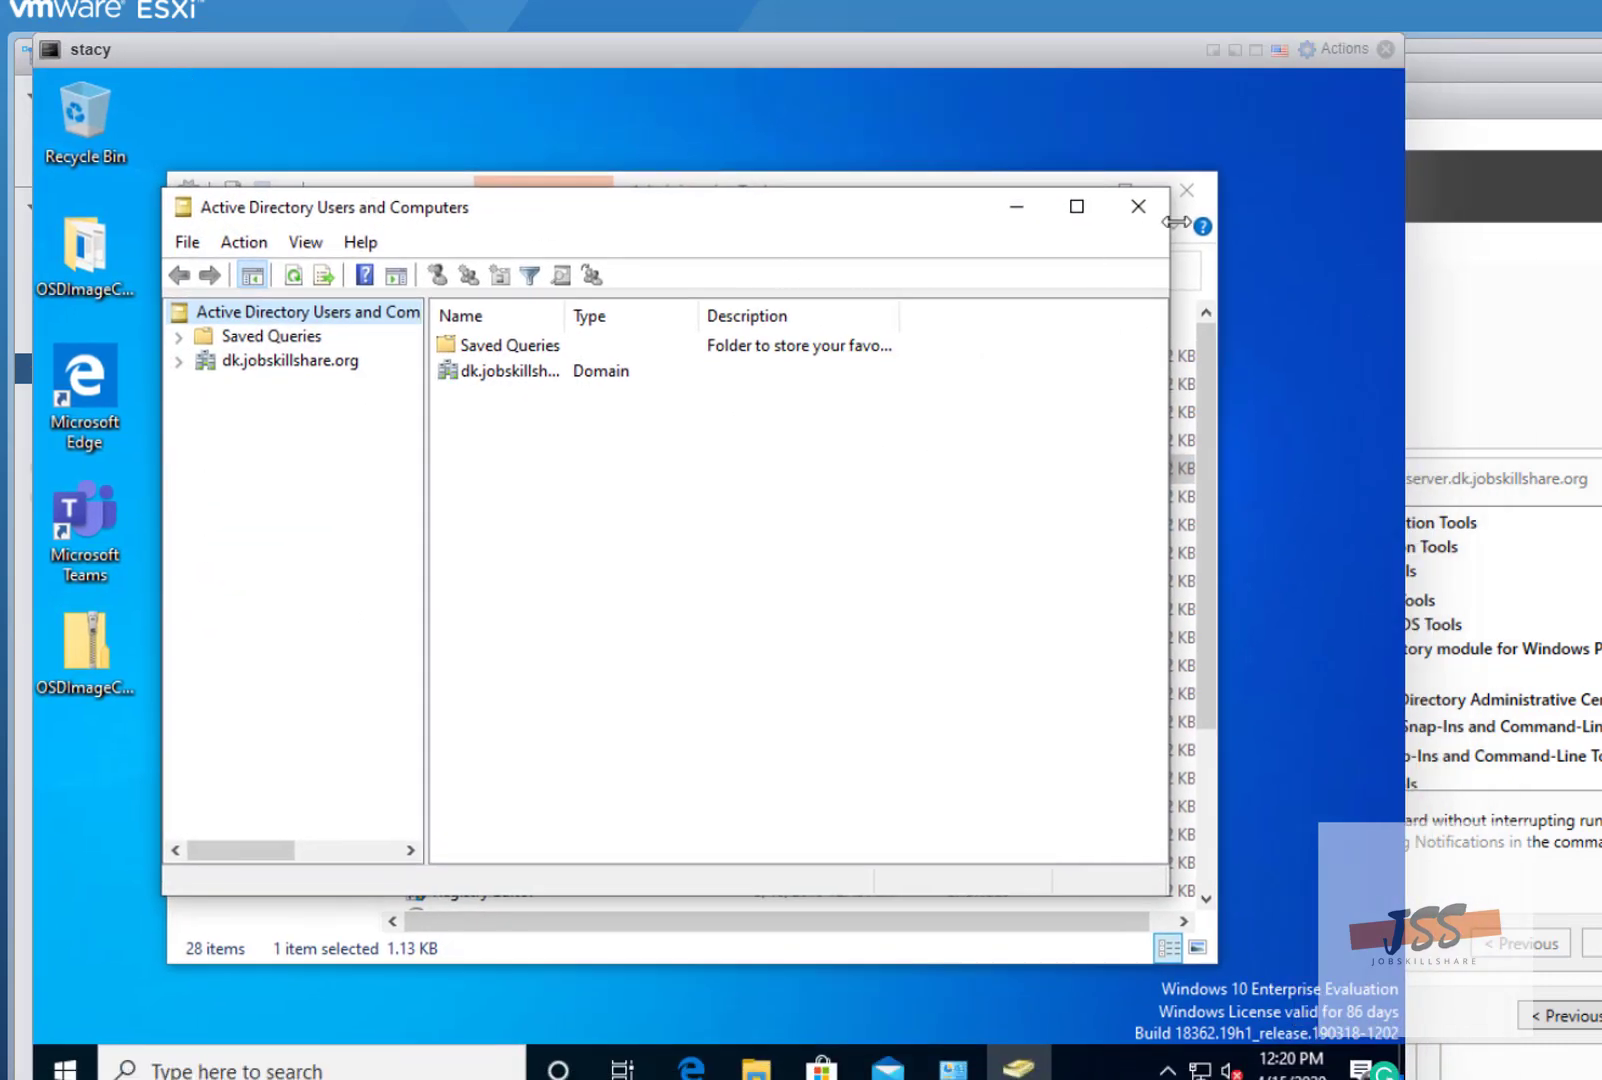
# - Maximize it, view the Users container of dk.jobskillshare.org, then close the window
pyautogui.click(1077, 207)
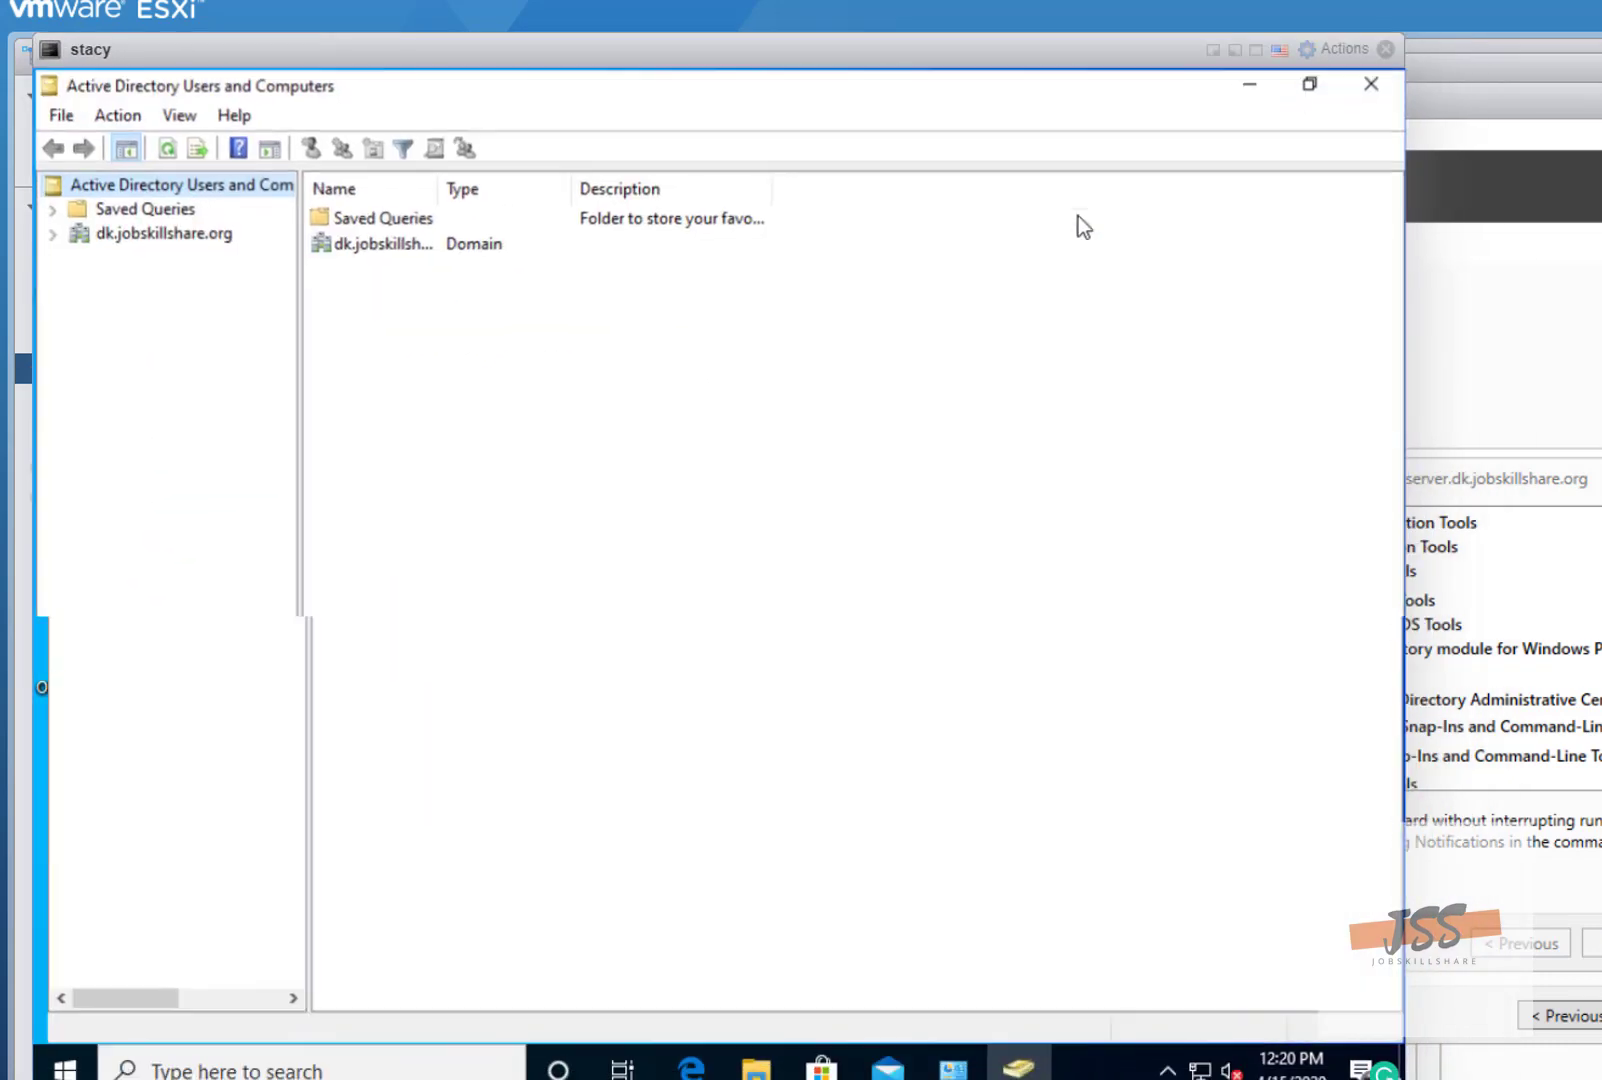
pyautogui.click(52, 233)
pyautogui.click(126, 378)
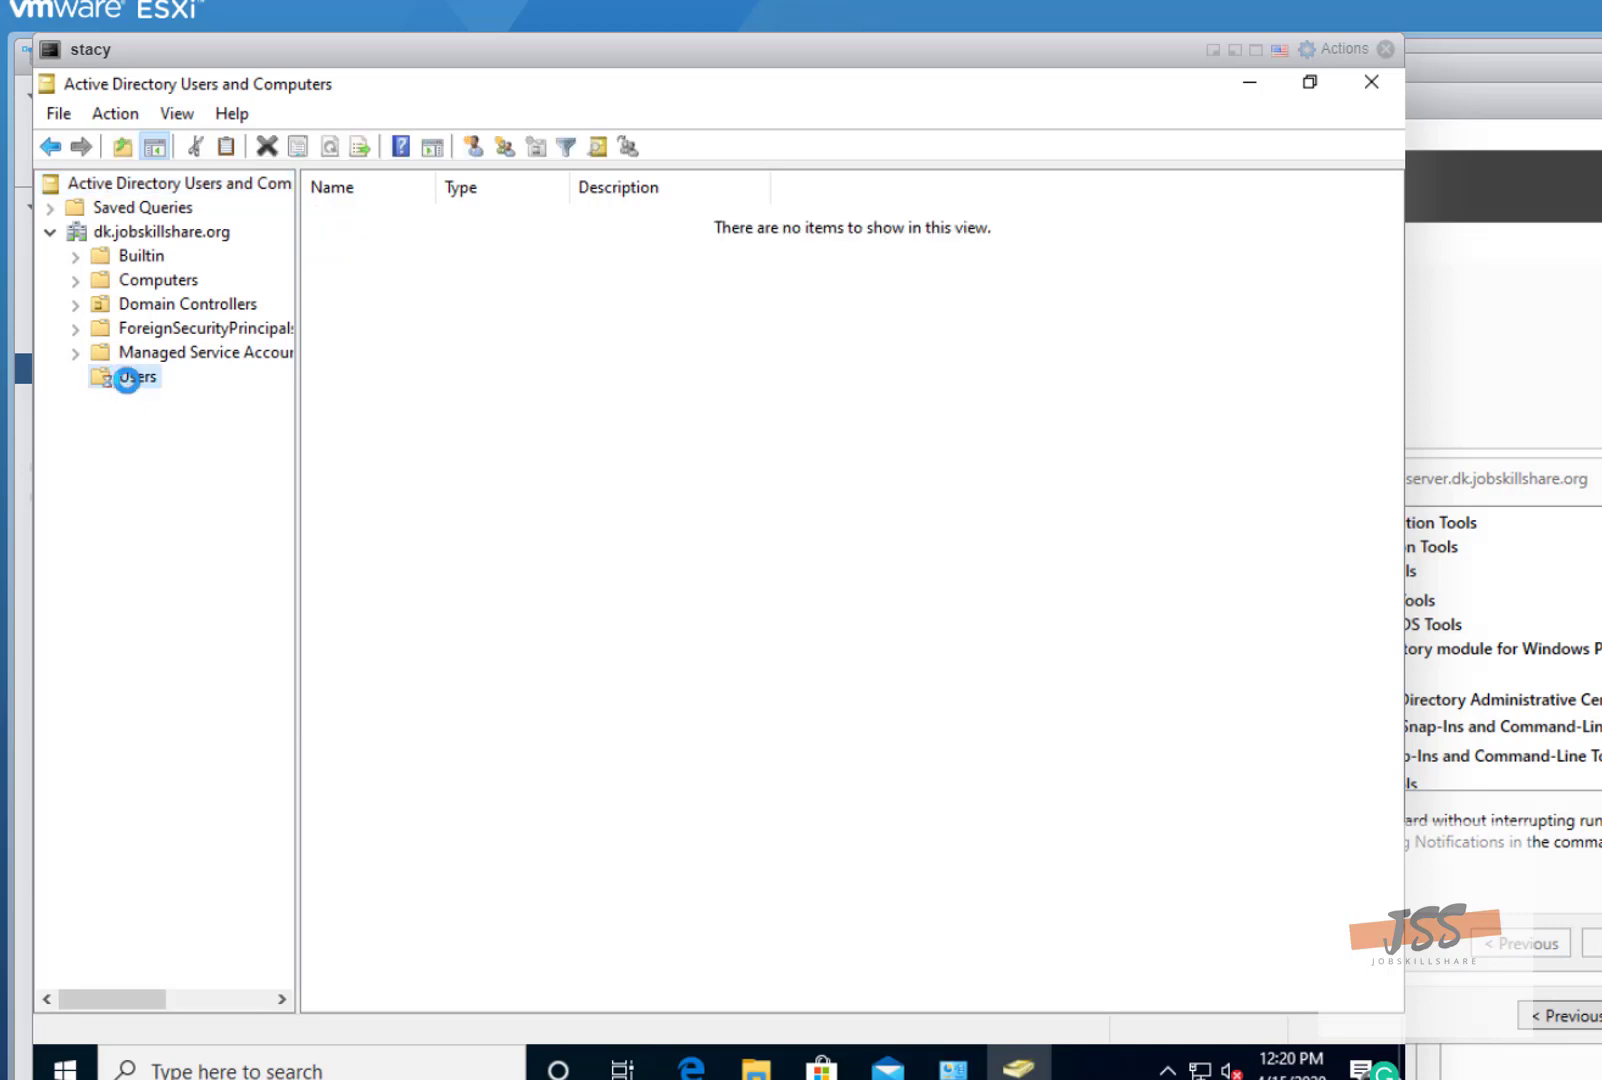
pyautogui.scroll(-2, 454, 700)
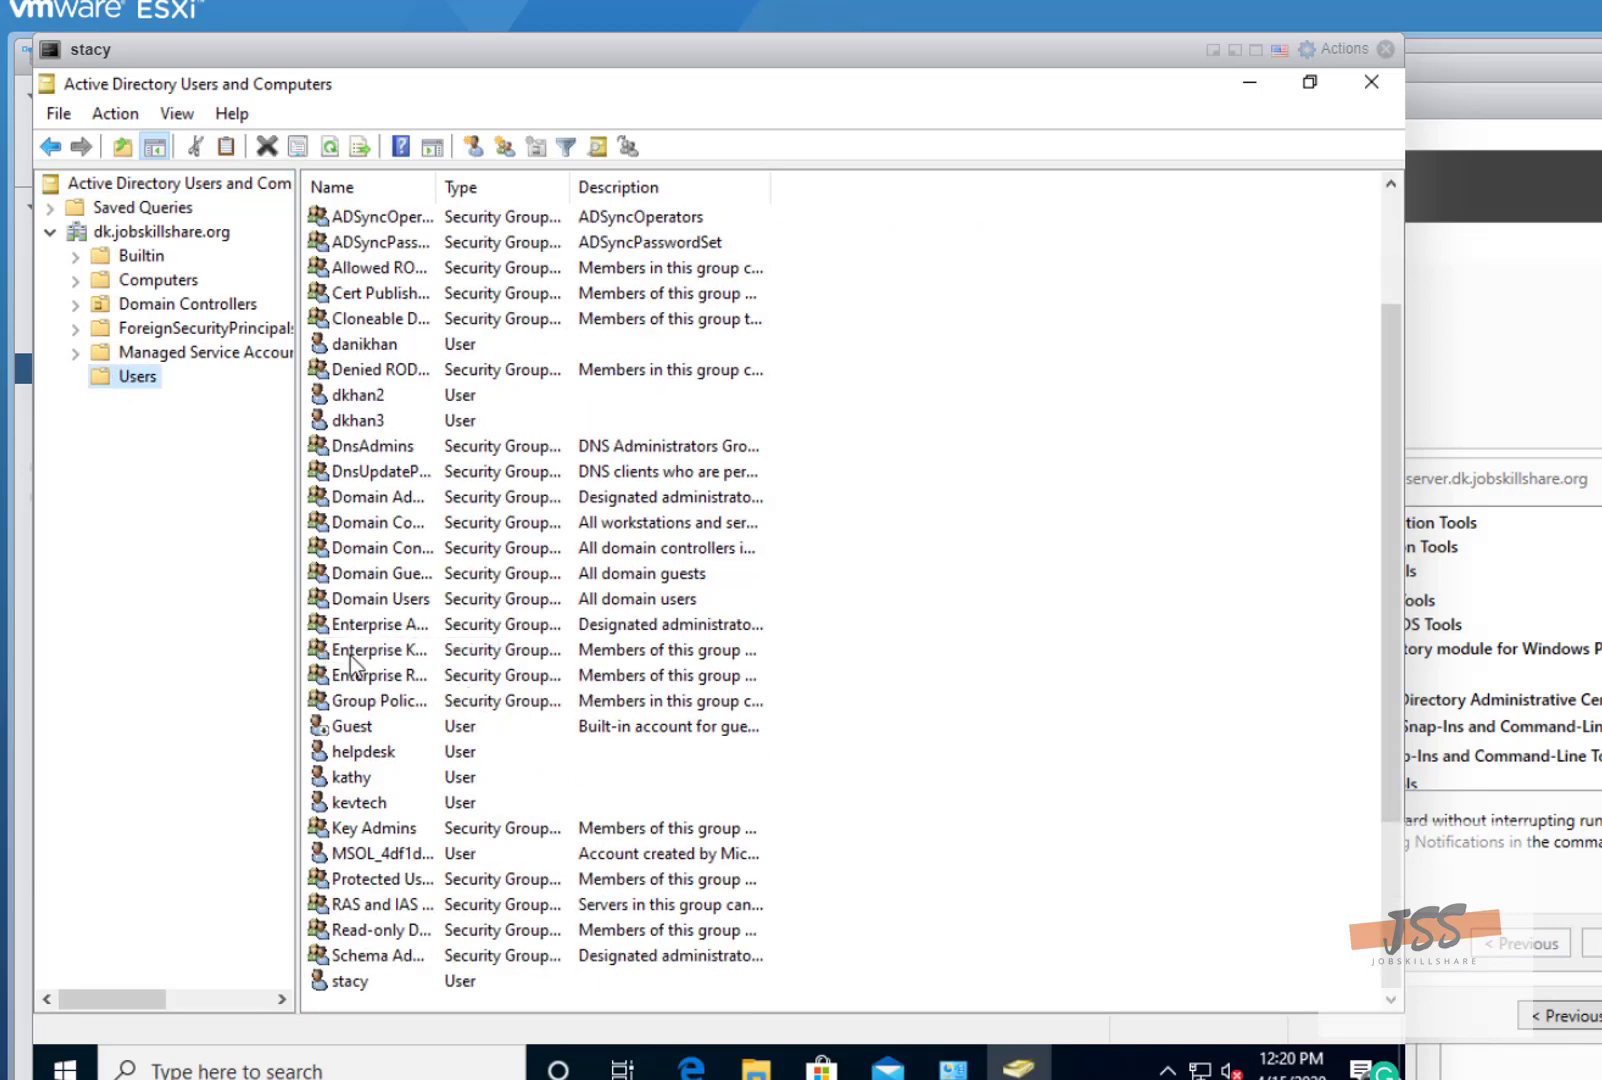
pyautogui.scroll(2, 350, 662)
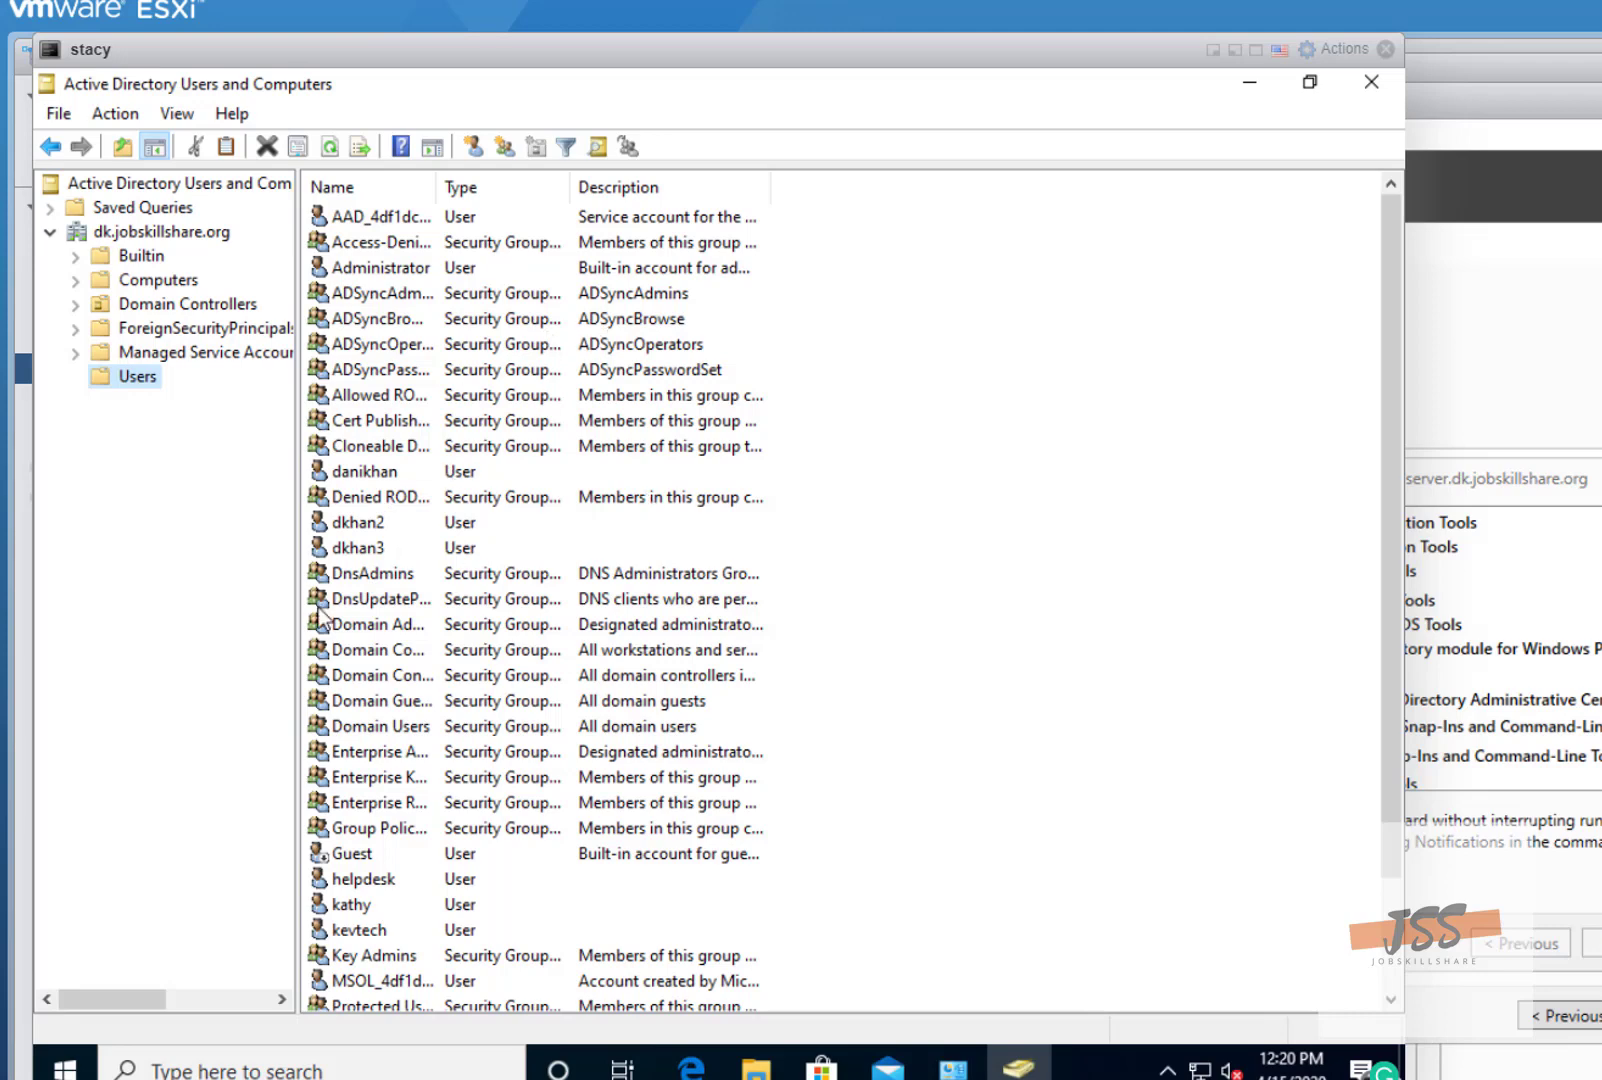
pyautogui.scroll(-2, 444, 820)
pyautogui.scroll(2, 441, 814)
pyautogui.click(1350, 92)
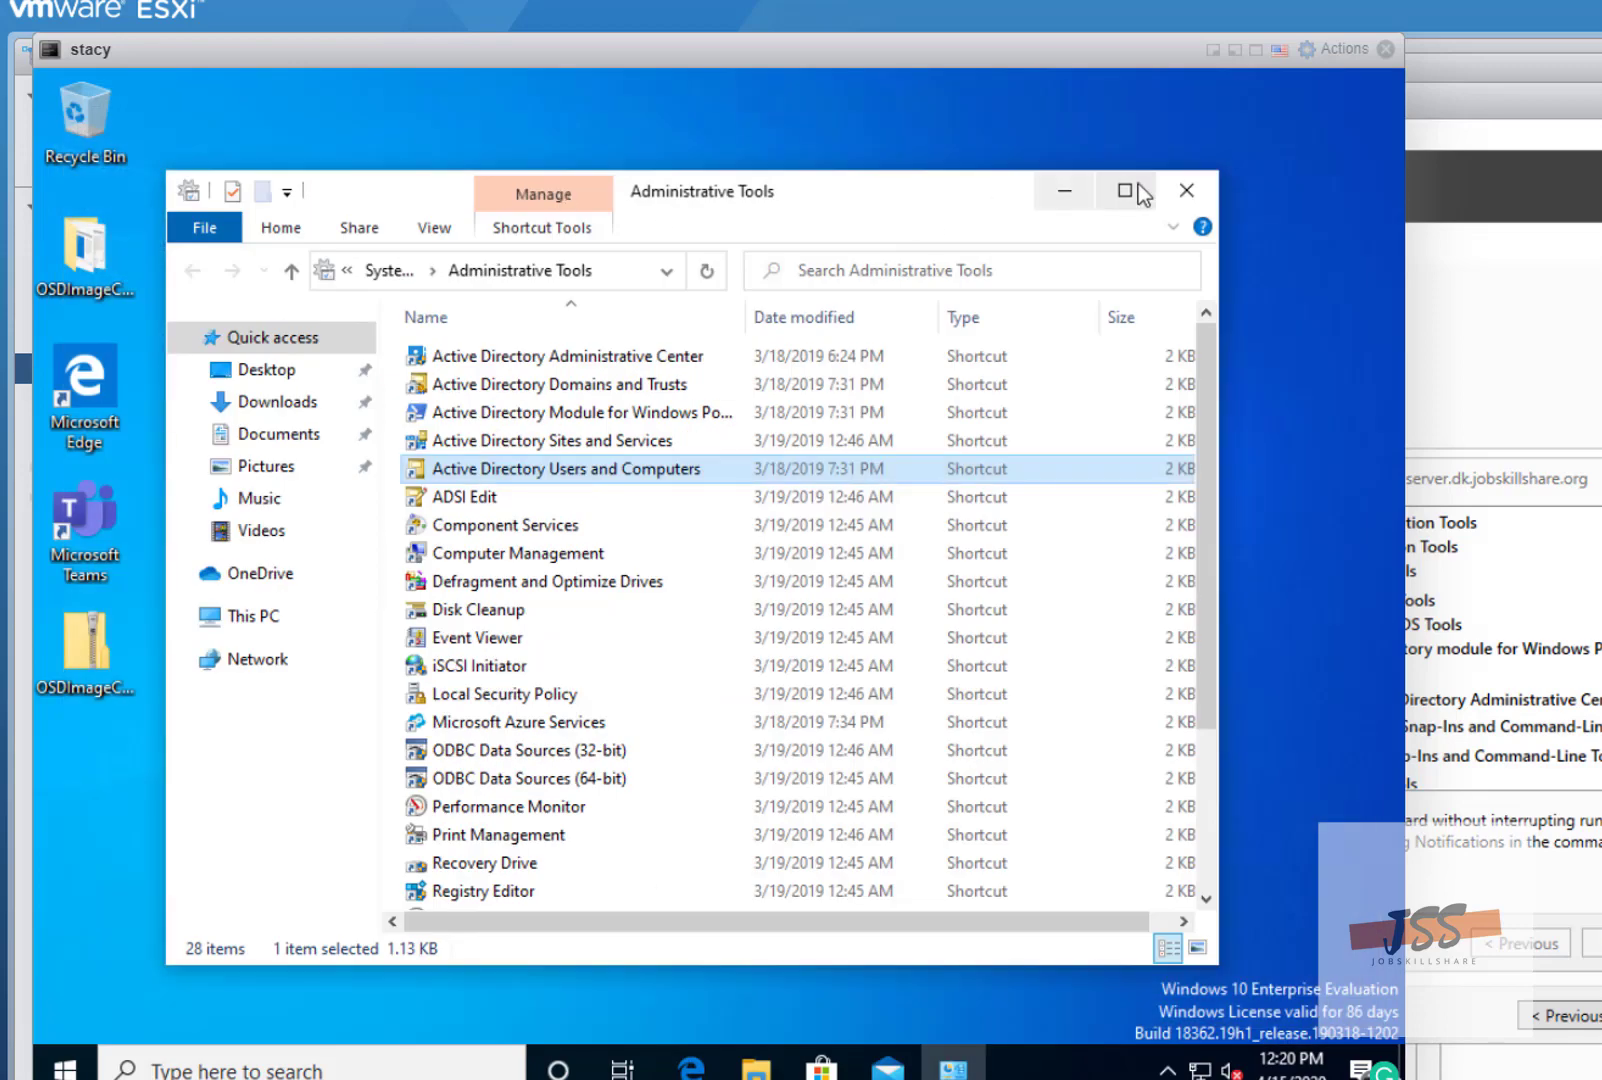
# - Close the Administrative Tools folder, bring the Server console forward, and place the DC console beside it
pyautogui.click(1186, 190)
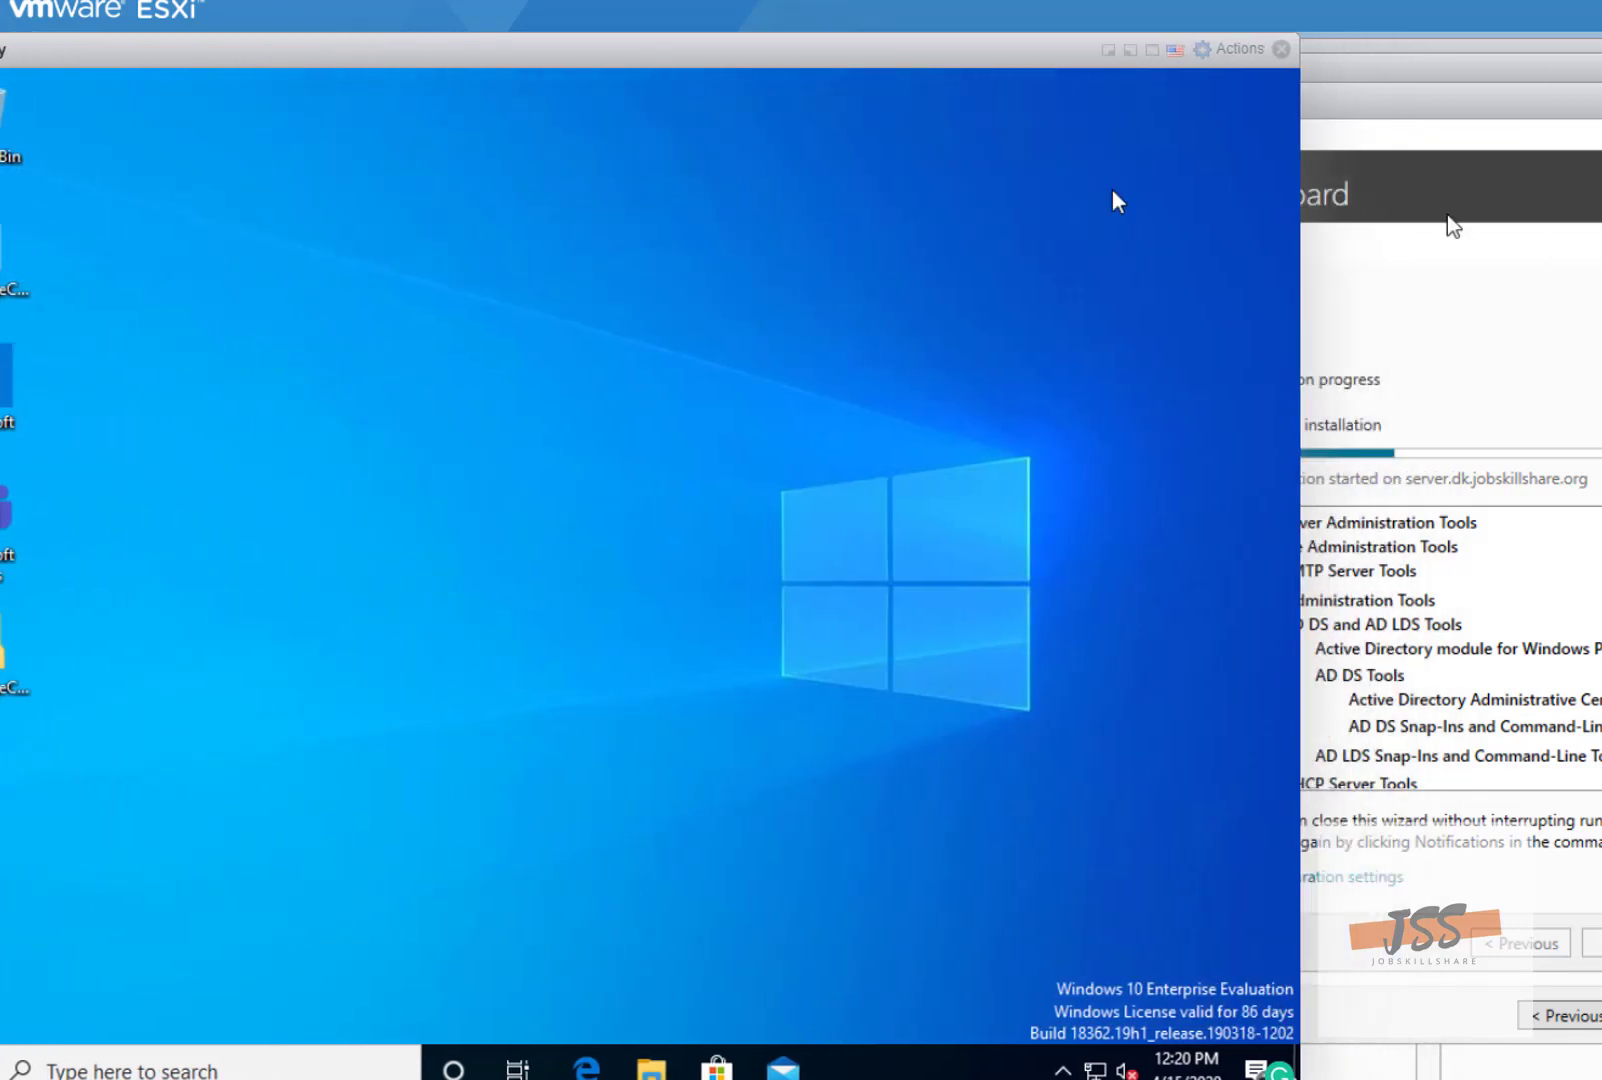
pyautogui.click(1409, 182)
pyautogui.moveTo(1189, 60); pyautogui.dragTo(760, 28)
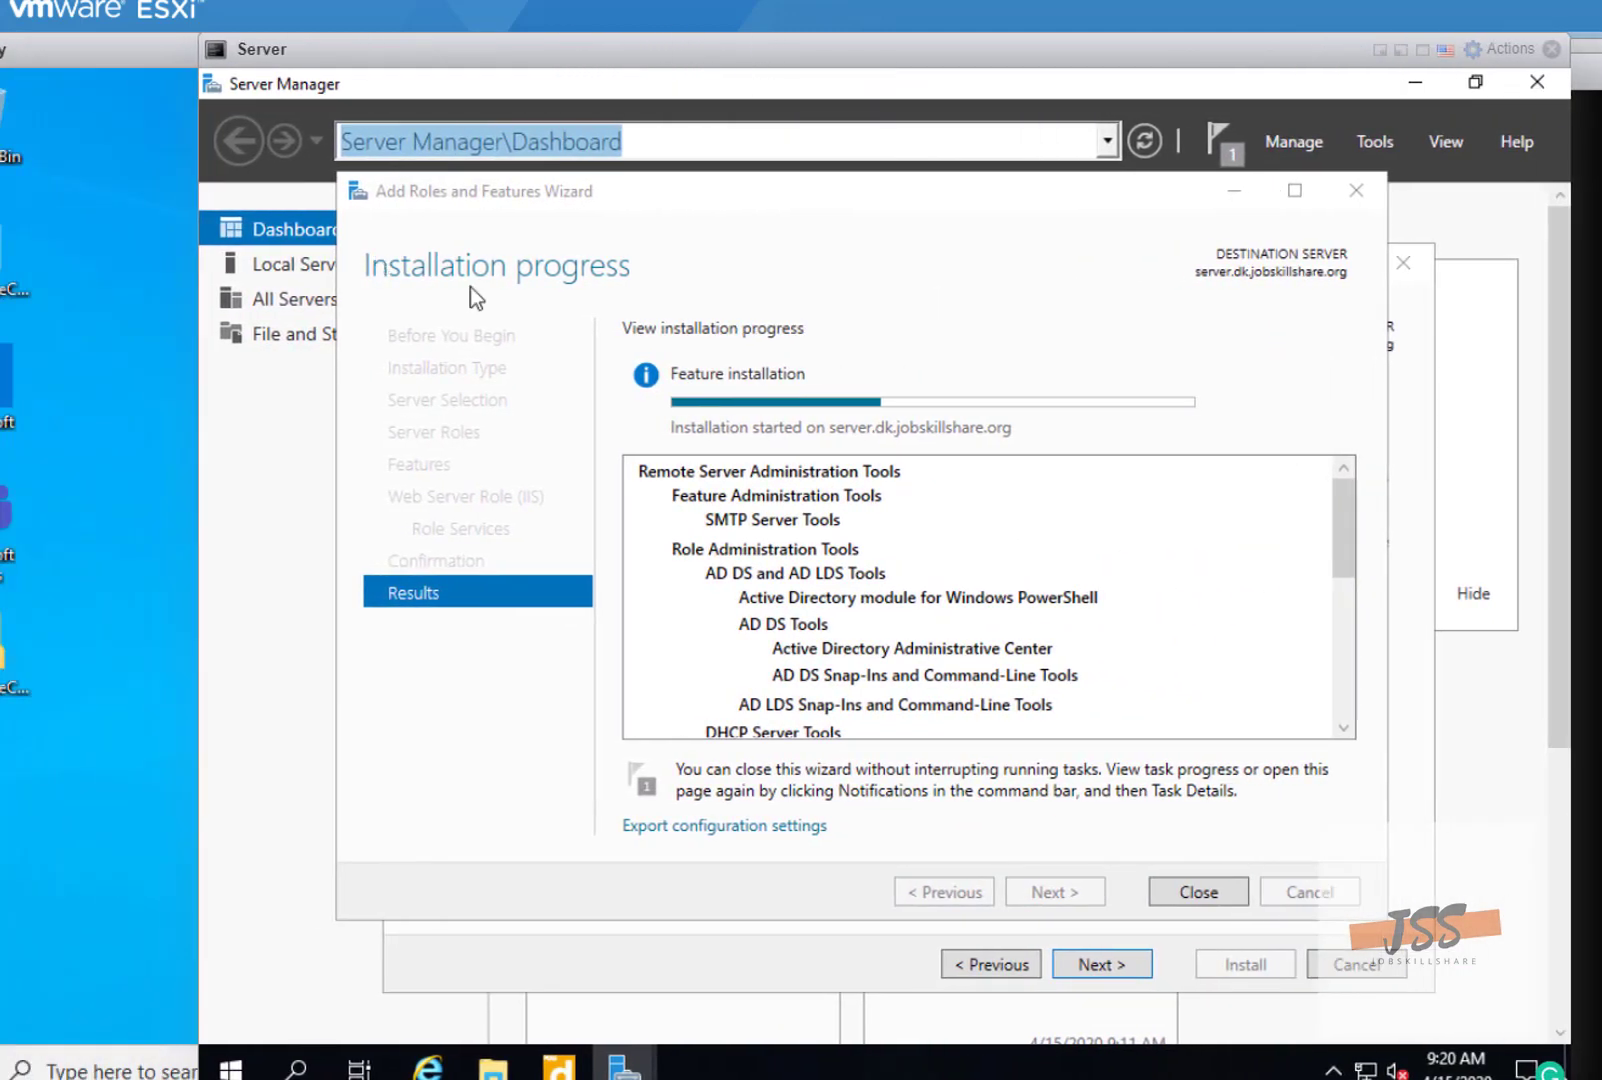
pyautogui.click(1376, 141)
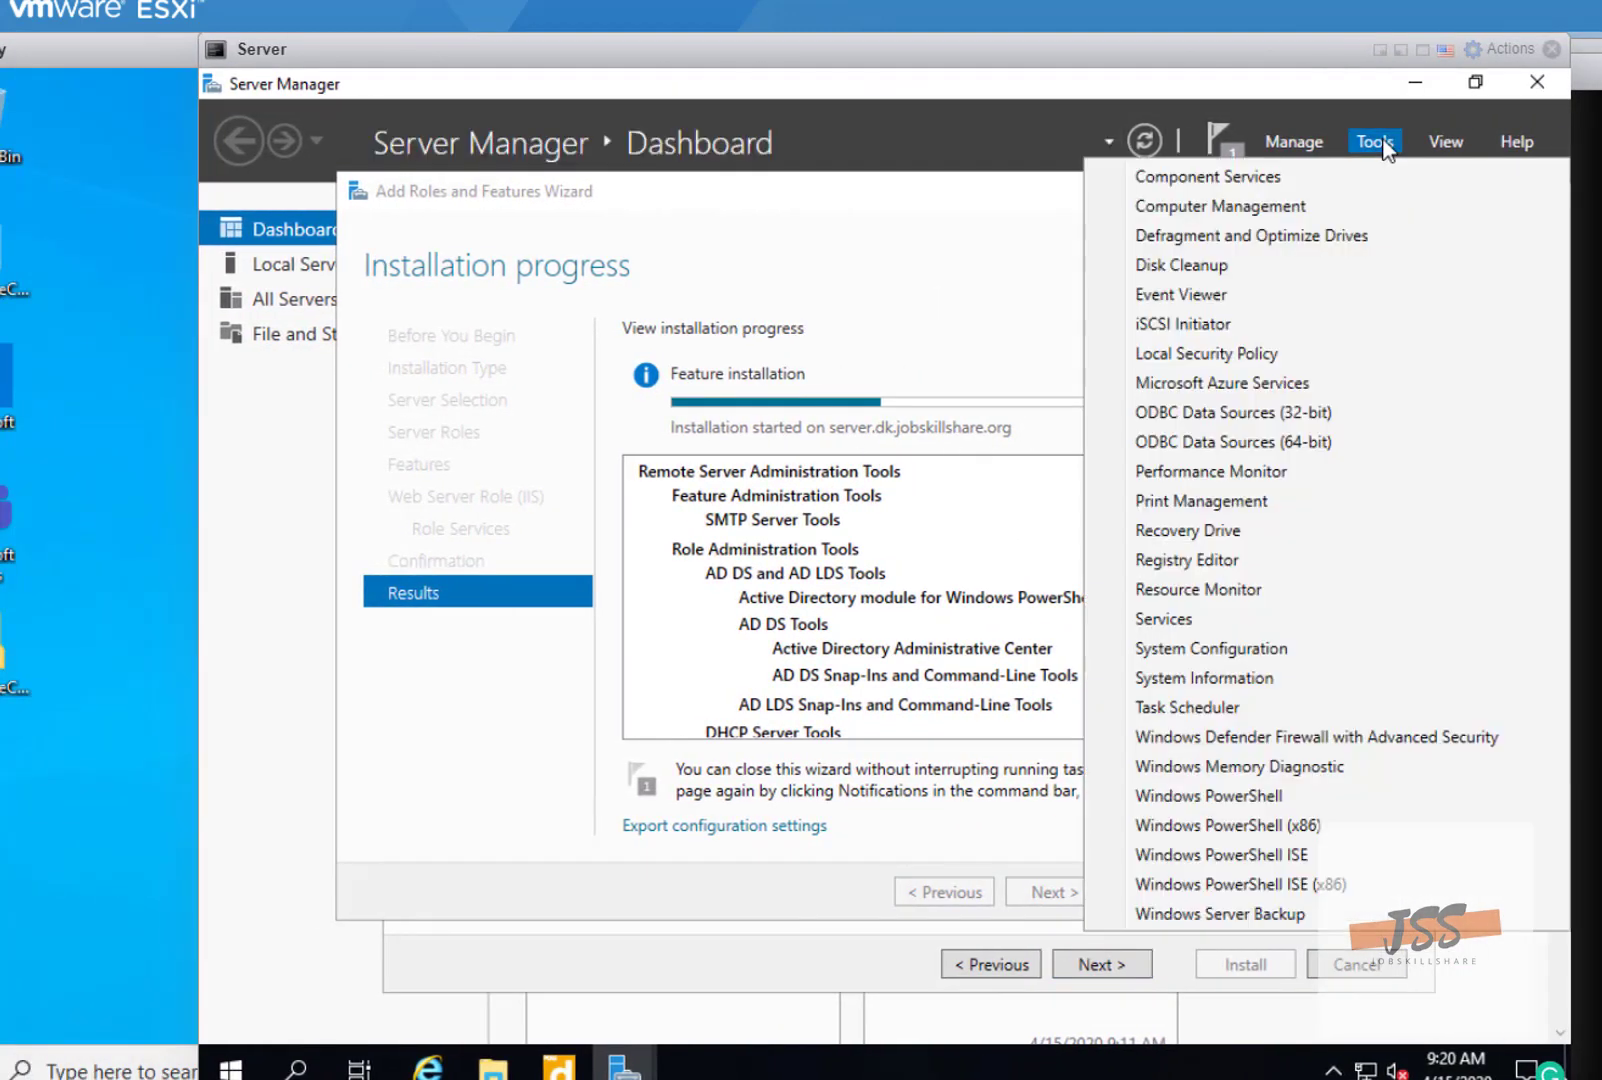
pyautogui.click(1377, 143)
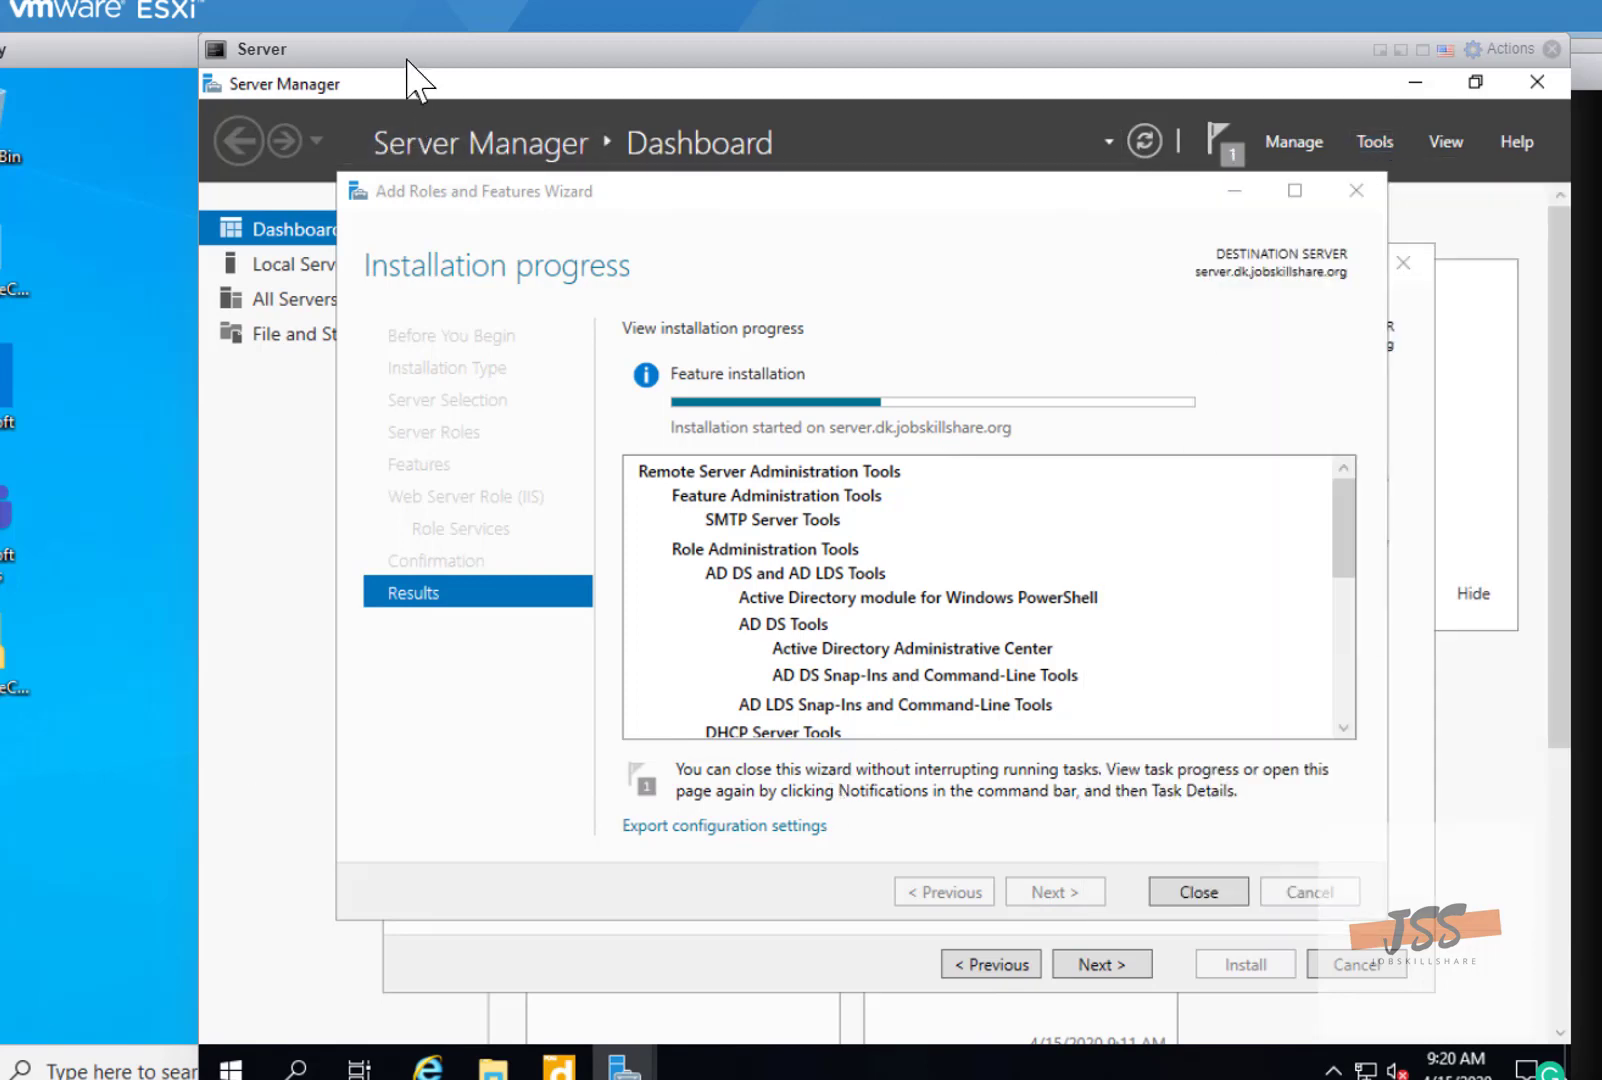
pyautogui.moveTo(600, 50)
pyautogui.mouseDown()
pyautogui.moveTo(751, 50)
pyautogui.moveTo(602, 48)
pyautogui.mouseUp()
pyautogui.moveTo(467, 15); pyautogui.dragTo(533, 25)
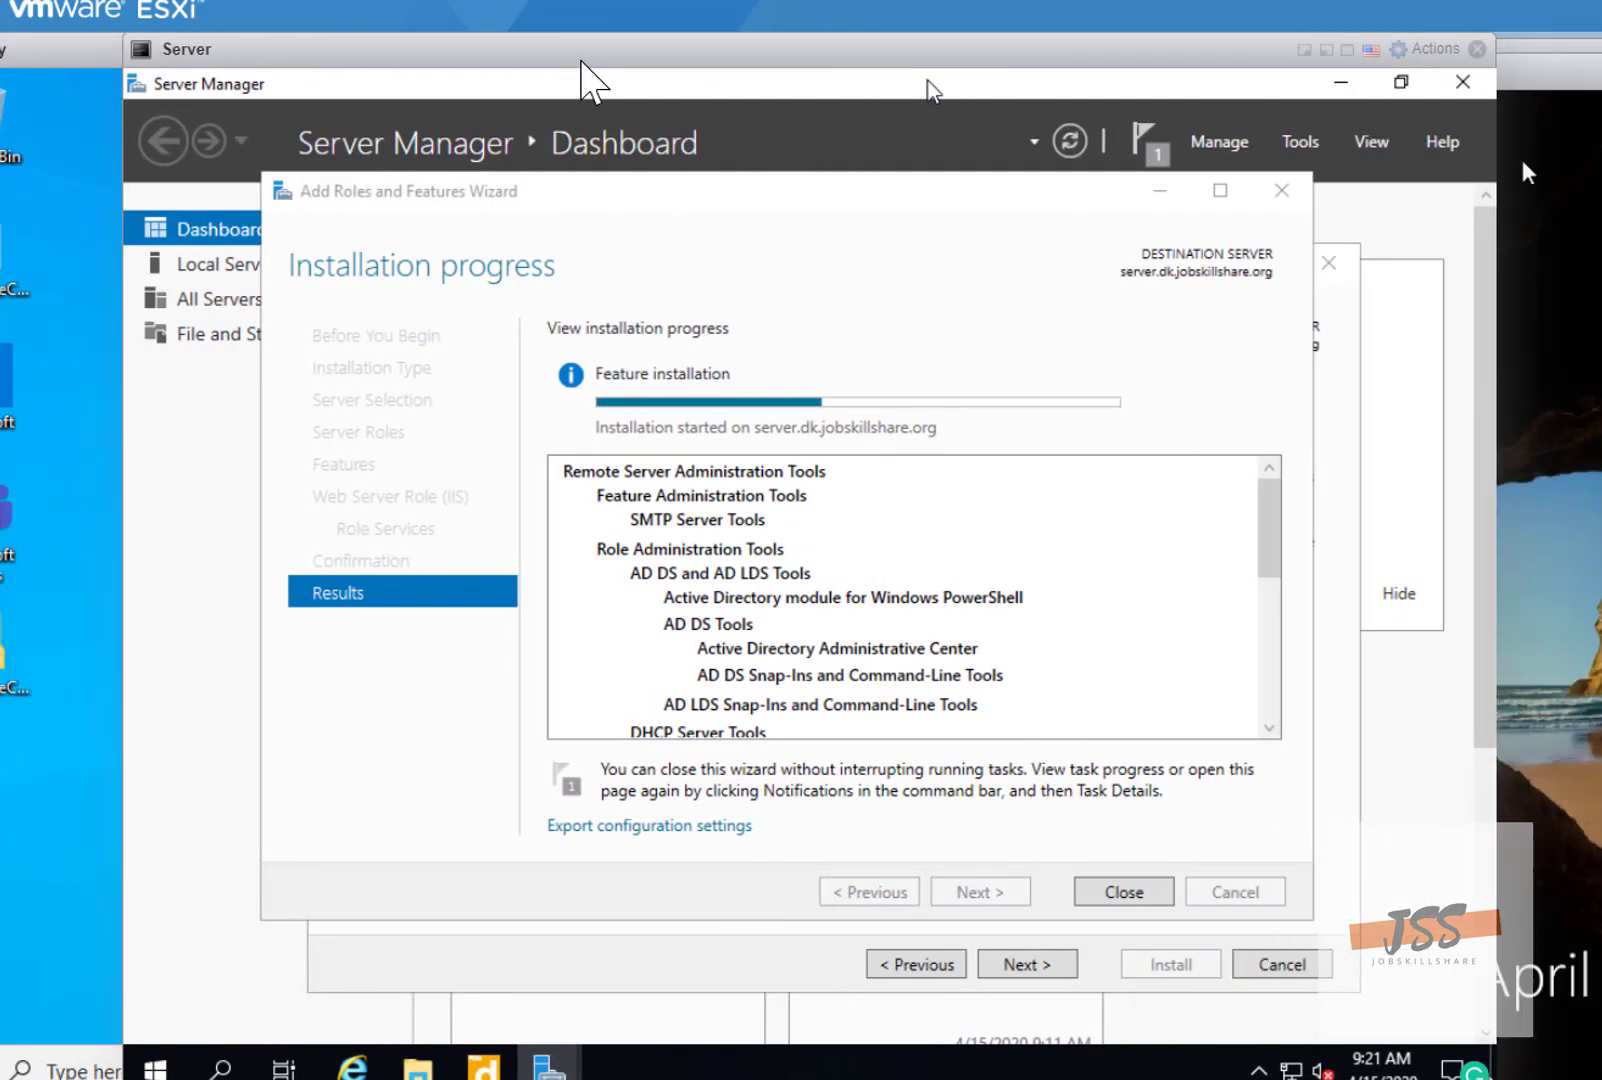
pyautogui.click(1519, 160)
pyautogui.moveTo(1166, 88); pyautogui.dragTo(1247, 70)
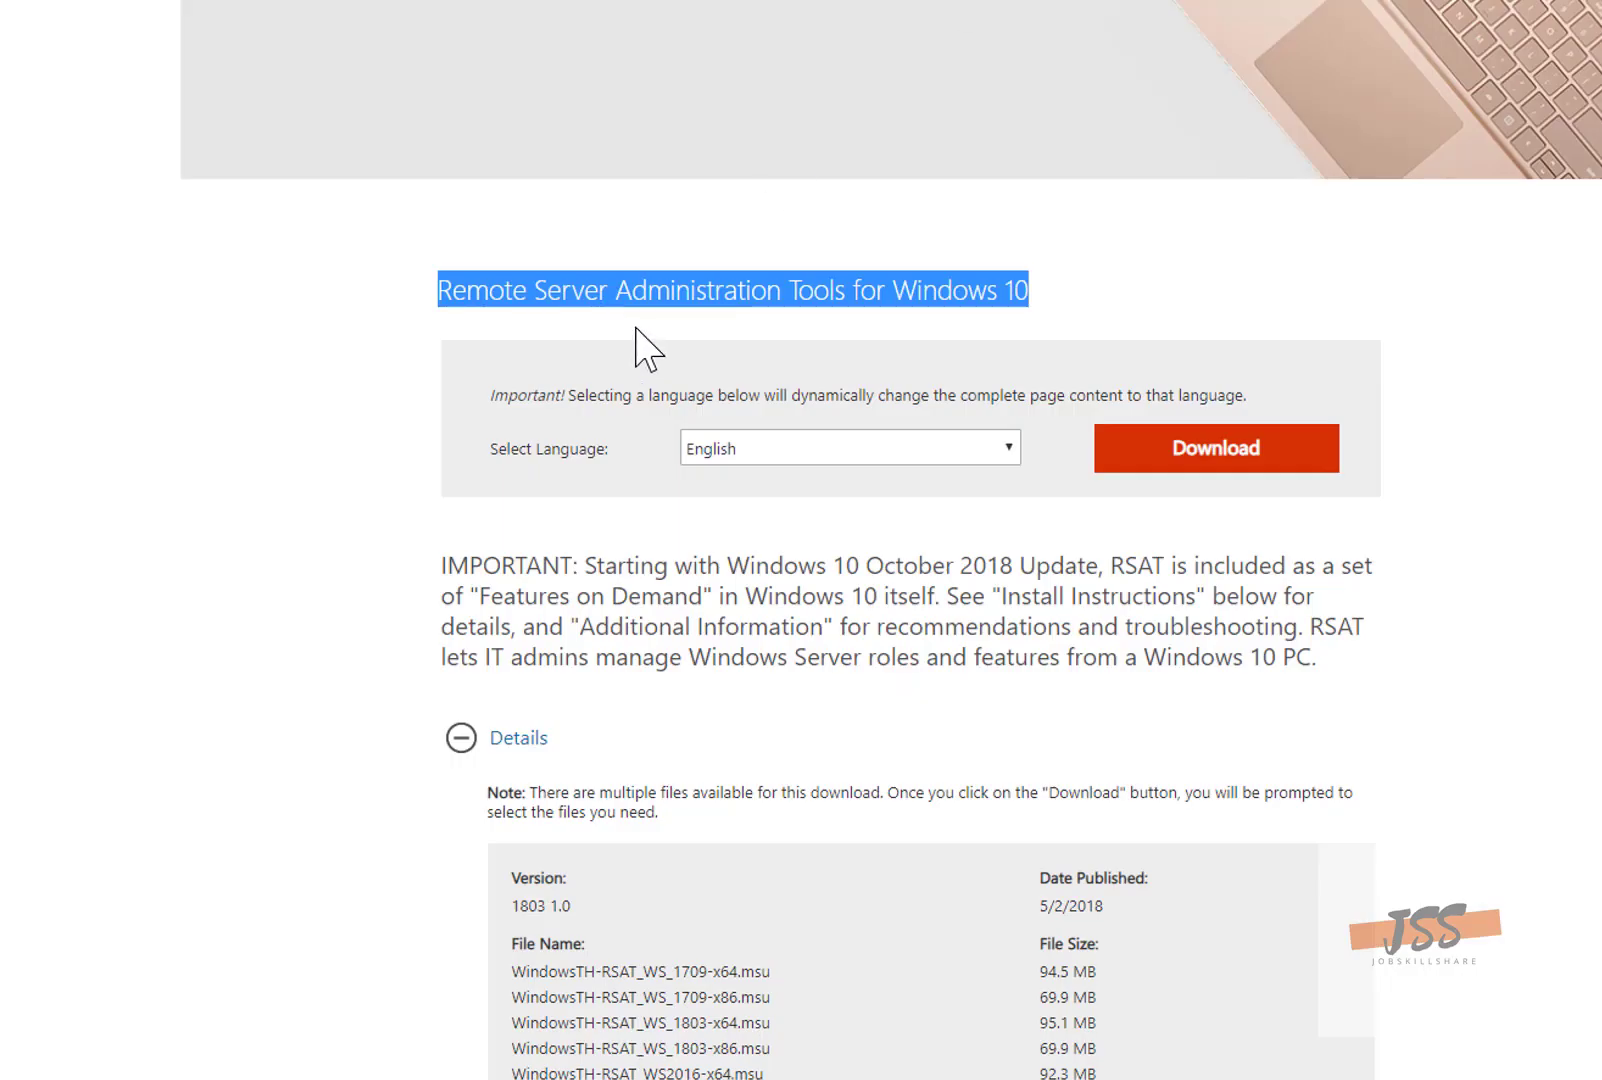
# - Select the three RSAT description paragraphs below the file table in the Details section
pyautogui.scroll(-2, 644, 347)
pyautogui.scroll(5, 608, 451)
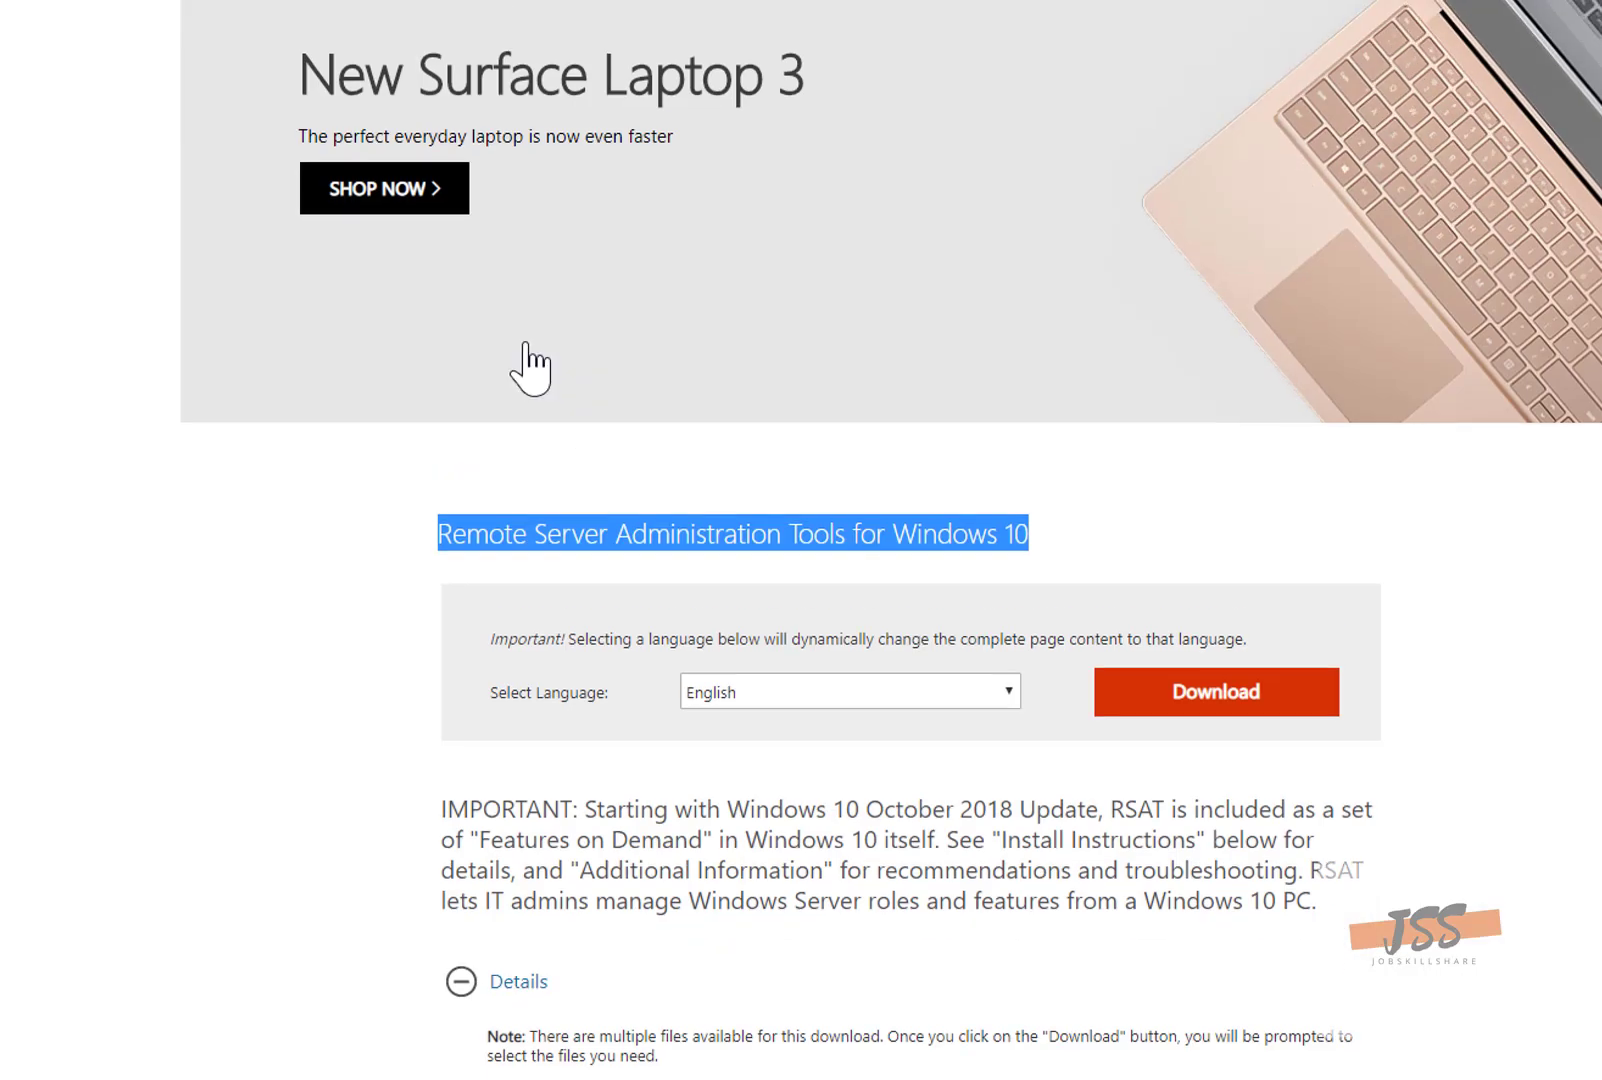
pyautogui.scroll(-5, 579, 400)
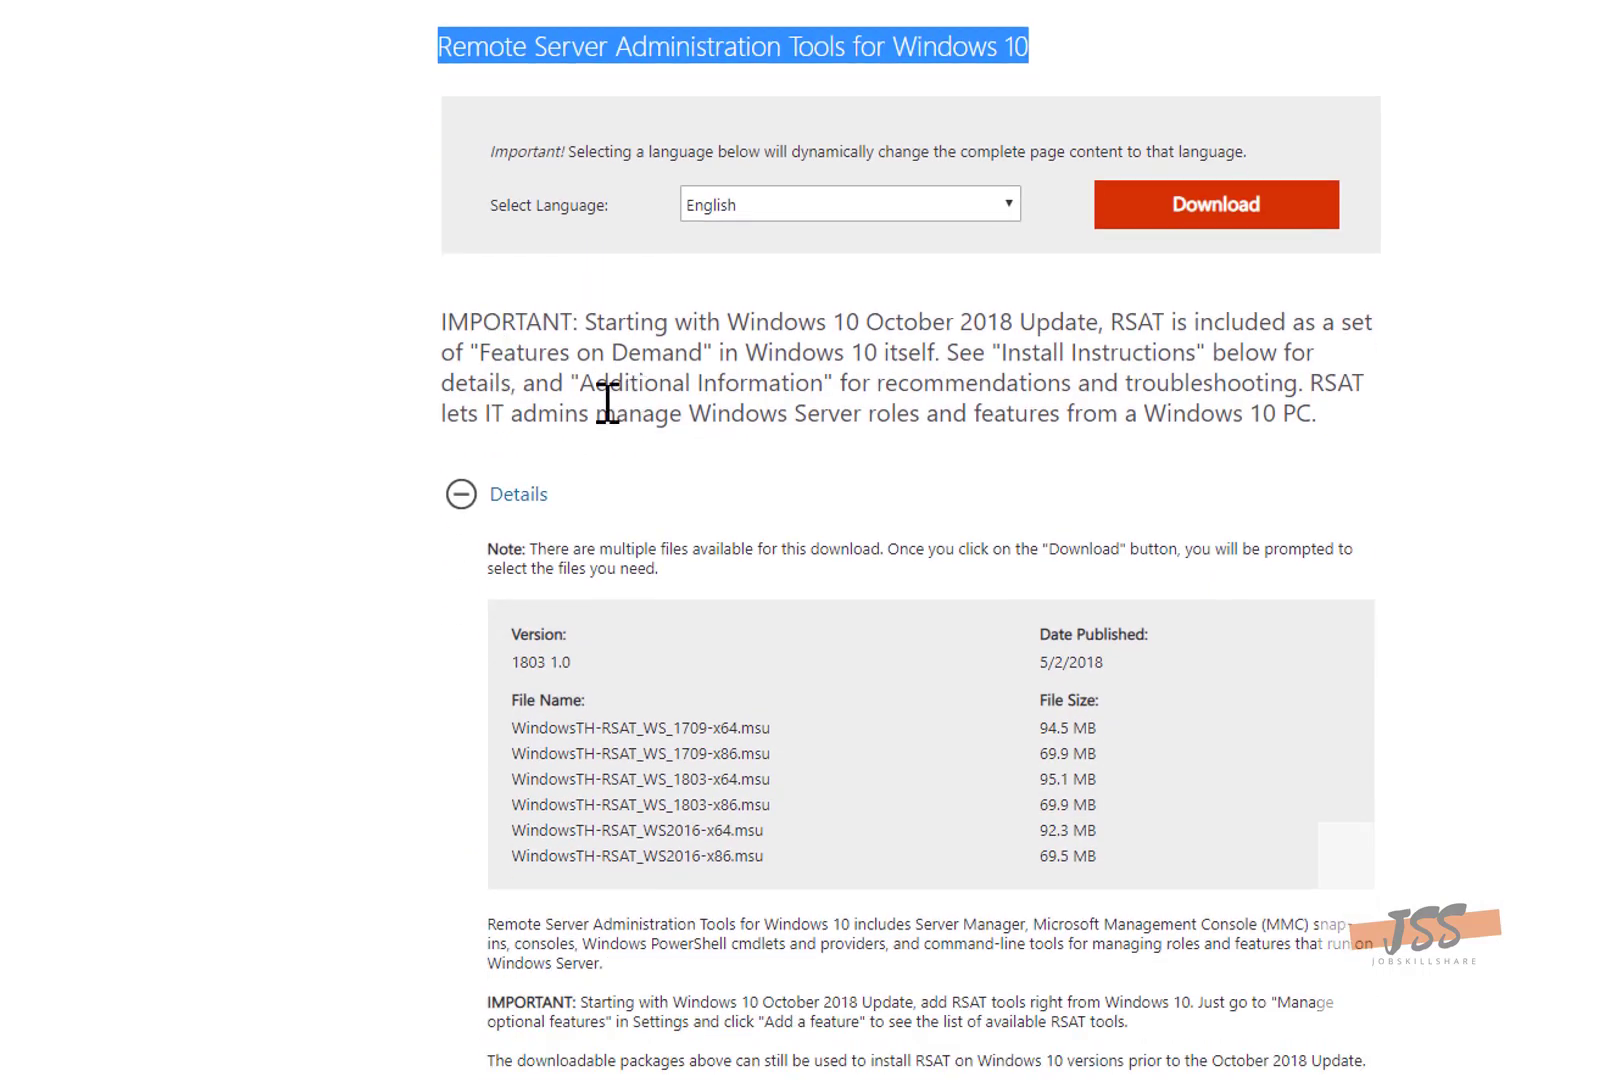
pyautogui.scroll(-5, 607, 403)
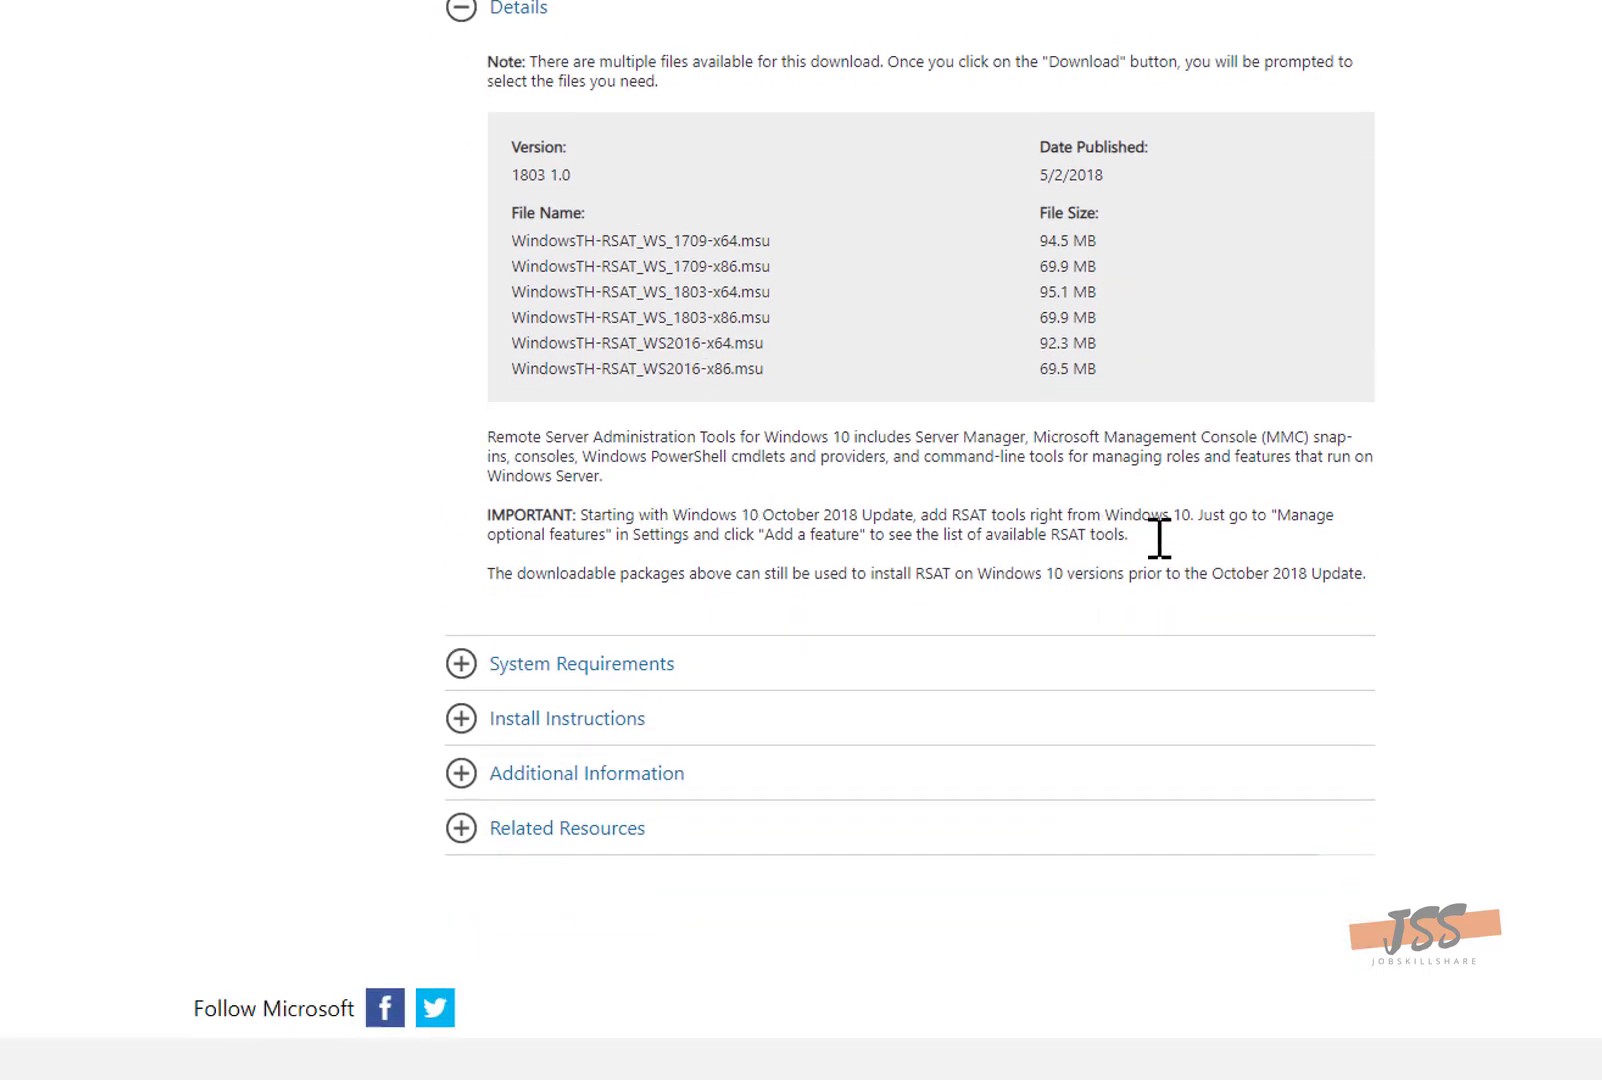
pyautogui.moveTo(1402, 586); pyautogui.dragTo(490, 460)
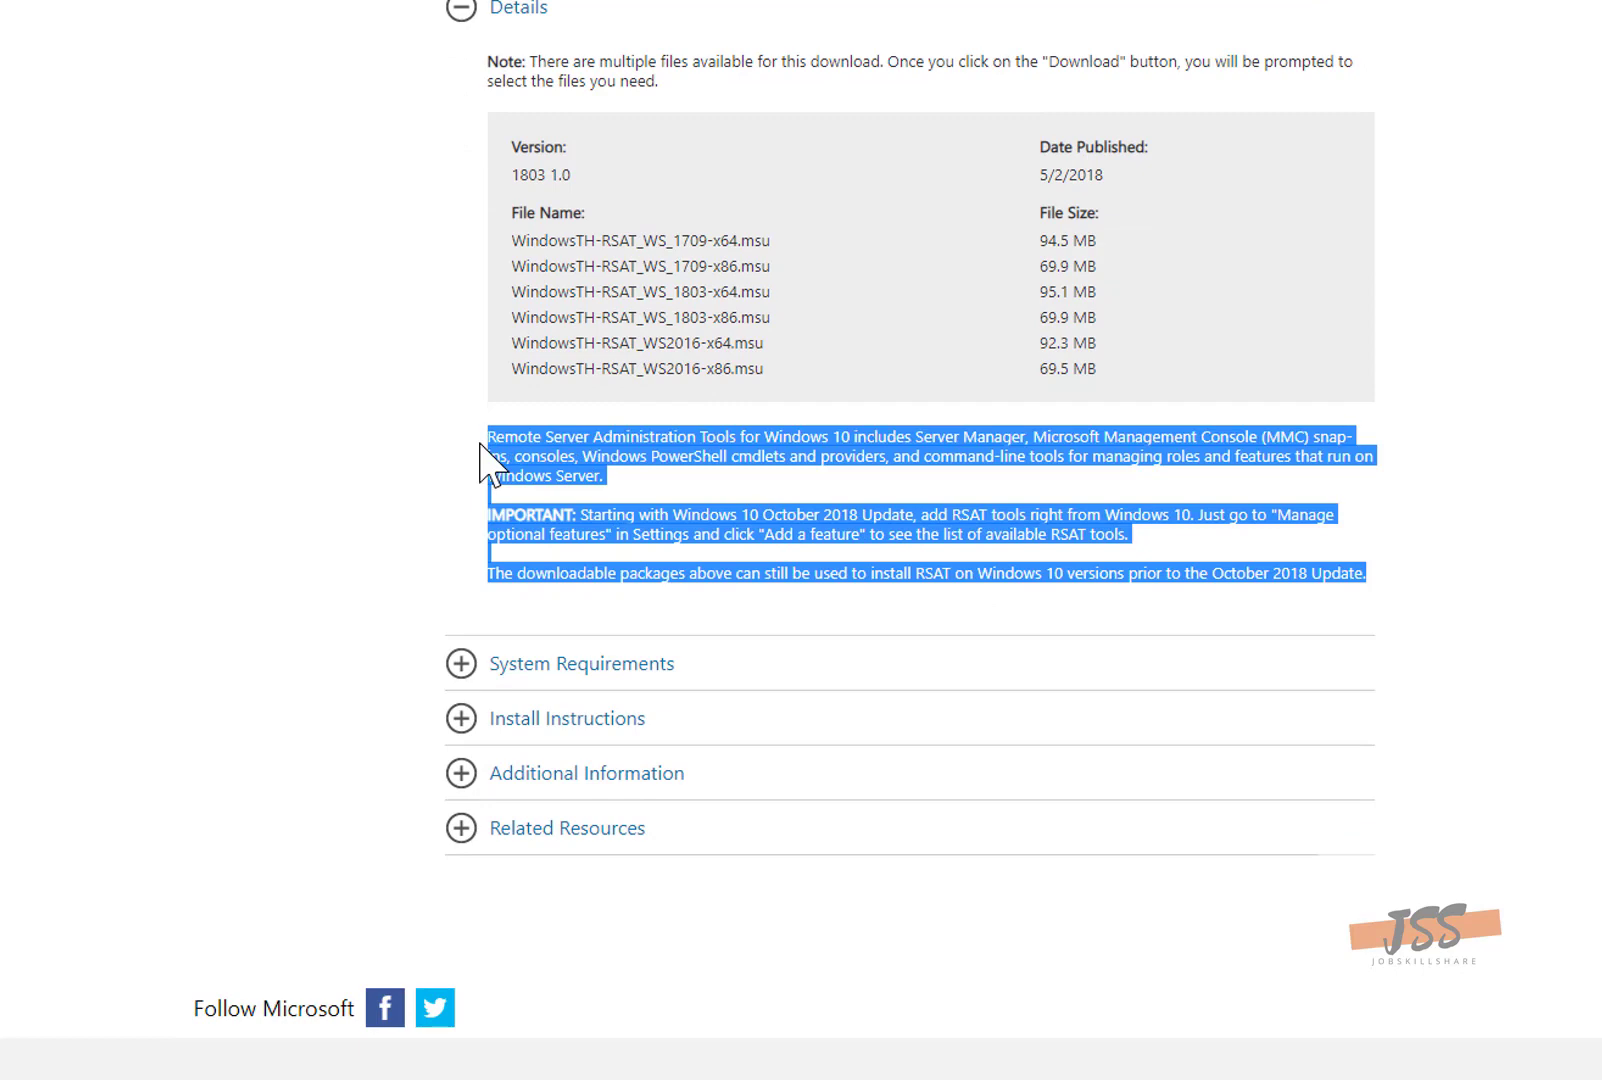
pyautogui.scroll(-1, 343, 511)
pyautogui.scroll(4, 343, 511)
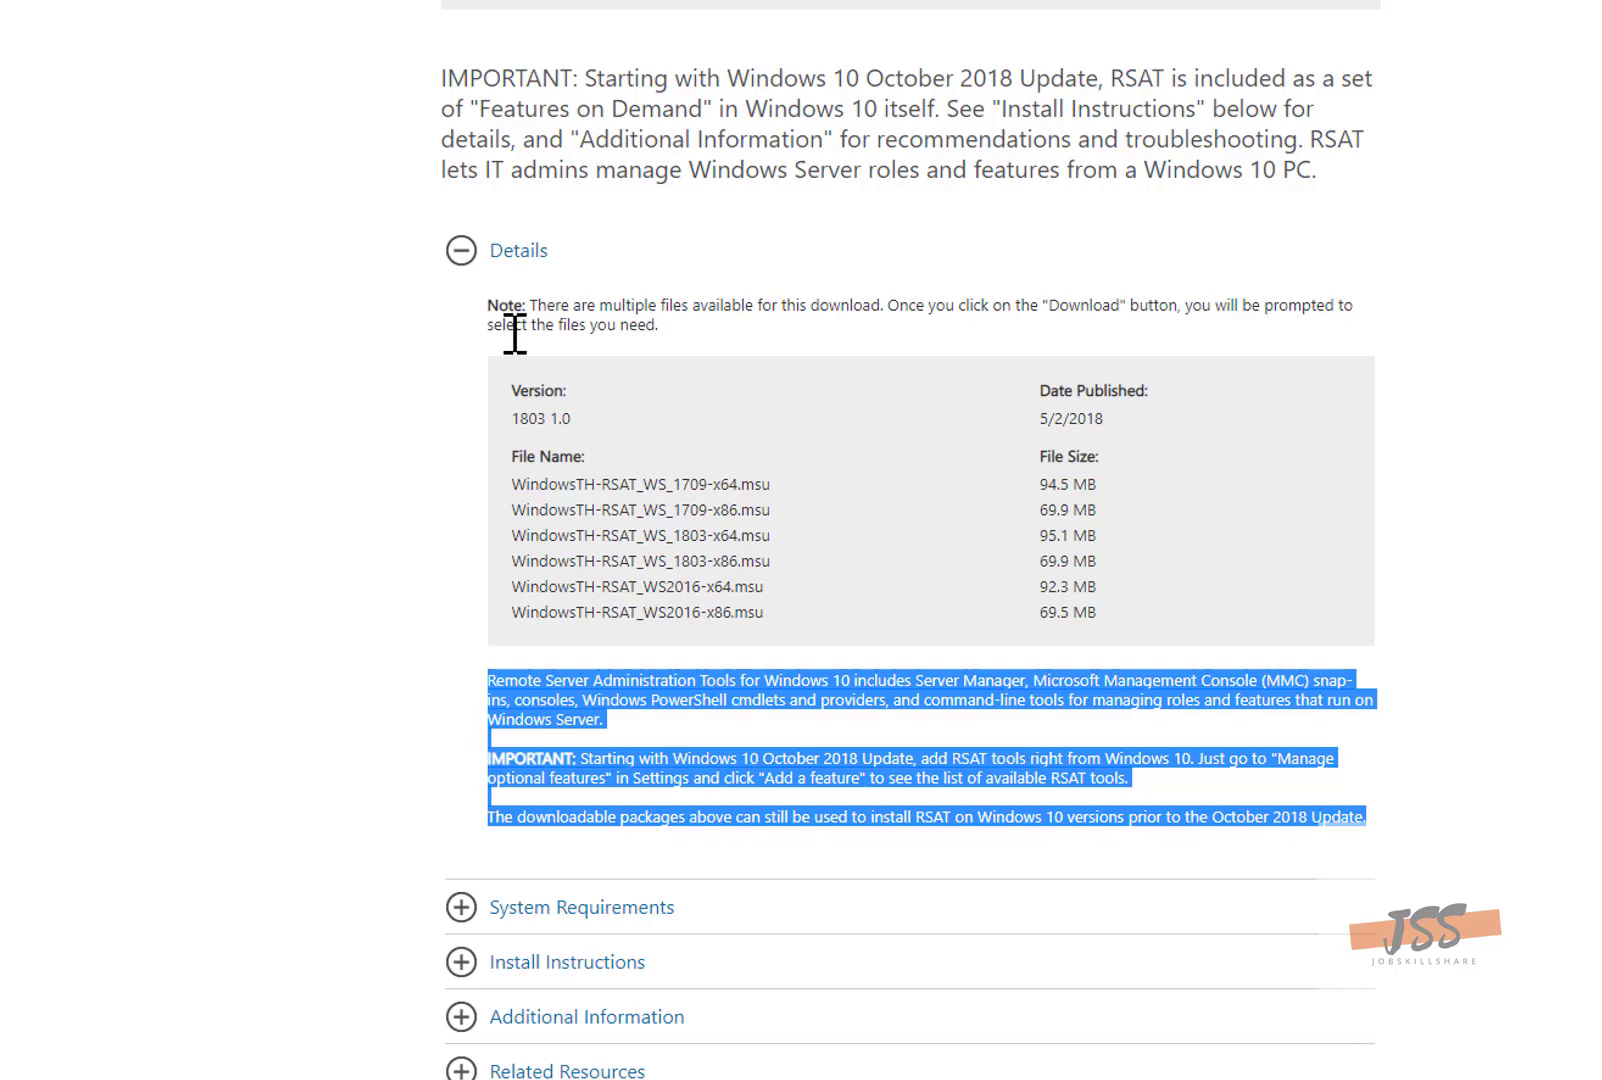
pyautogui.scroll(-4, 515, 330)
pyautogui.scroll(8, 515, 333)
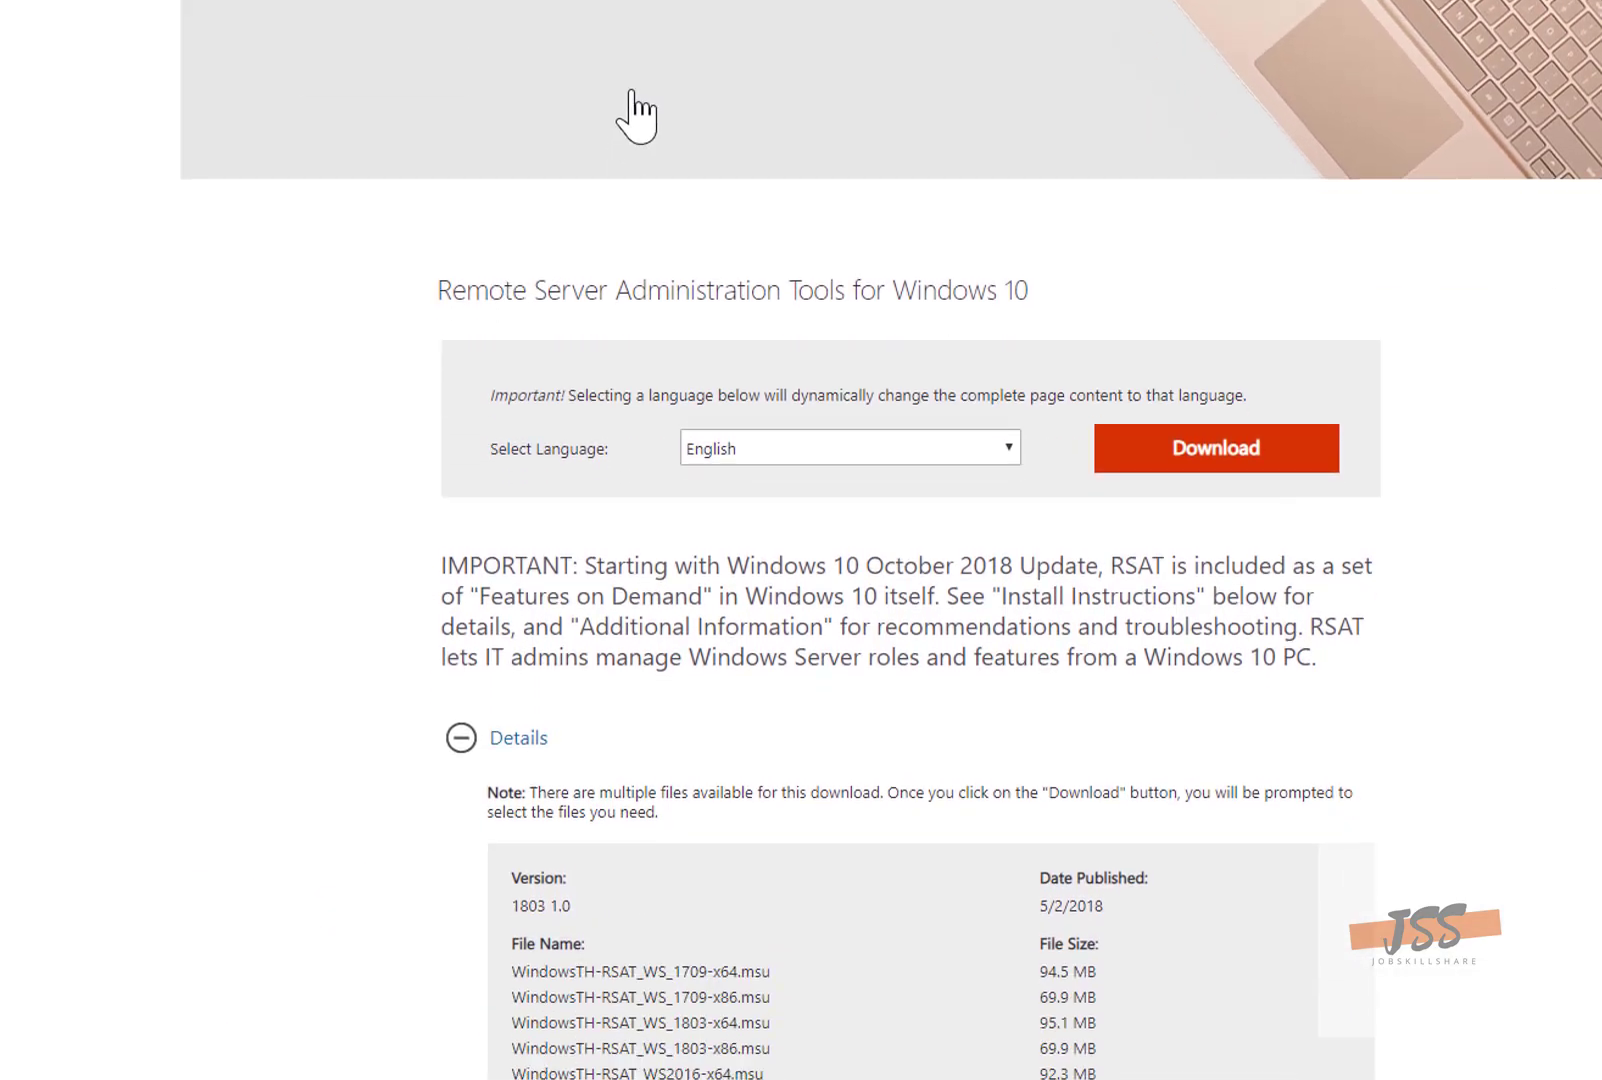
pyautogui.scroll(-5, 587, 243)
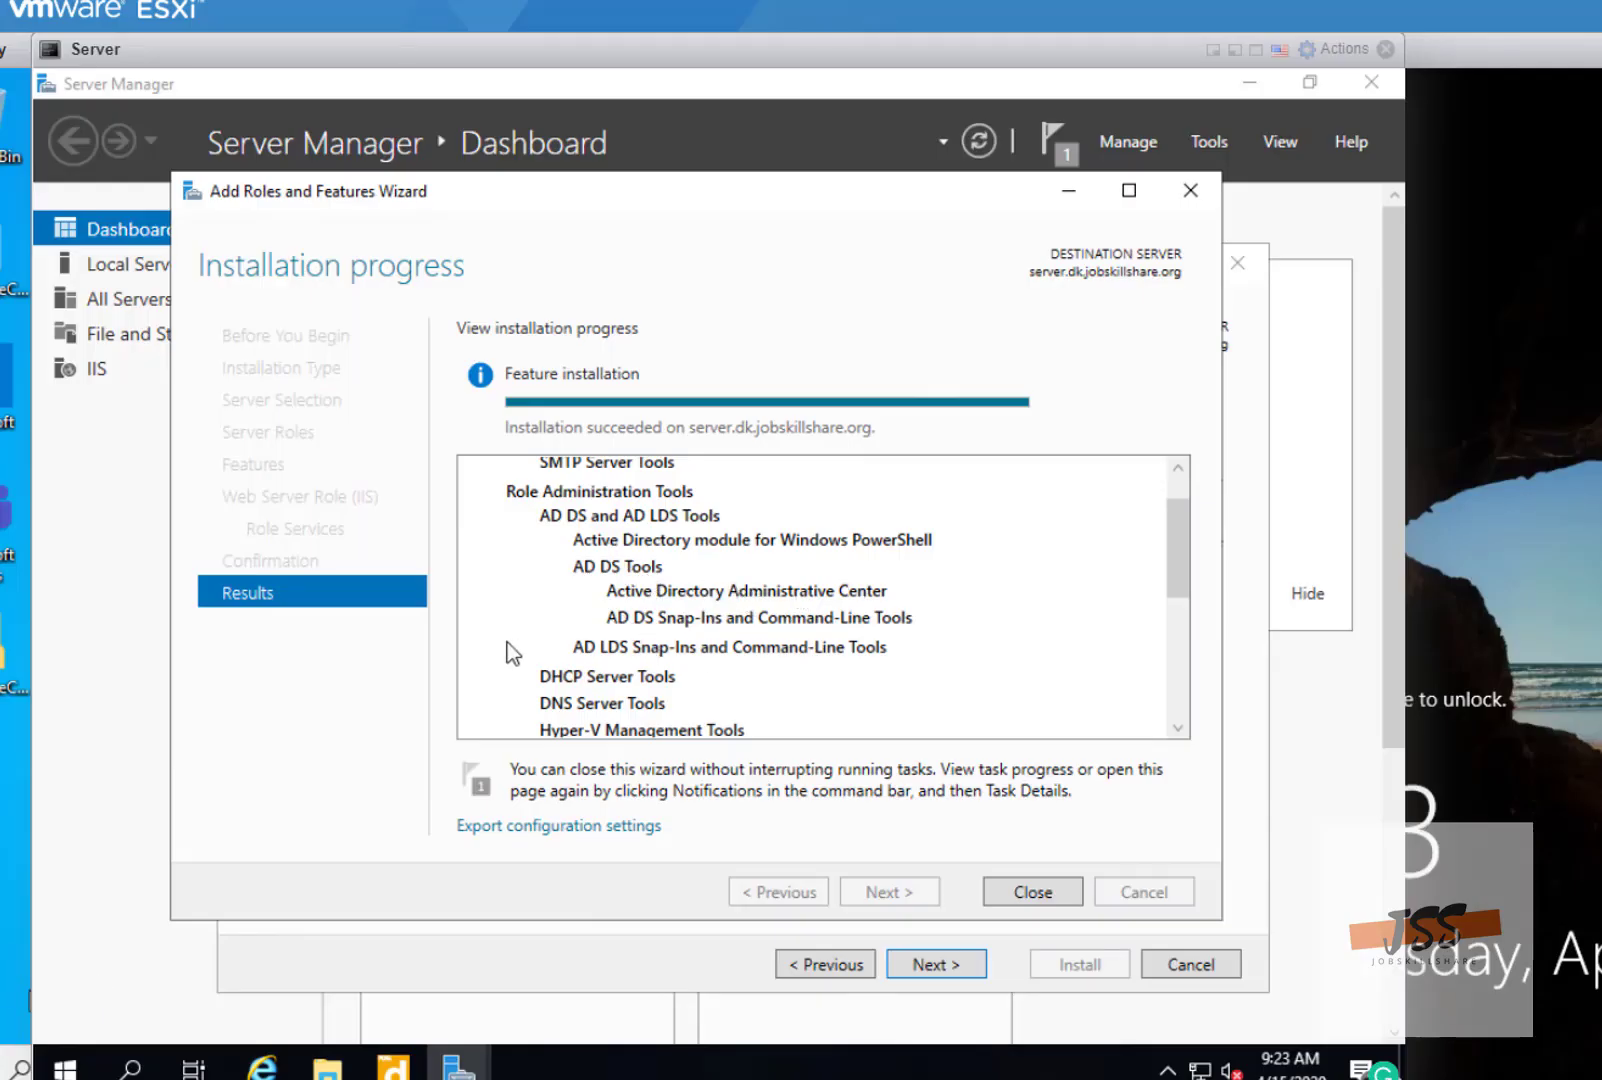
# - Close the finished installation and leftover Add Roles wizards, then review the Tools list for the new tools
pyautogui.click(1033, 893)
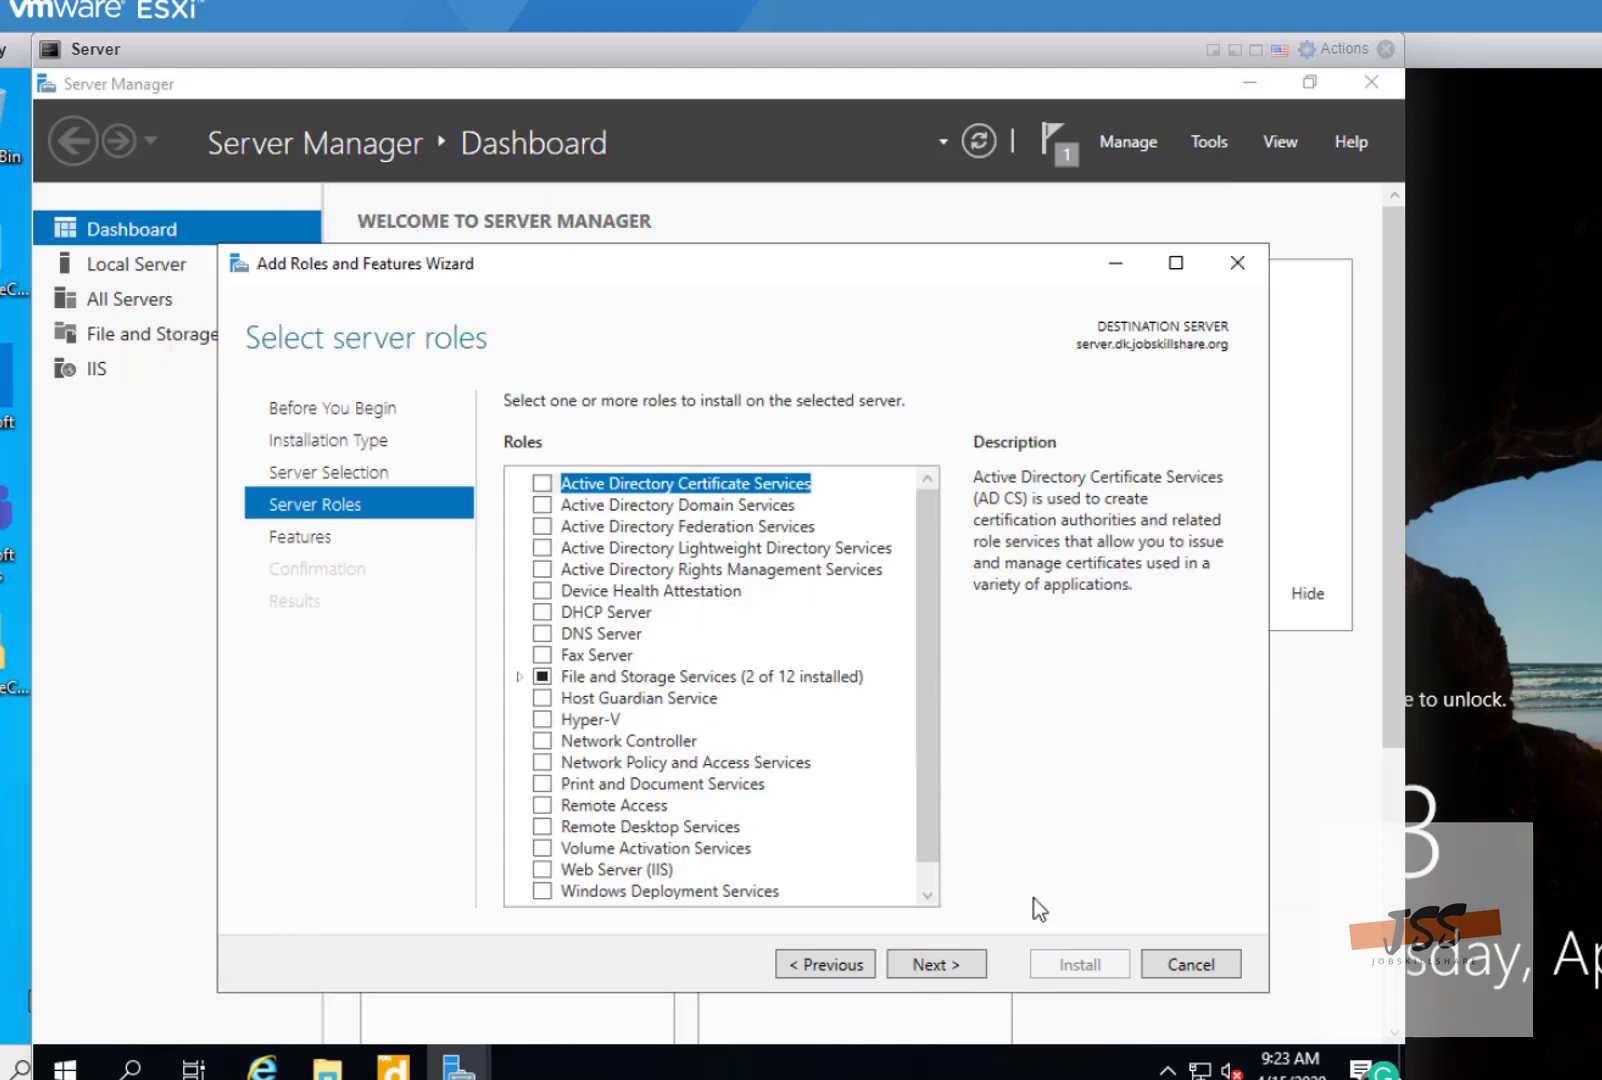
pyautogui.click(1181, 964)
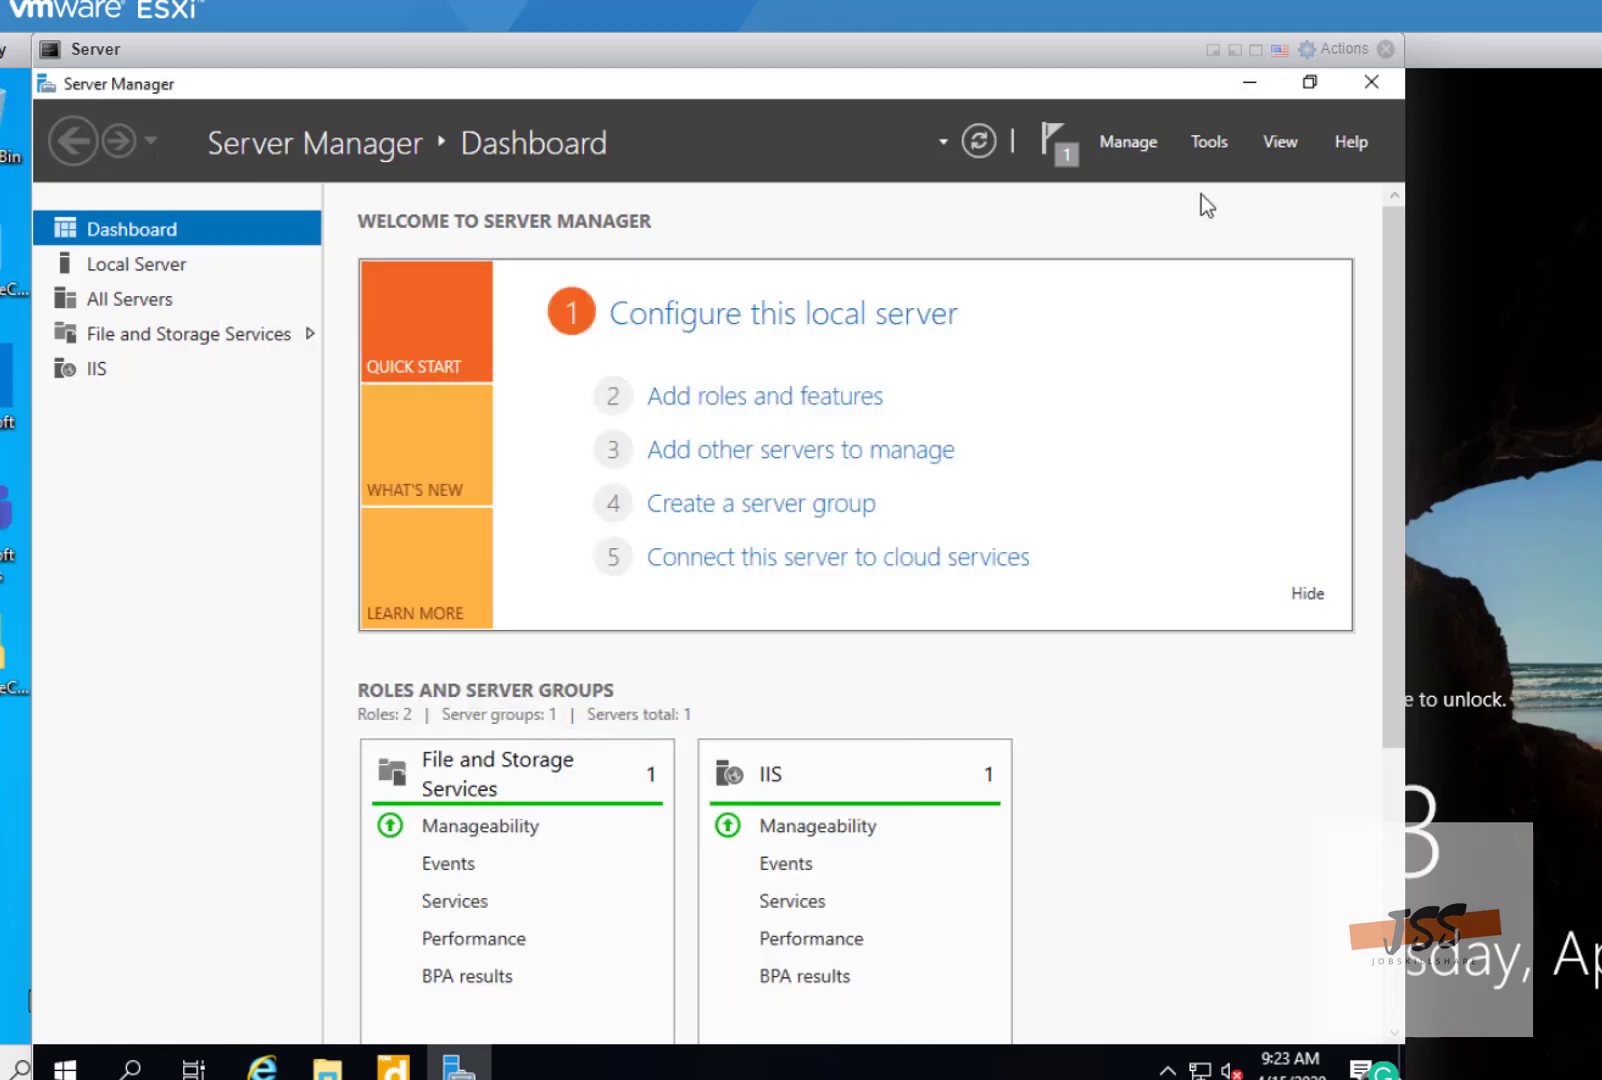
pyautogui.click(1204, 143)
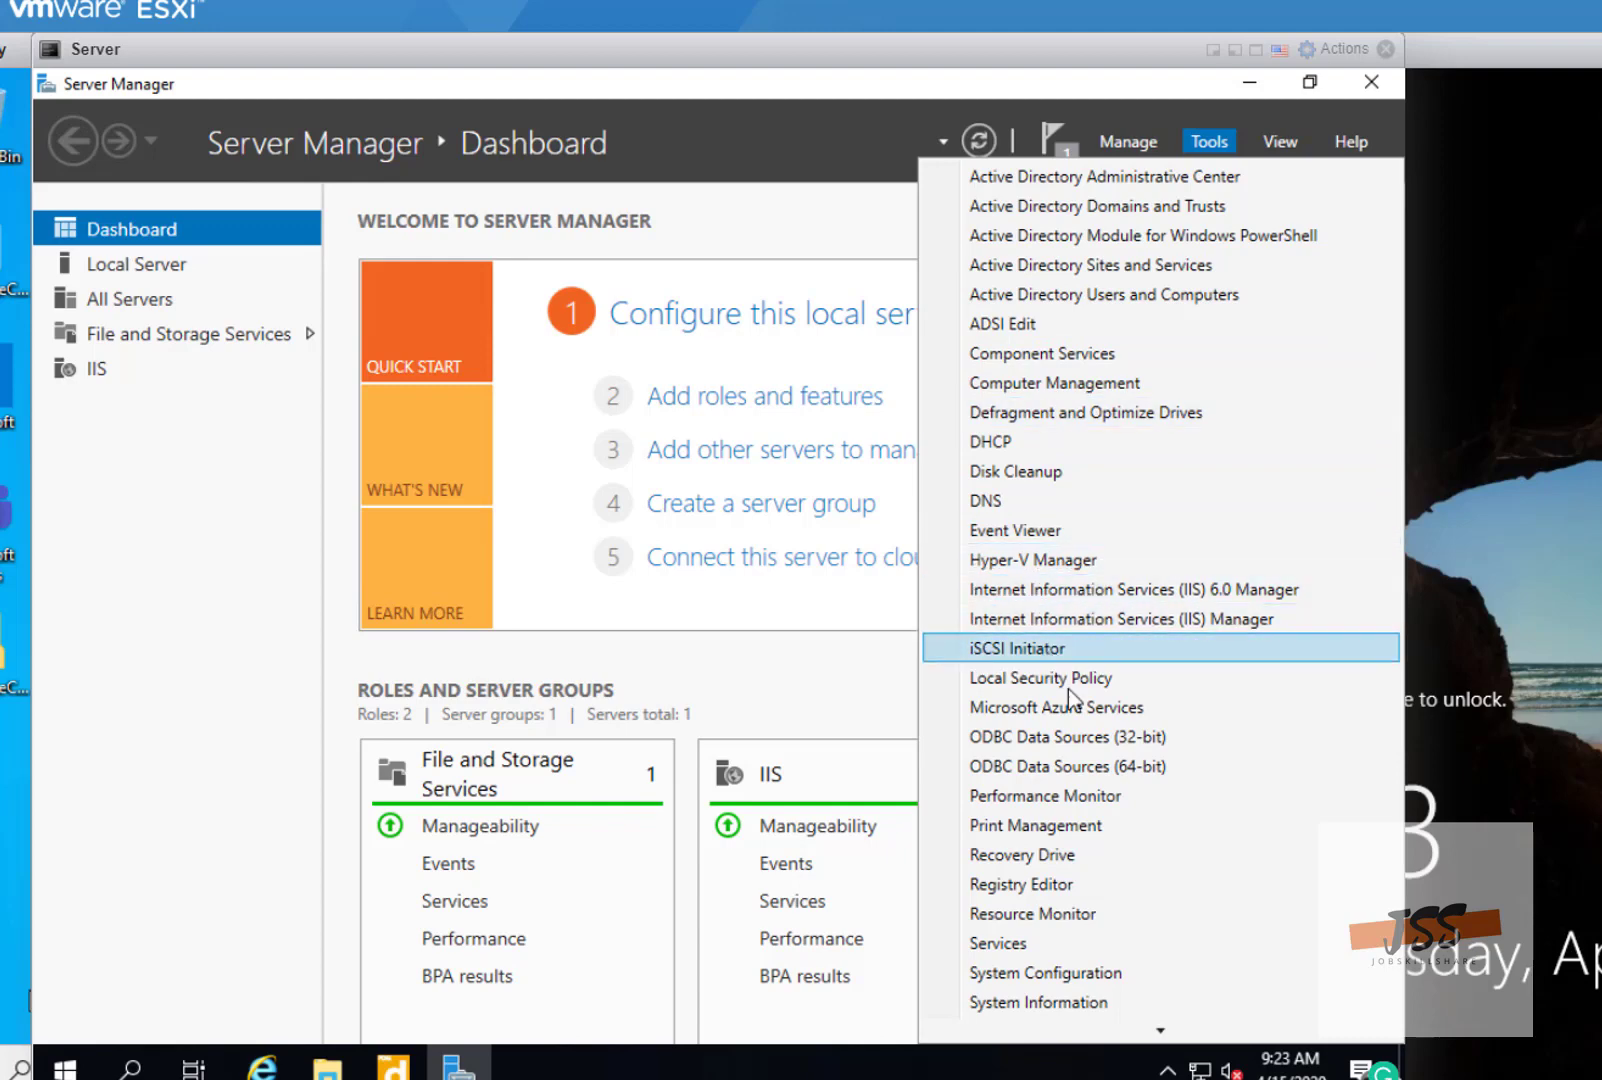
pyautogui.scroll(-3, 1050, 800)
pyautogui.scroll(2, 1048, 832)
pyautogui.scroll(-2, 1044, 830)
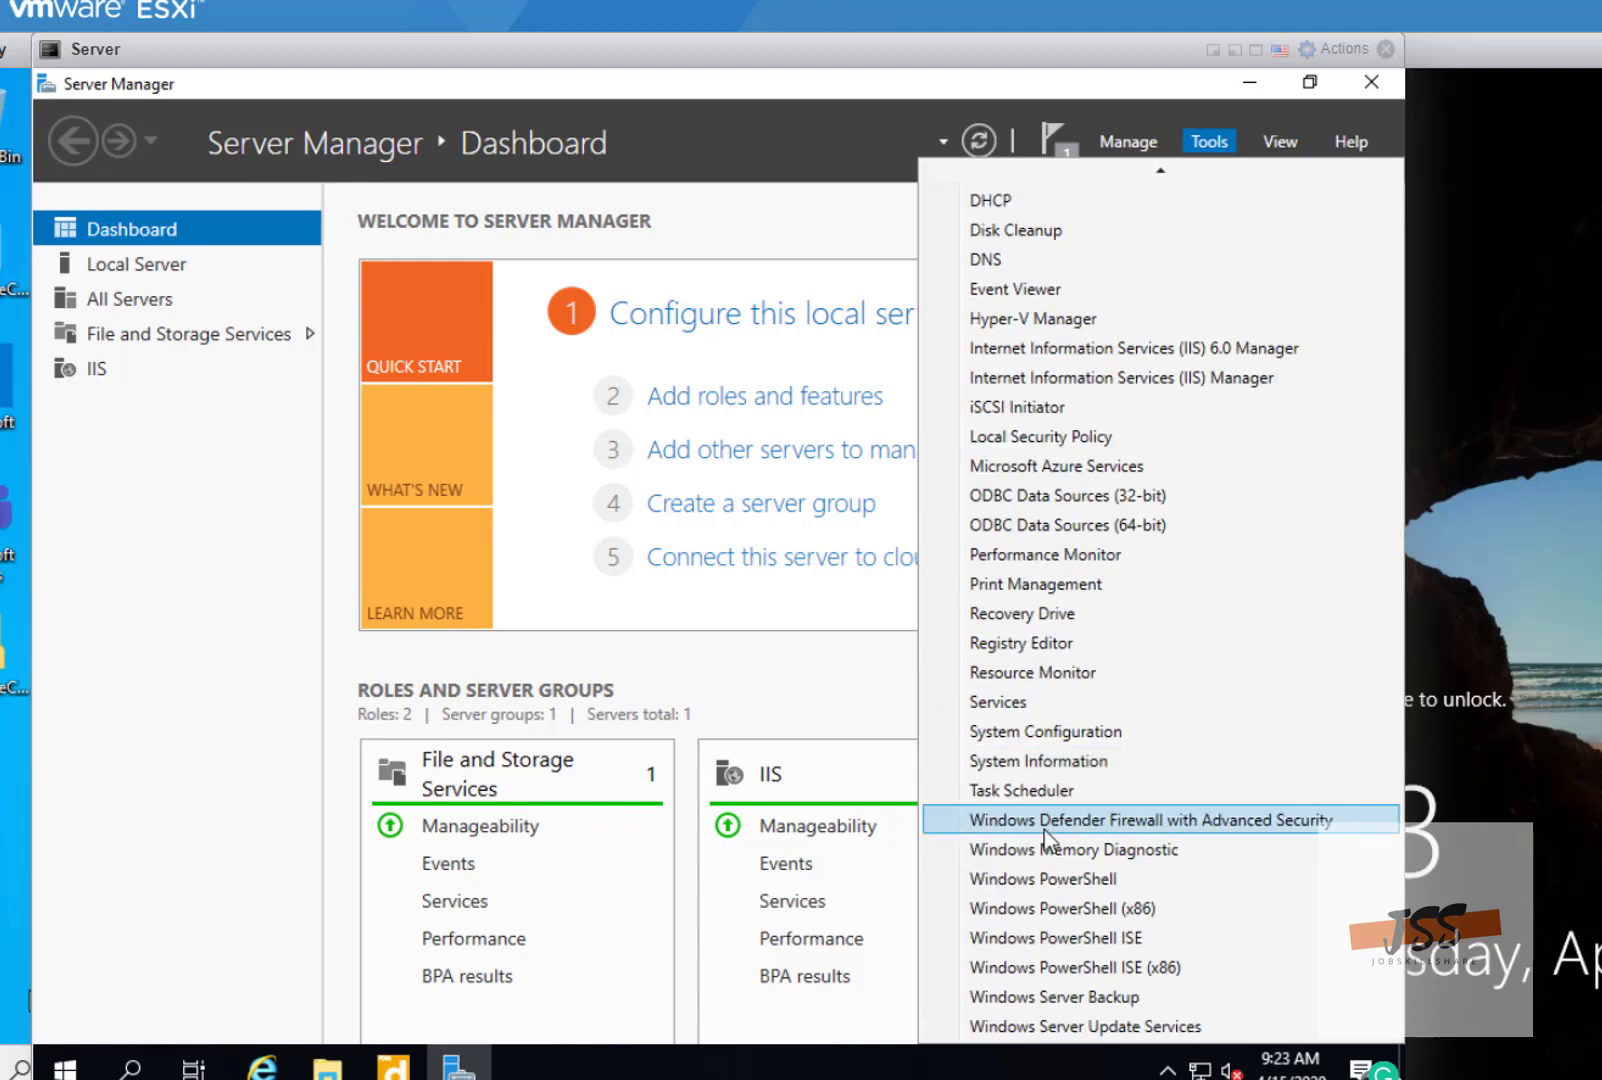
pyautogui.scroll(3, 1044, 830)
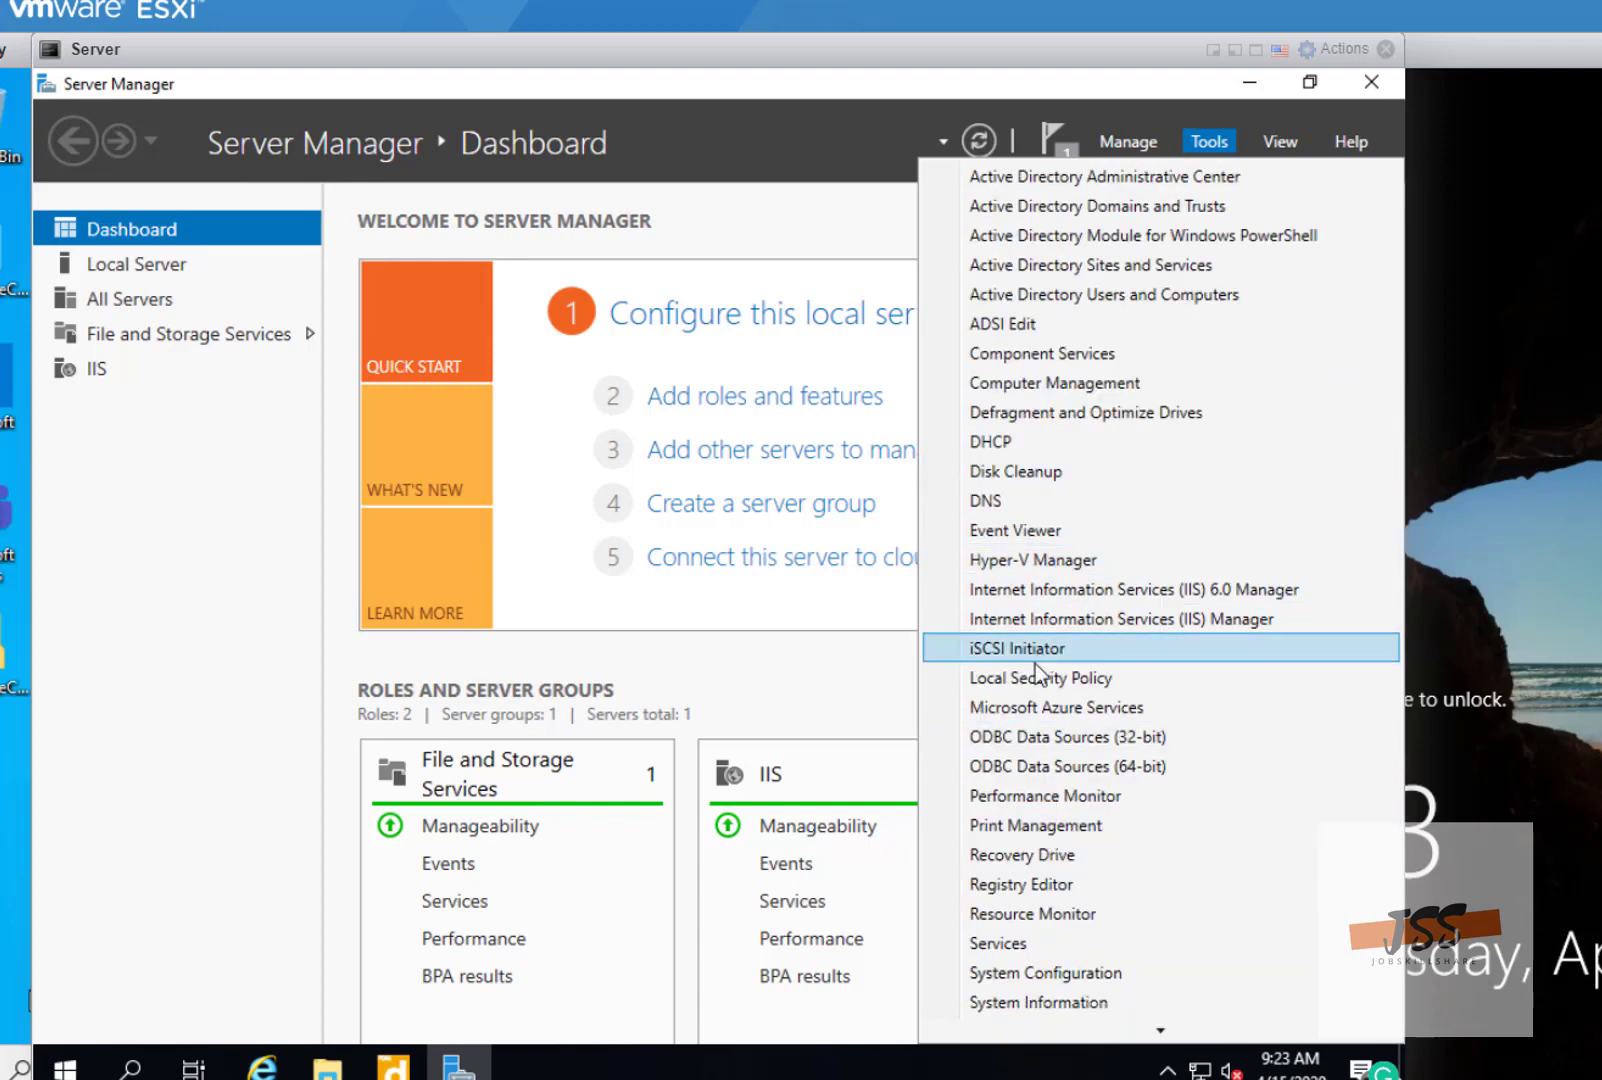
pyautogui.click(875, 151)
# - Reopen the RSAT installation progress from the notifications flag and close it
pyautogui.click(1058, 145)
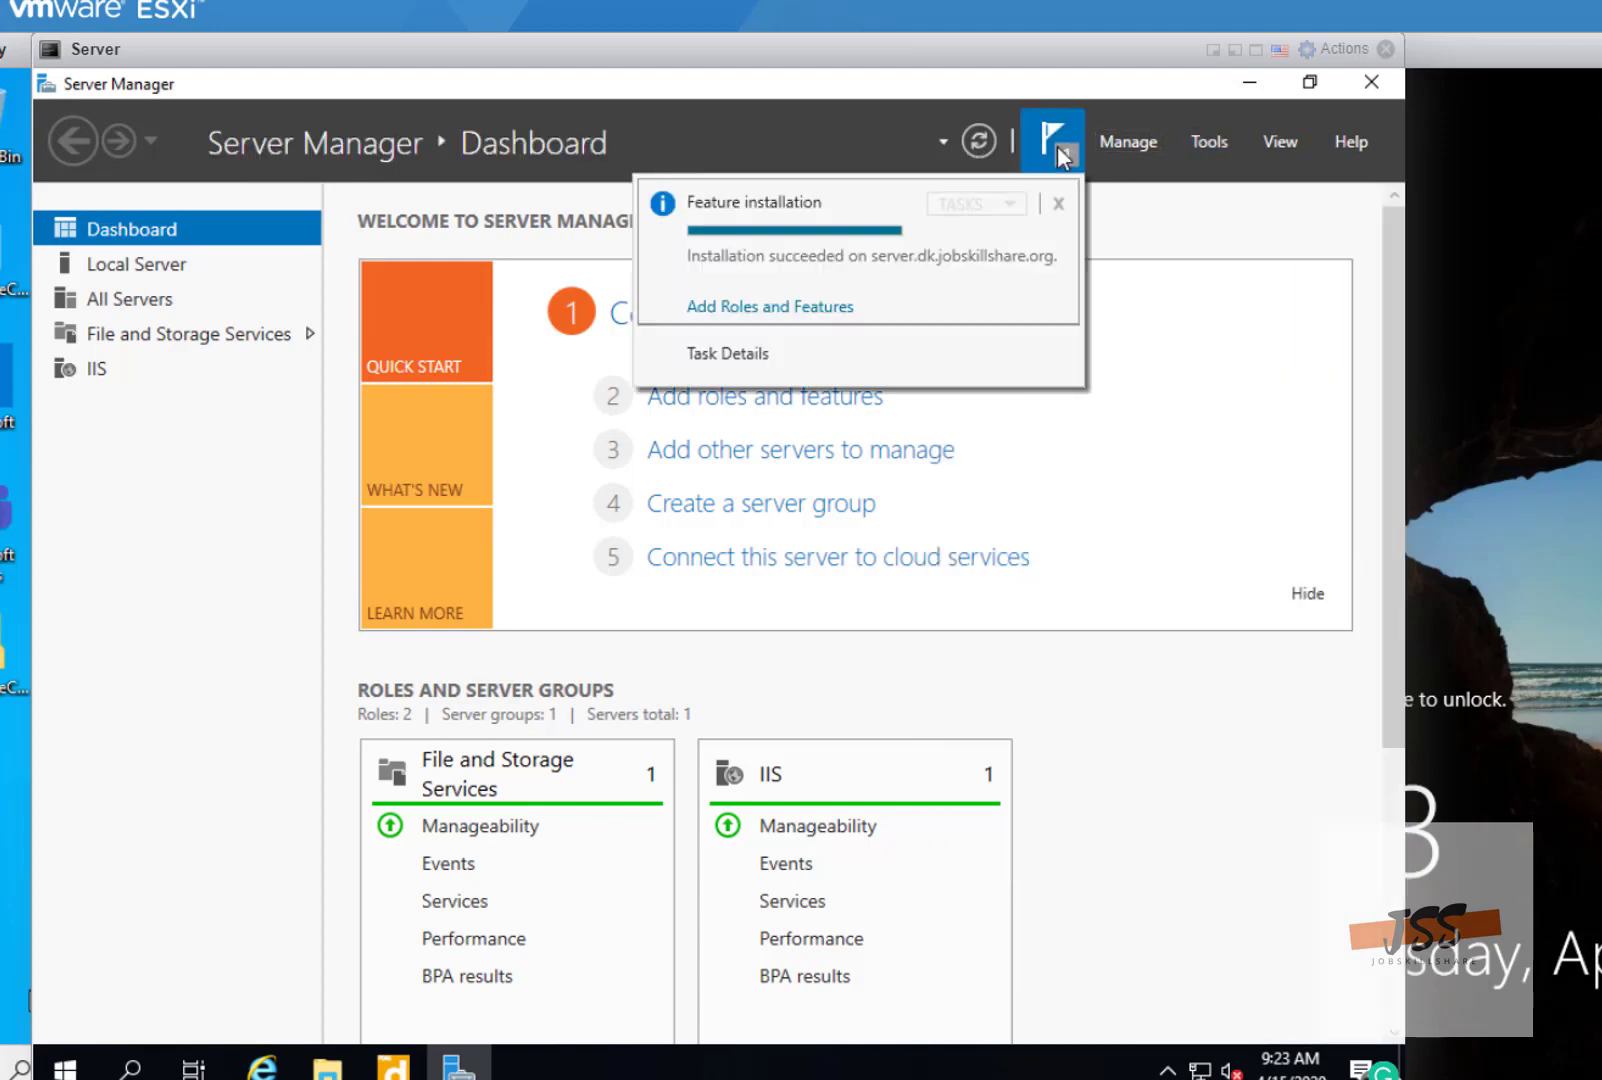
pyautogui.click(782, 304)
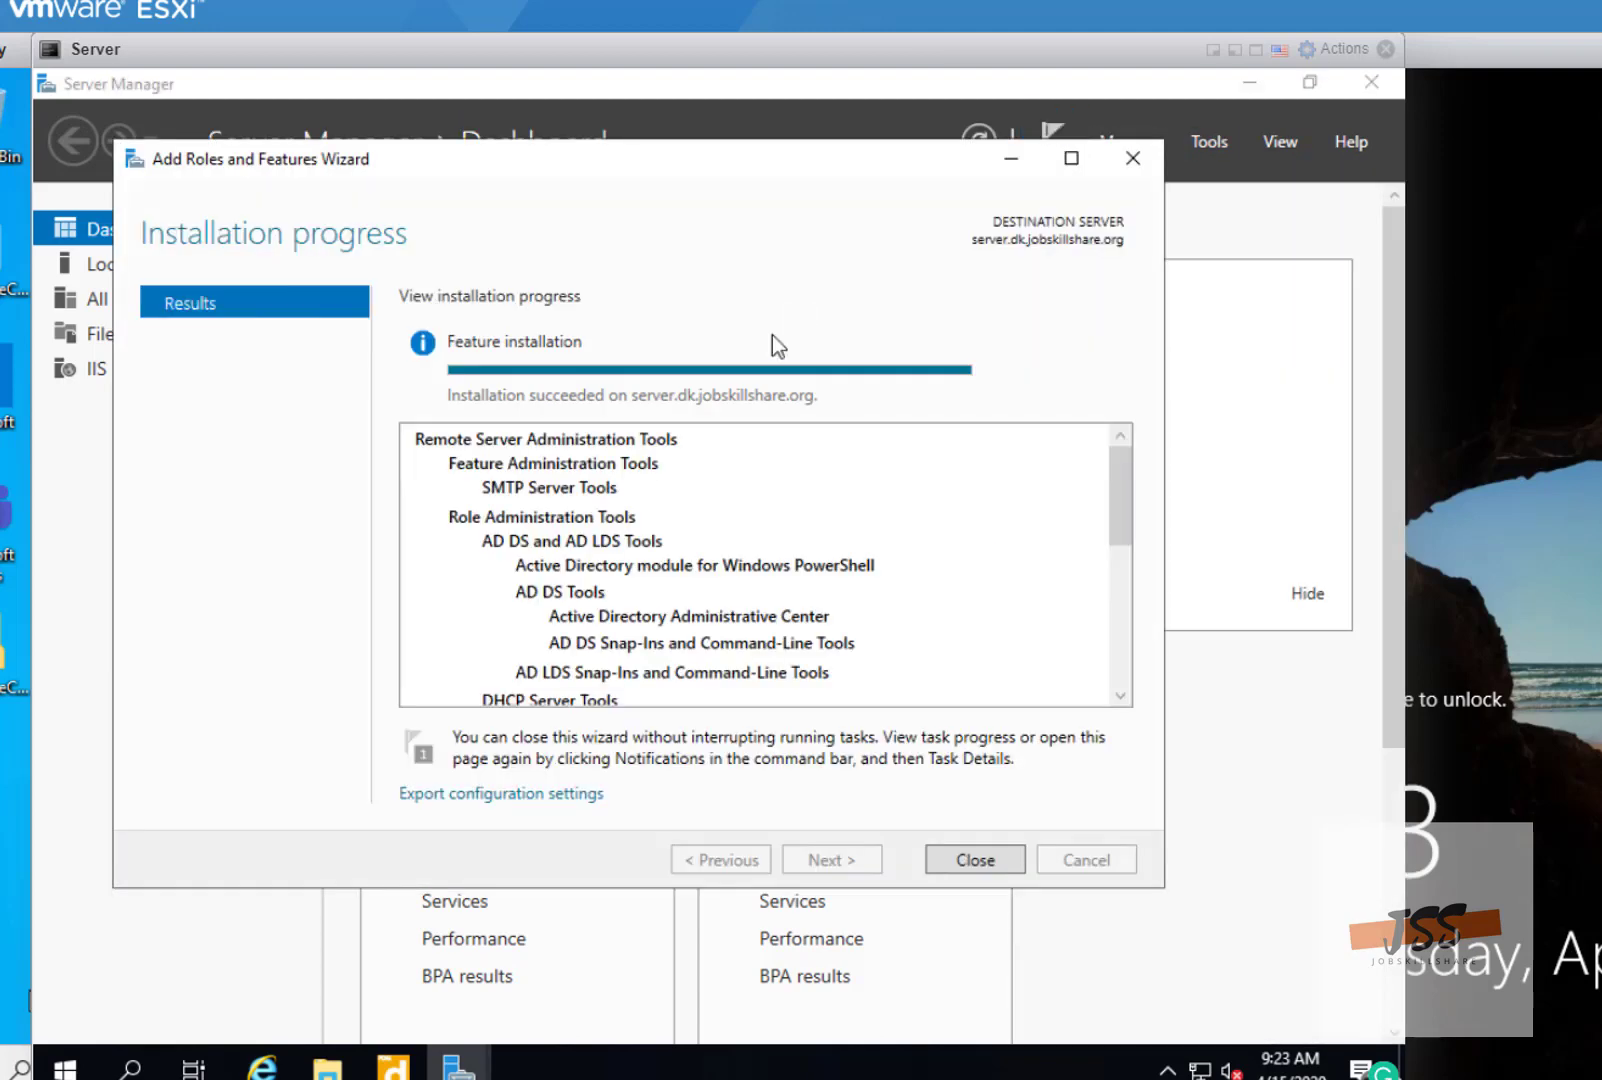
pyautogui.click(962, 858)
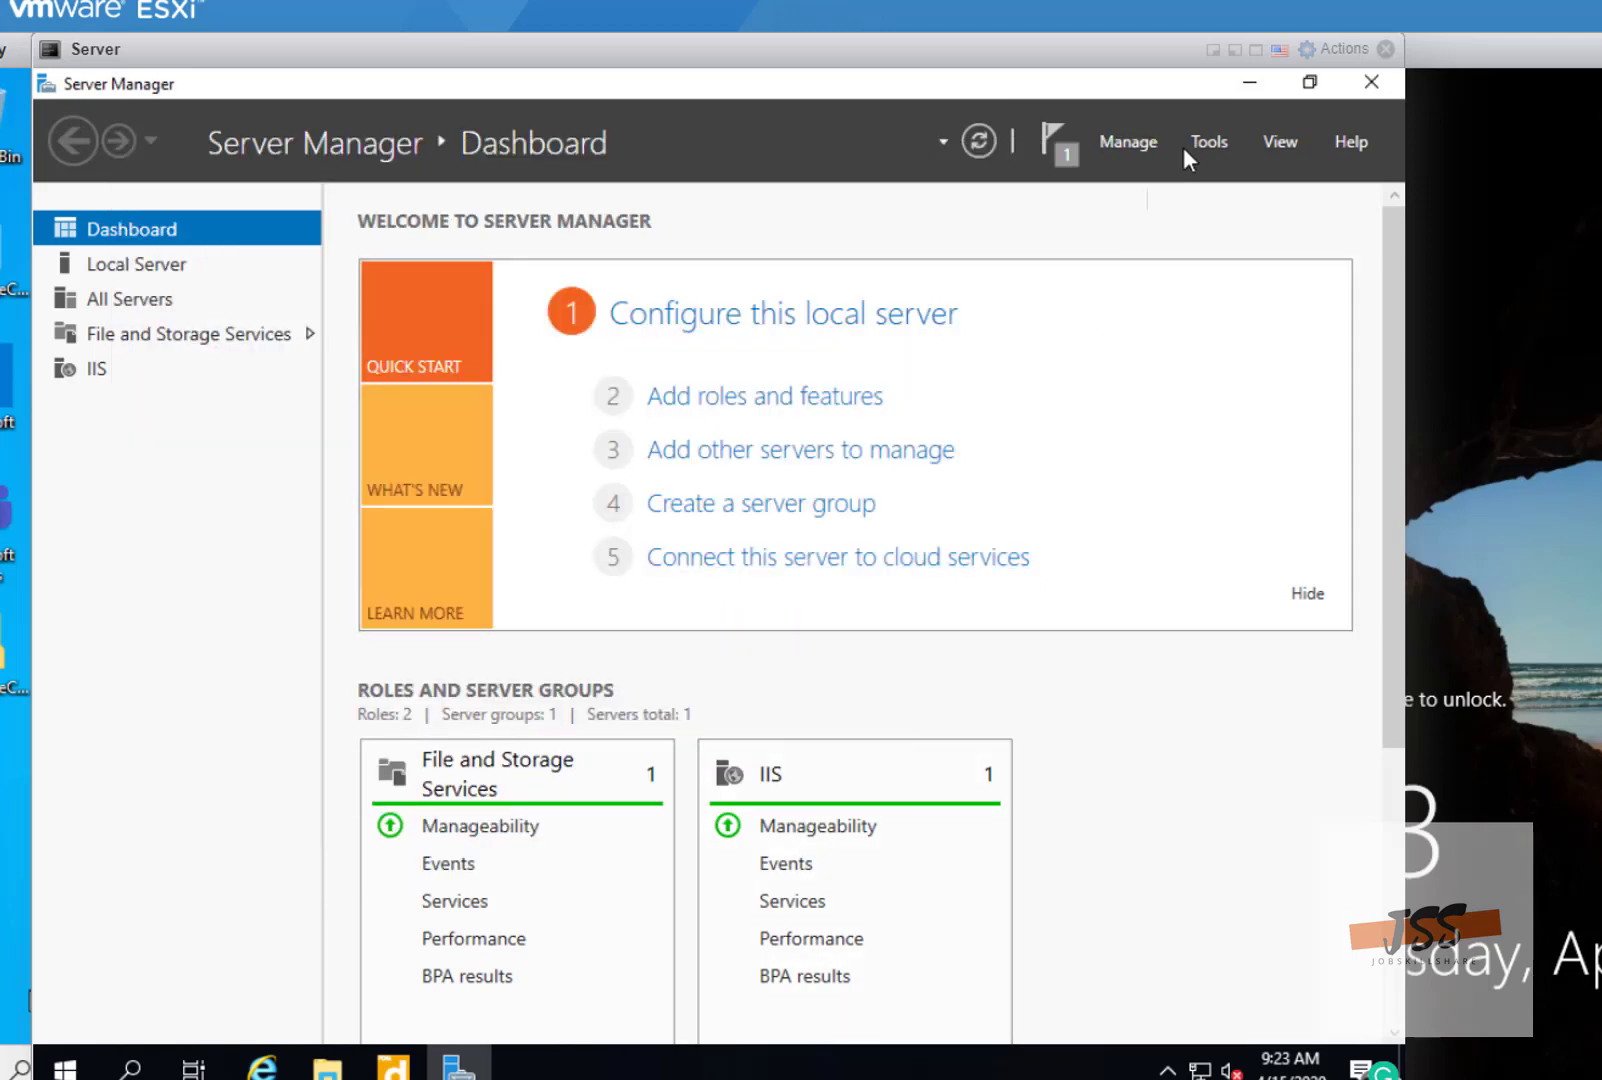
# - Run Add Roles and Features, tick Group Policy Management under Features, and install it
pyautogui.click(1121, 144)
pyautogui.click(1135, 178)
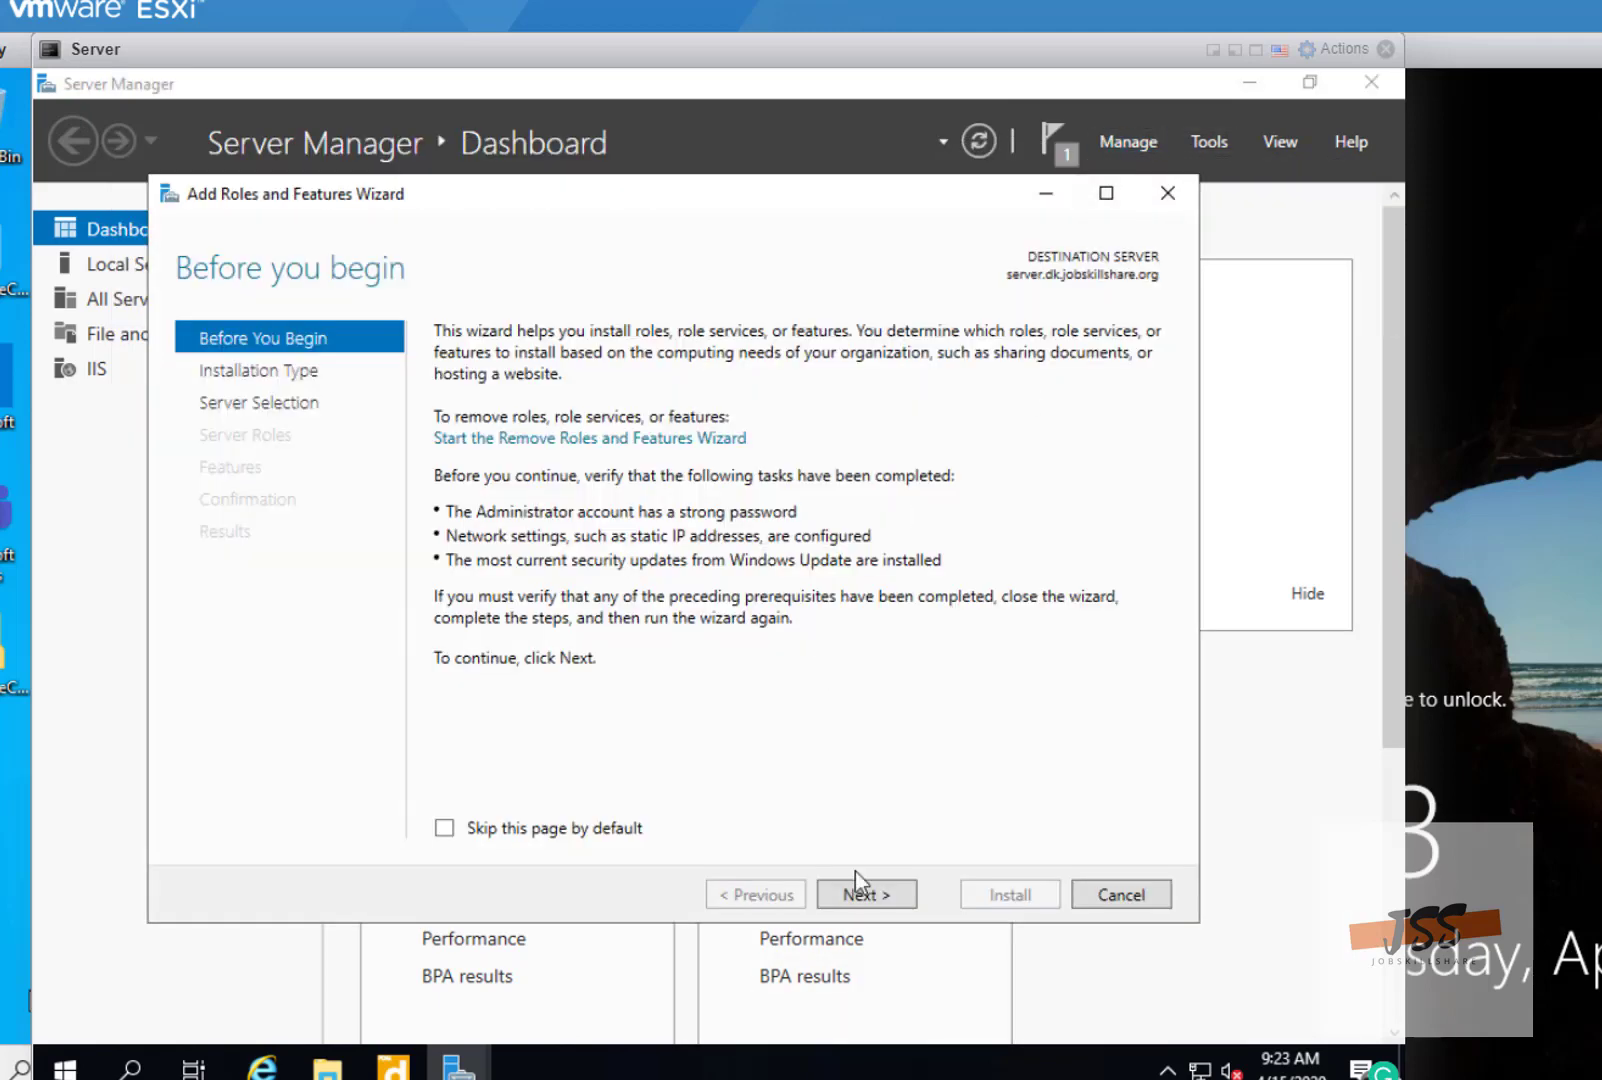
pyautogui.click(866, 894)
pyautogui.click(866, 894)
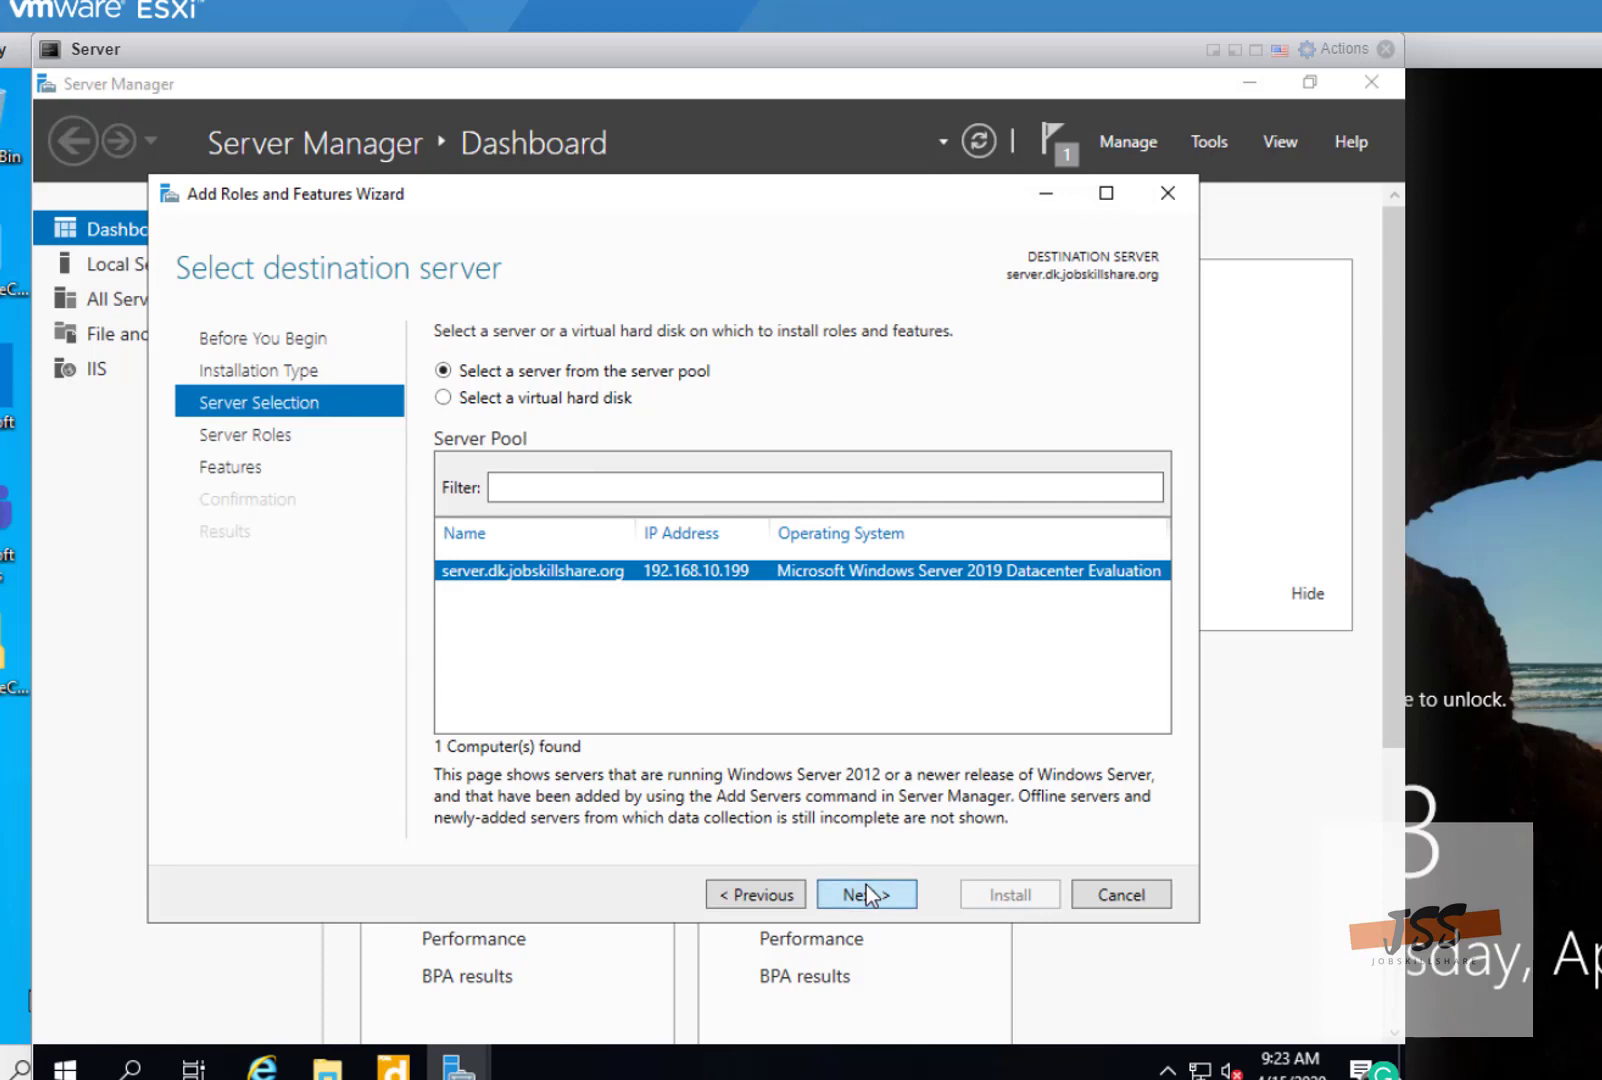
pyautogui.click(866, 894)
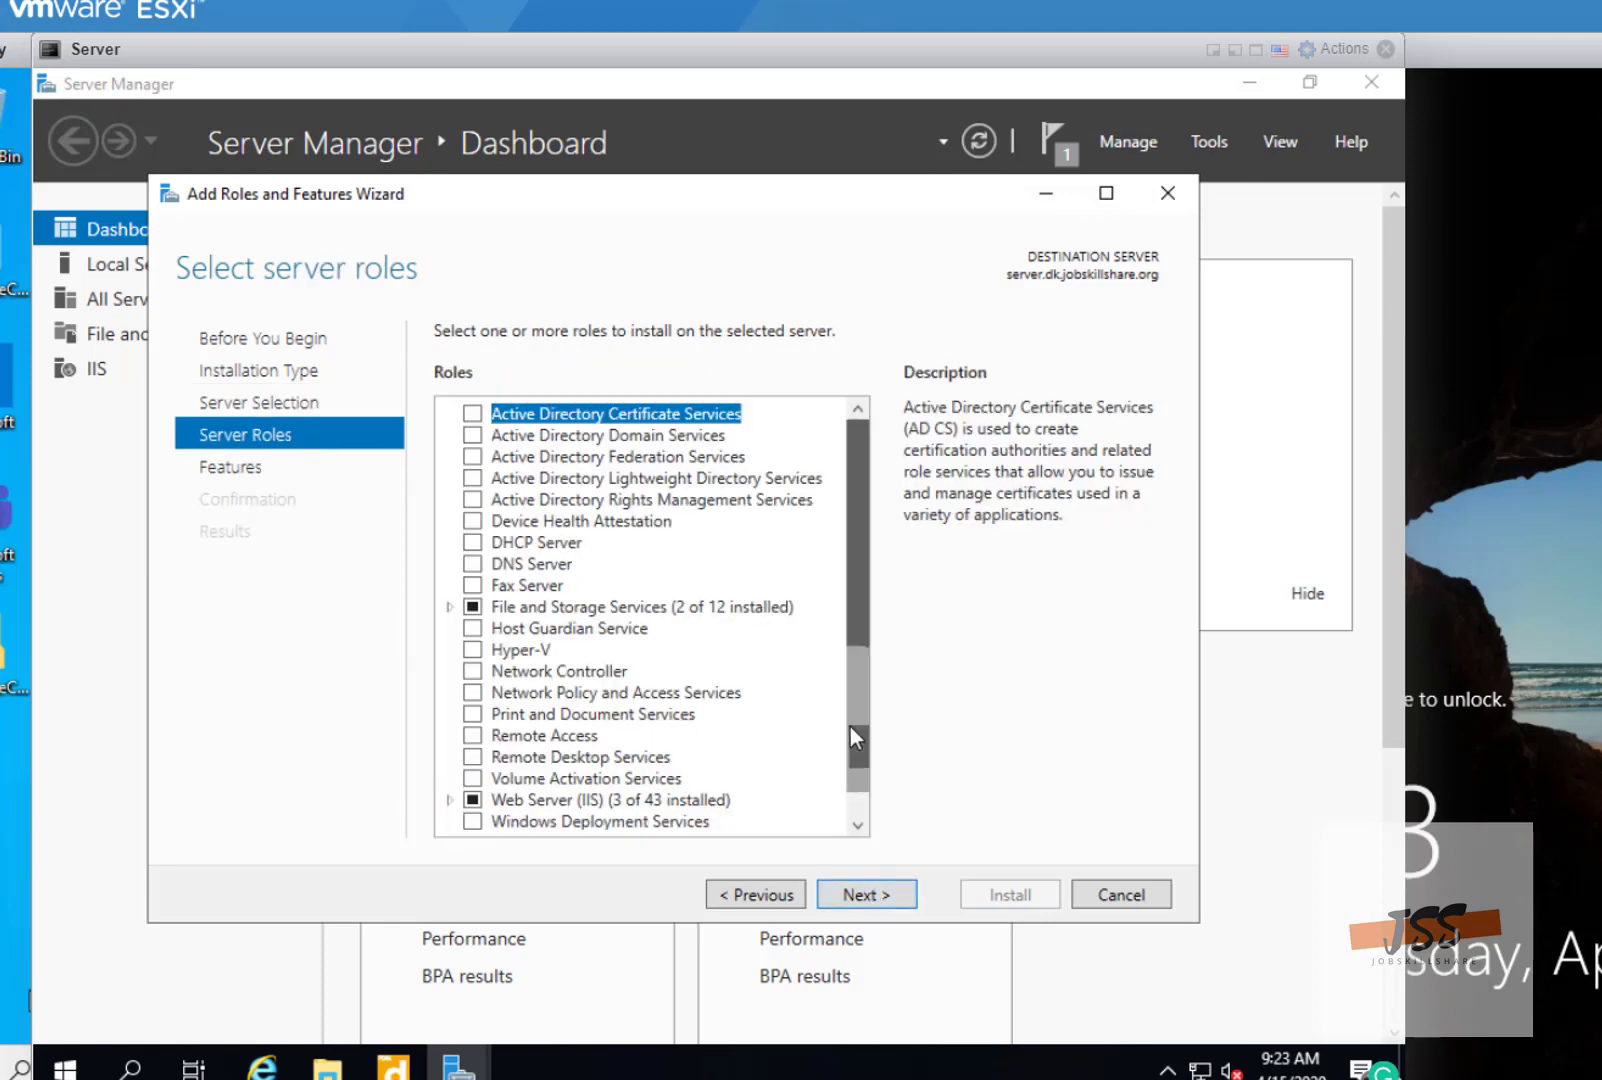
pyautogui.scroll(-1, 850, 727)
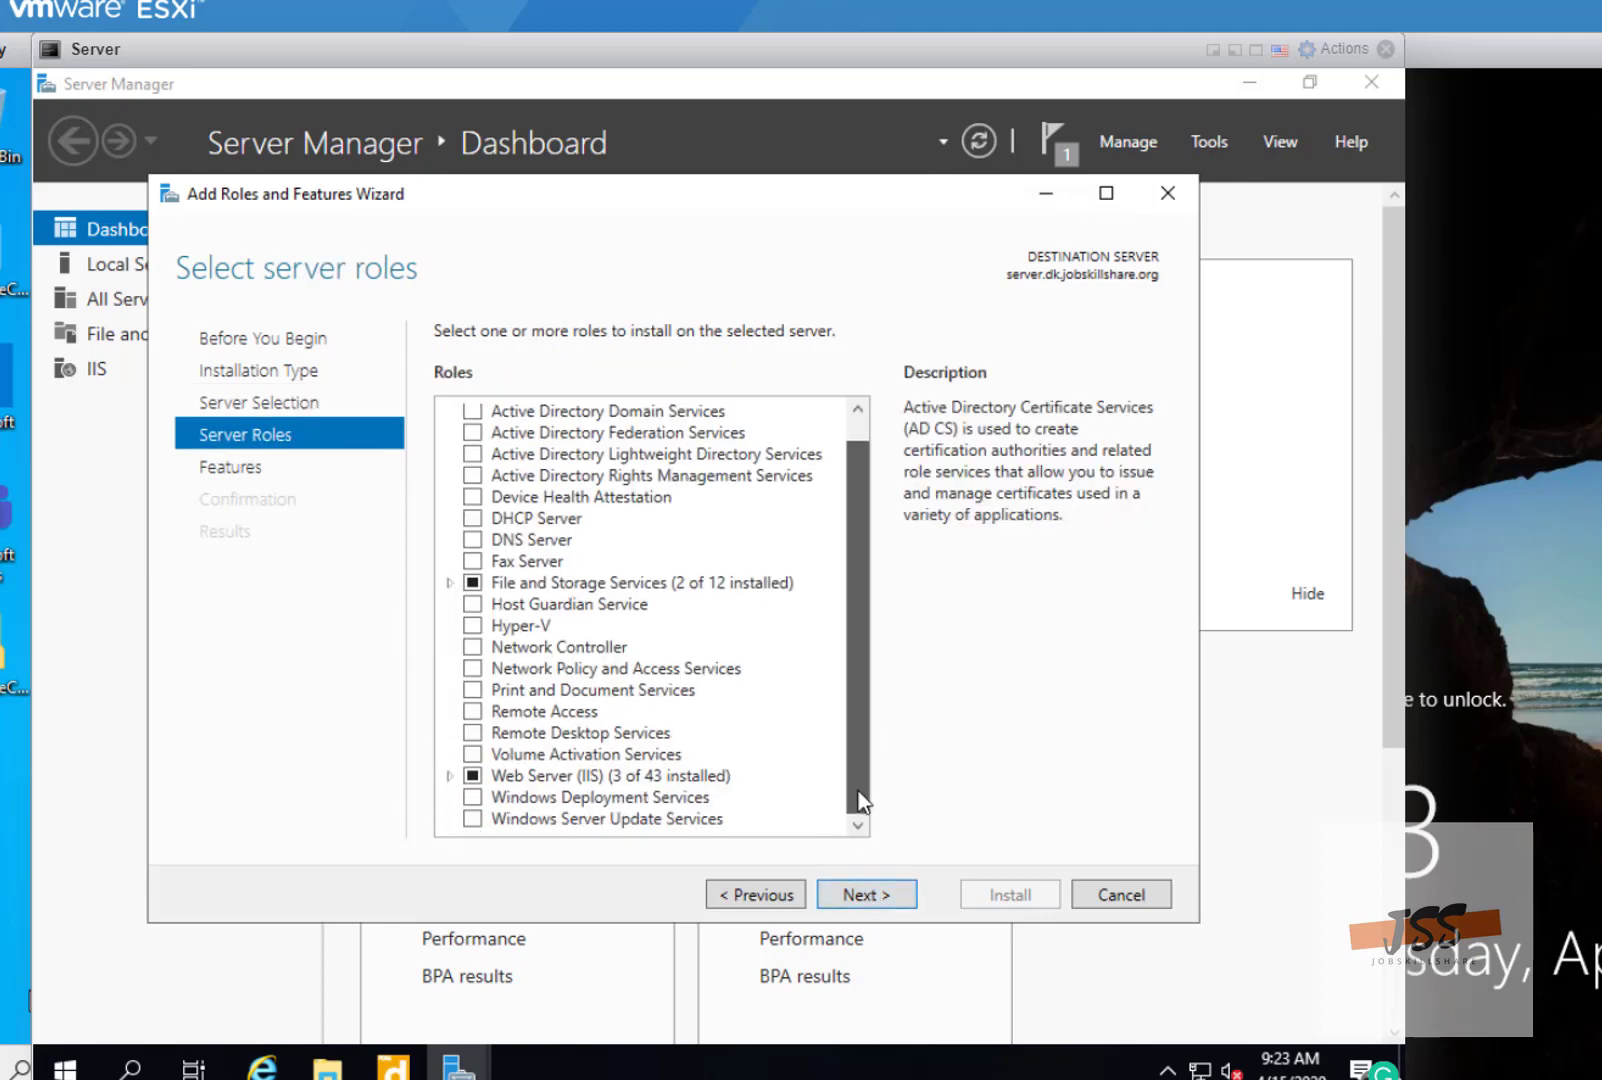
pyautogui.click(884, 900)
pyautogui.moveTo(862, 481); pyautogui.dragTo(862, 551)
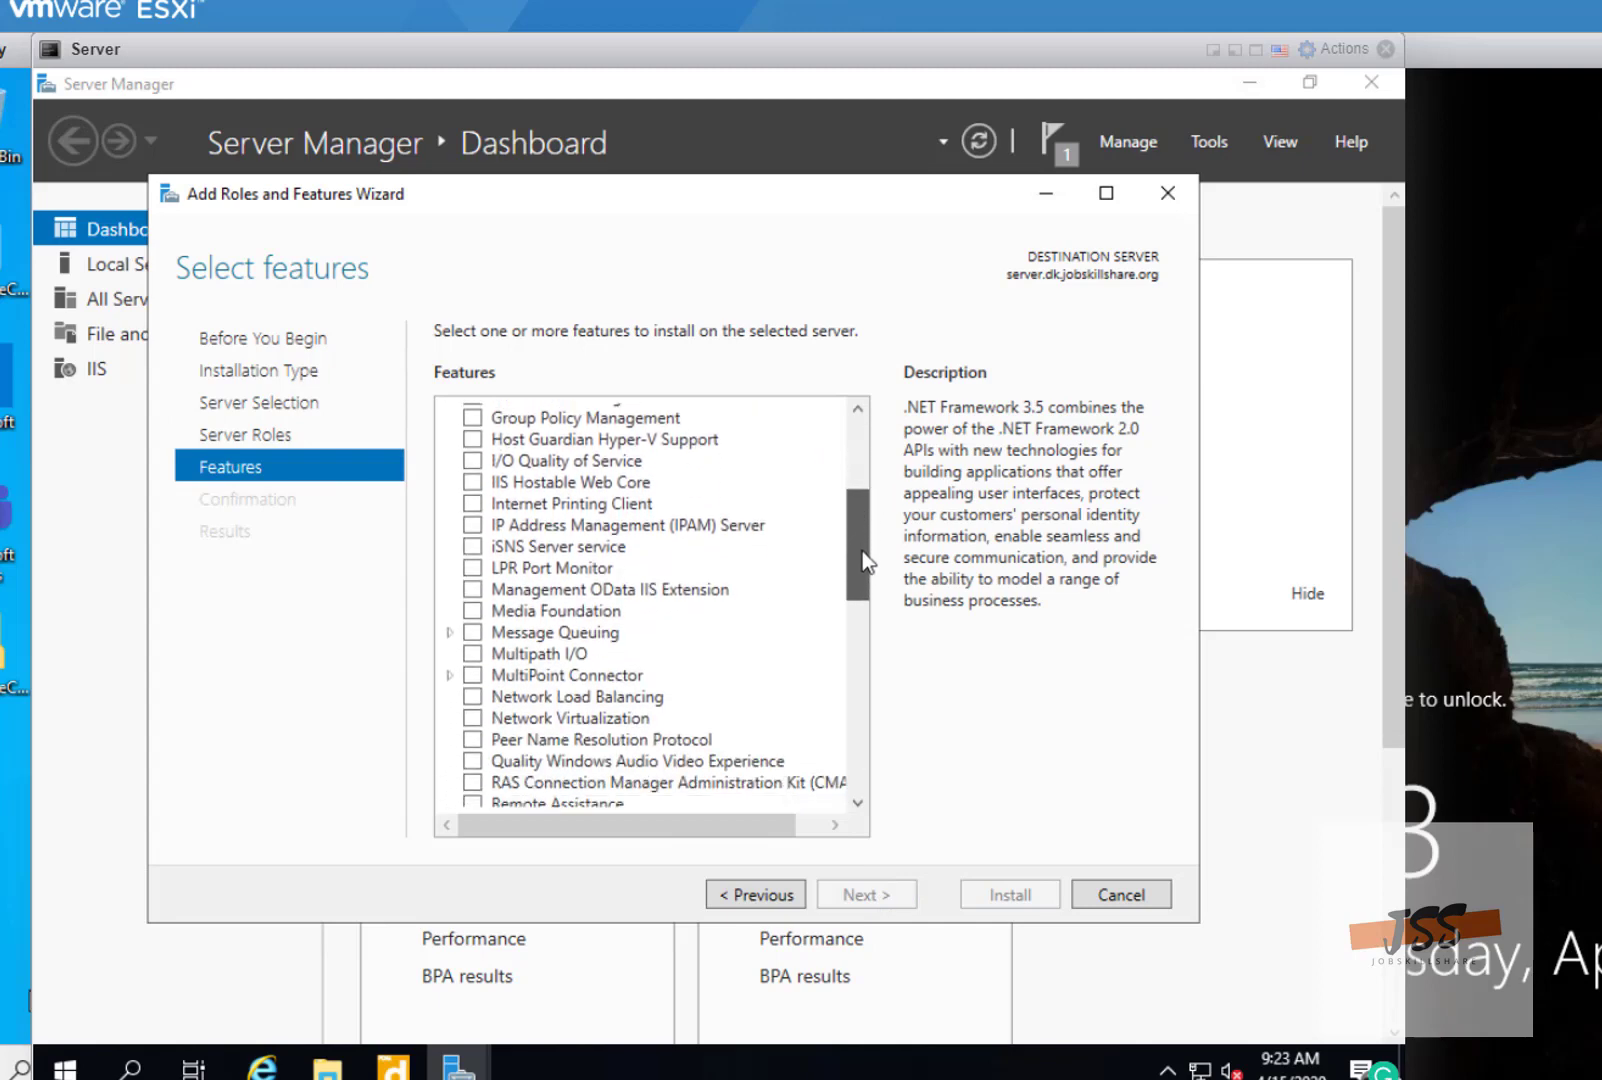
pyautogui.click(472, 418)
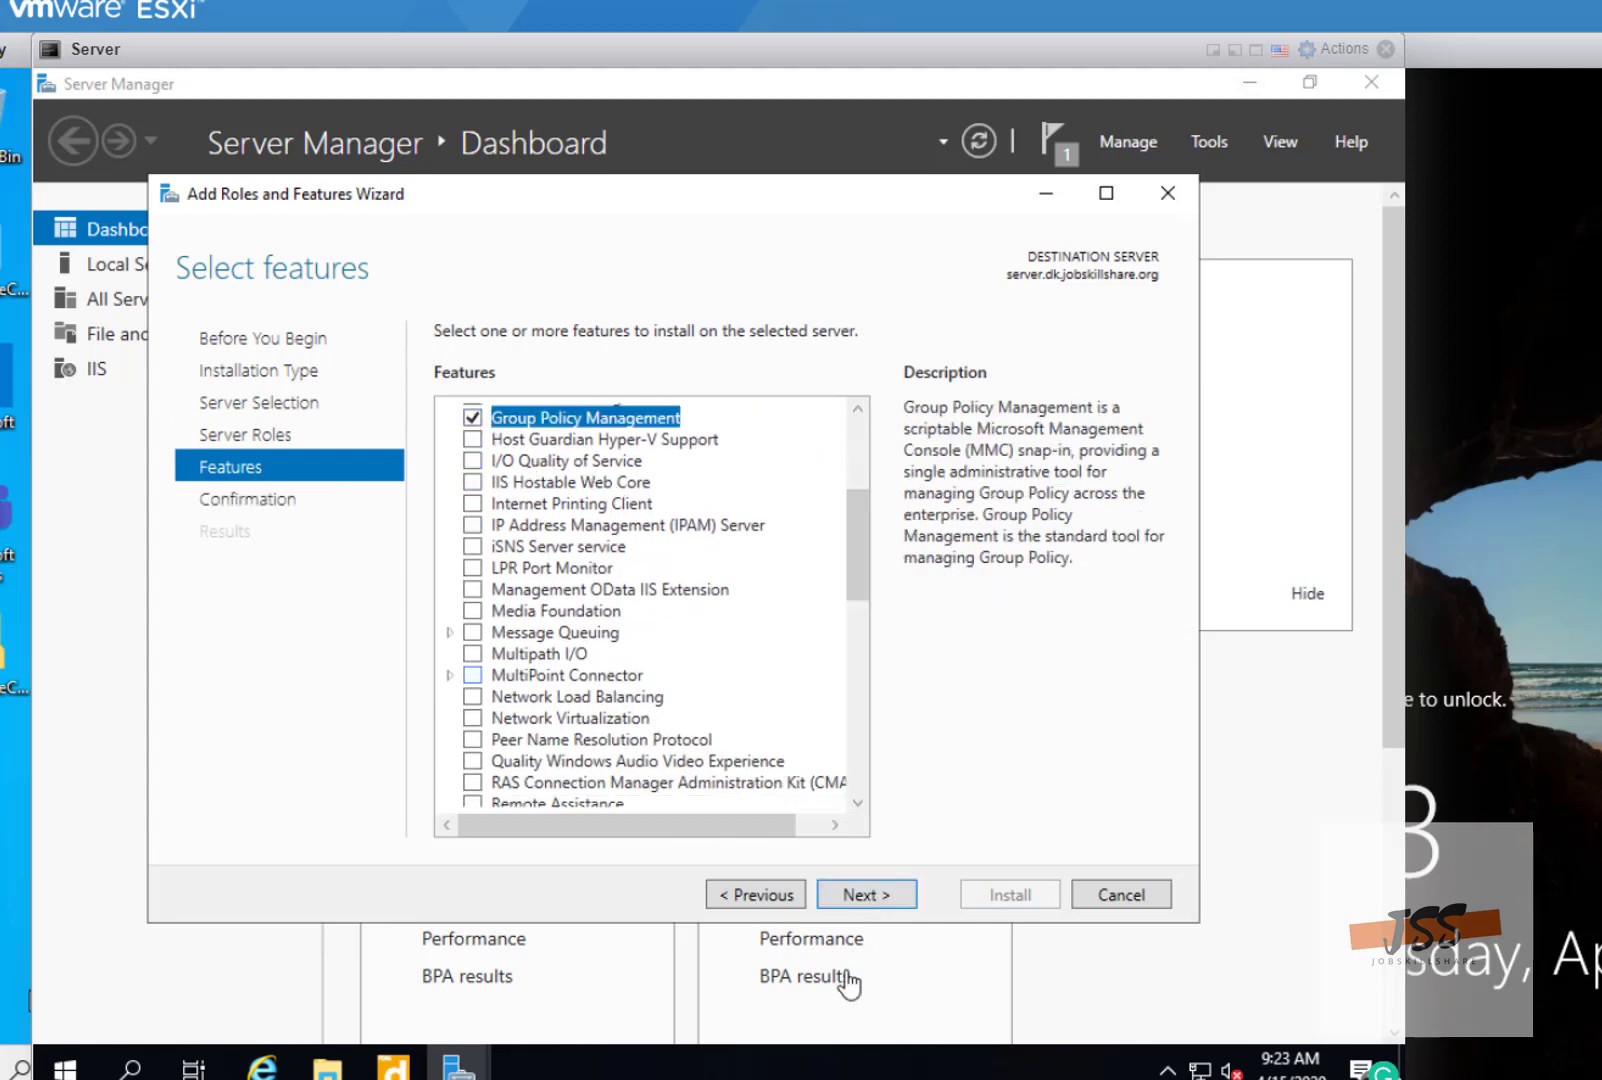
pyautogui.click(868, 894)
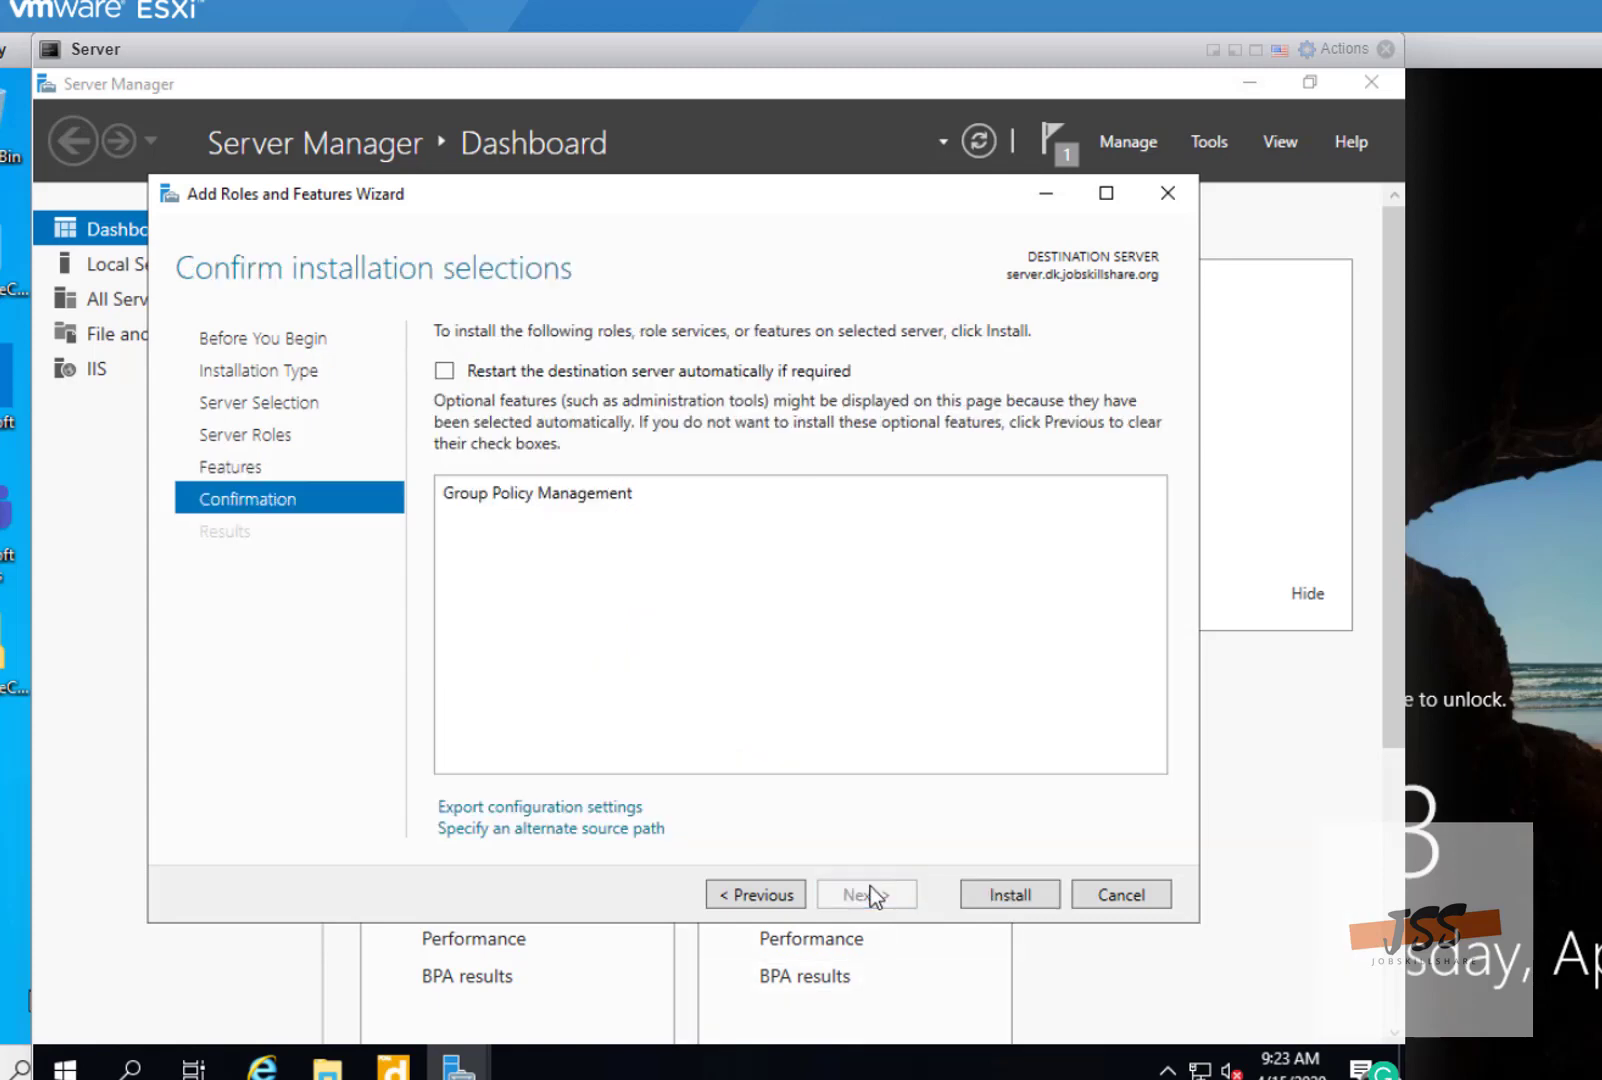
pyautogui.click(1004, 893)
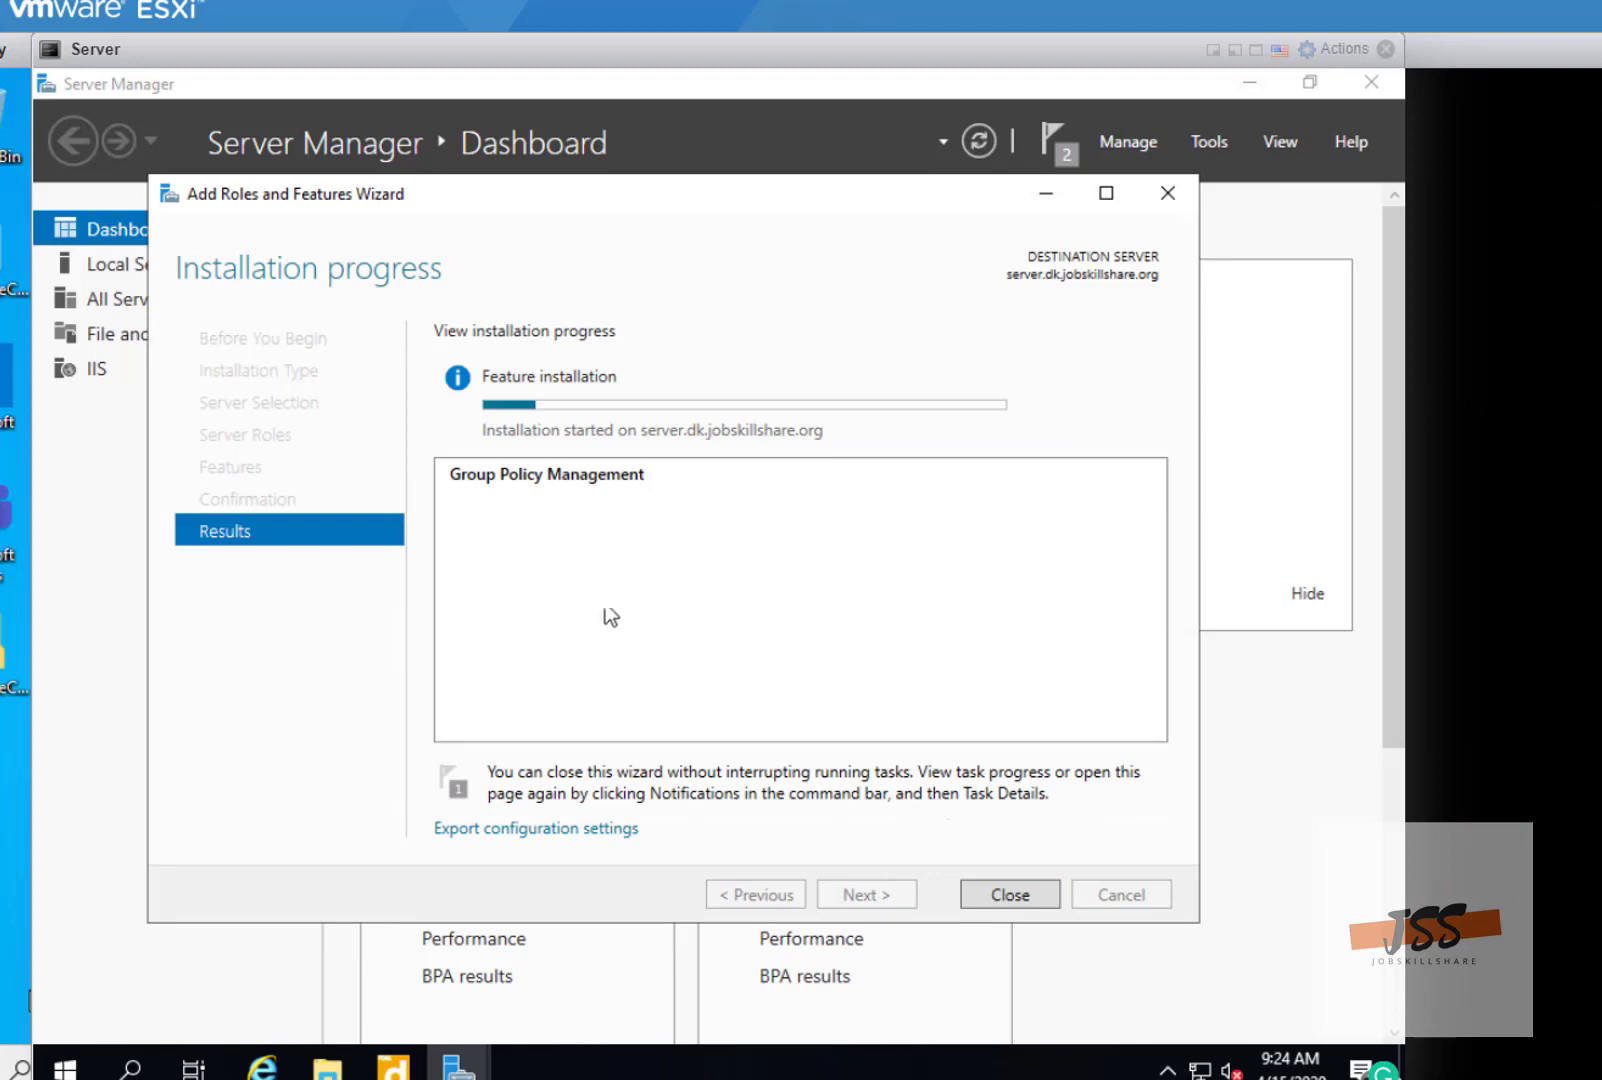
pyautogui.click(1204, 138)
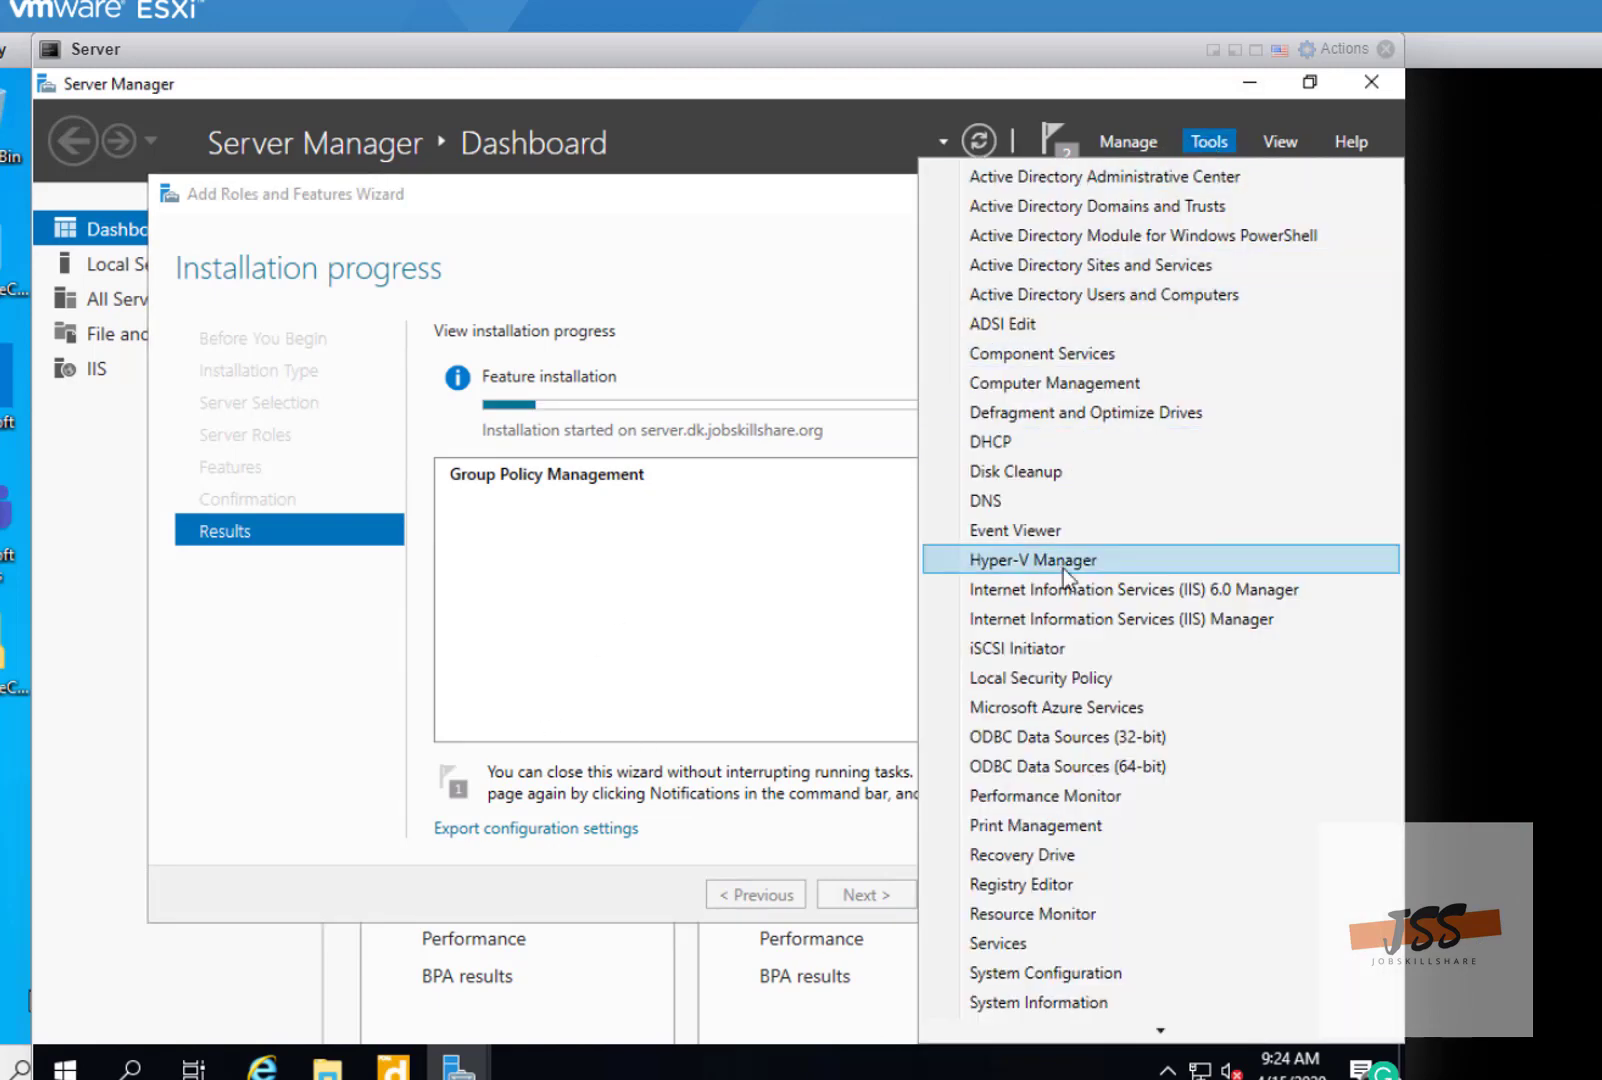
# - Launch Active Directory Users and Computers and expand the dk.jobskillshare.org domain
pyautogui.click(1009, 292)
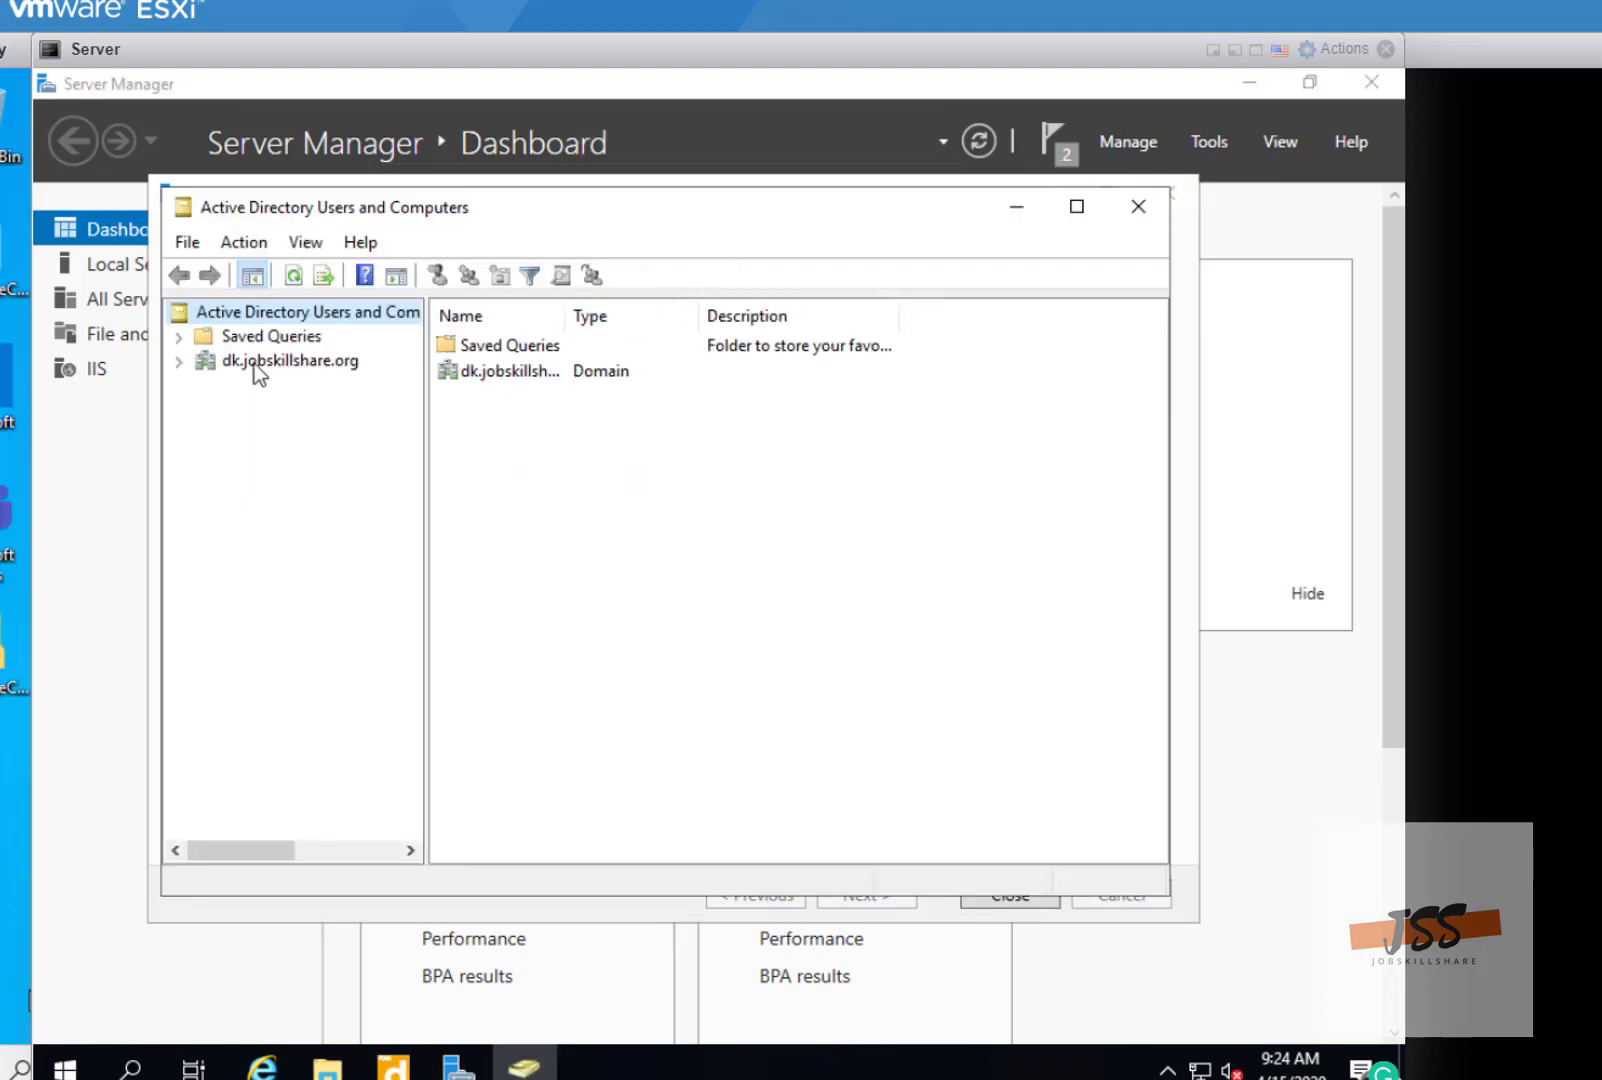
pyautogui.click(180, 362)
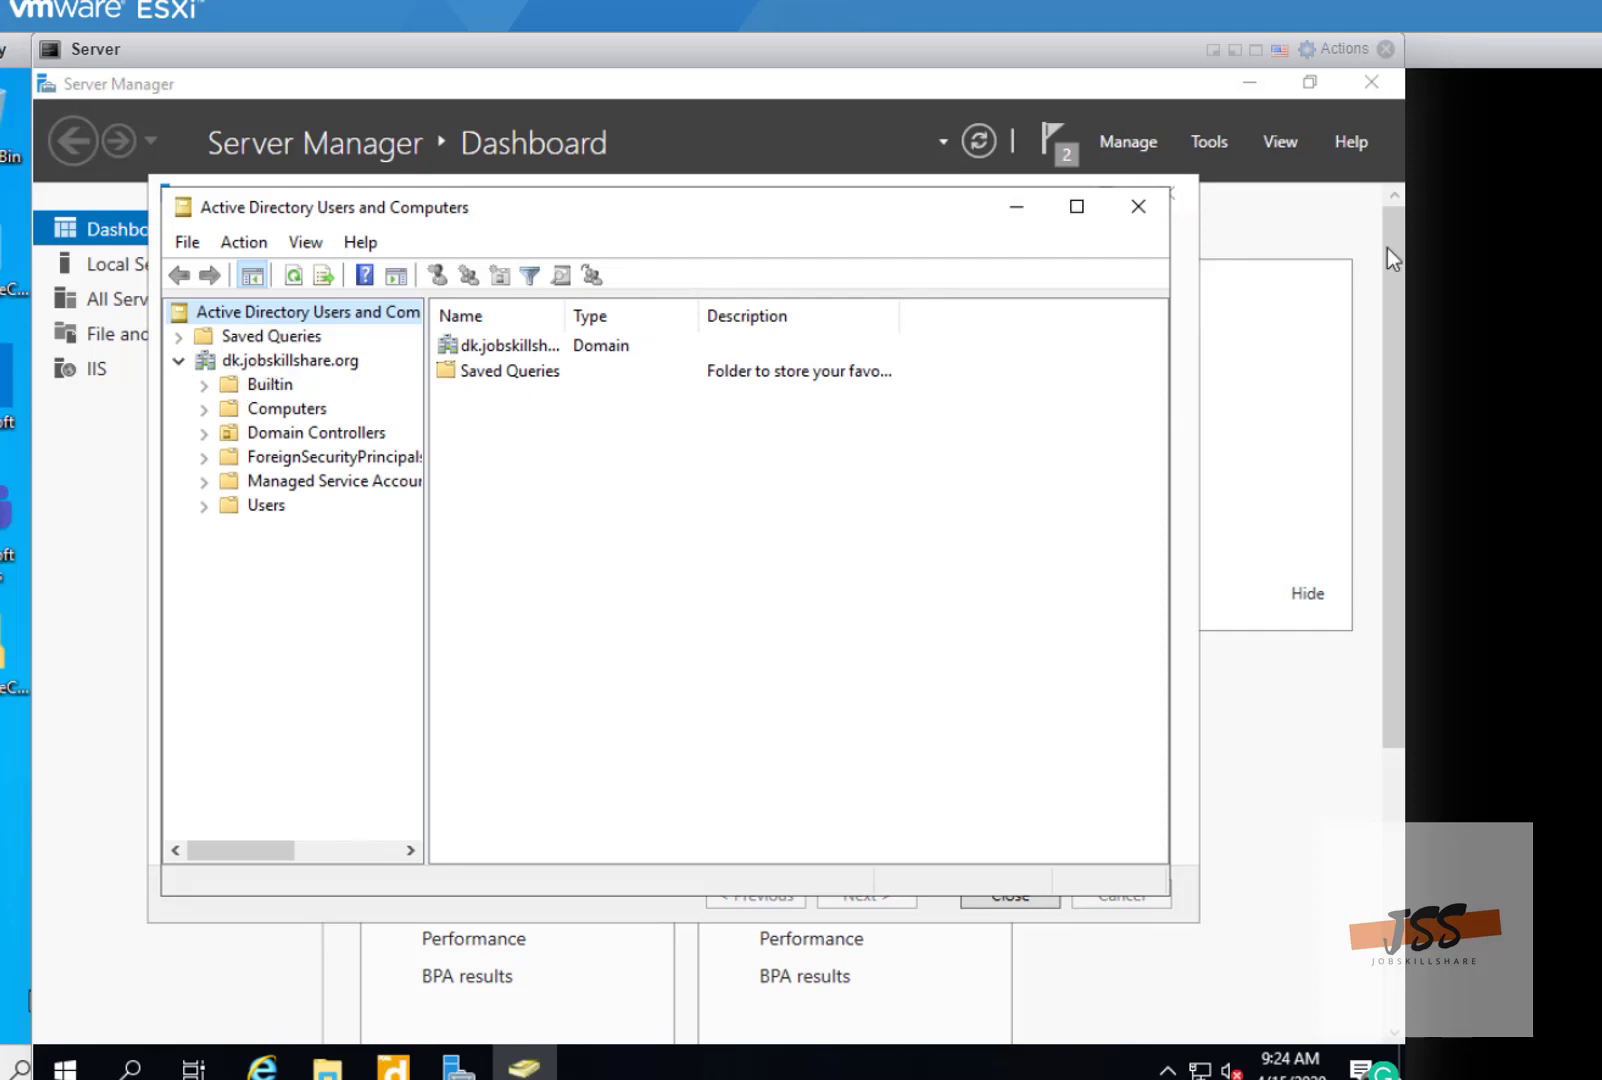
pyautogui.moveTo(426, 214); pyautogui.dragTo(540, 254)
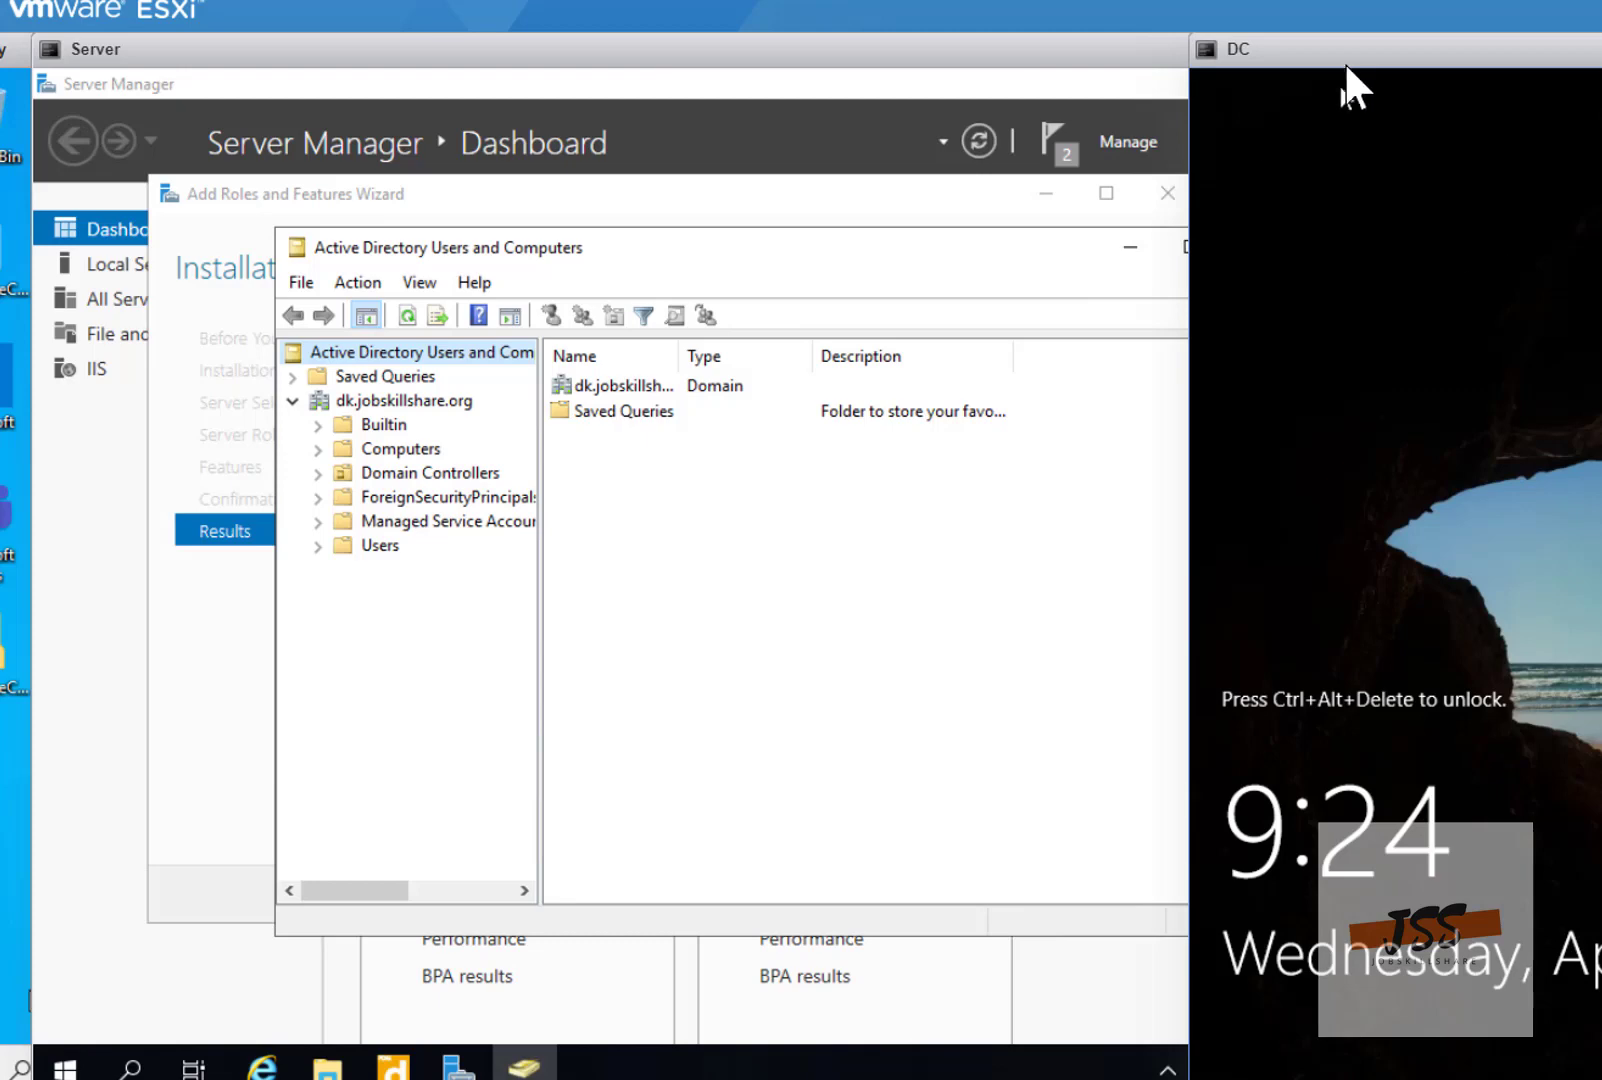
pyautogui.moveTo(1346, 66); pyautogui.dragTo(1216, 168)
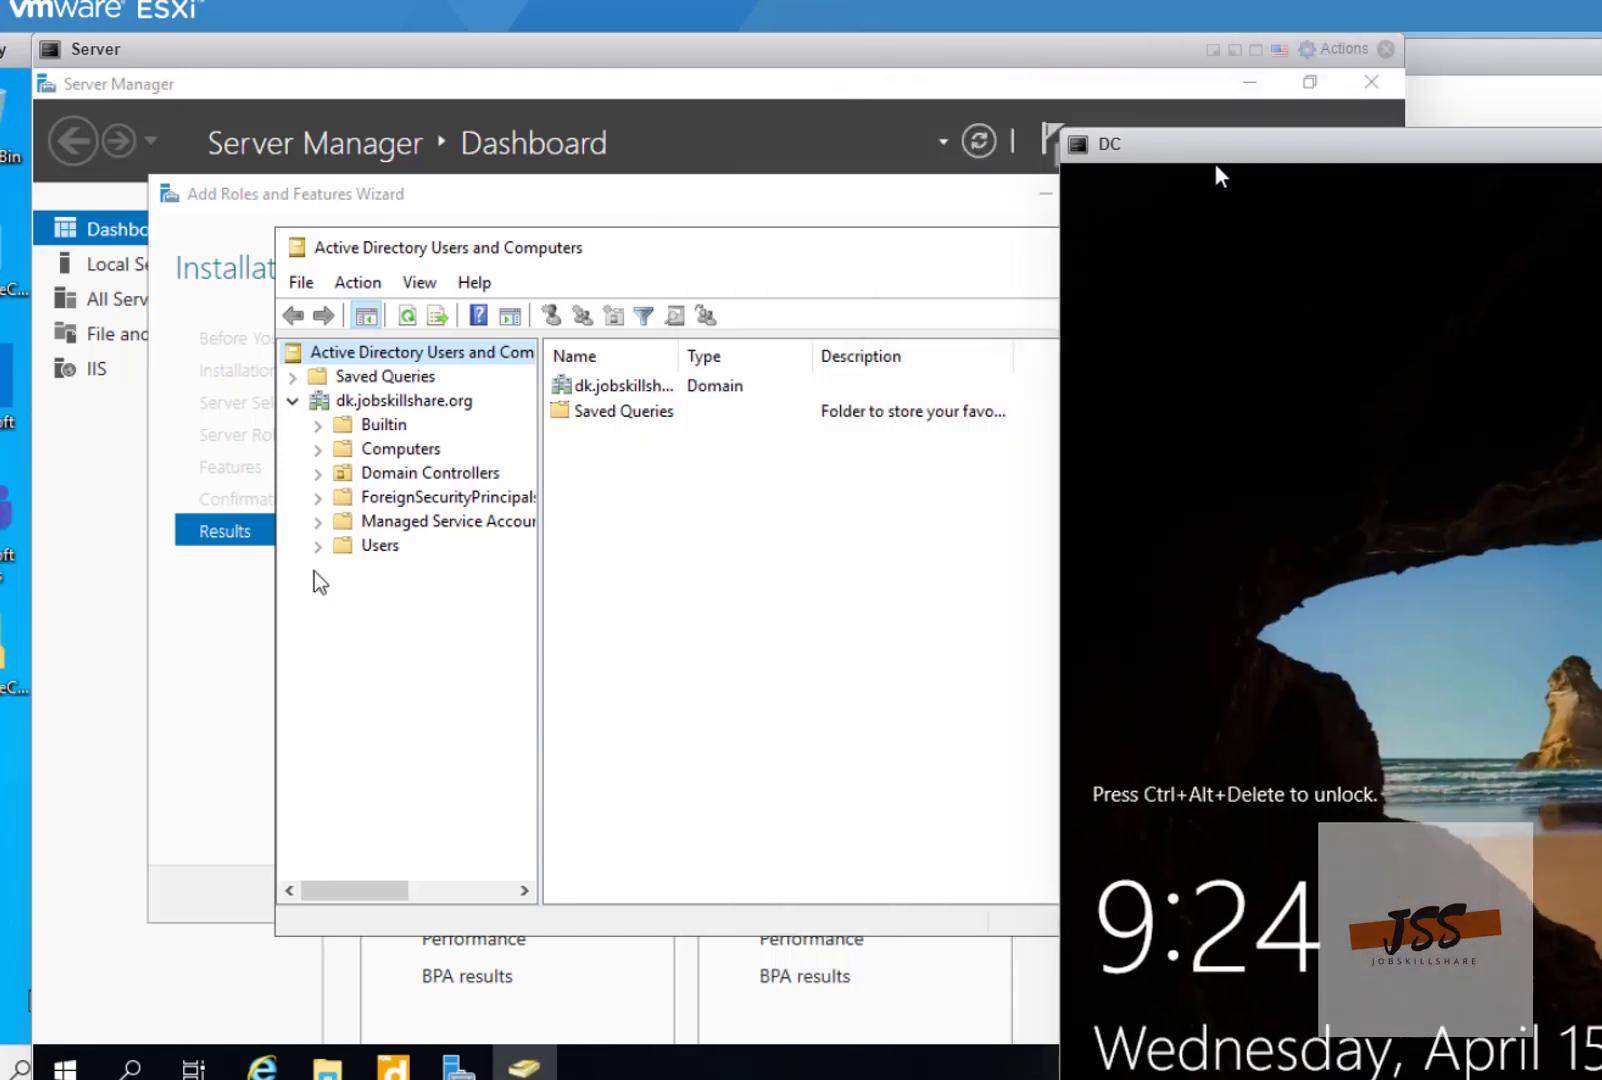
# - Browse the objects in the Users container, then close Active Directory Users and Computers
pyautogui.click(345, 550)
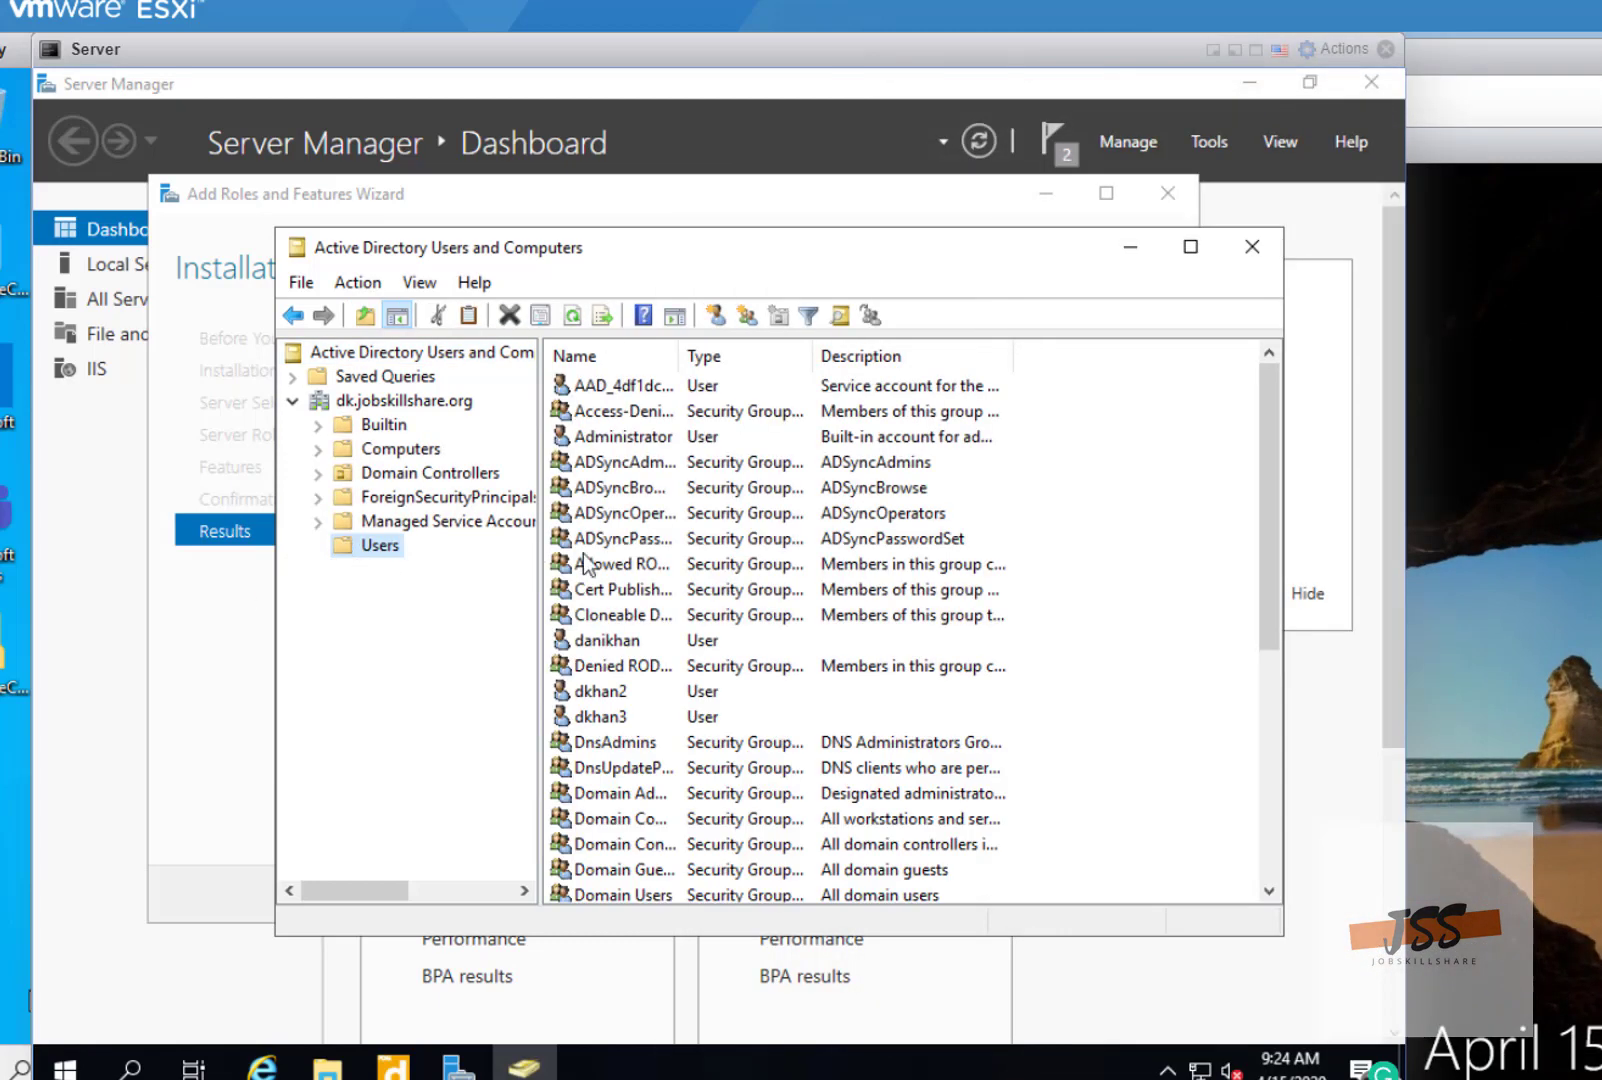
pyautogui.scroll(-5, 690, 668)
pyautogui.scroll(5, 690, 668)
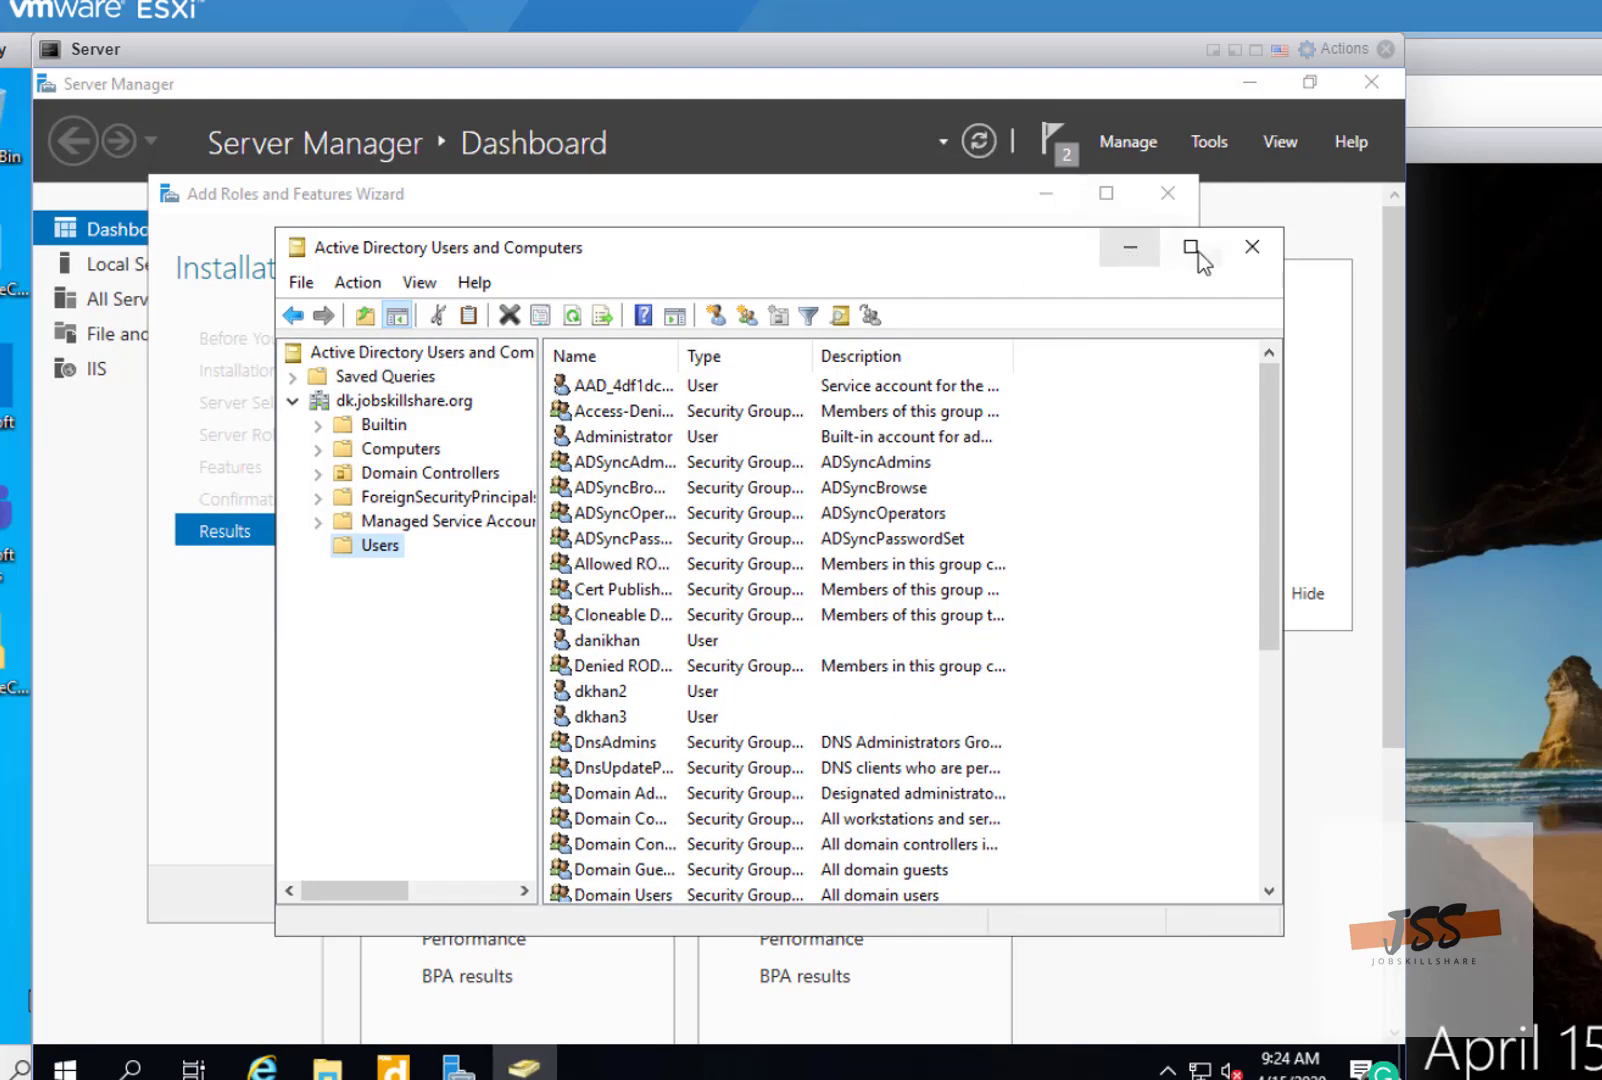
pyautogui.click(1249, 250)
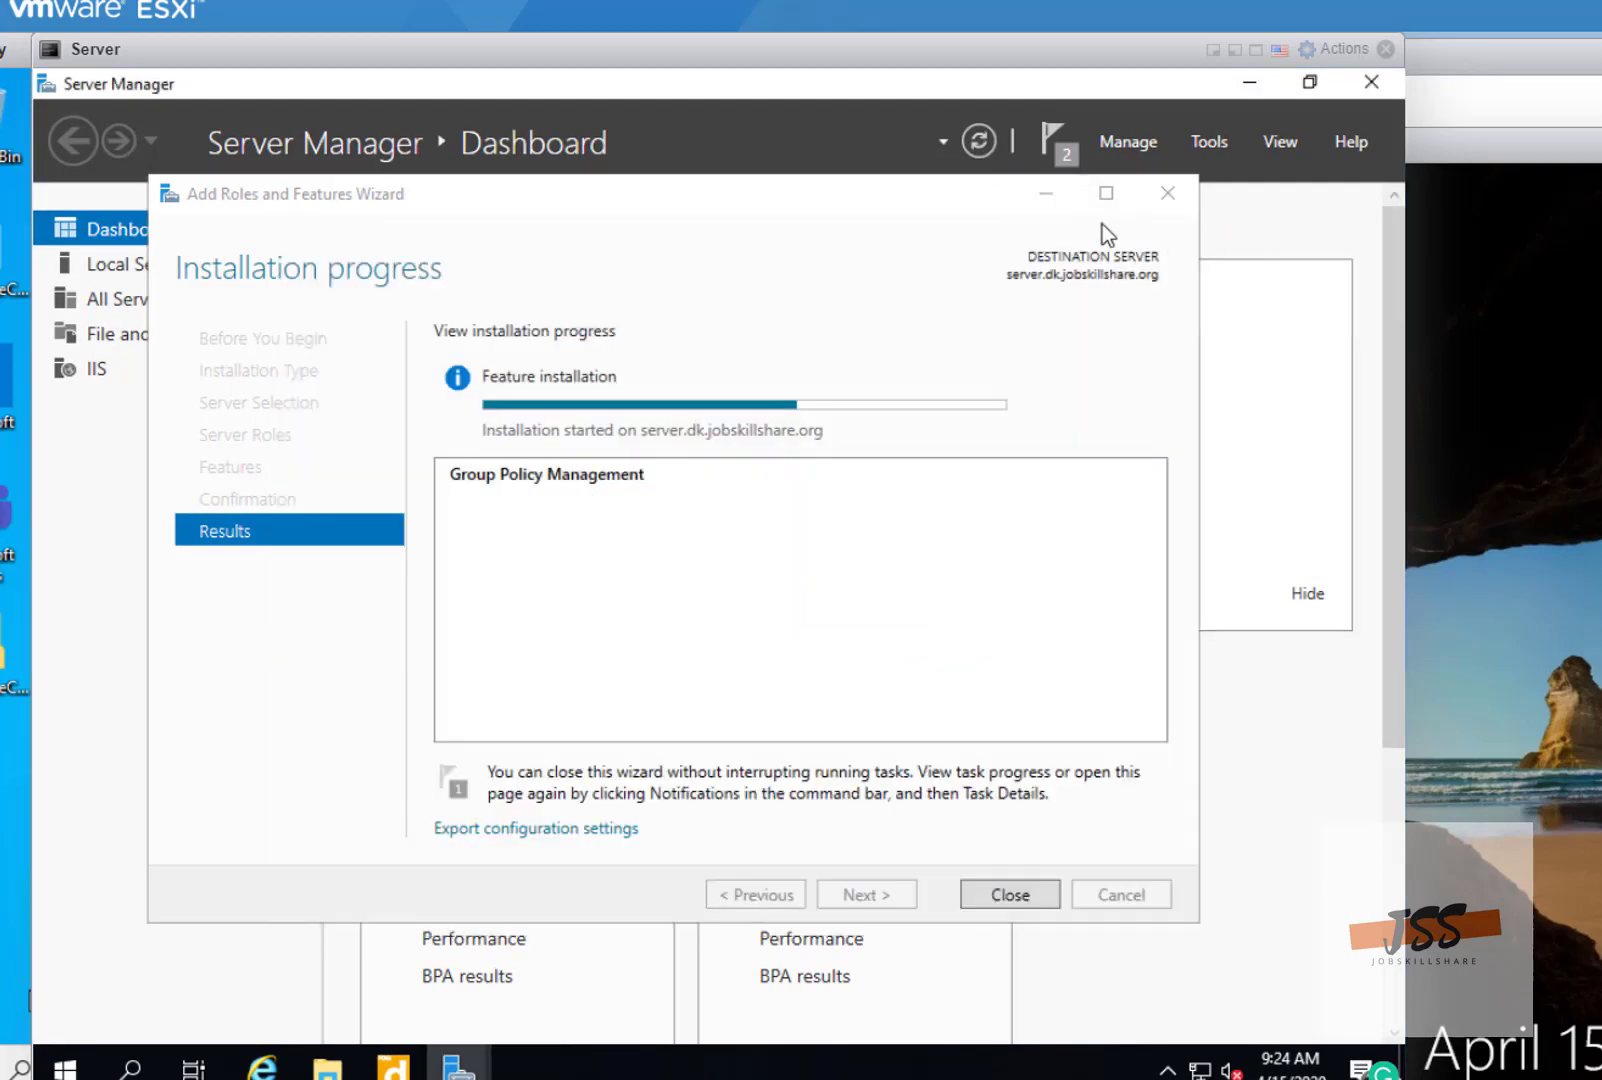
# - Launch DNS Manager, try connecting, and decline adding the unavailable DNS server
pyautogui.click(1203, 141)
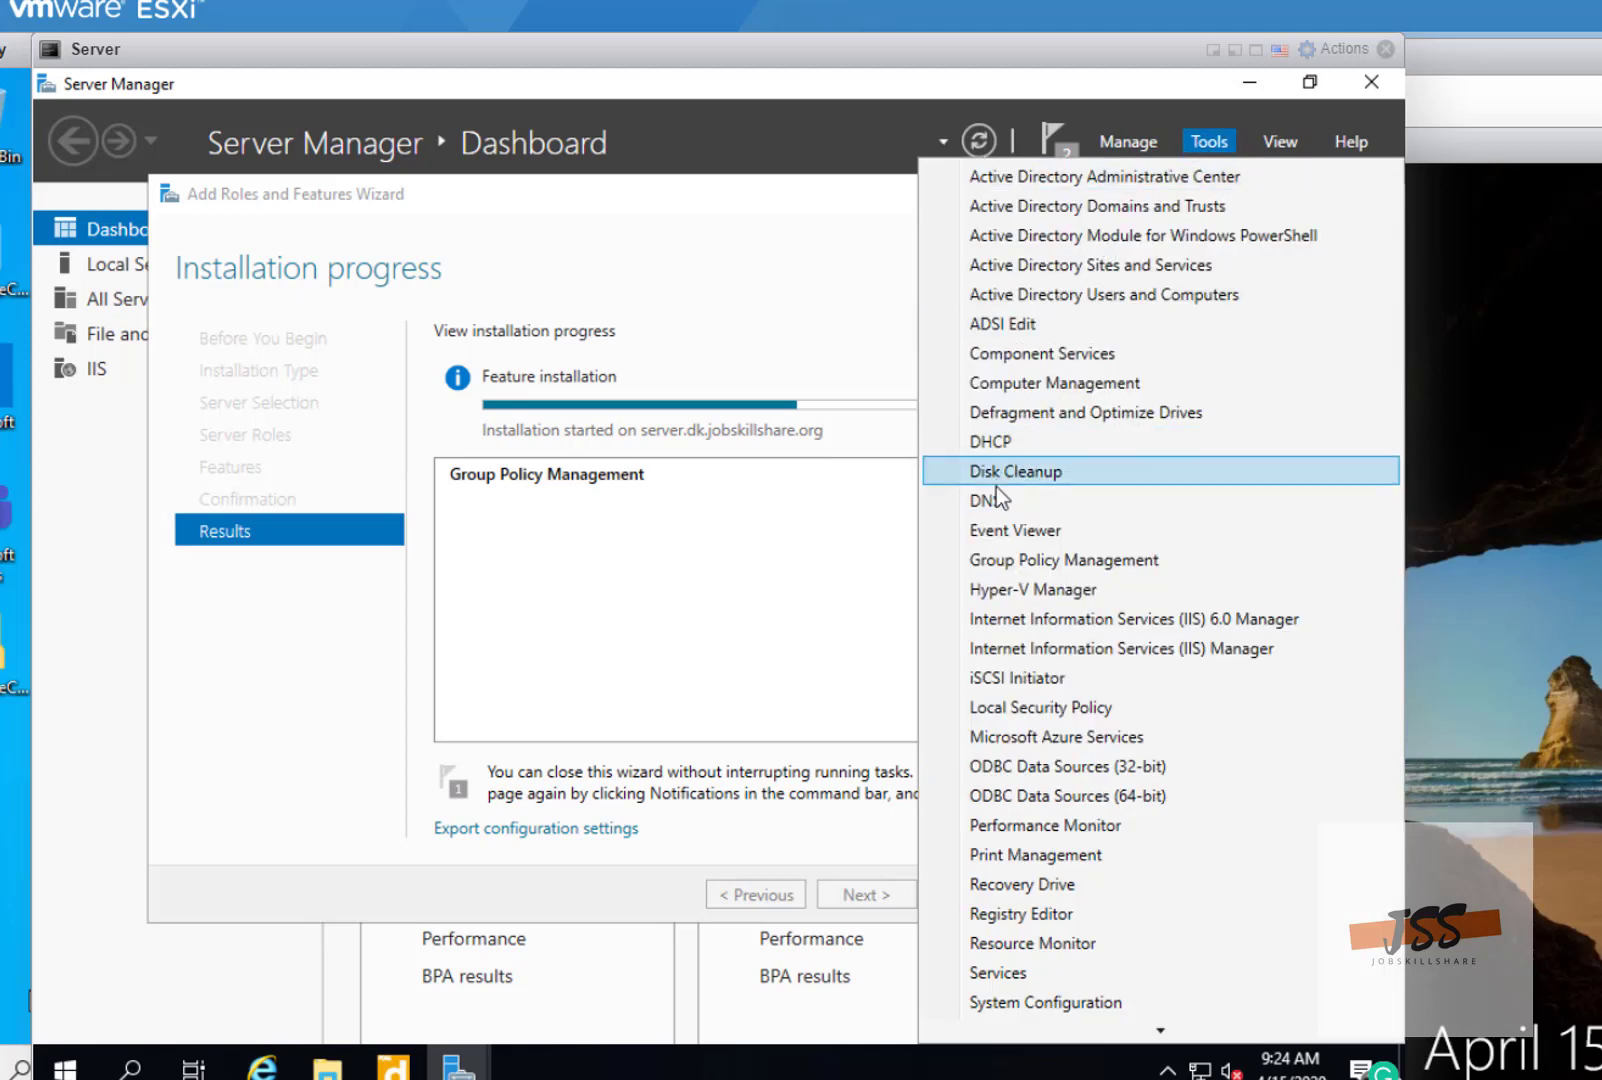
pyautogui.click(1033, 505)
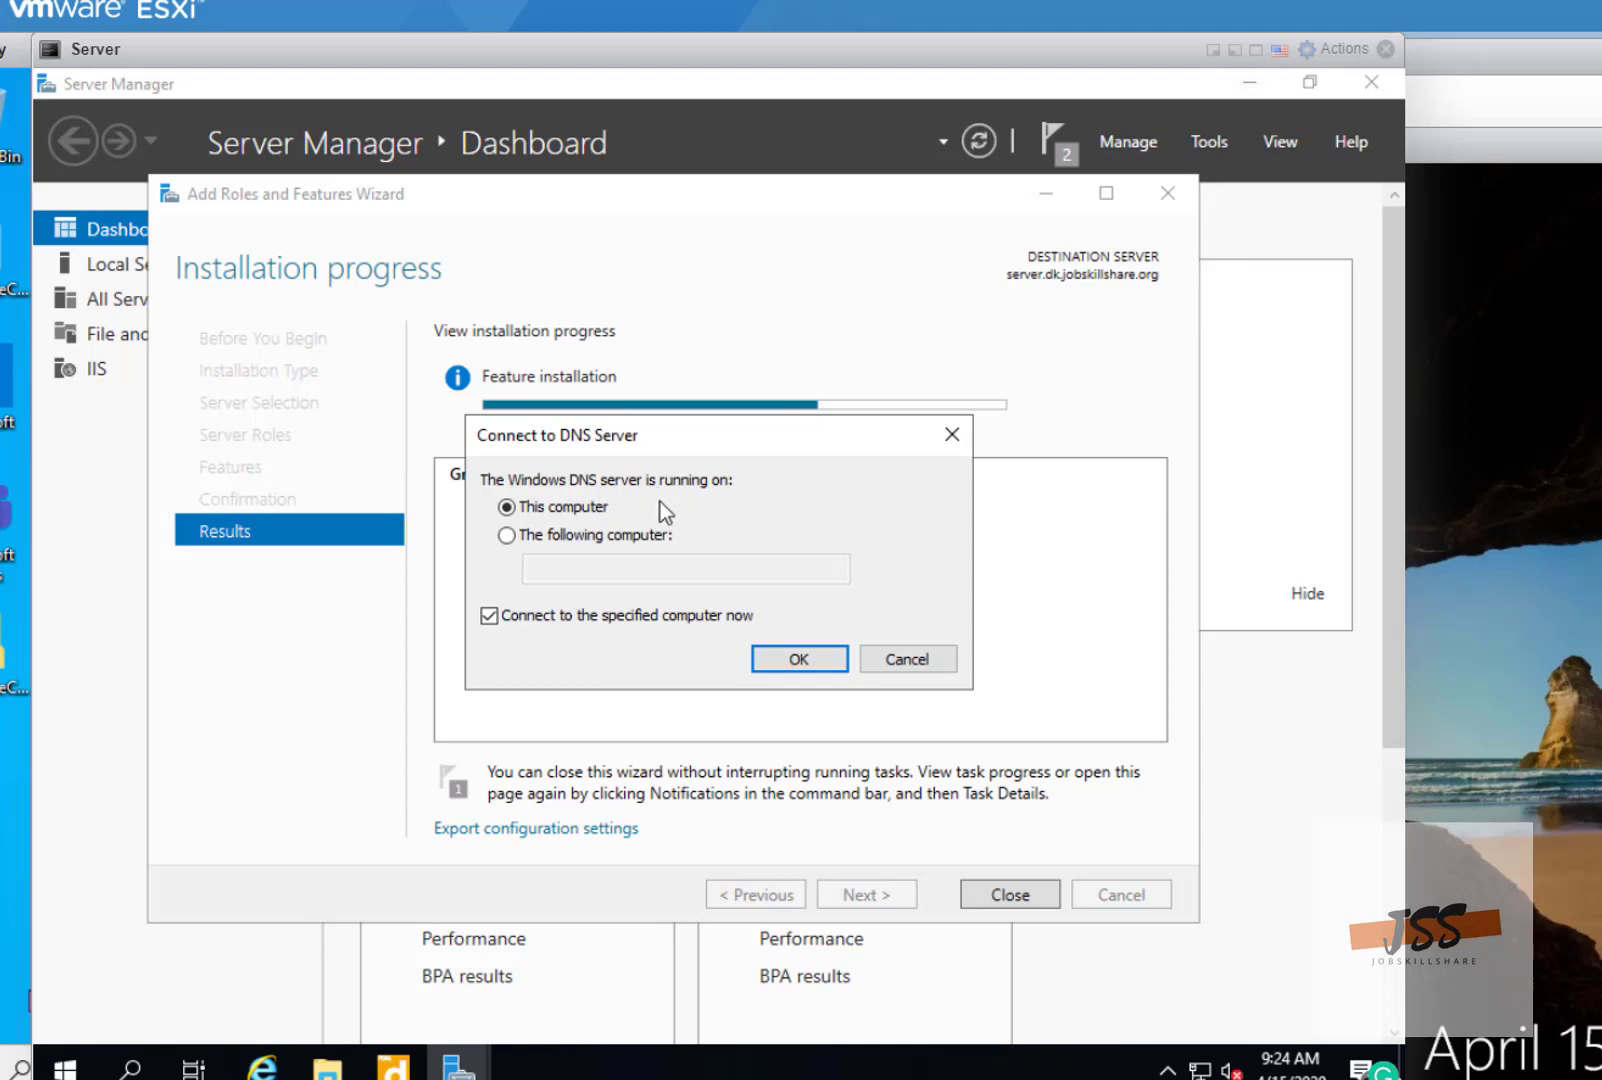
pyautogui.click(508, 536)
pyautogui.click(527, 508)
pyautogui.click(775, 655)
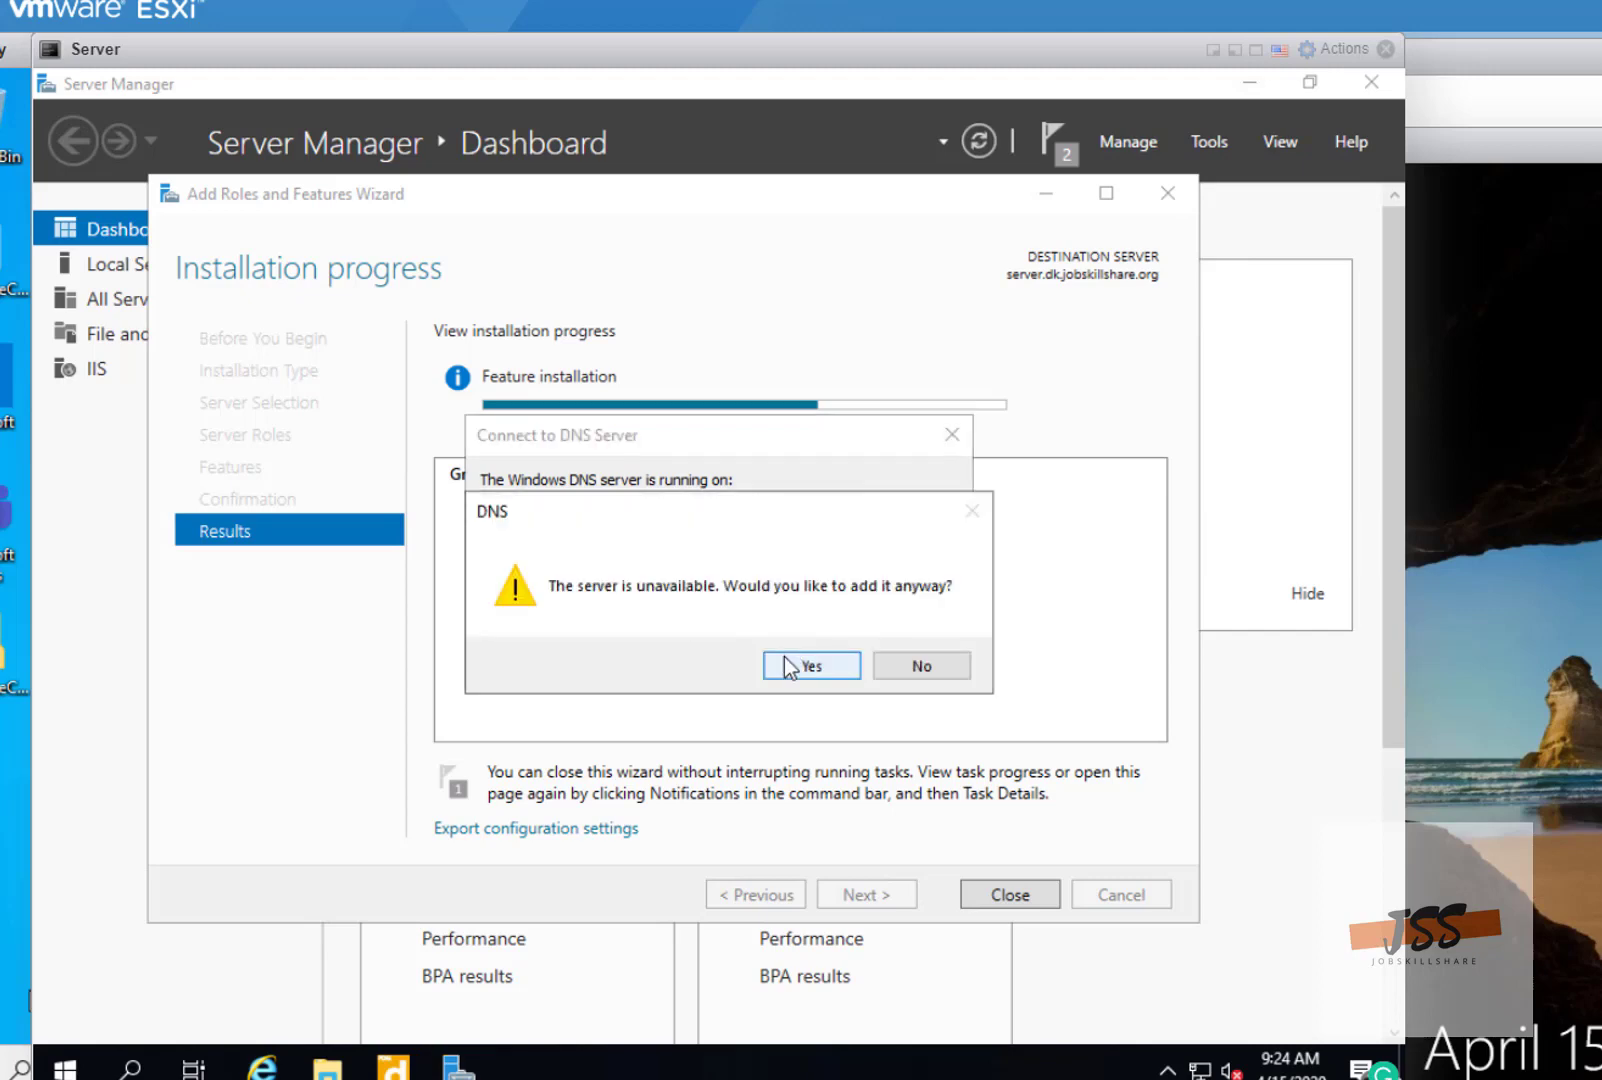
pyautogui.click(916, 668)
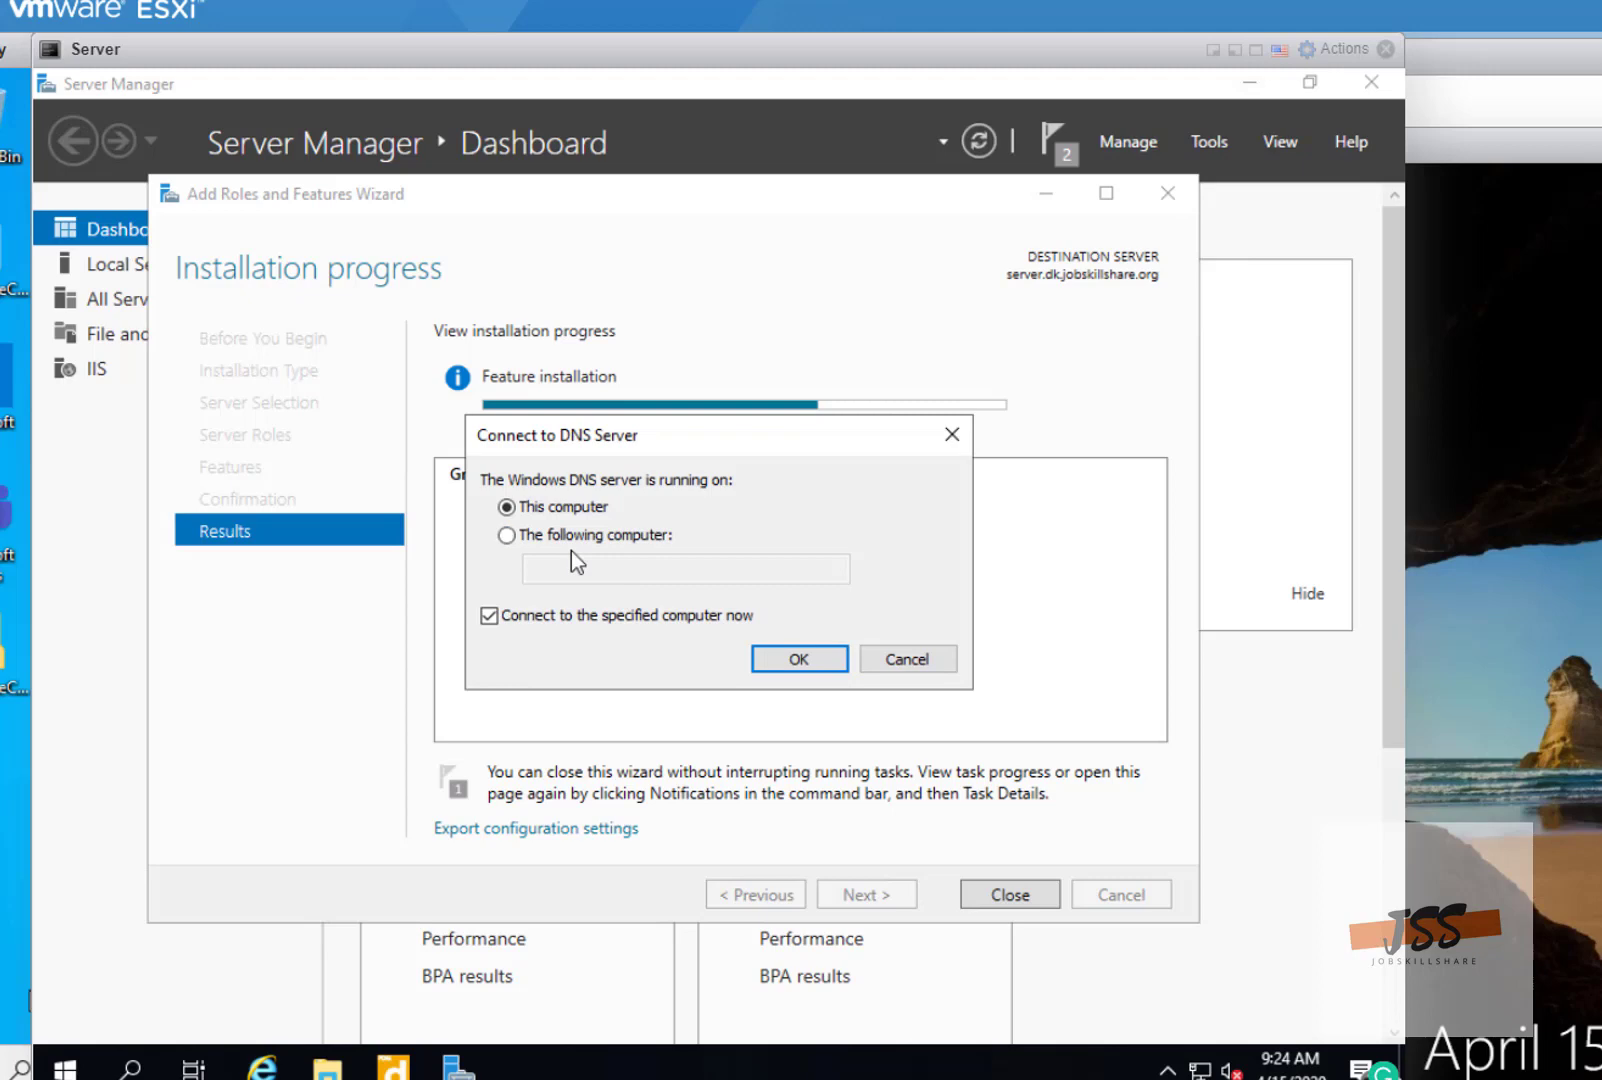
# - Connect DNS Manager to the named DNS computer dc4000
pyautogui.click(571, 548)
pyautogui.click(544, 560)
pyautogui.write('dc4000')
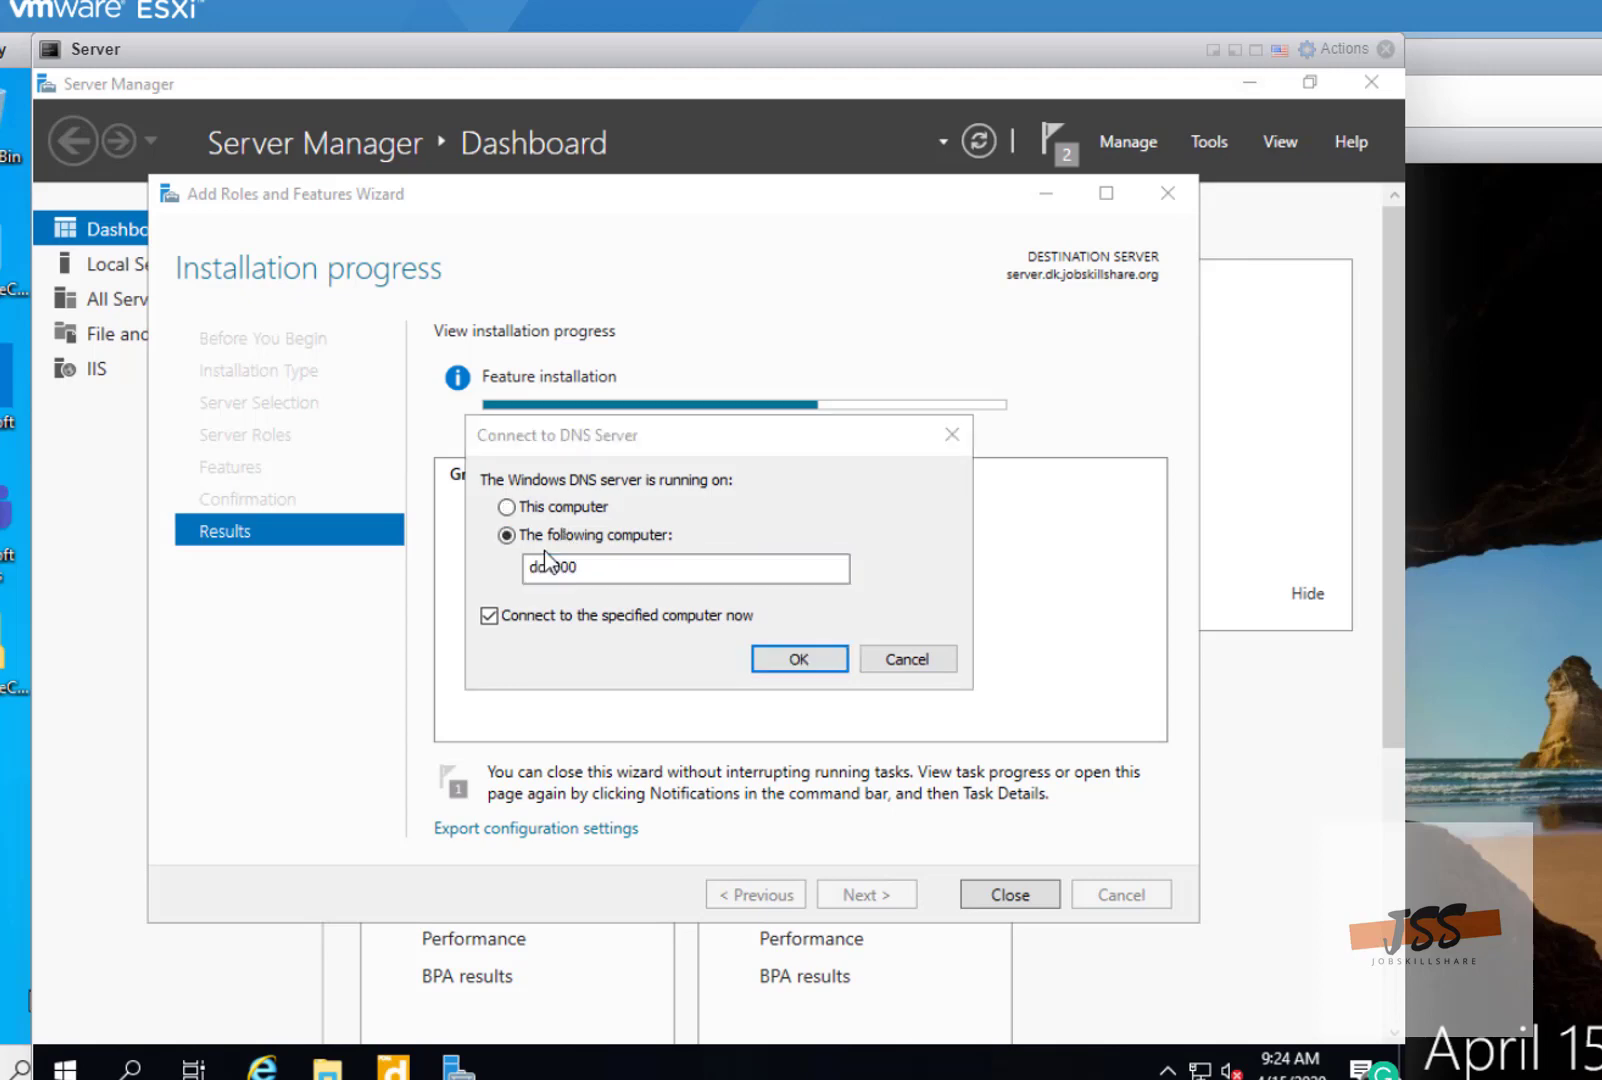
pyautogui.press('Return')
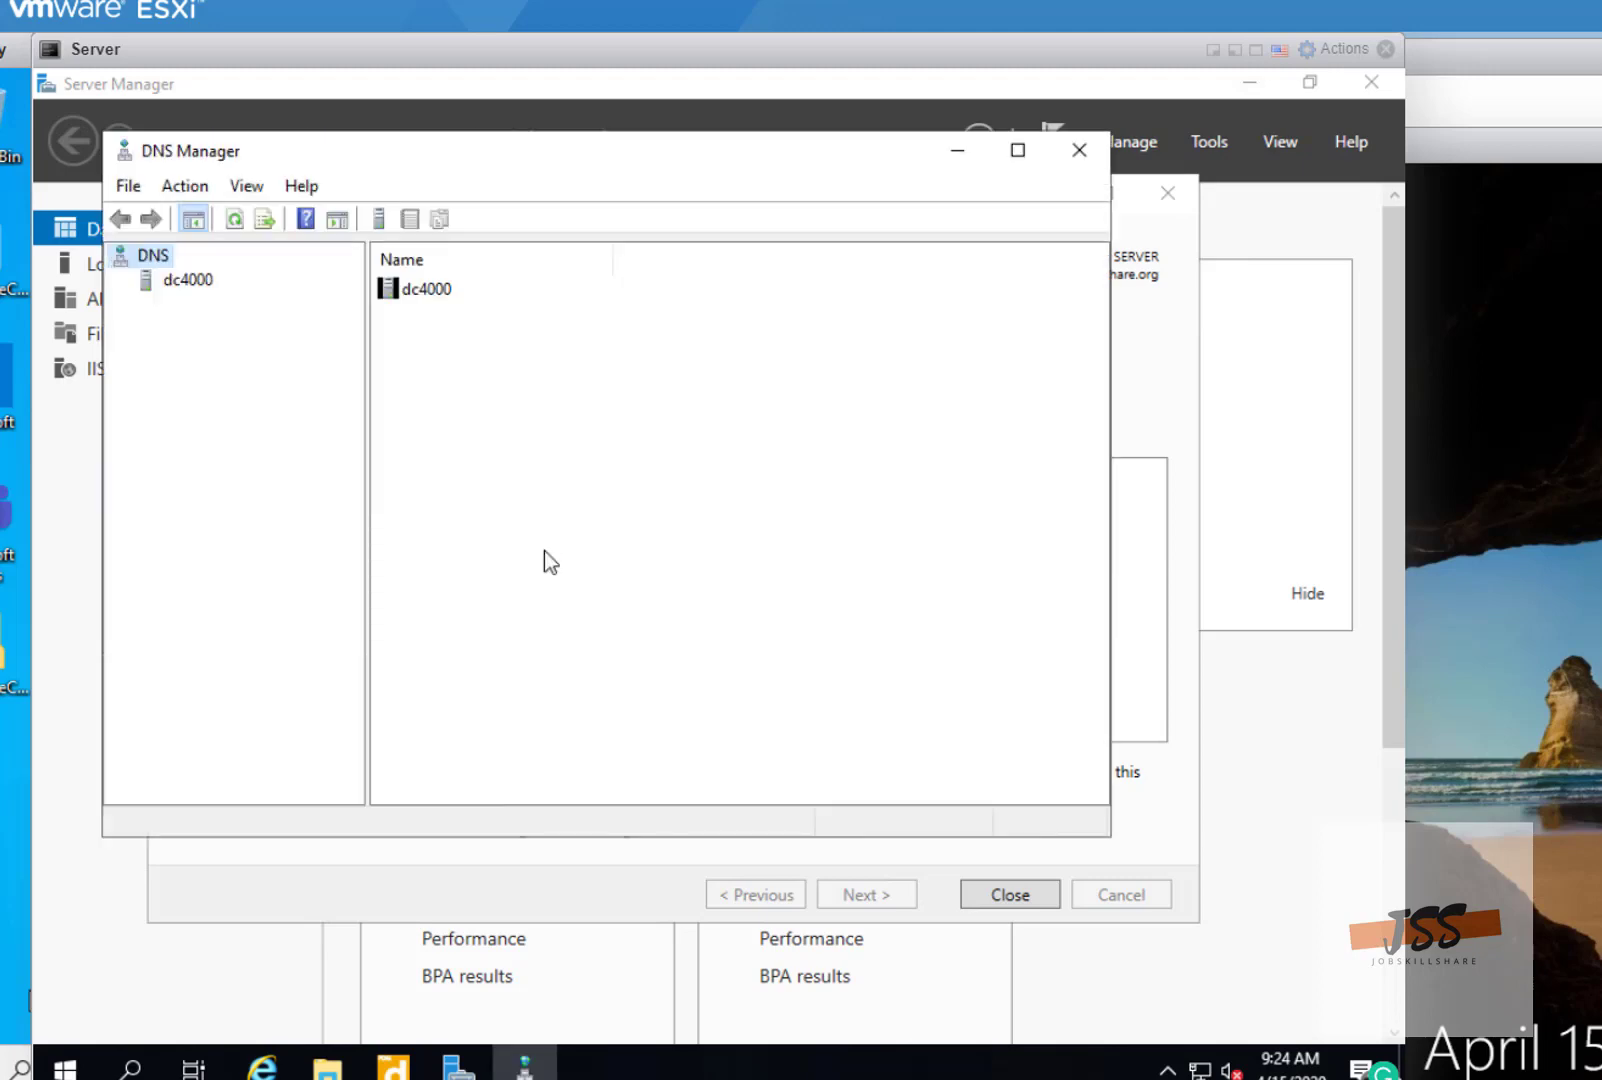
# - Browse the dk.jobskillshare.org forward lookup zone's host records (stacy, server, dc4000), then close DNS Manager
pyautogui.doubleClick(157, 287)
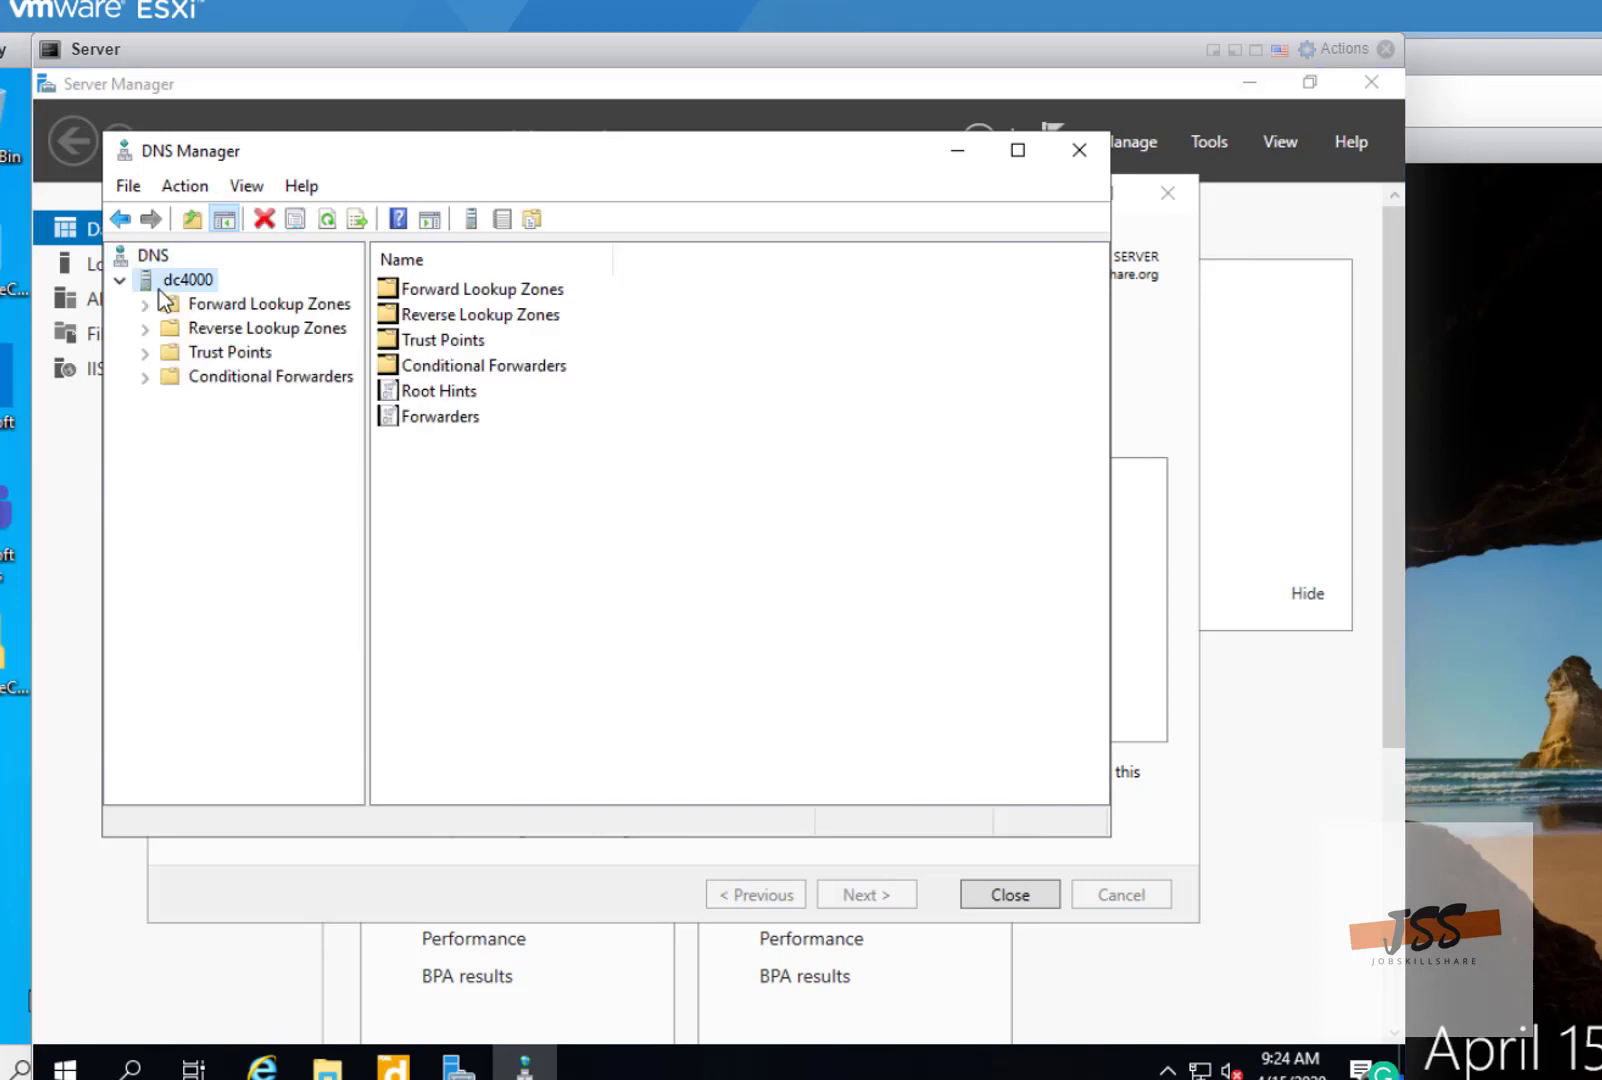
pyautogui.doubleClick(145, 312)
pyautogui.doubleClick(182, 351)
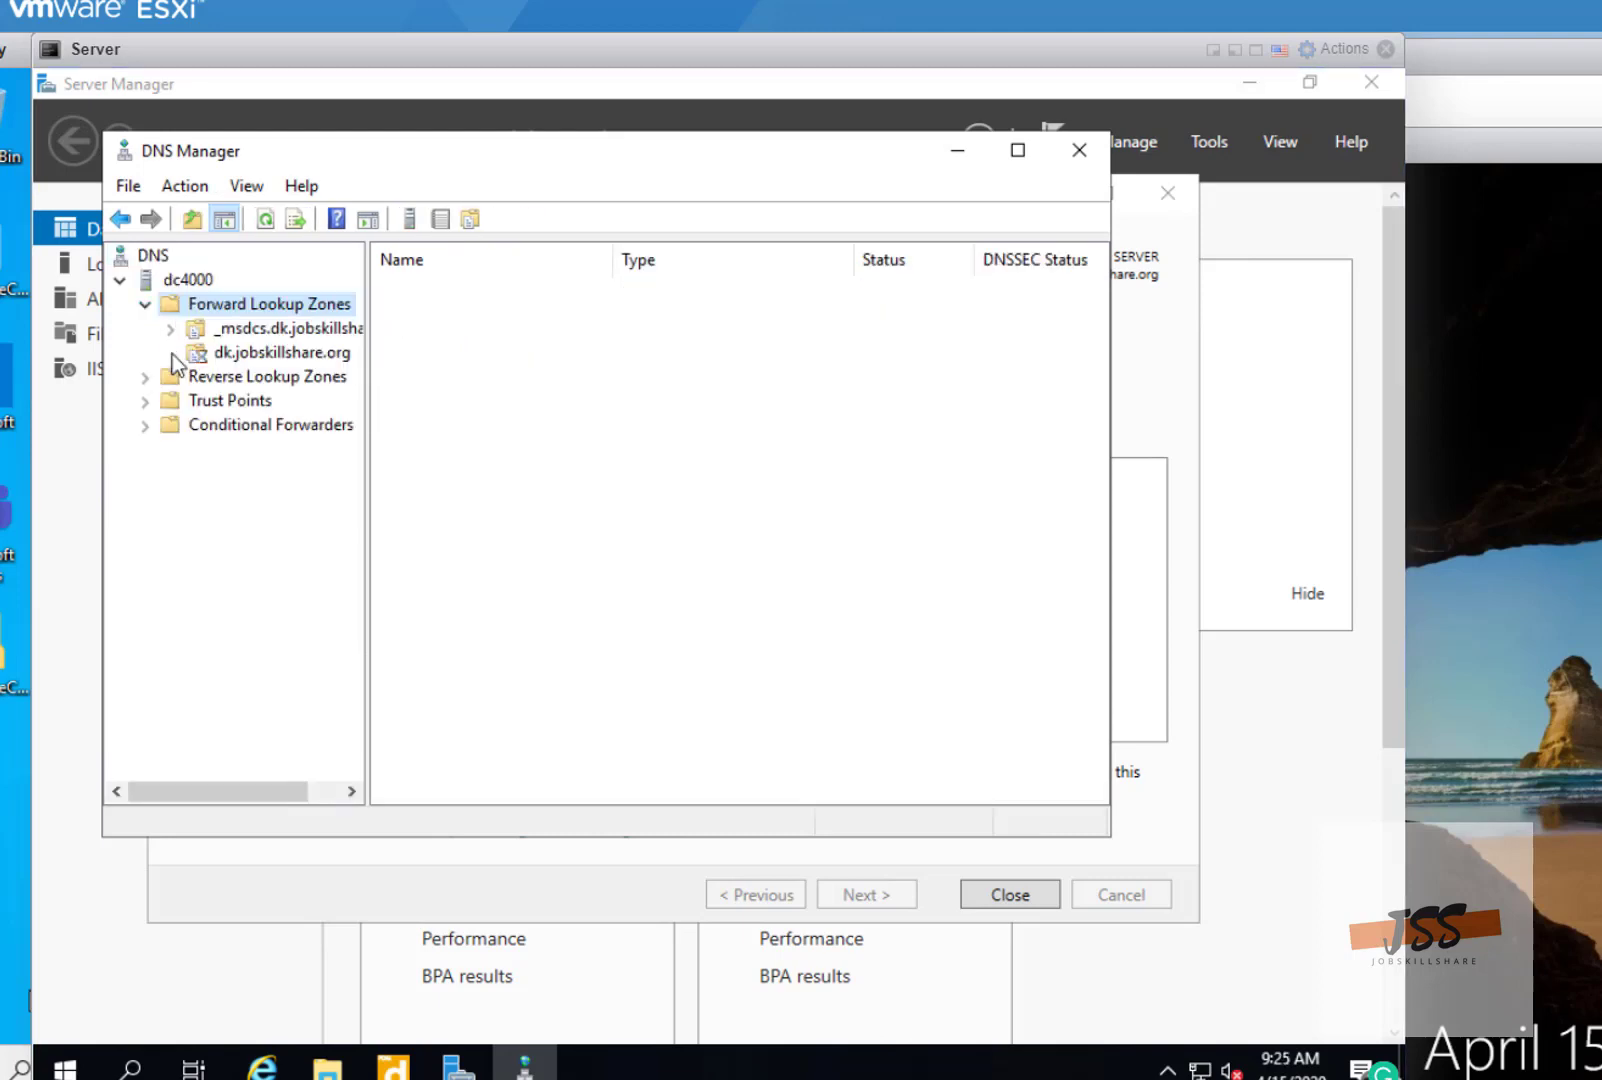
pyautogui.click(504, 594)
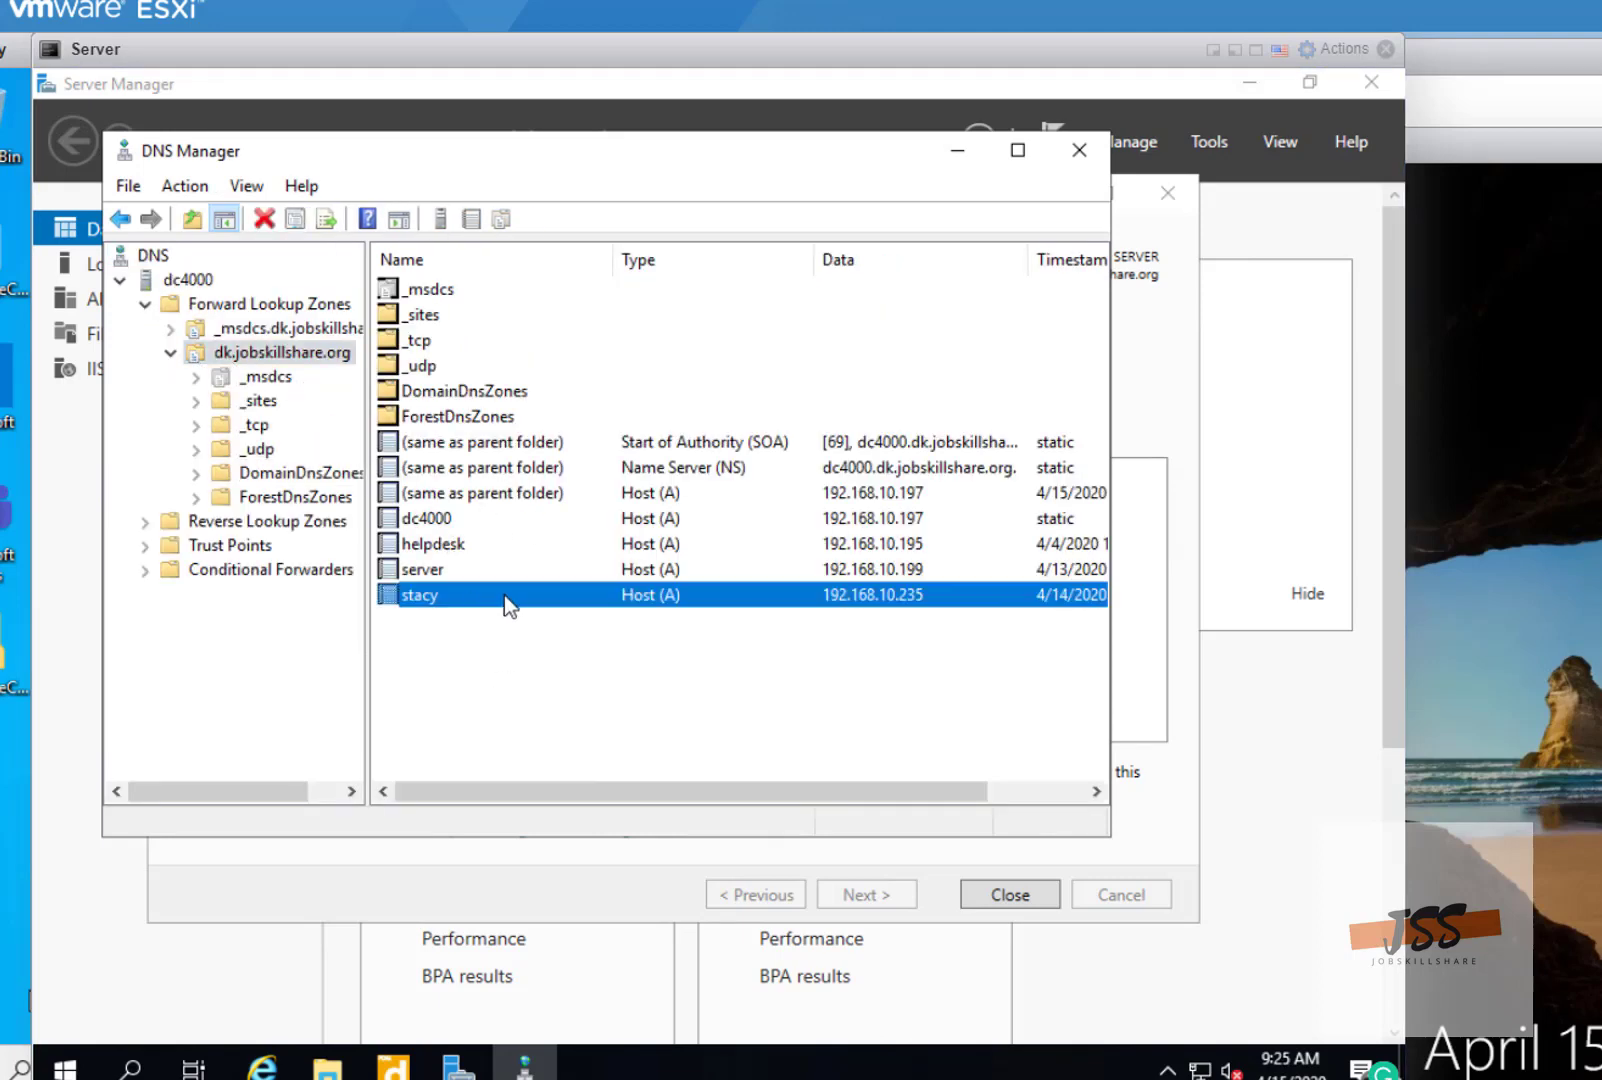
pyautogui.click(551, 579)
pyautogui.click(522, 524)
pyautogui.click(487, 567)
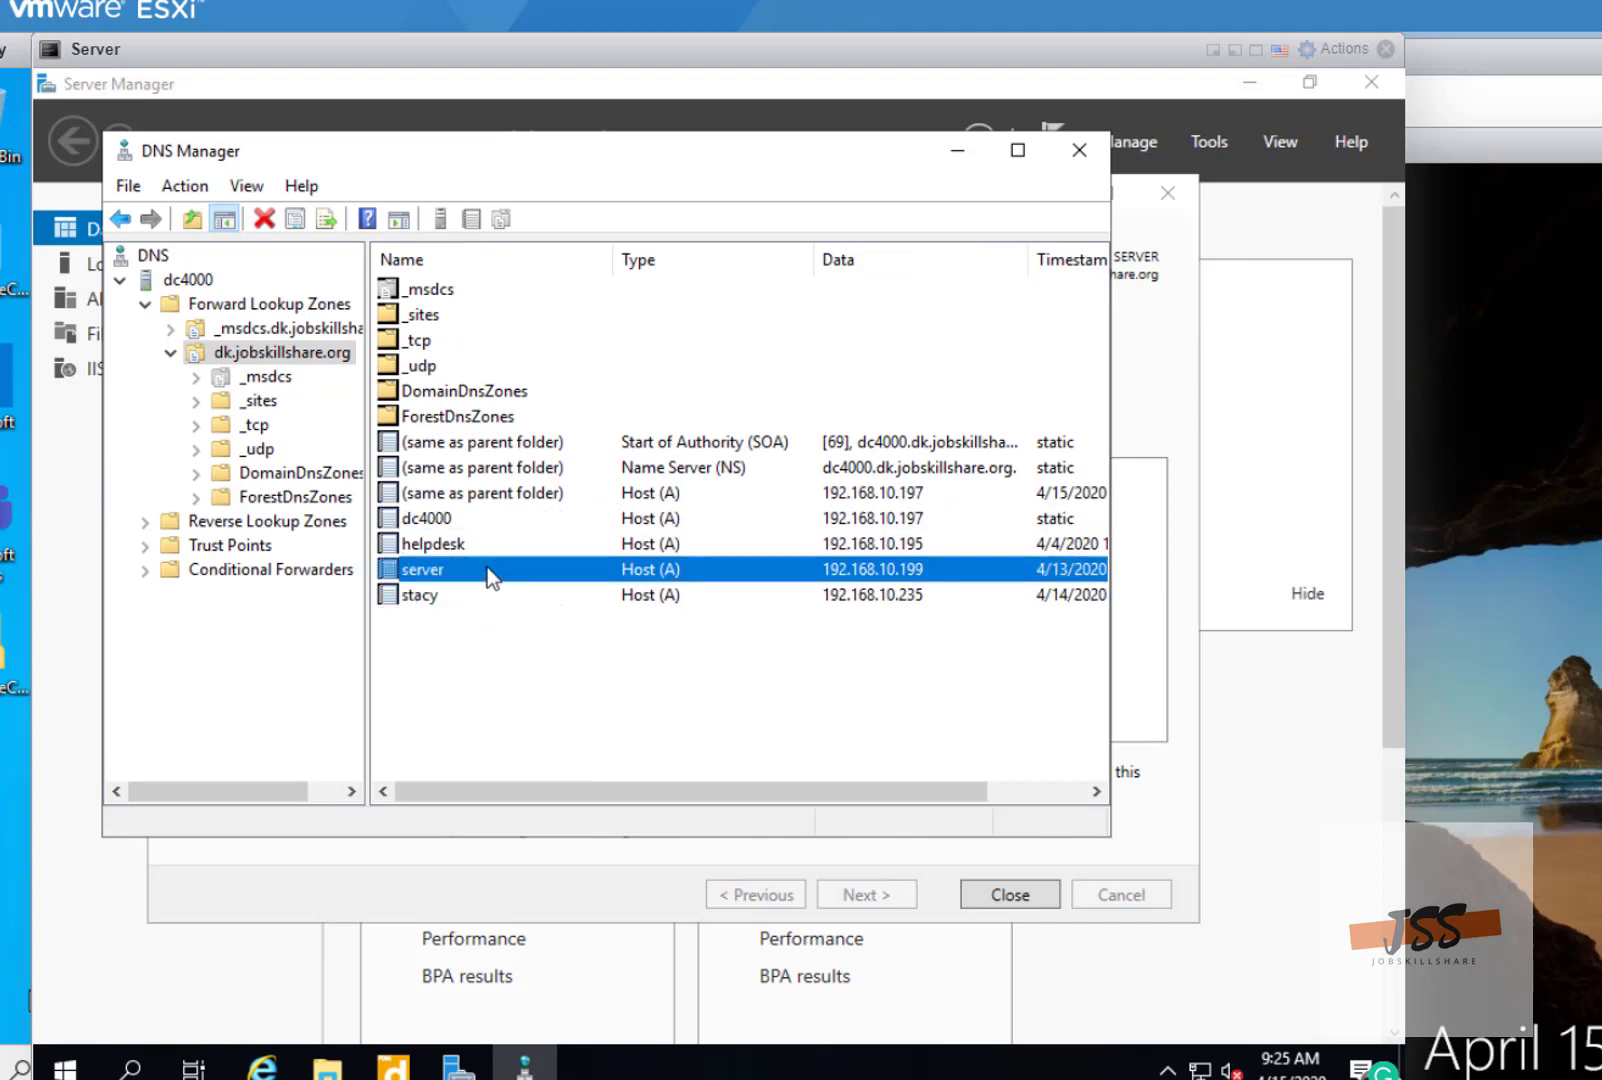
pyautogui.click(1086, 158)
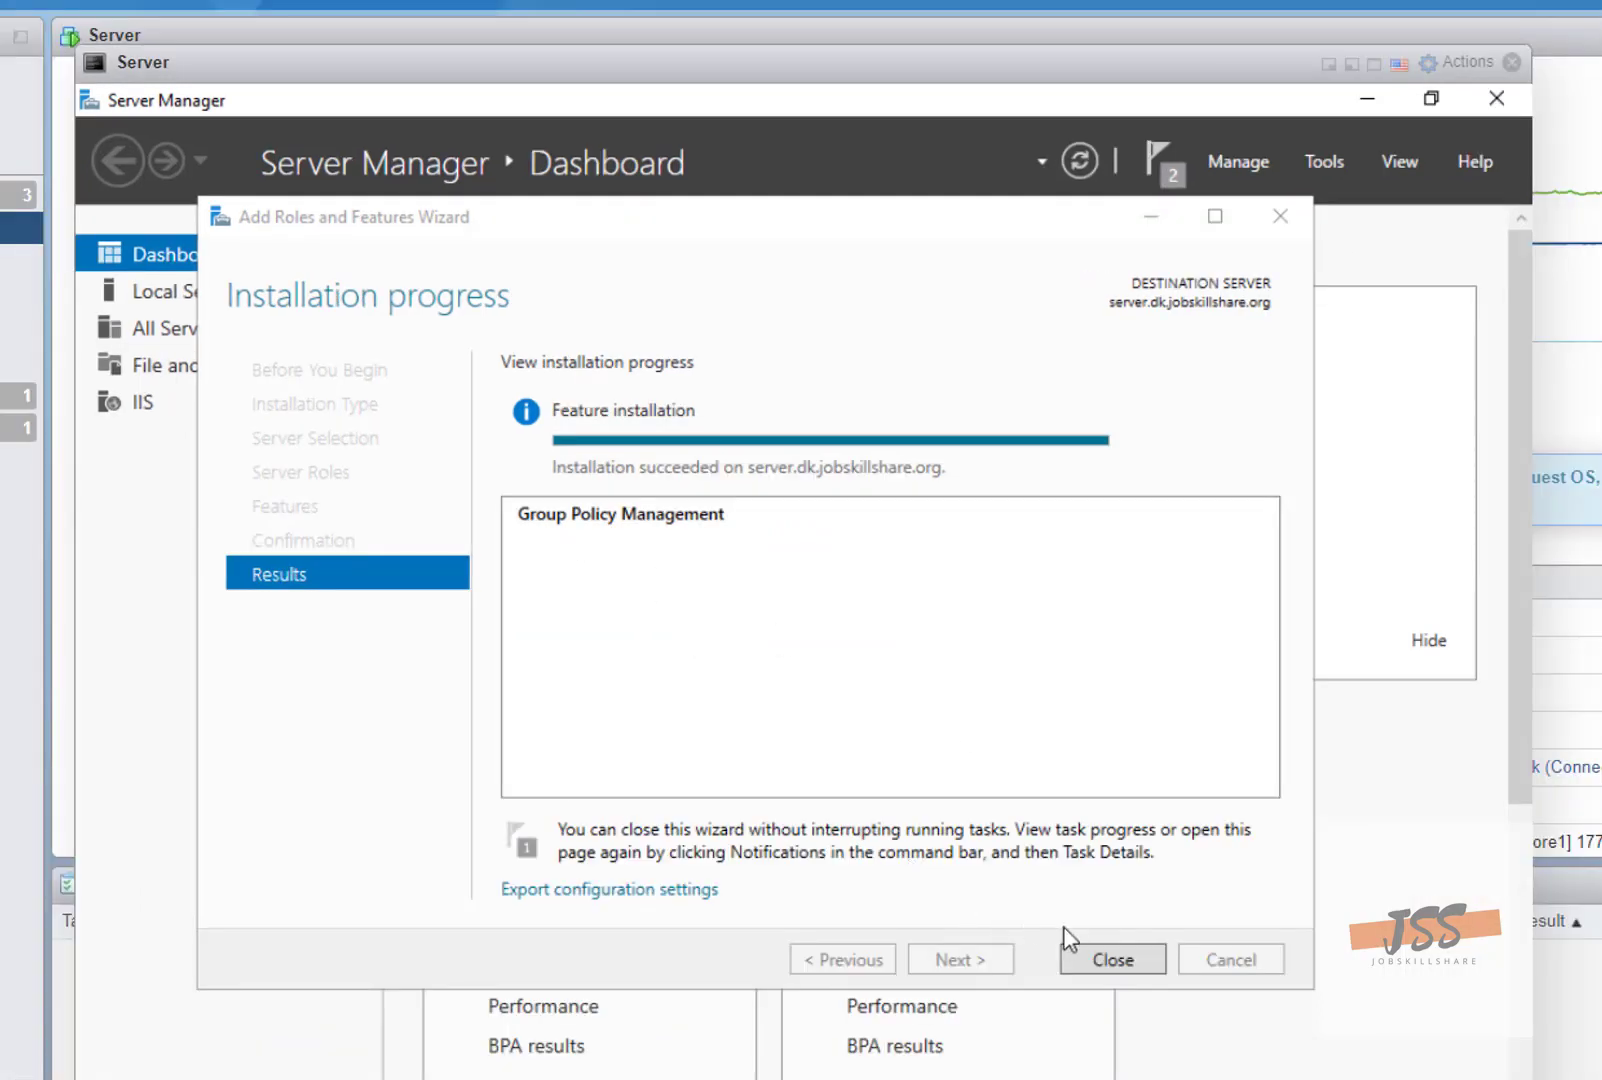
# - Close the finished wizard and launch Group Policy Management maximized, with the forest expanded
pyautogui.click(1090, 962)
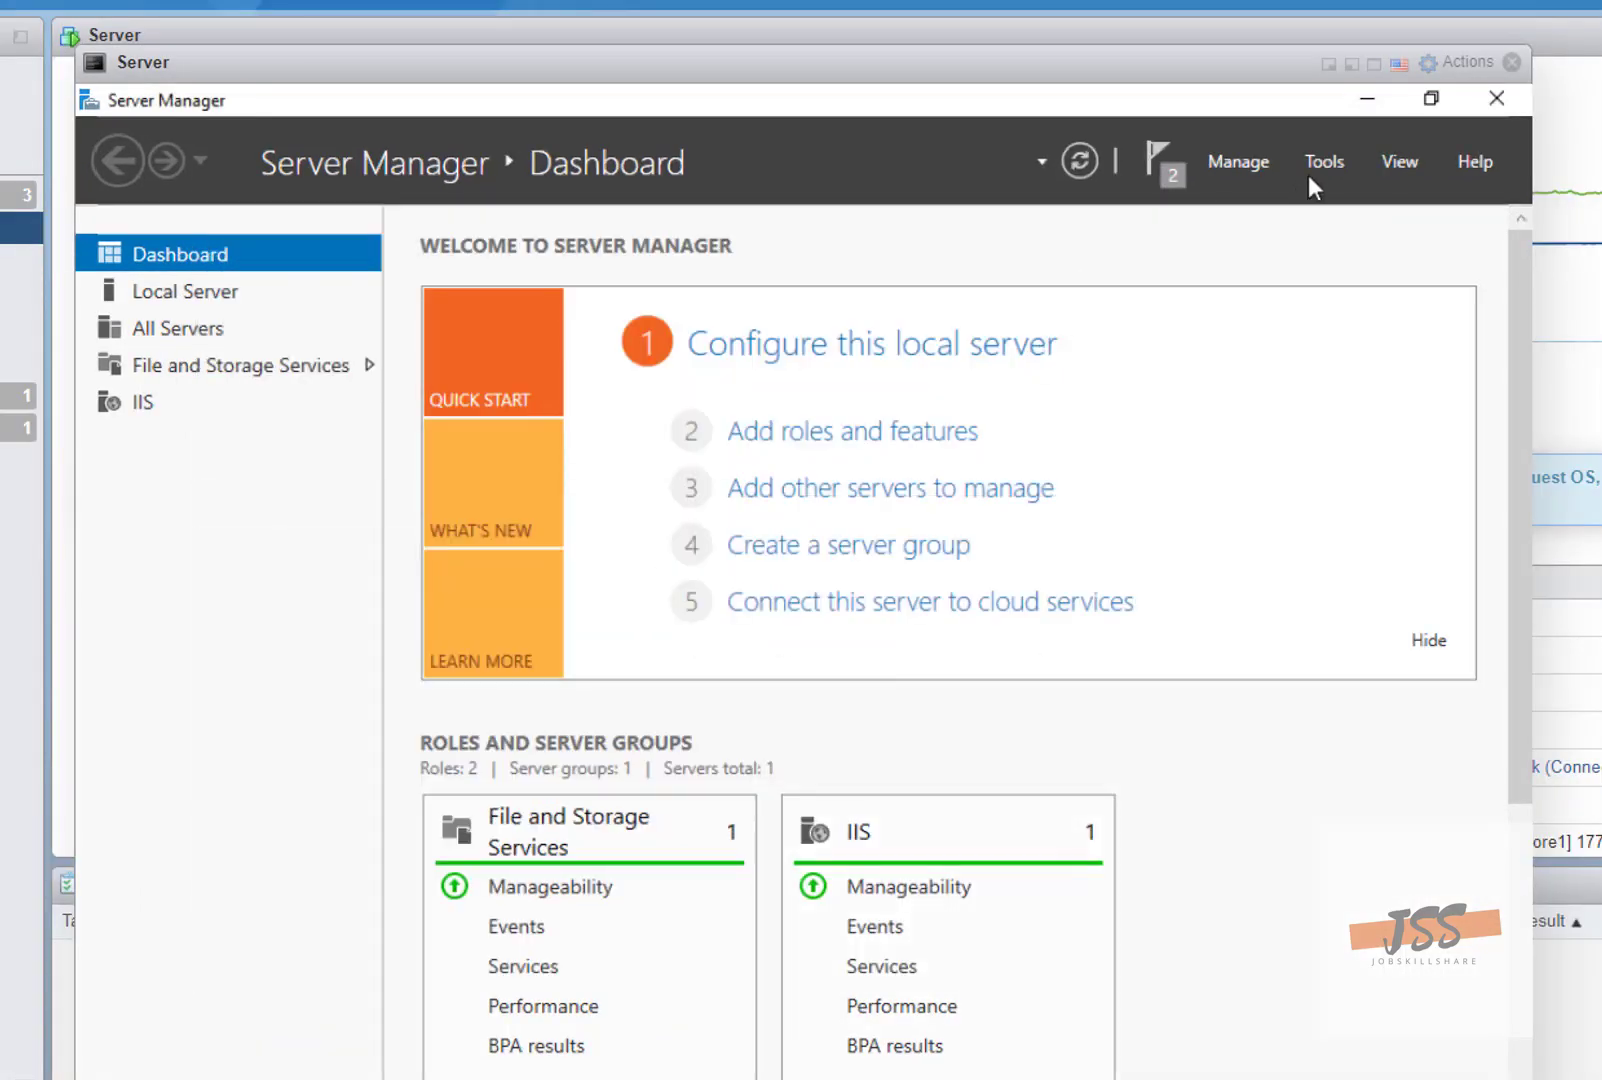
pyautogui.click(1326, 166)
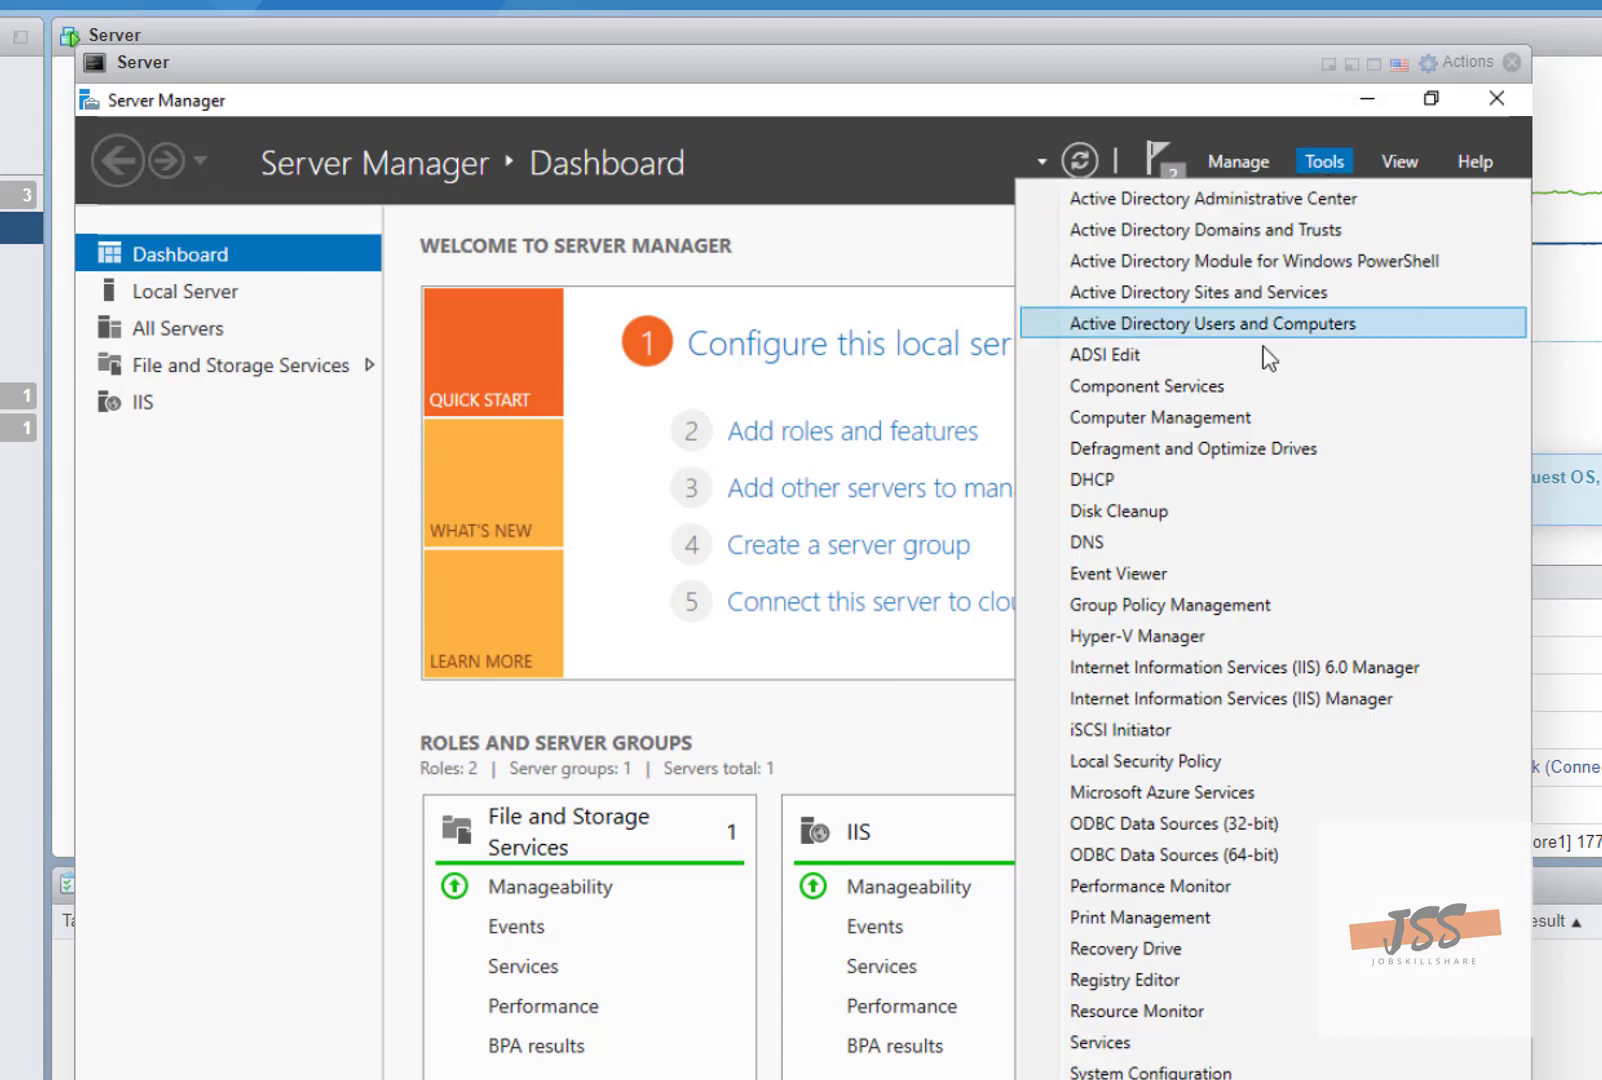
pyautogui.click(1206, 606)
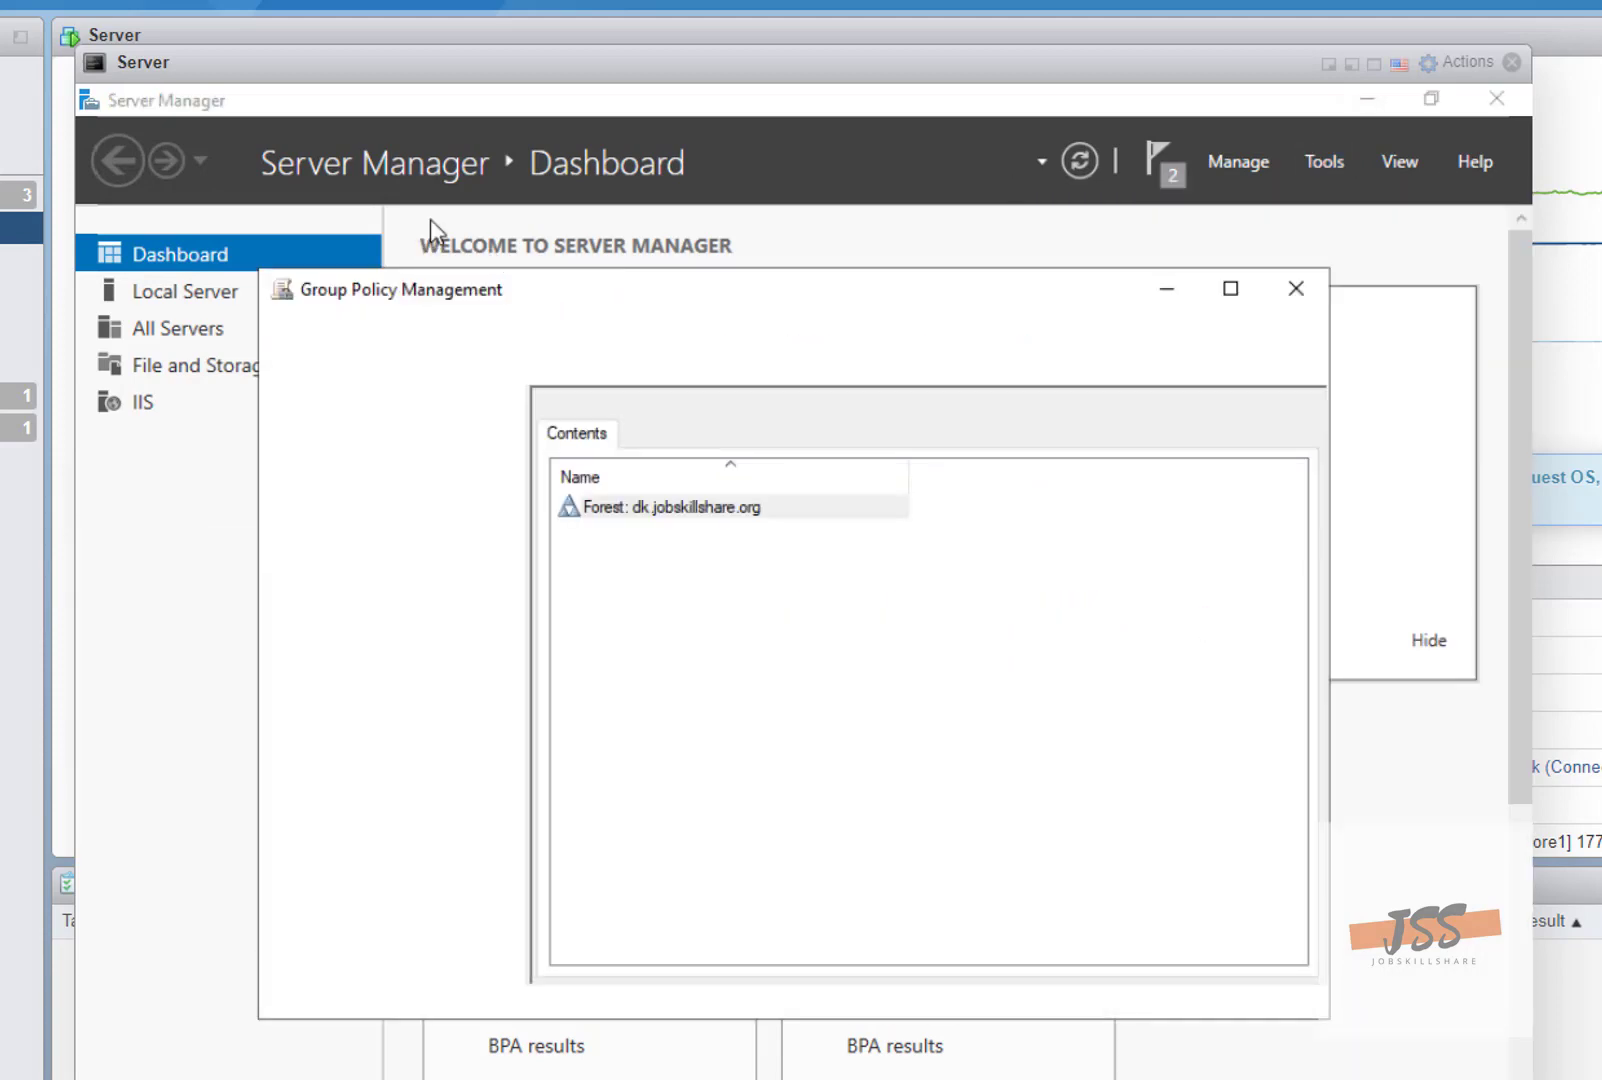
pyautogui.click(276, 428)
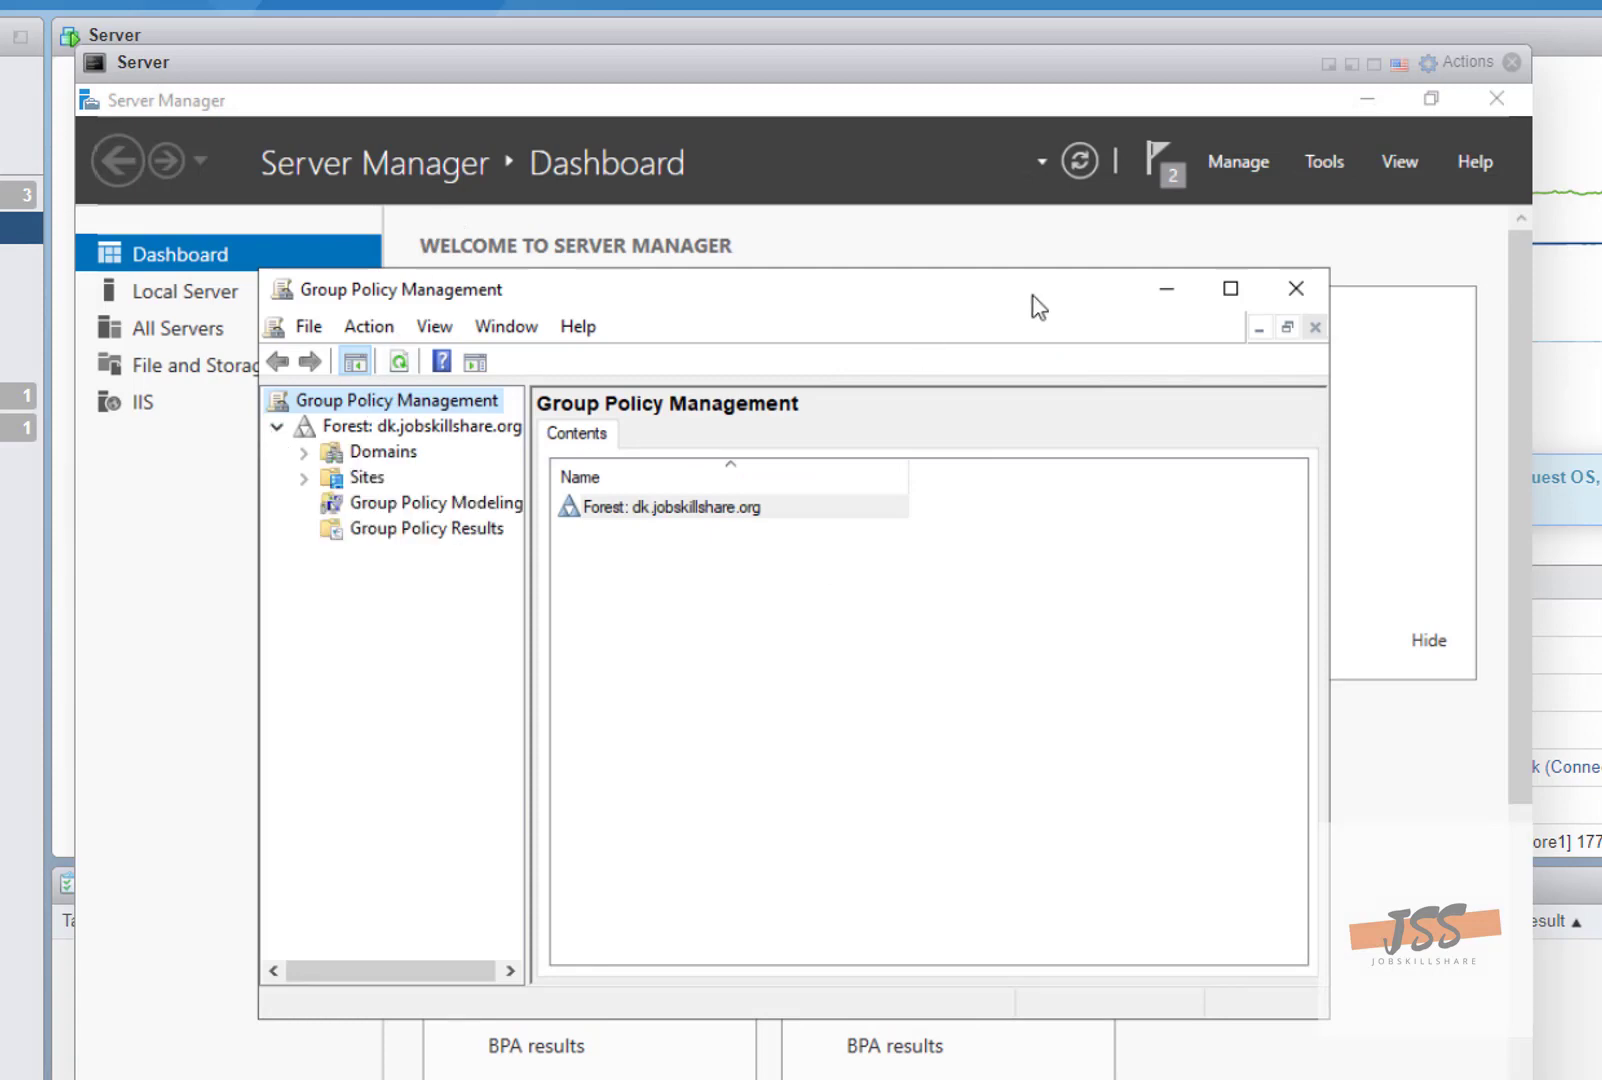
pyautogui.click(1228, 290)
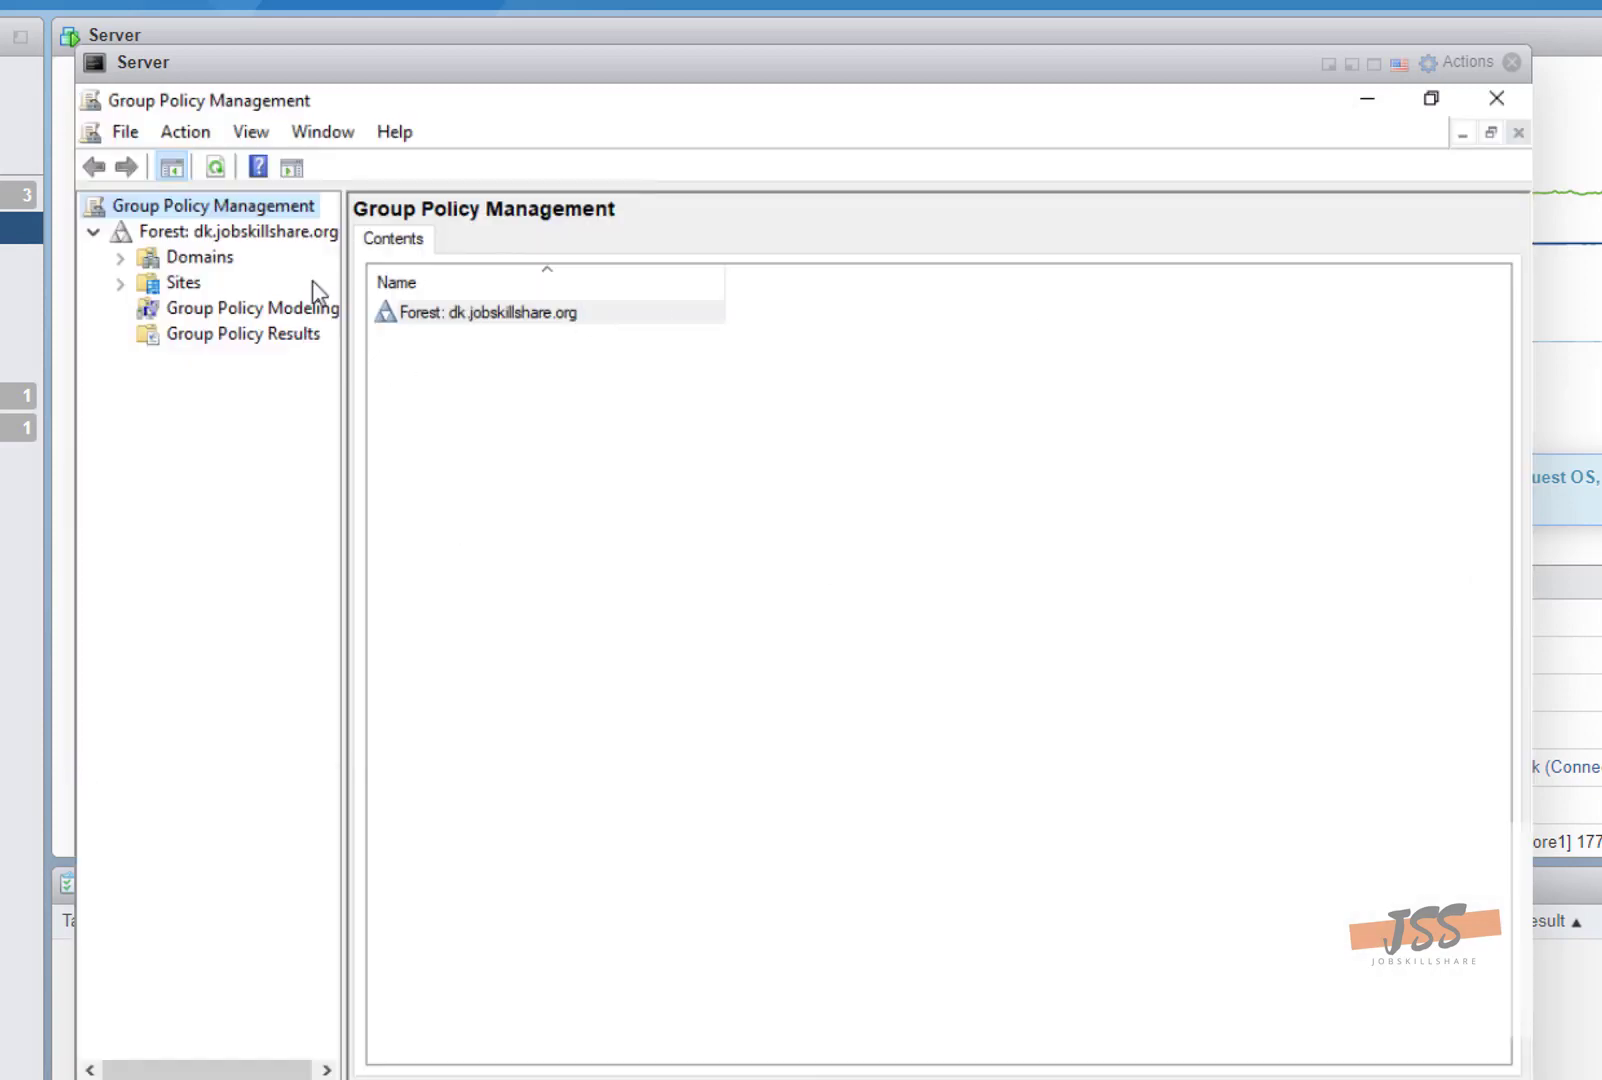
# - Select the Default Domain Policy under dk.jobskillshare.org and view its fully expanded Settings report
pyautogui.click(120, 258)
pyautogui.click(148, 285)
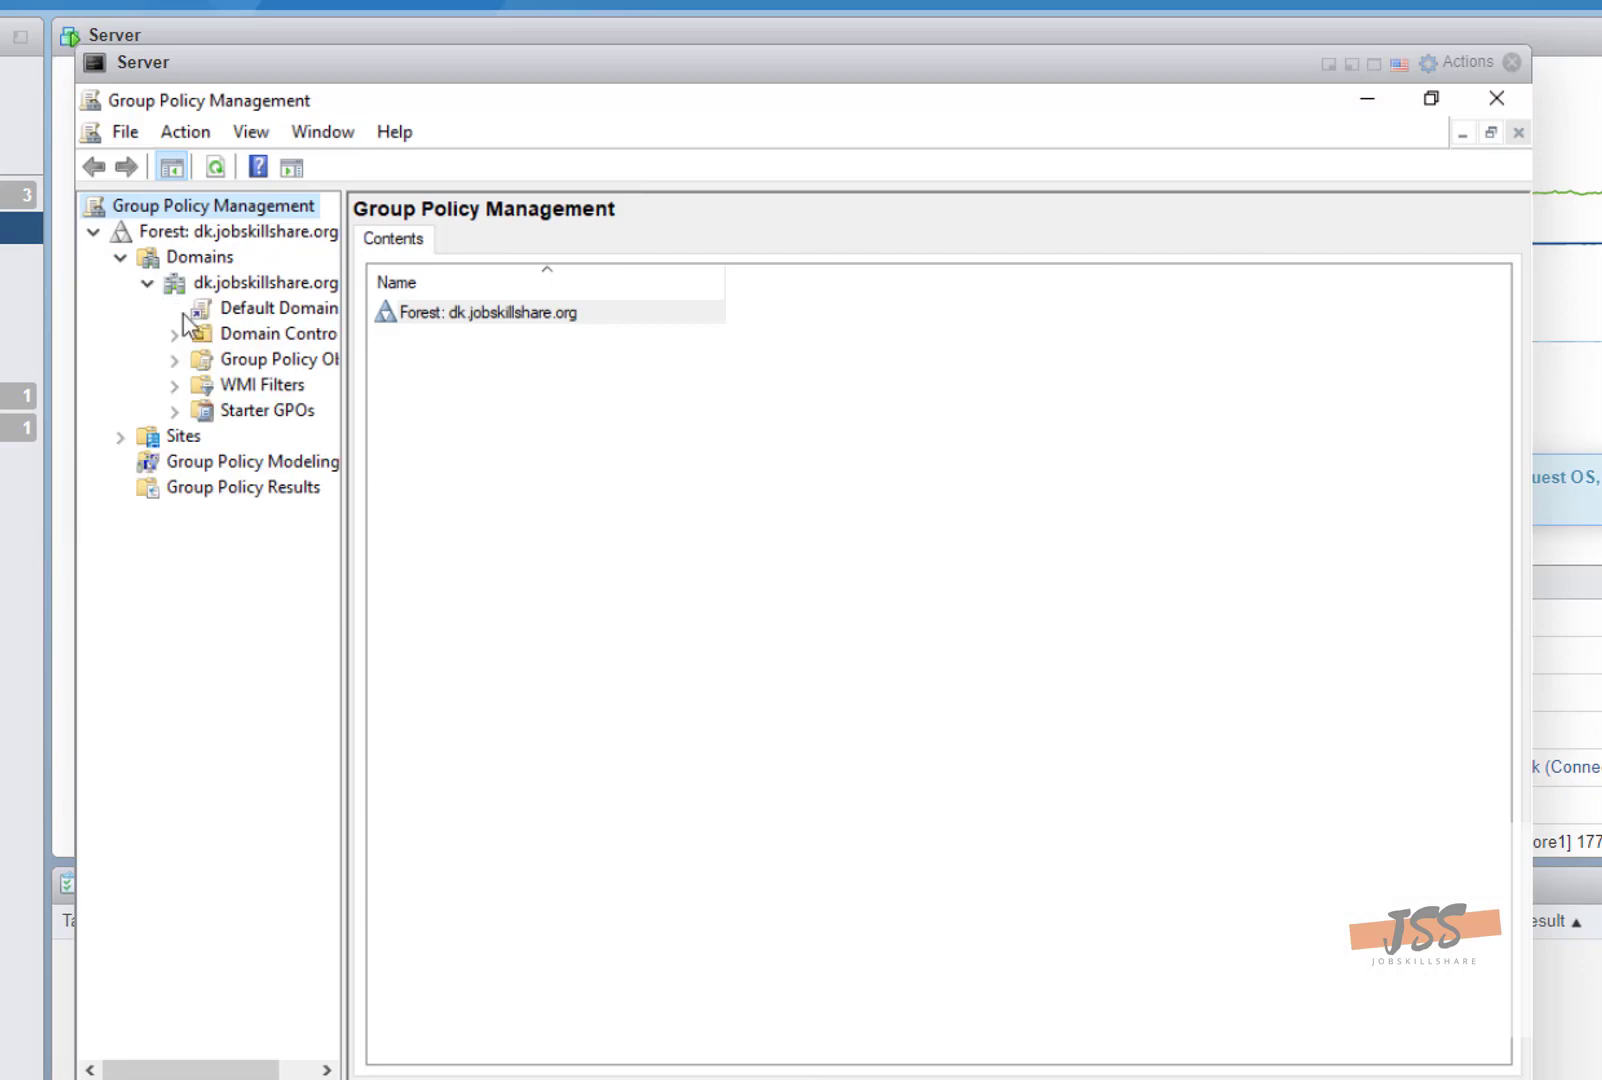
pyautogui.click(238, 310)
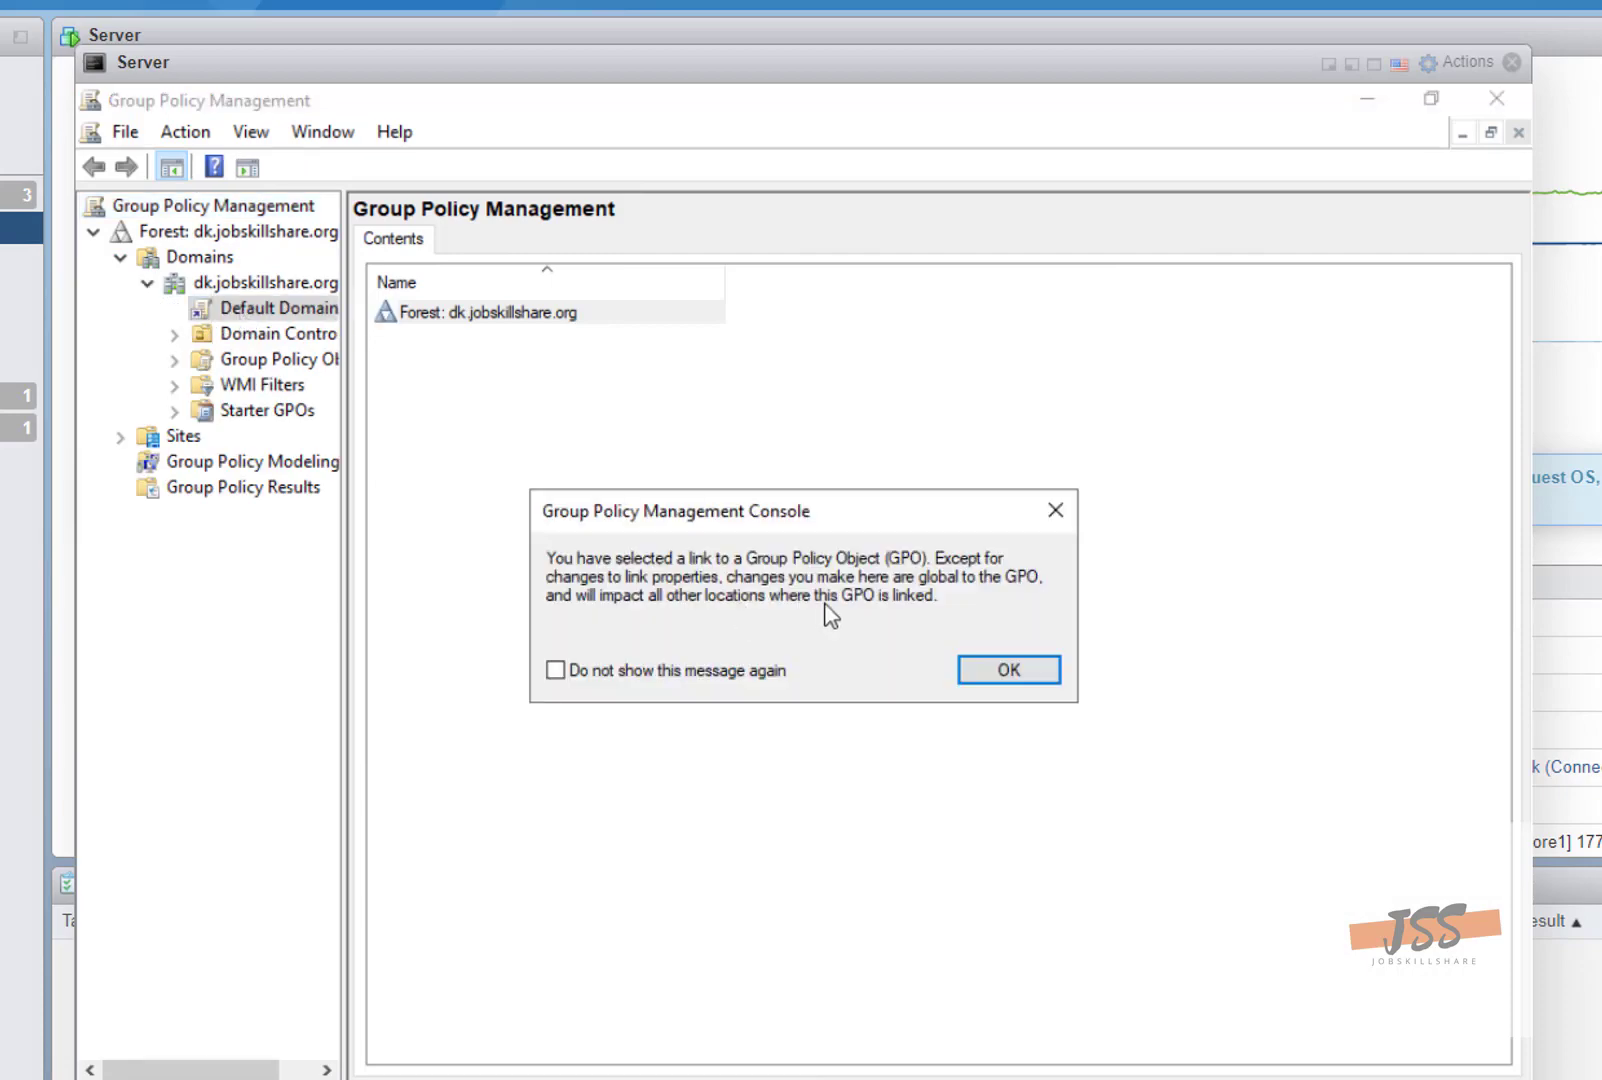
pyautogui.click(1001, 669)
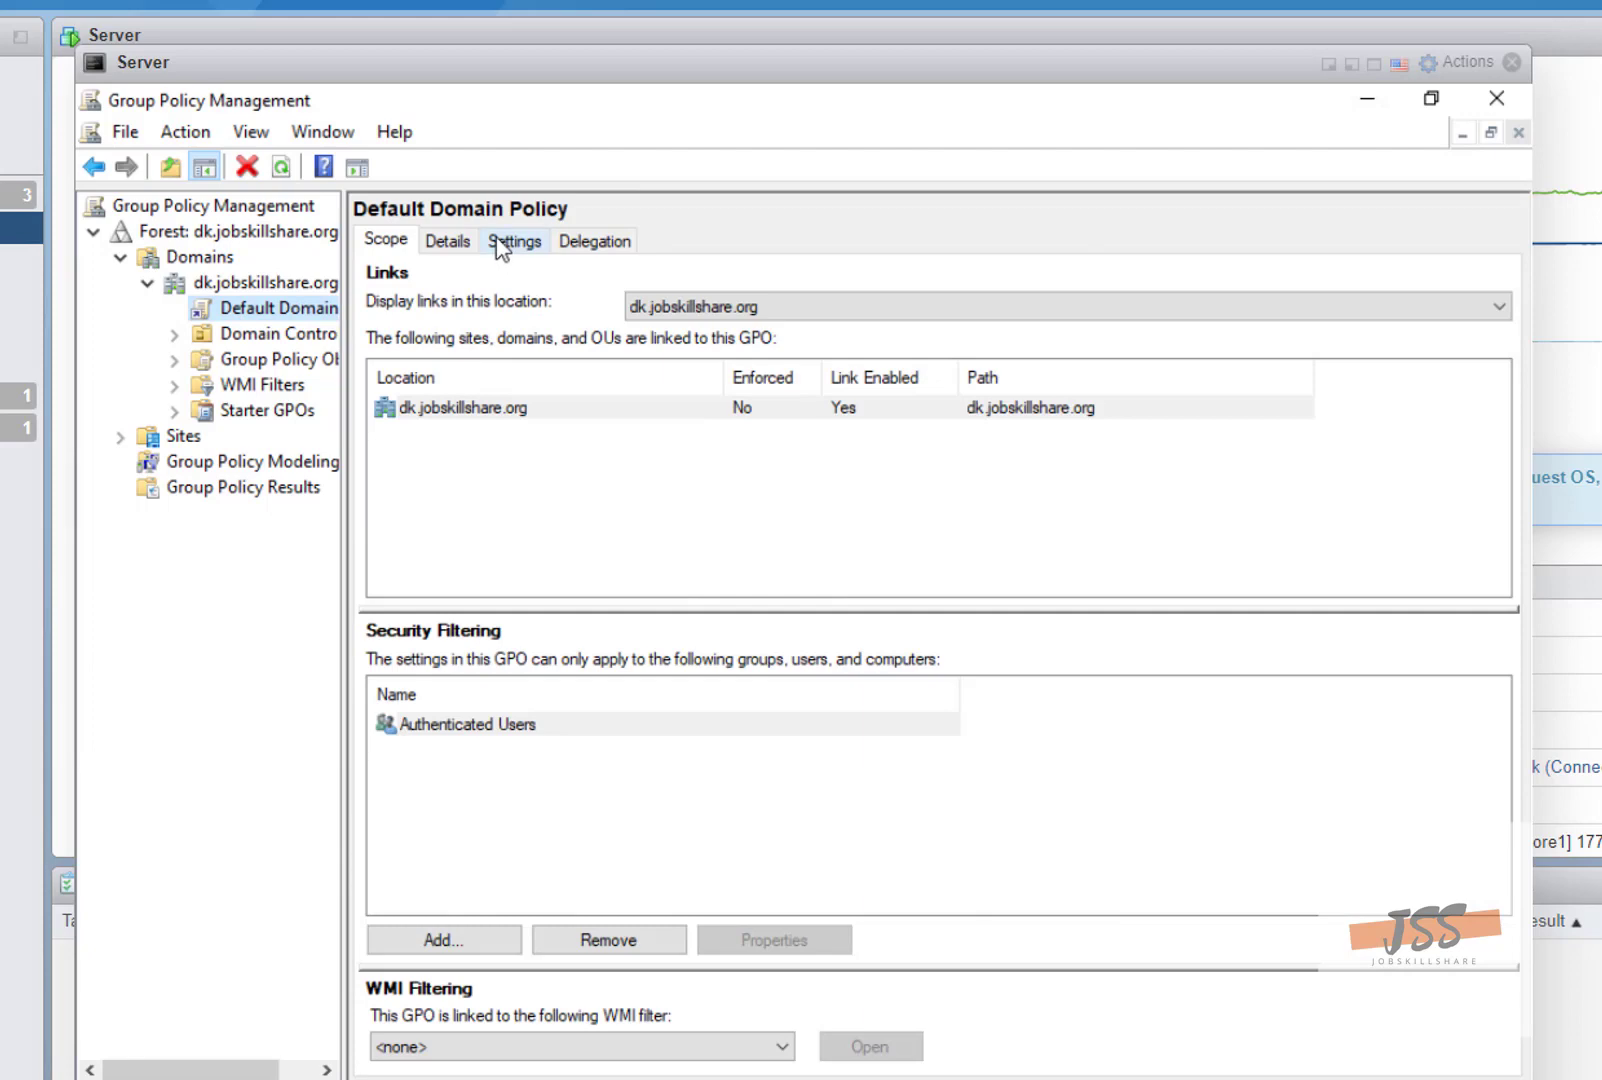
pyautogui.click(500, 245)
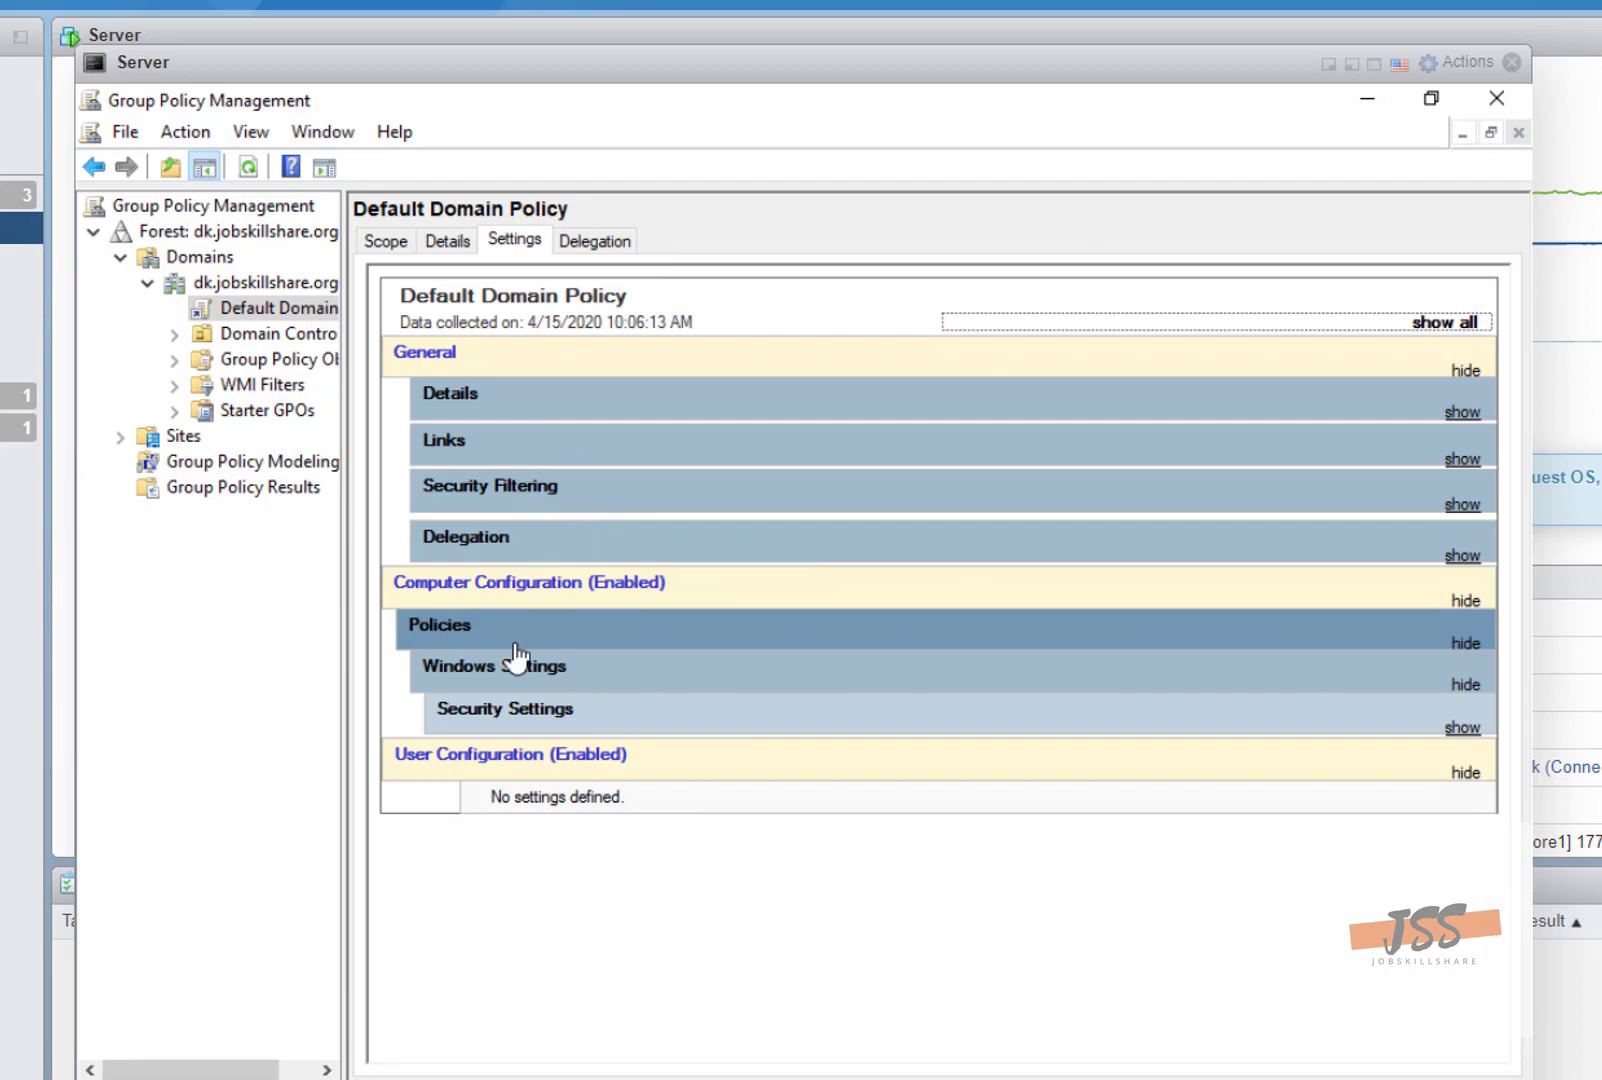
pyautogui.click(1440, 323)
pyautogui.scroll(-10, 1160, 628)
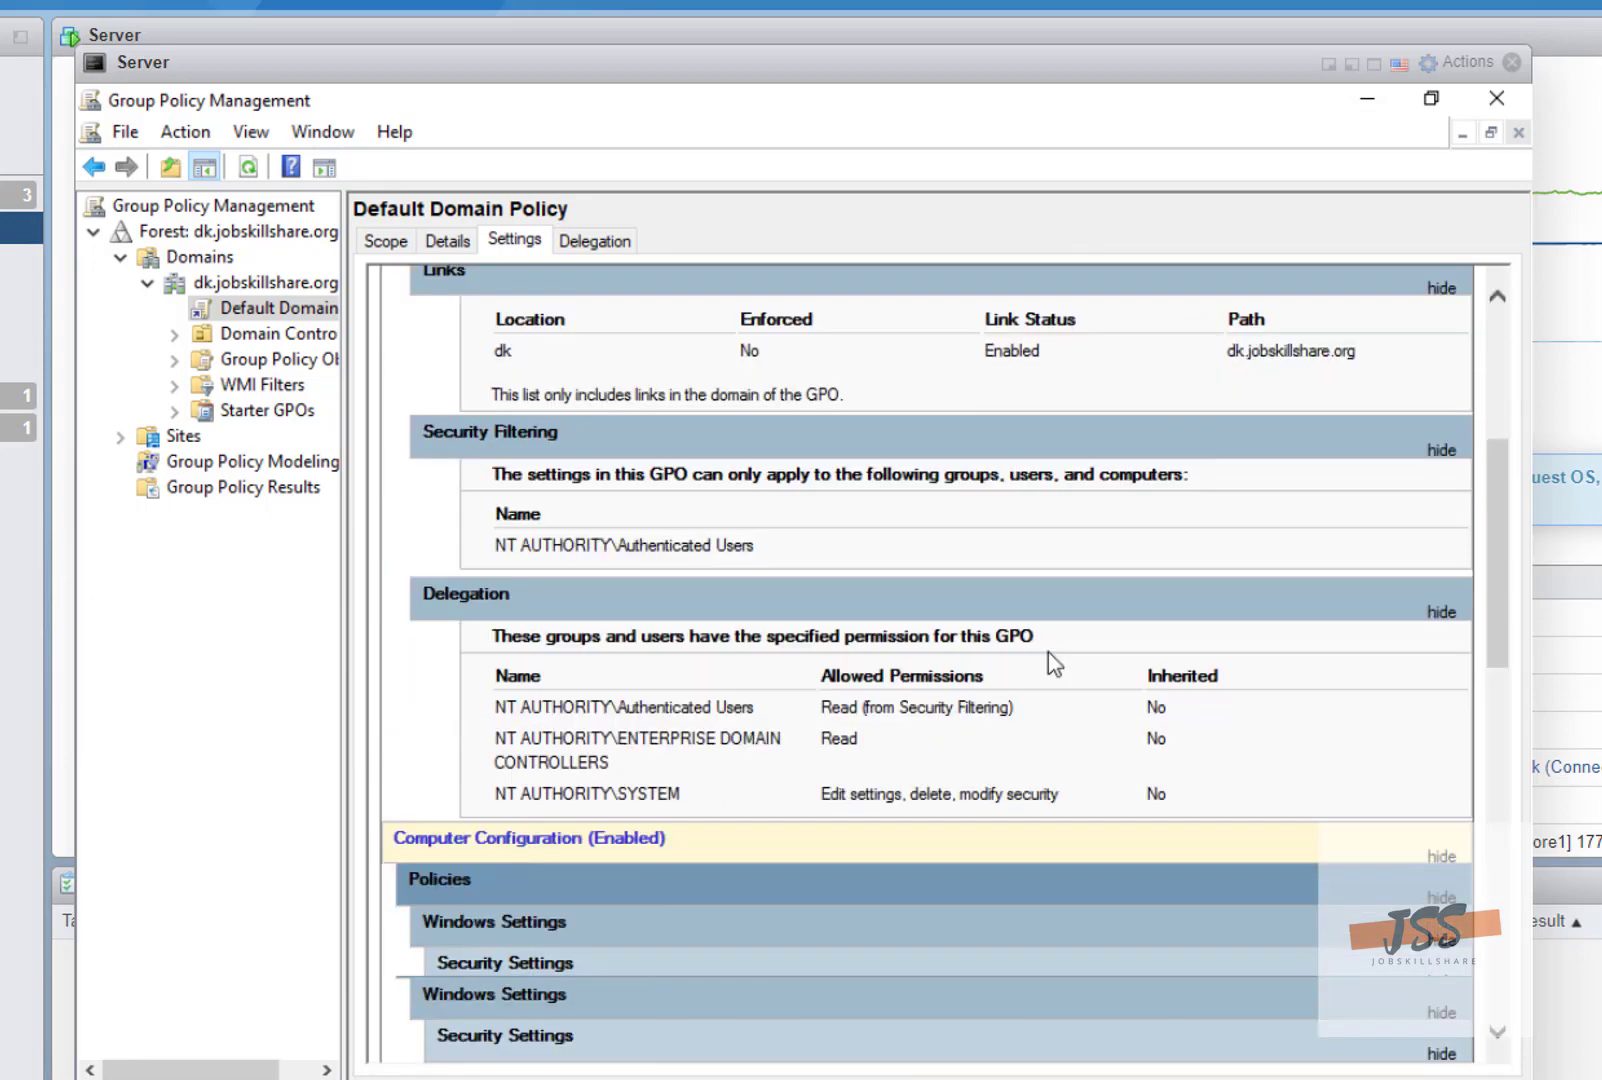
pyautogui.scroll(-5, 994, 848)
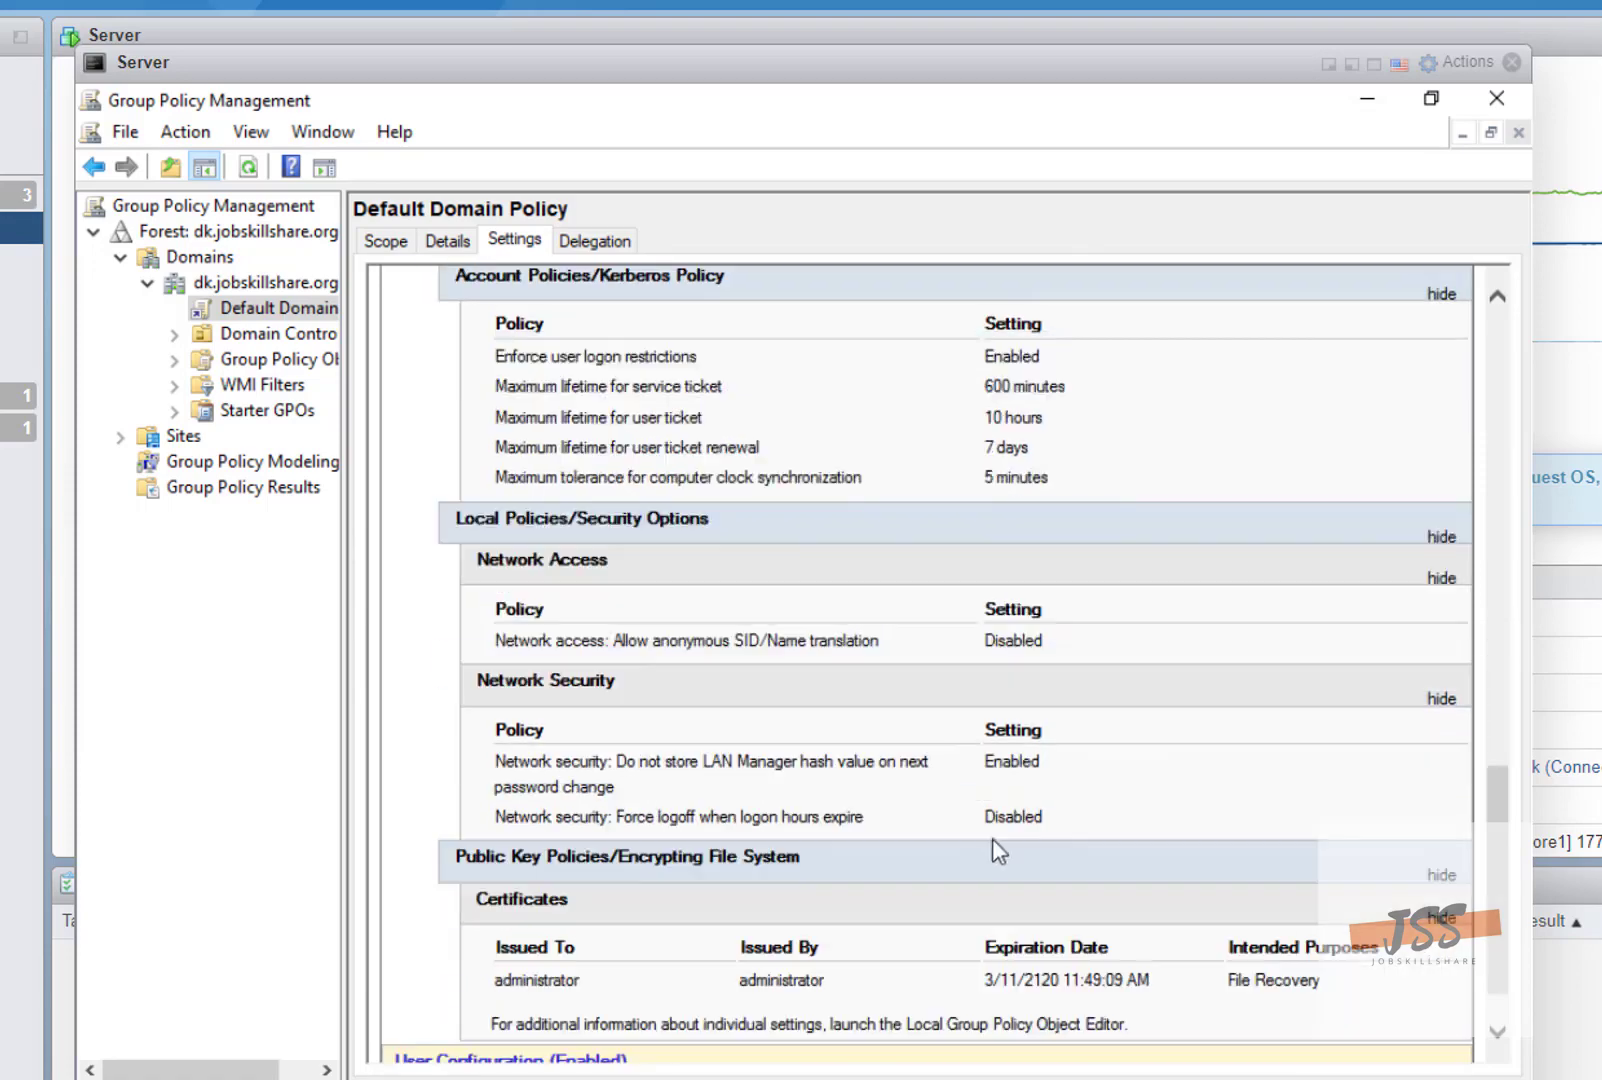
pyautogui.scroll(15, 988, 836)
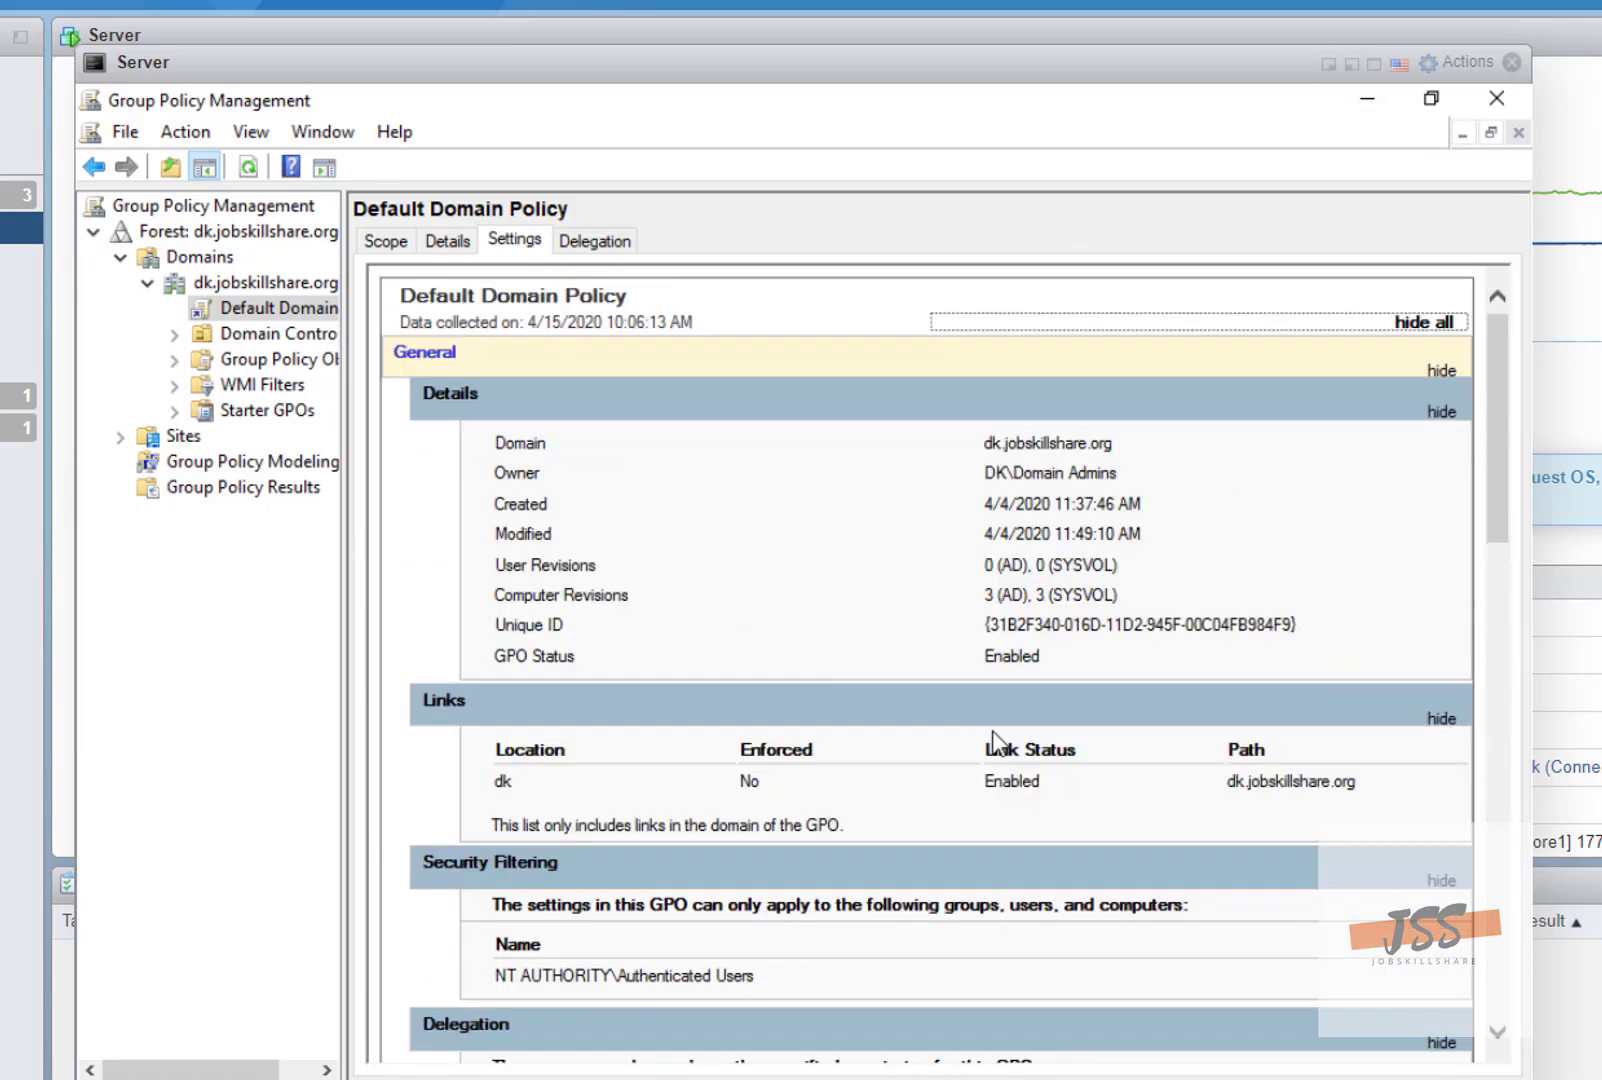